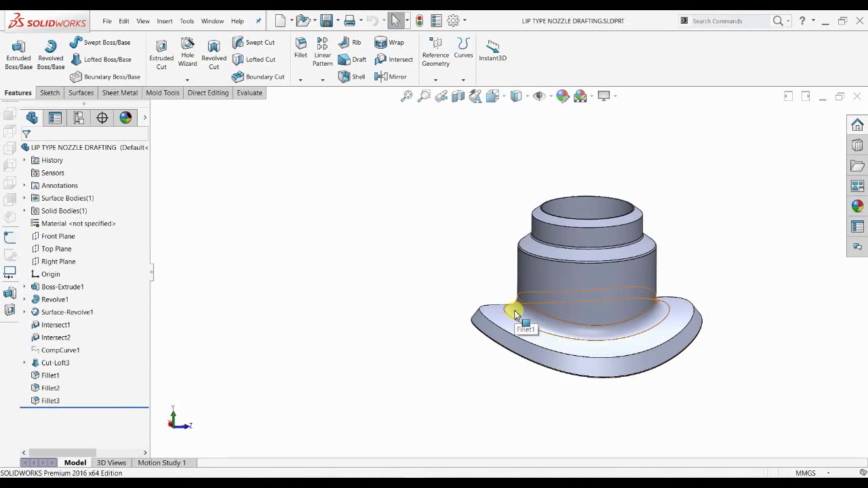
Create a drawing from the lip type nozzle part on a standard A4 (ANSI) Landscape sheet with its sheet format displayed.
middle_drag(551, 275, 461, 267)
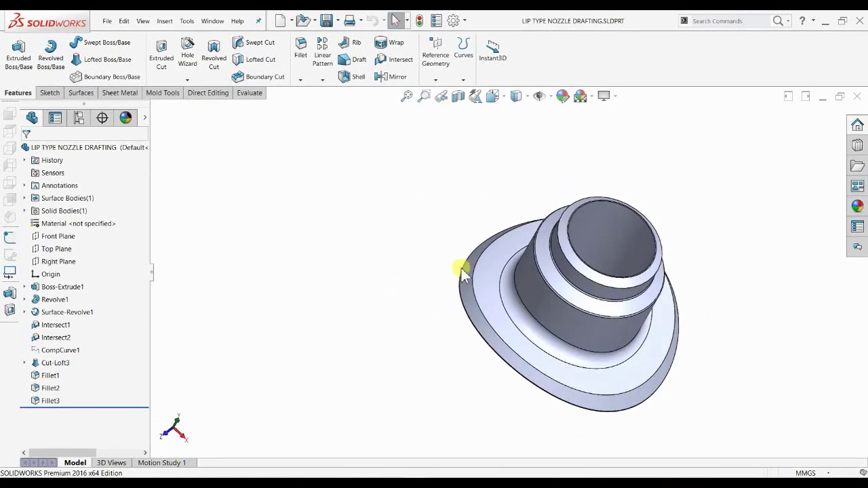
middle_drag(528, 275, 306, 202)
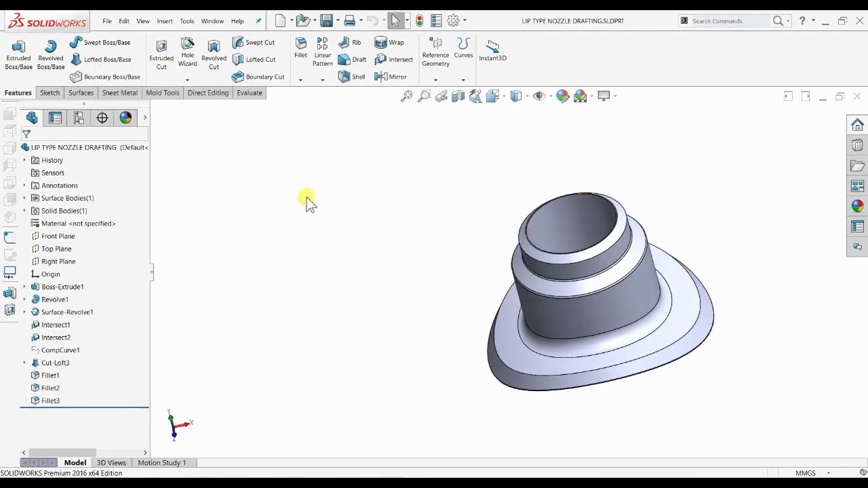
click(292, 20)
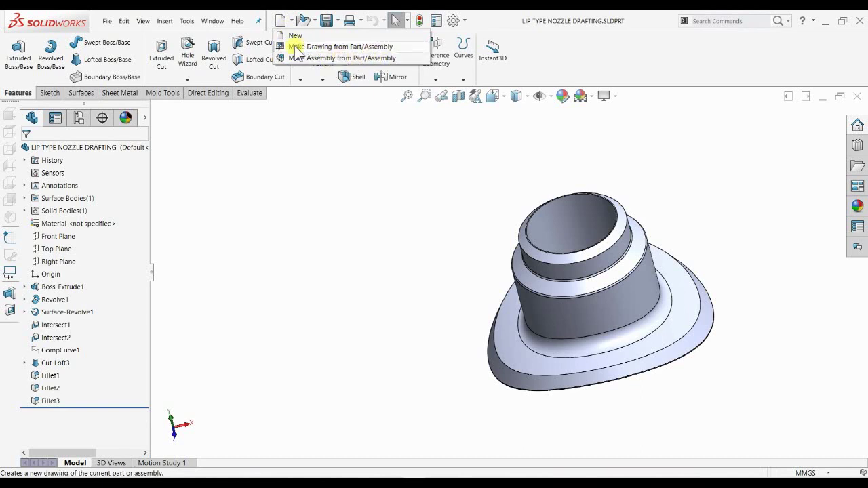
click(354, 47)
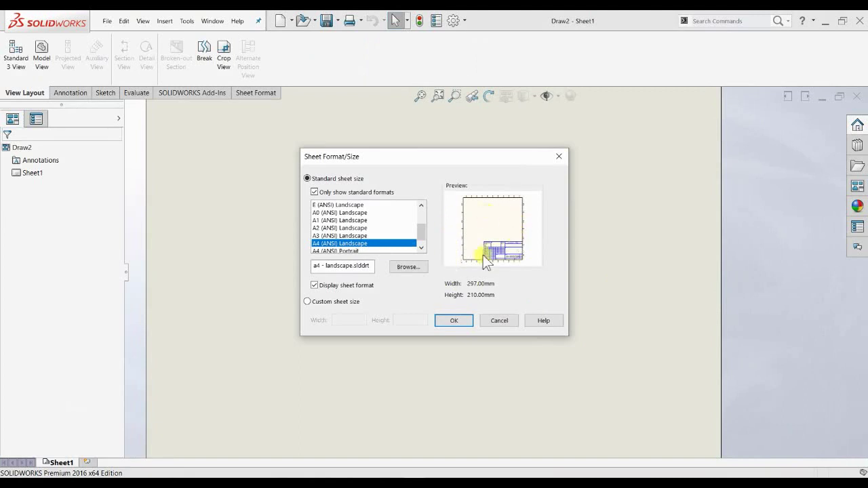
scroll(359, 238, up, 4)
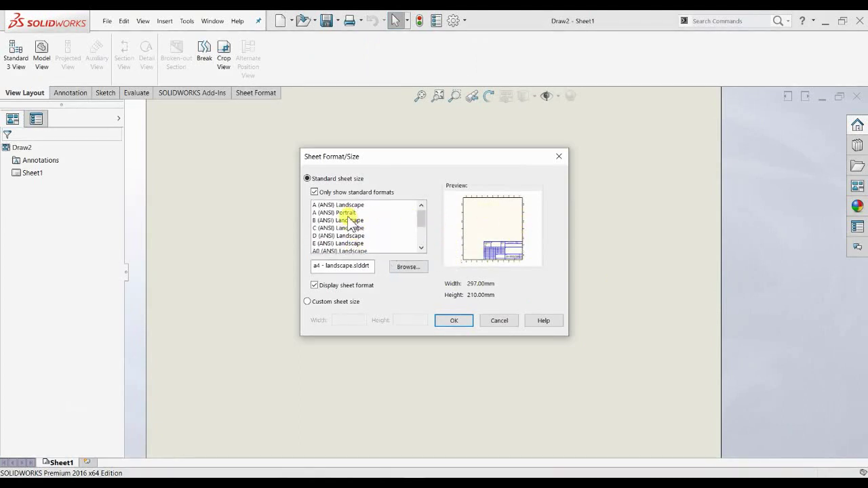
scroll(352, 223, down, 2)
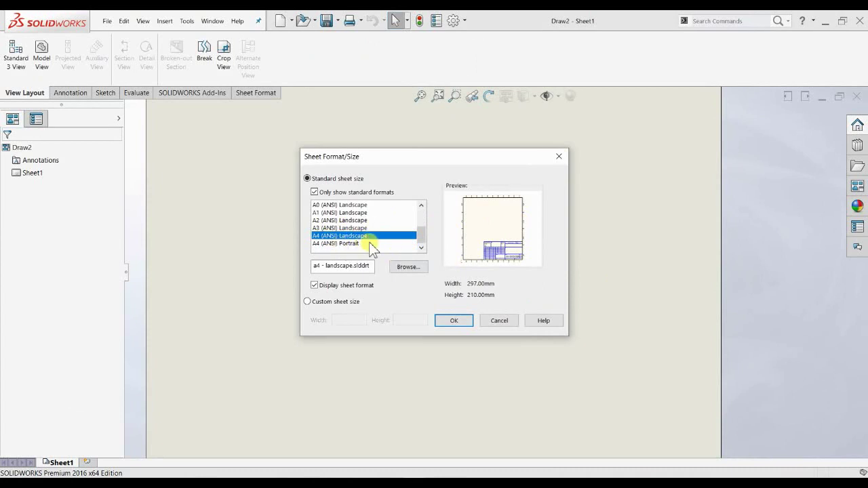
click(418, 268)
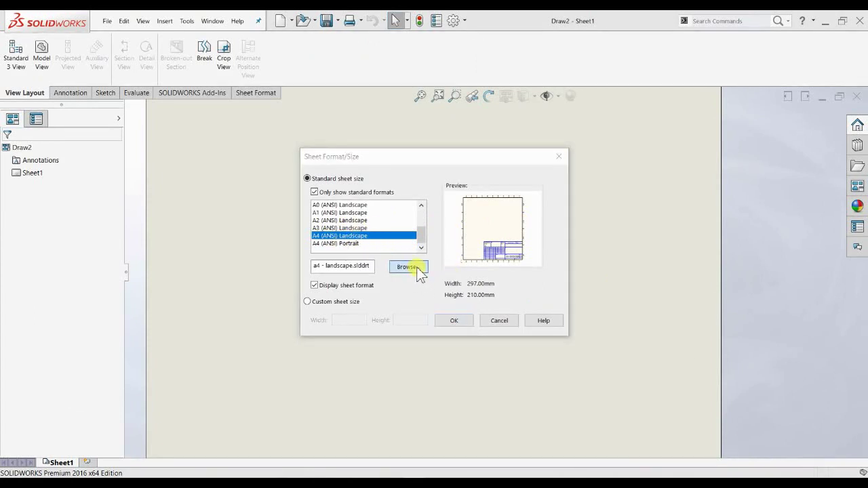
scroll(452, 247, down, 5)
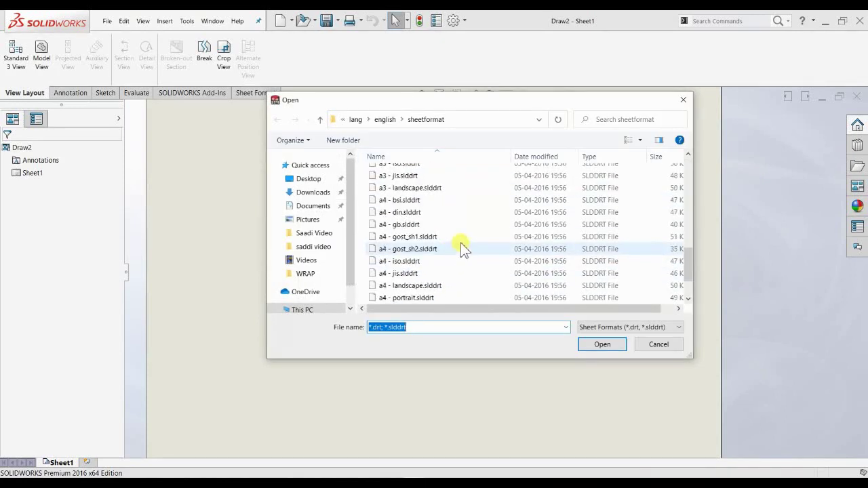
click(669, 347)
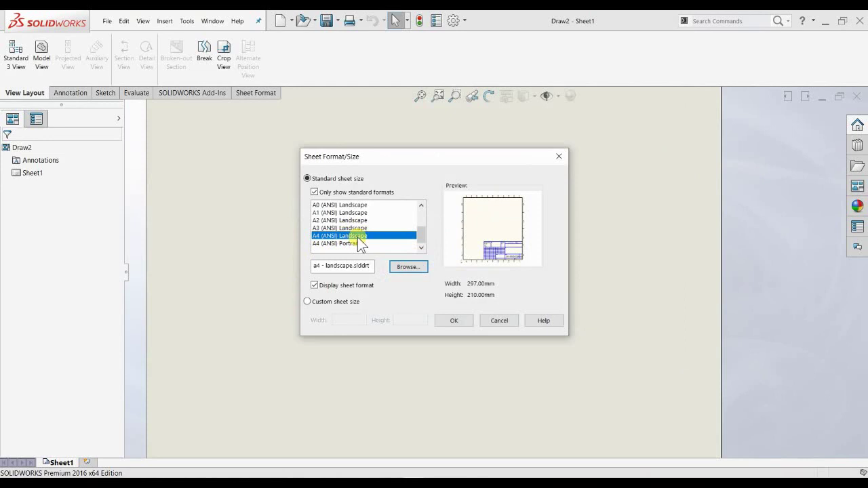
click(465, 321)
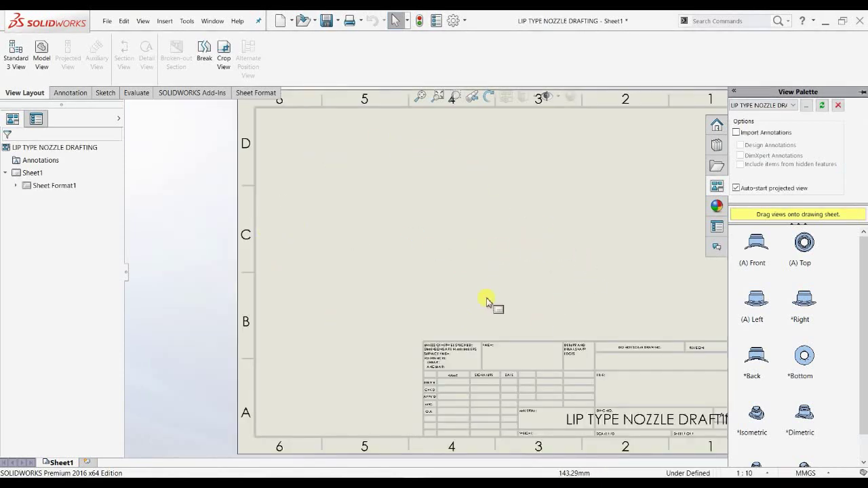
mouse_move(563, 235)
middle_down()
mouse_move(507, 254)
mouse_move(540, 223)
middle_up()
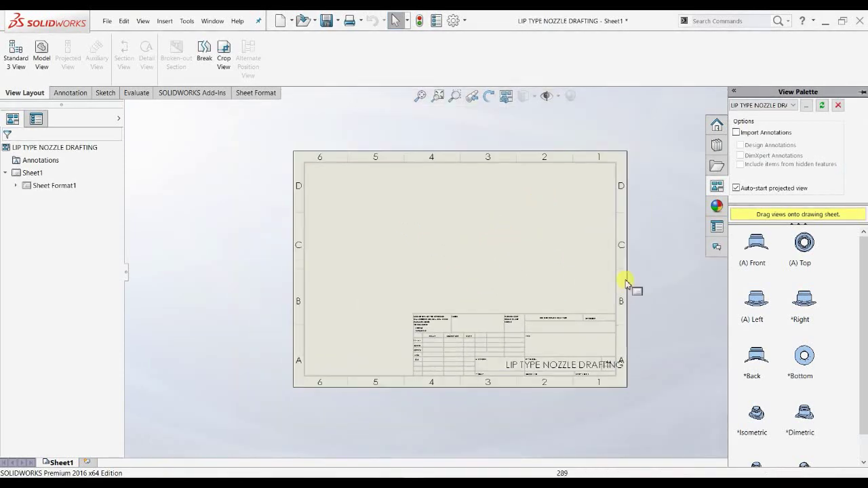
scroll(533, 245, down, 1)
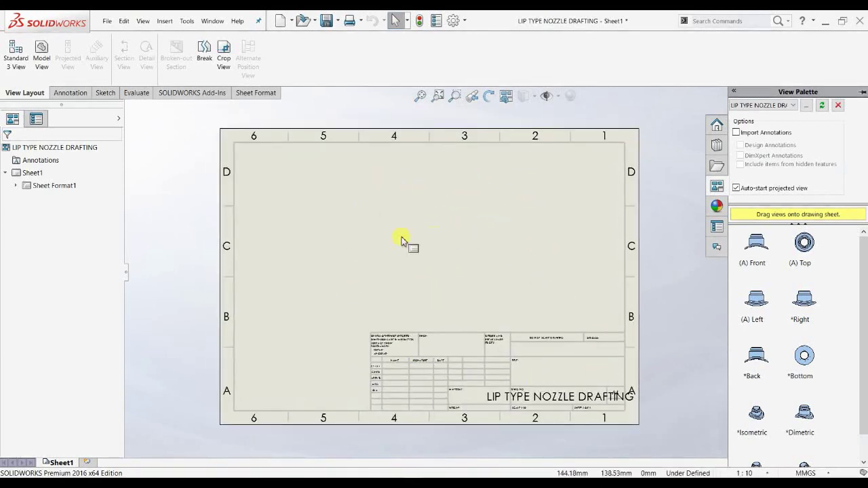
scroll(513, 404, down, 1)
middle_drag(513, 398, 494, 411)
scroll(481, 279, up, 2)
middle_drag(456, 297, 428, 341)
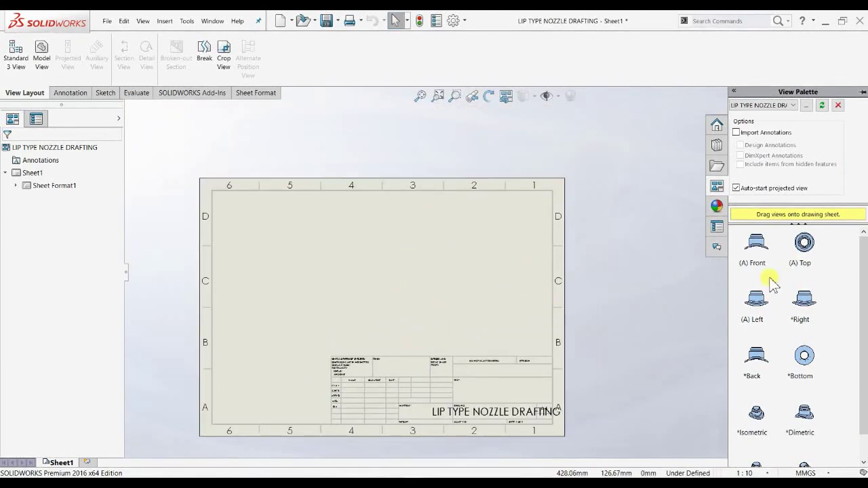
Load LIP TYPE NOZZLE DRAFTING.SLDPRT as the source part for the palette of drawing views.
click(779, 106)
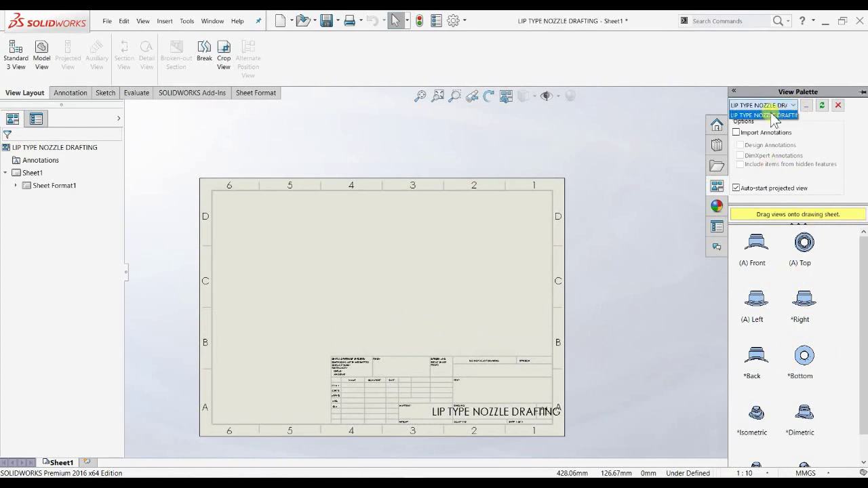
click(808, 113)
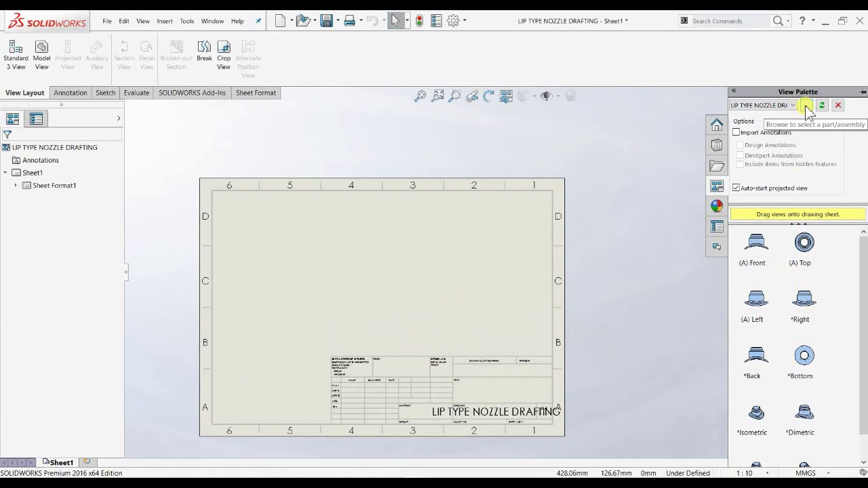
click(807, 109)
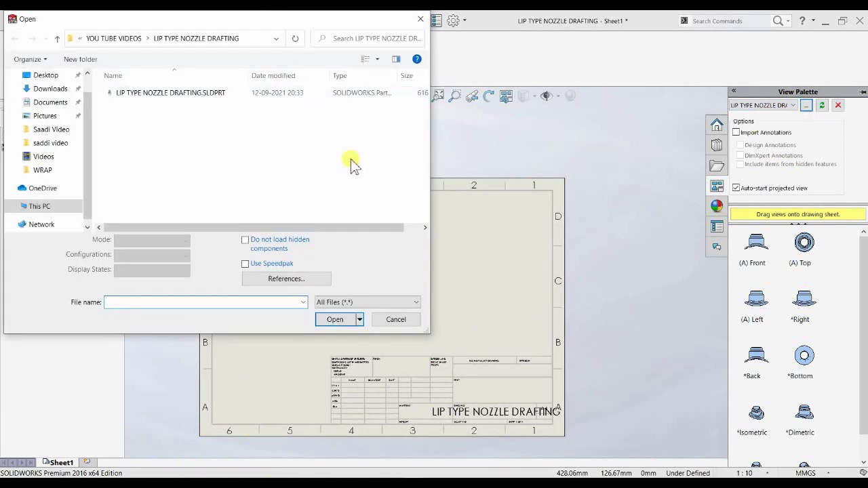
click(197, 95)
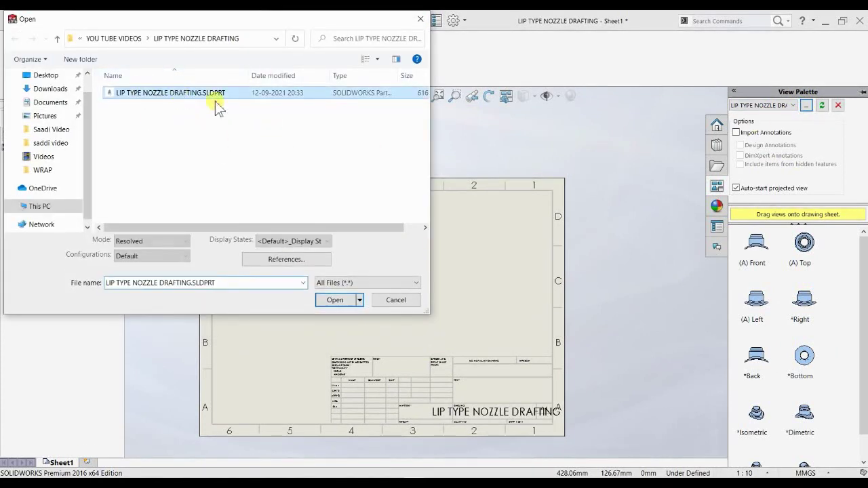
click(335, 299)
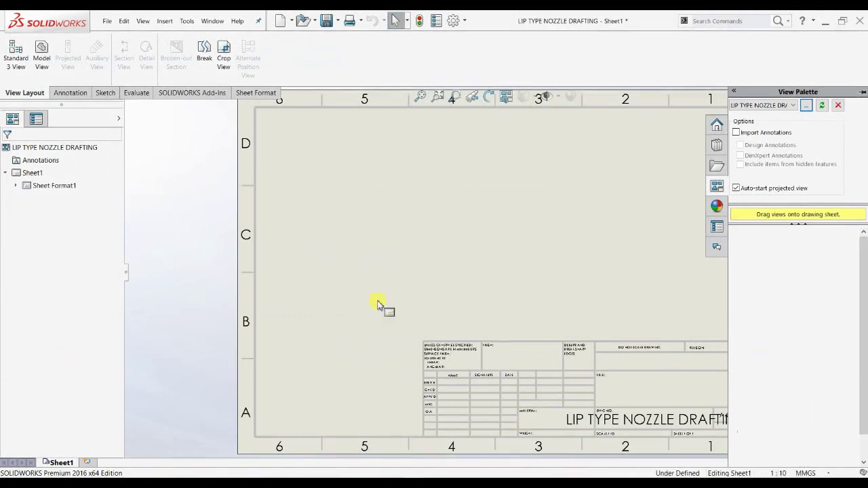
Edit the sheet format and narrow the LIP TYPE NOZZLE DRAFTING note in the title block so it wraps onto two lines.
scroll(383, 359, down, 4)
scroll(398, 353, down, 2)
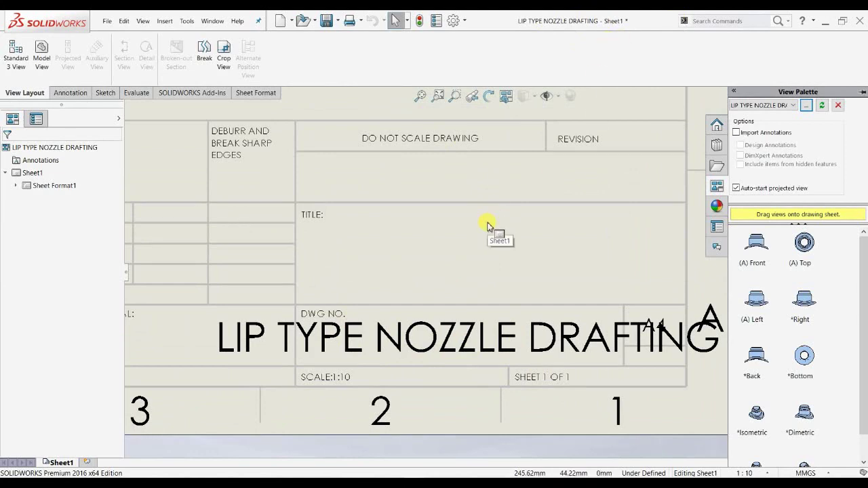
right_click(426, 288)
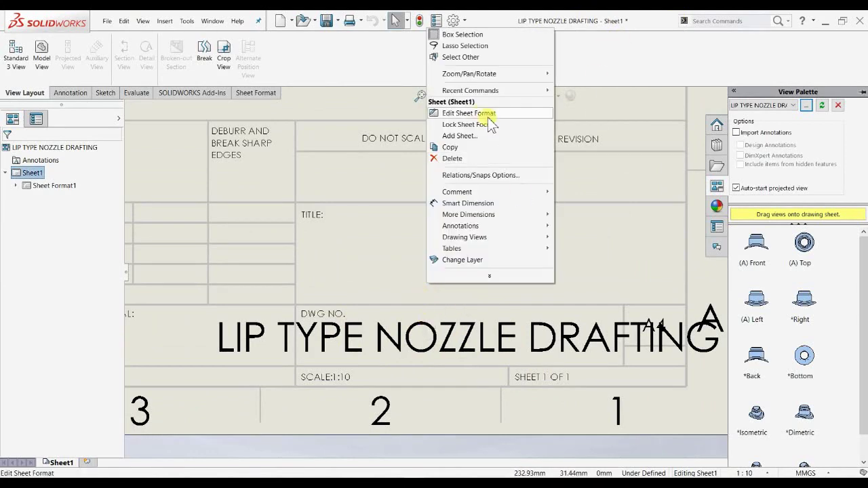
click(478, 113)
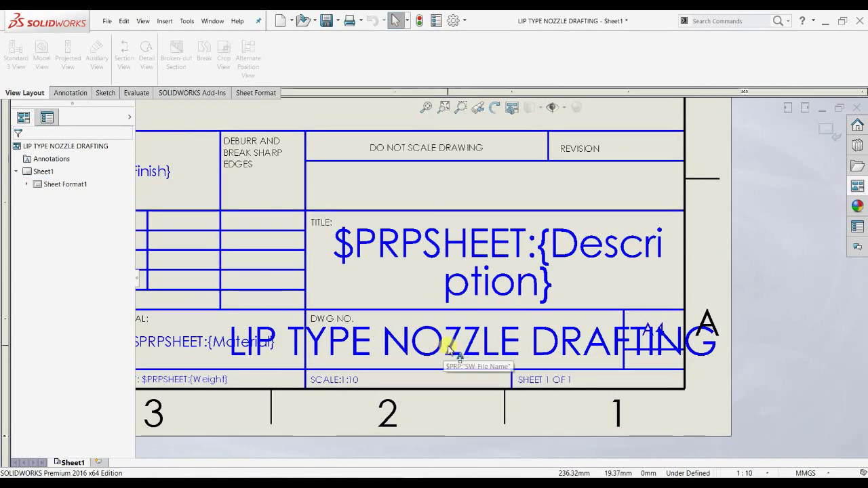
double_click(550, 346)
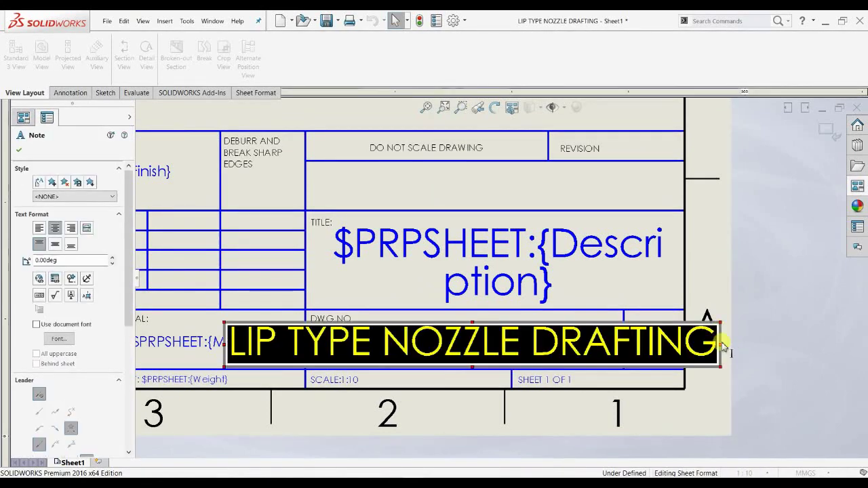
drag(720, 346, 608, 417)
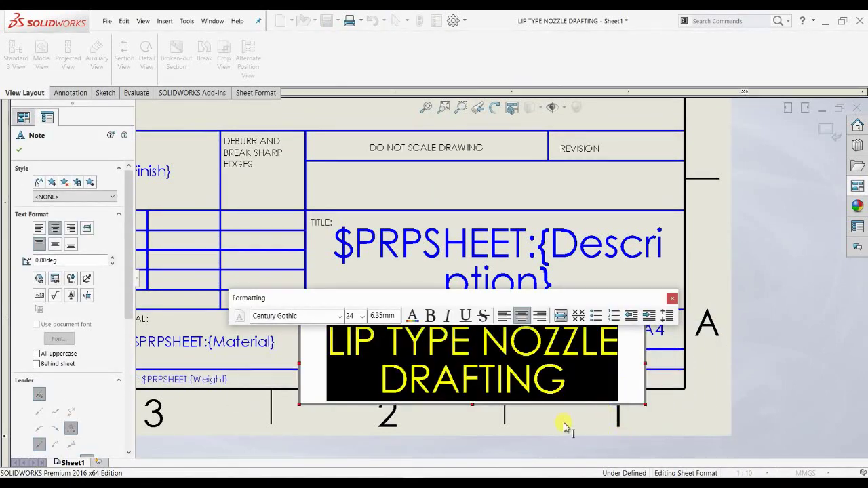
click(546, 397)
click(718, 230)
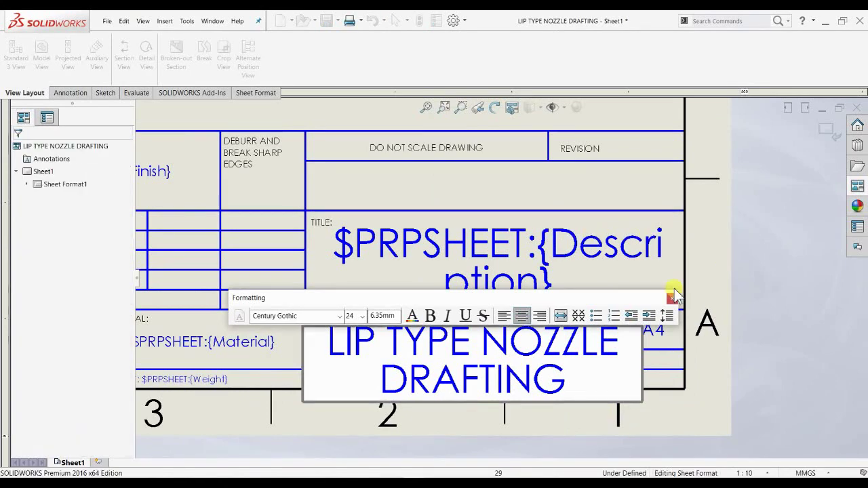
Move the LIP TYPE NOZZLE DRAFTING note from the DWG NO. cell into the TITLE cell and finish editing the sheet format.
drag(500, 374, 516, 263)
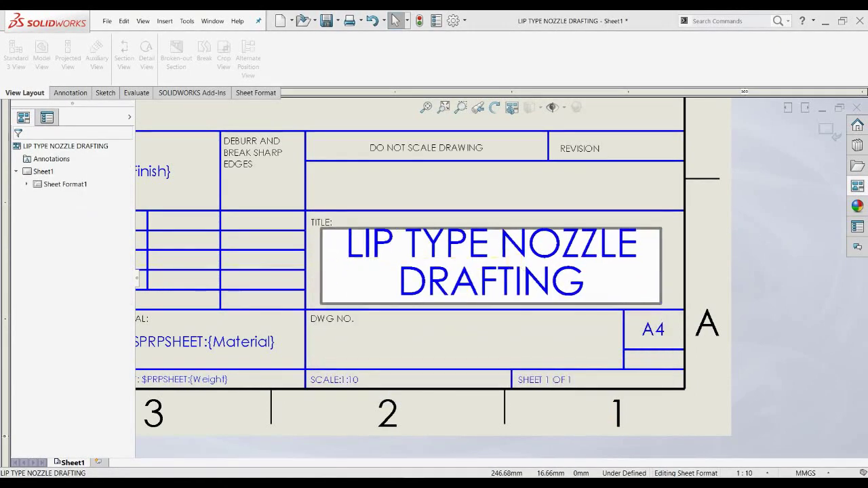
click(823, 133)
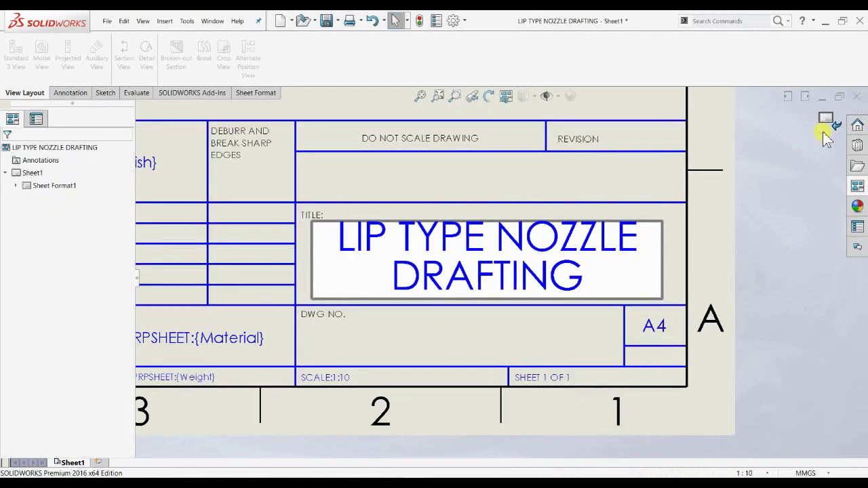
click(824, 131)
scroll(499, 271, up, 5)
key(f)
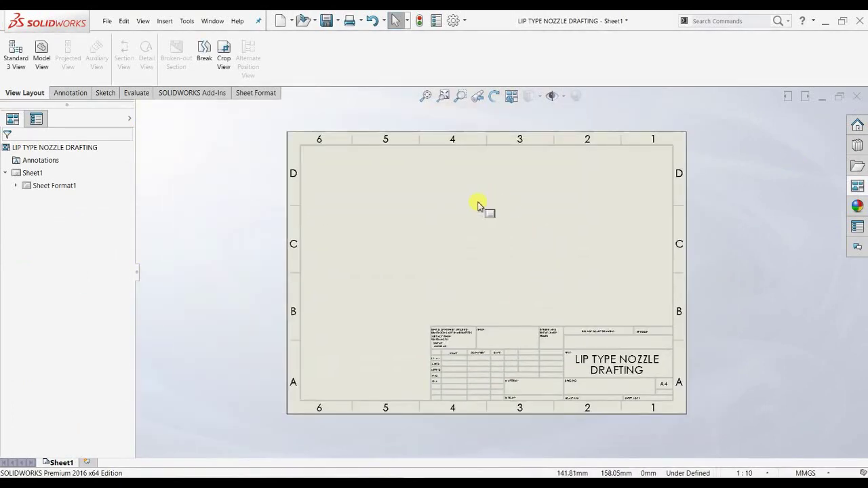
right_click(478, 202)
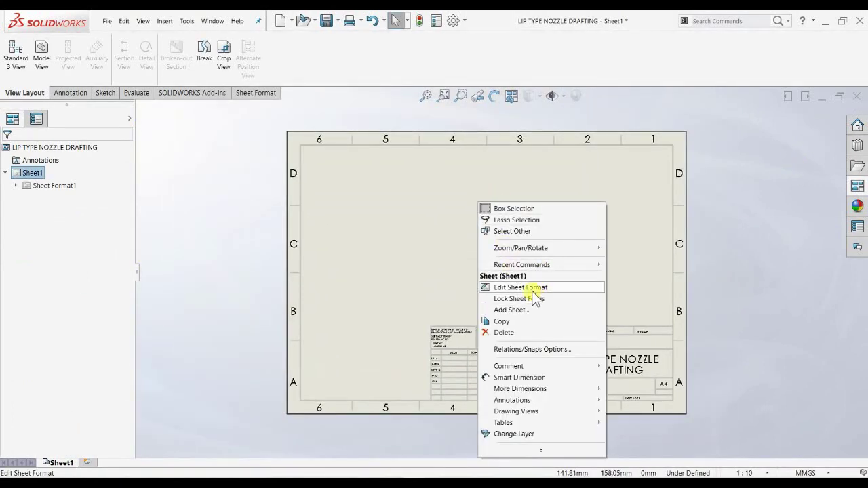
click(532, 288)
scroll(637, 299, down, 4)
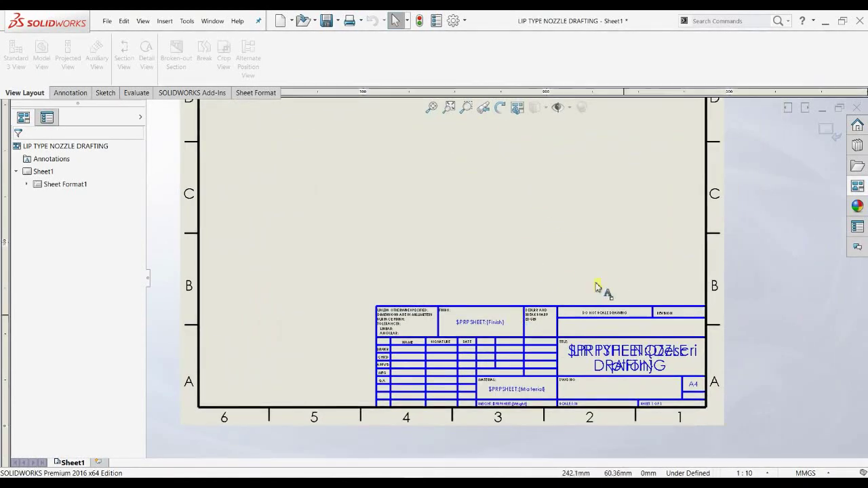
click(827, 132)
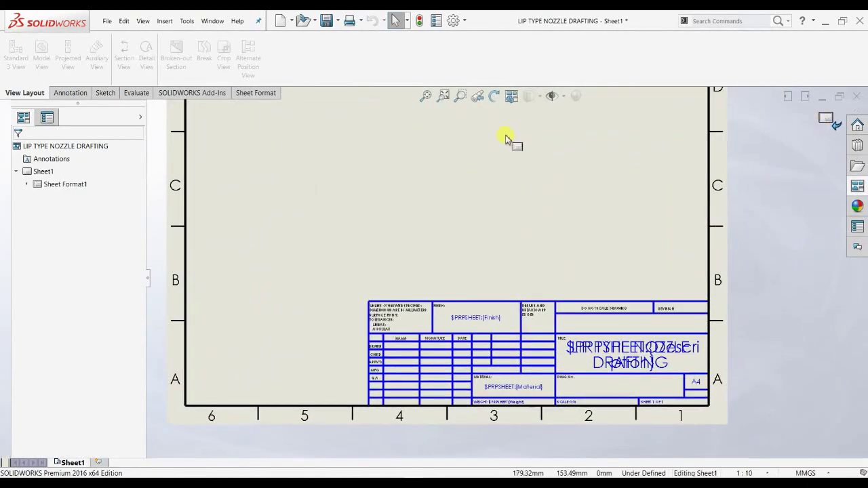
key(f)
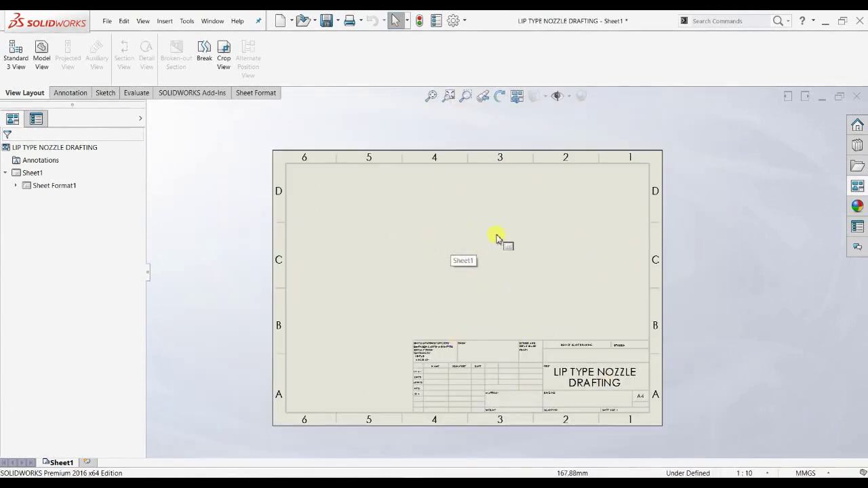
Refresh the palette of drawing views for the LIP TYPE NOZZLE DRAFTING part.
scroll(505, 237, down, 2)
scroll(533, 286, down, 2)
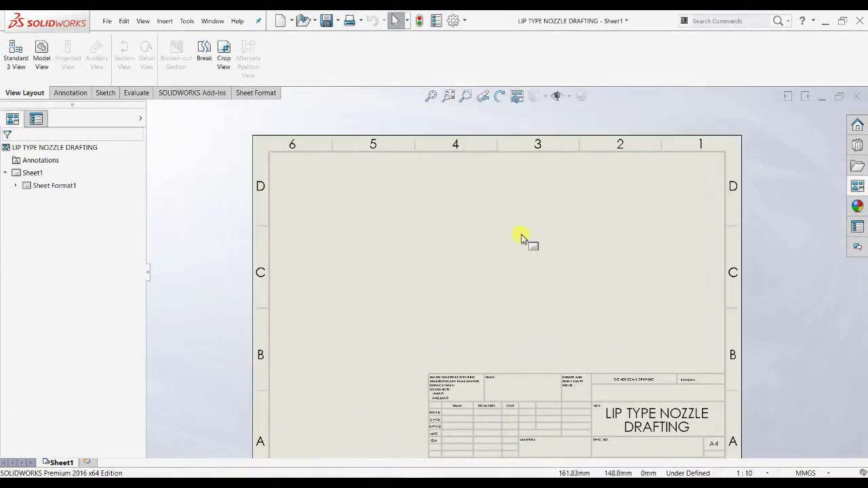
click(858, 184)
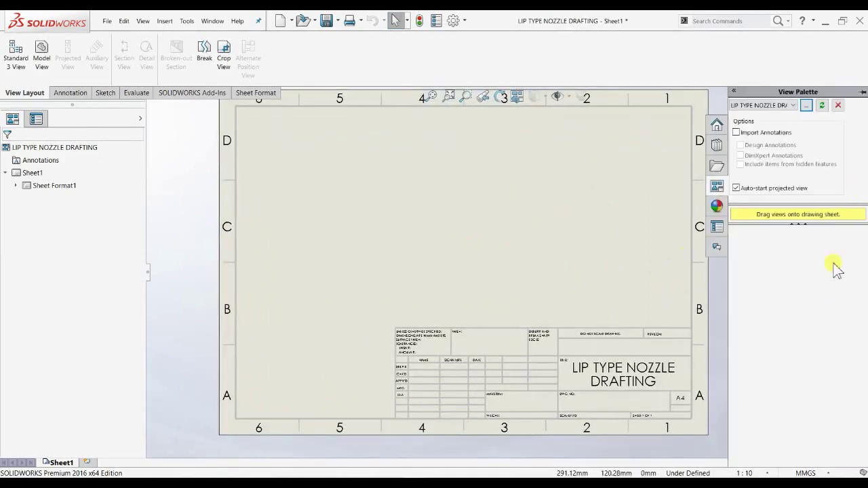
click(772, 108)
click(796, 289)
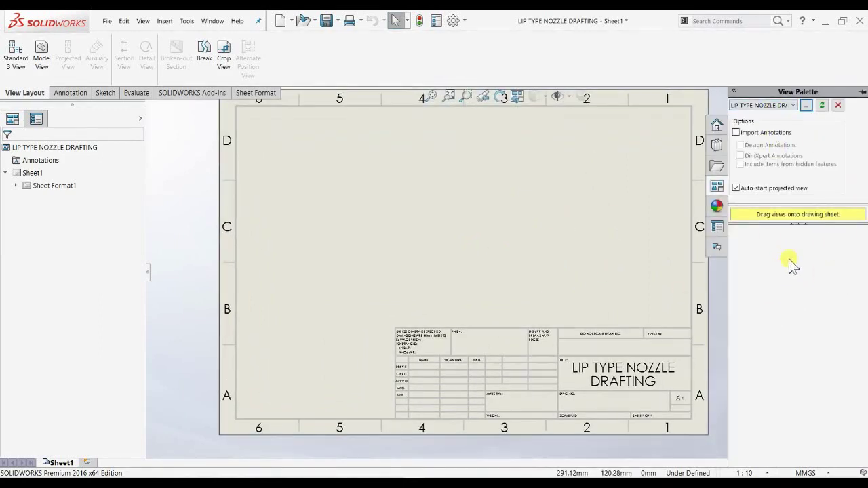
click(757, 105)
click(757, 106)
click(757, 106)
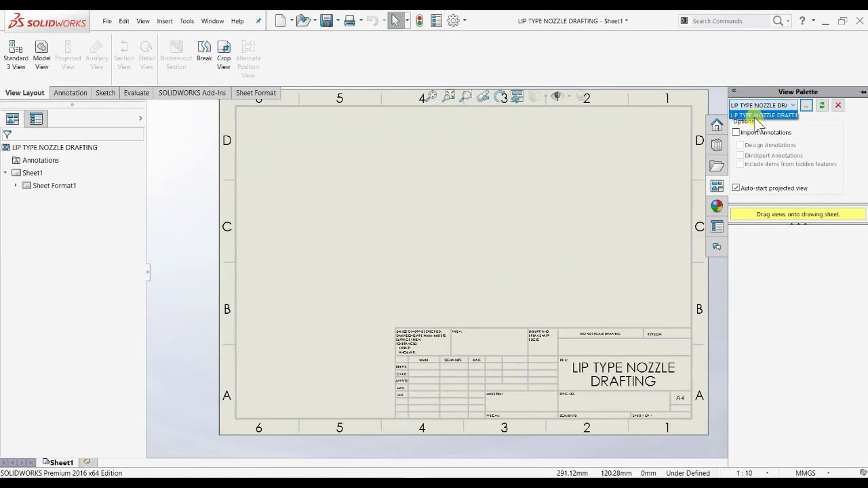
click(823, 109)
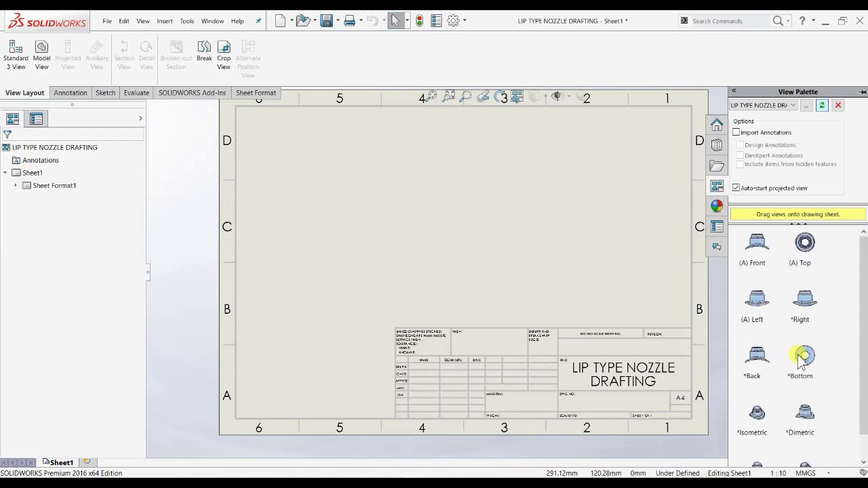
Place the part's Top view and move it outside the sheet, above zones 5 and 6.
drag(805, 300, 514, 324)
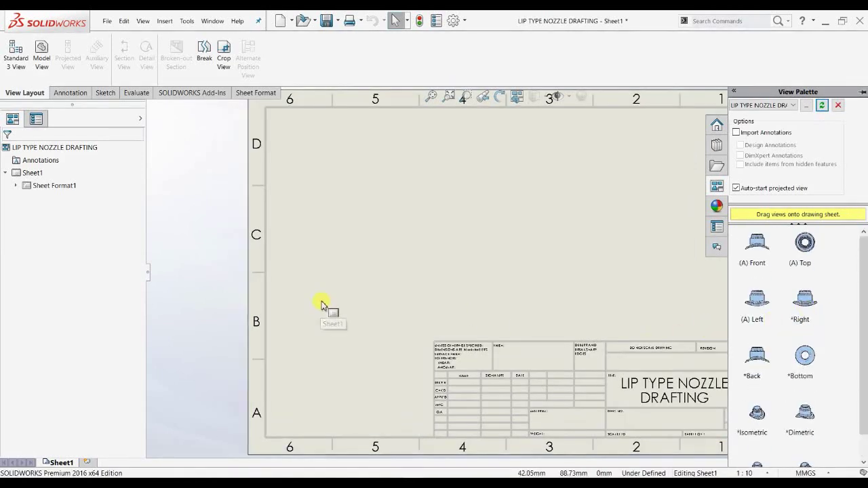
middle_drag(321, 305, 360, 350)
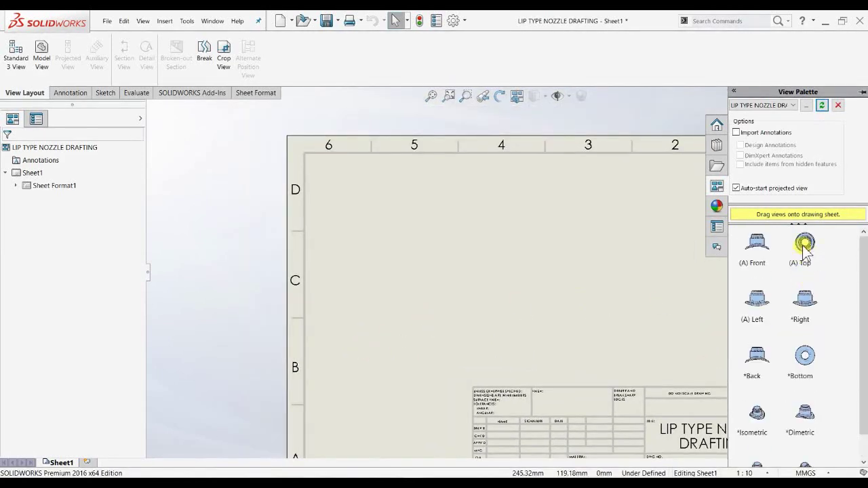
drag(804, 251, 390, 119)
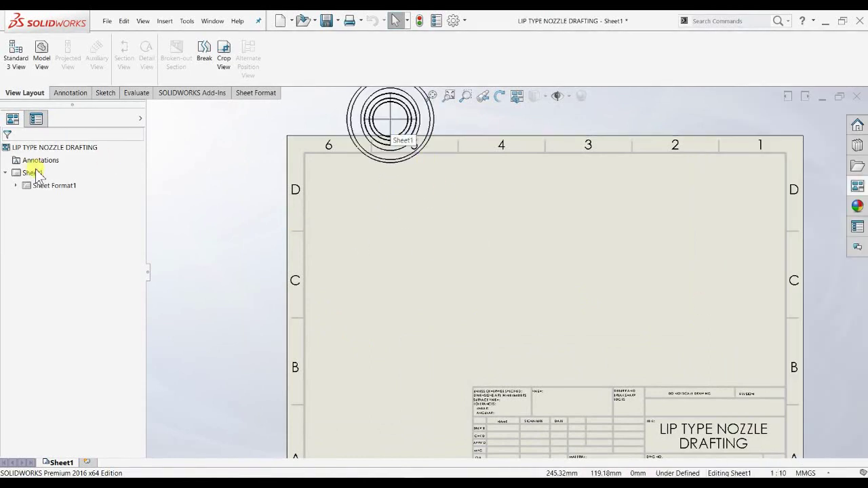
click(13, 155)
middle_drag(382, 235, 356, 346)
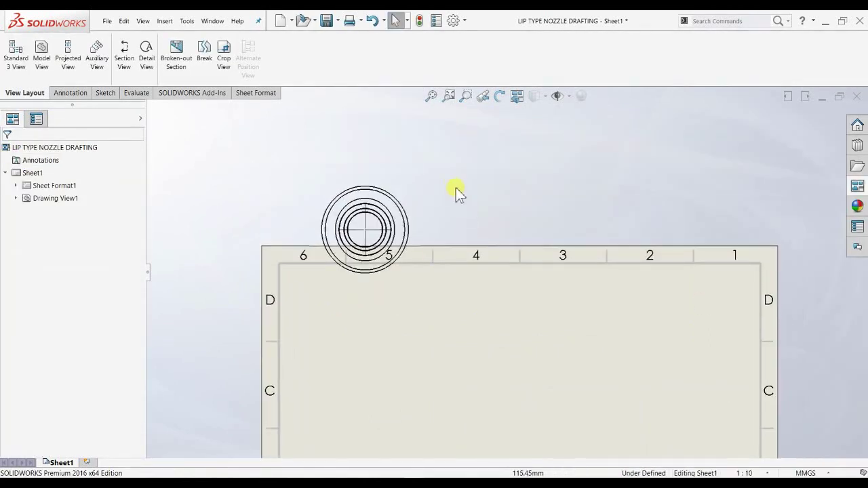
mouse_move(413, 194)
mouse_down()
mouse_move(465, 132)
mouse_move(450, 135)
mouse_up()
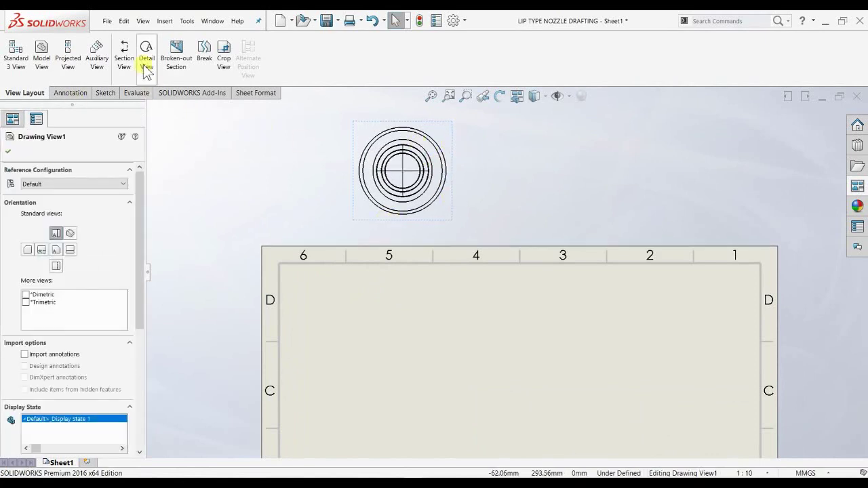
Create section view A-A with a horizontal cutting line through the Top view's centre and place it below in zone C5.
click(124, 54)
click(53, 297)
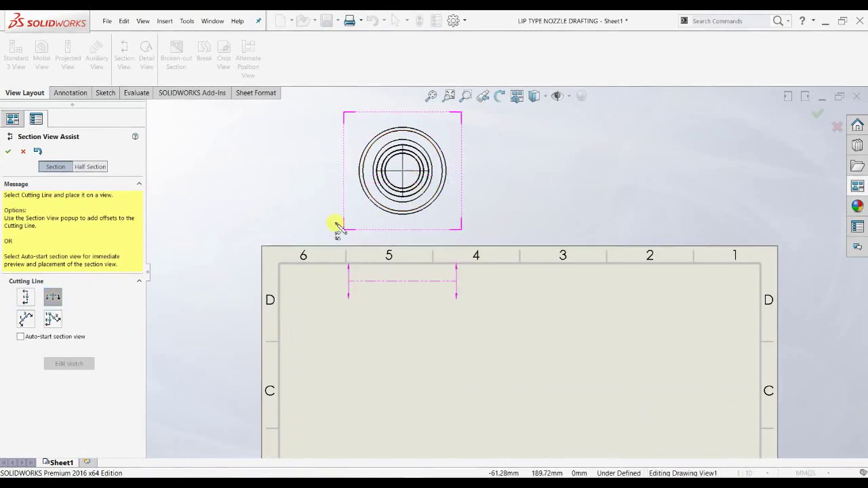
click(405, 174)
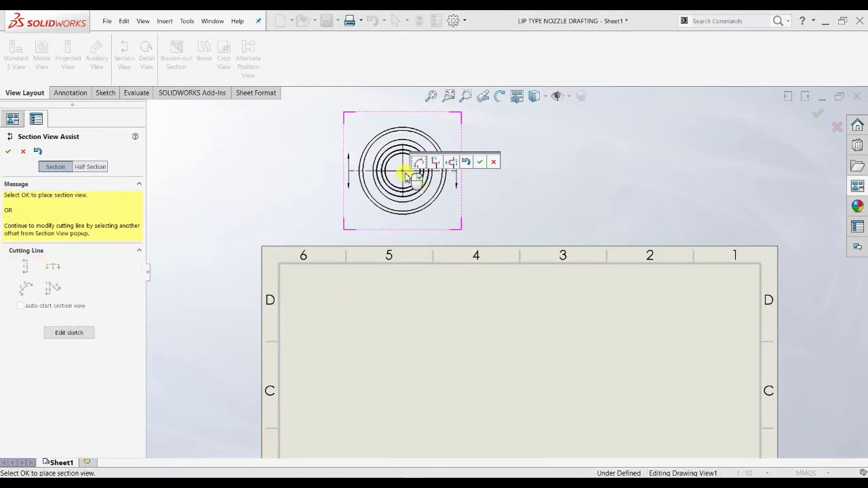
click(479, 161)
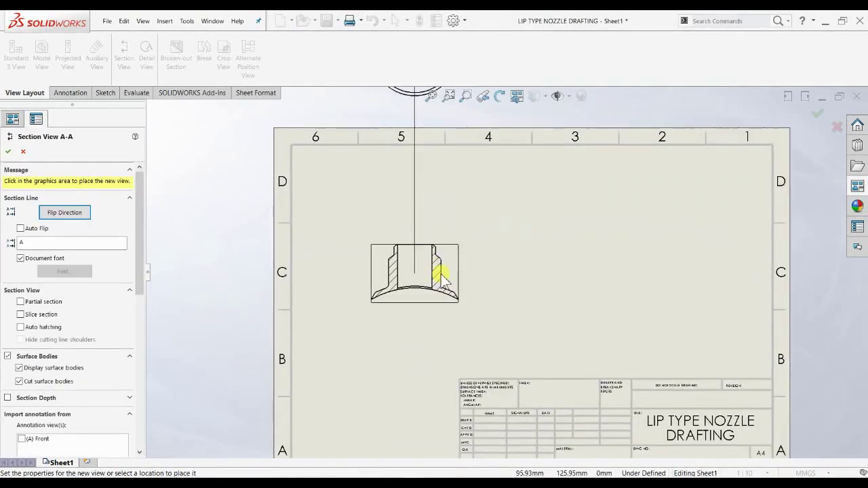
click(434, 252)
click(7, 151)
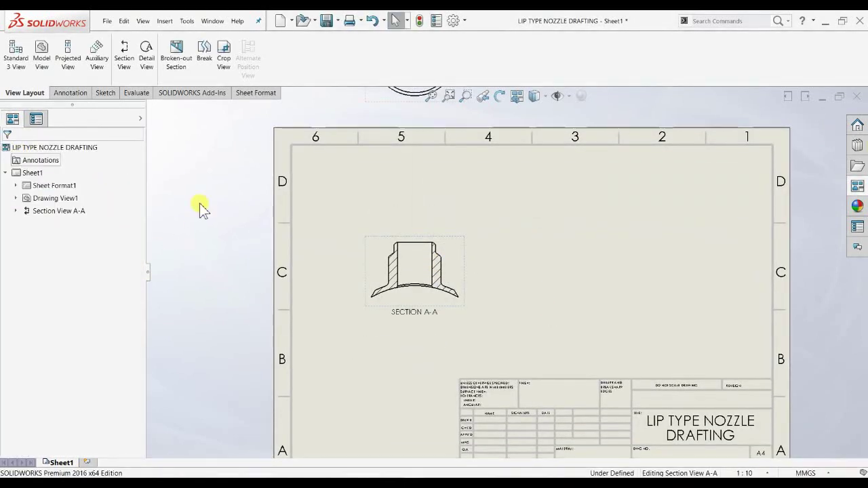
Set a custom scale of 1:6 for the Top view.
scroll(454, 268, down, 1)
scroll(400, 261, up, 2)
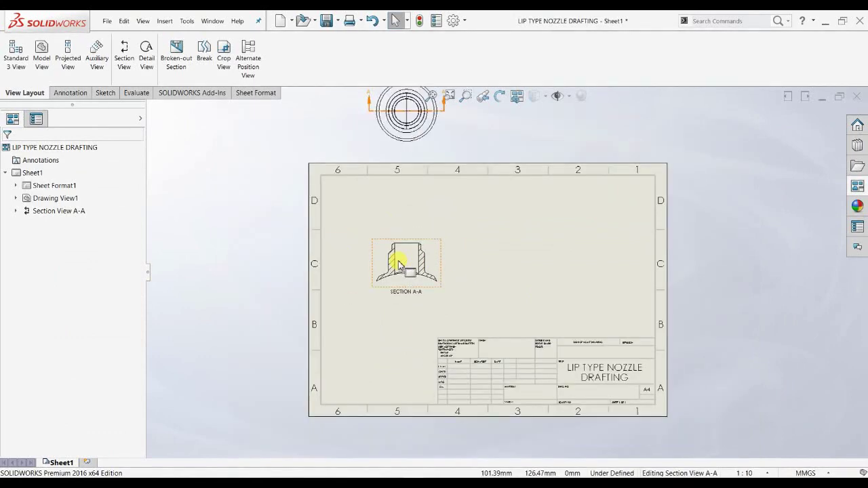
scroll(417, 256, down, 2)
middle_drag(468, 200, 460, 276)
click(457, 157)
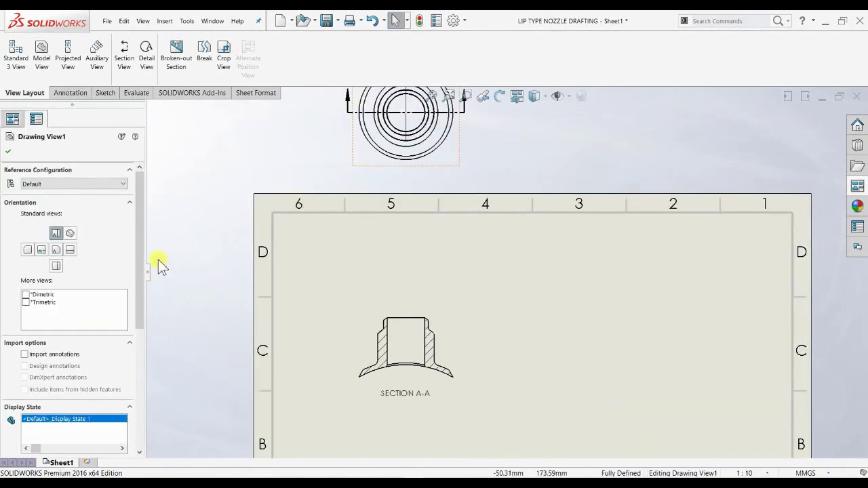
drag(142, 272, 130, 413)
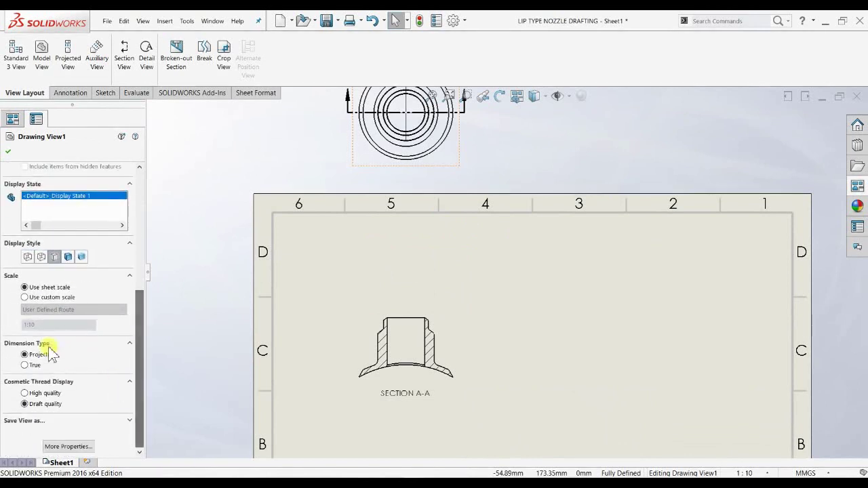
click(59, 298)
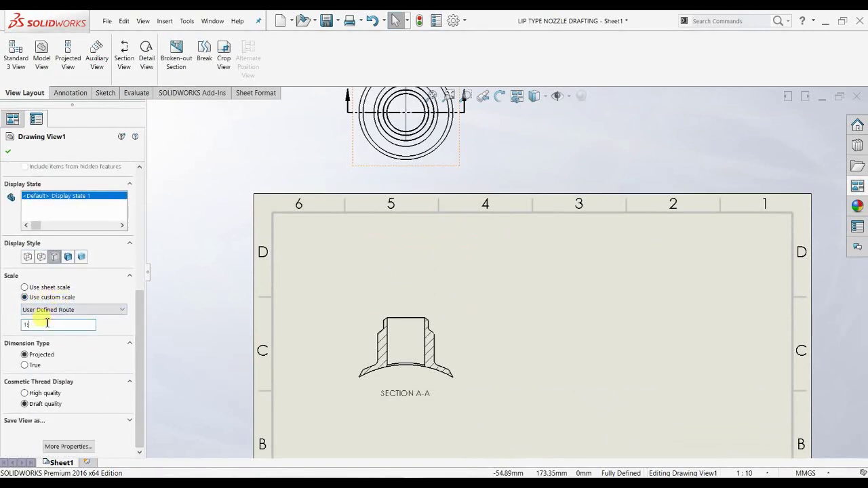
text(1:6)
key(Return)
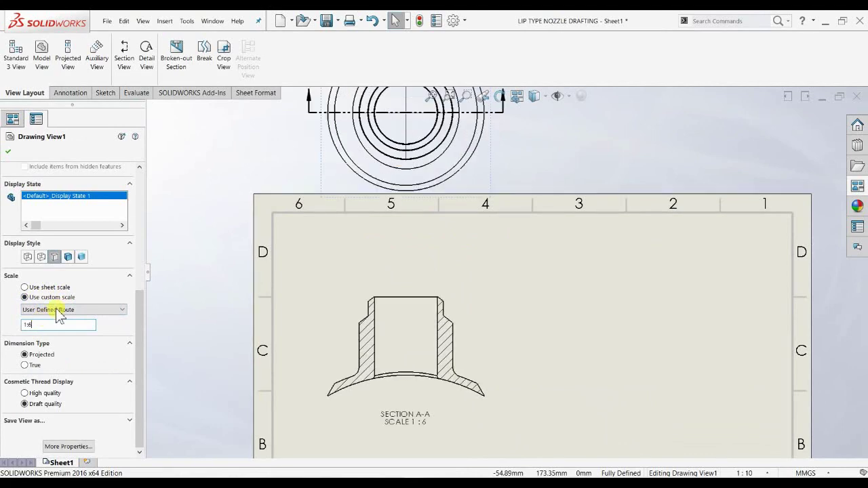
scroll(519, 281, down, 3)
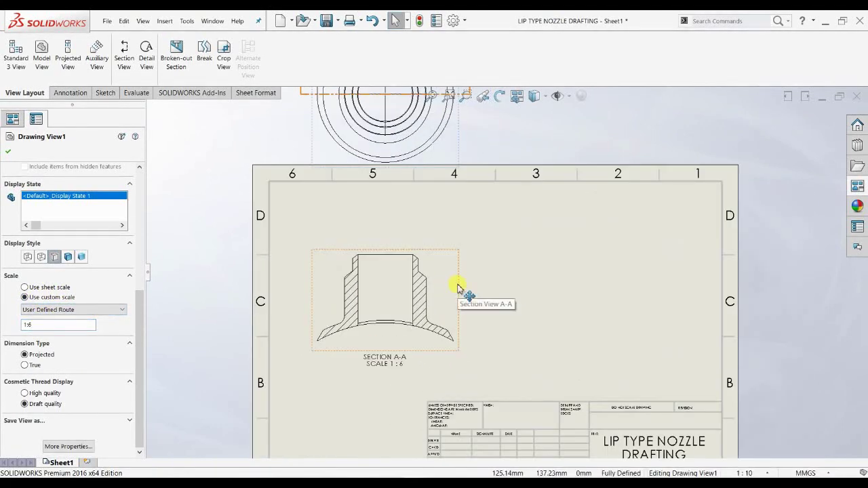
middle_drag(458, 288, 460, 281)
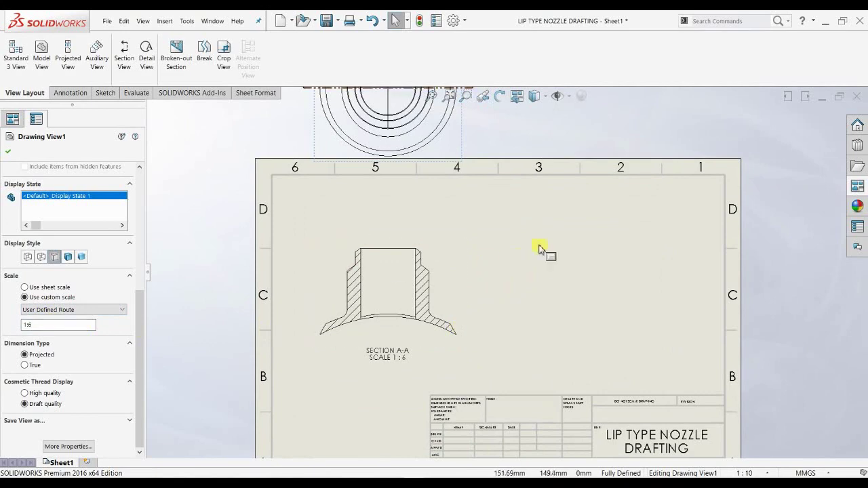
click(9, 153)
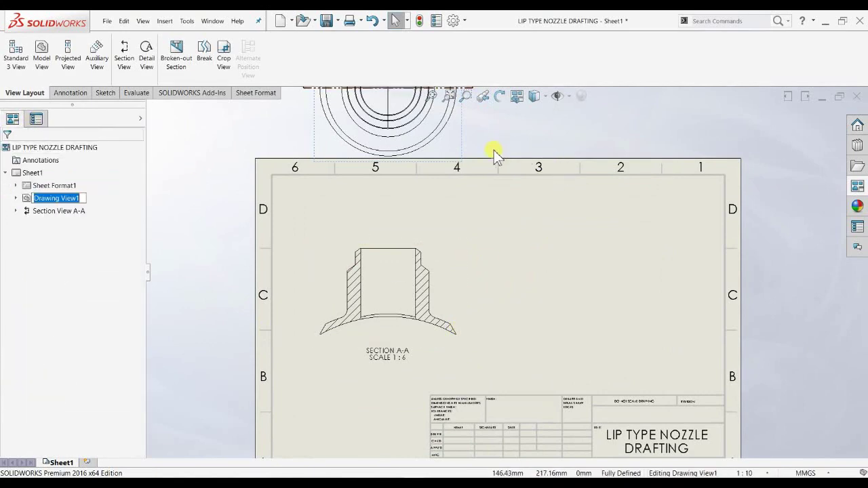
Move the enlarged Top view farther above the sheet so it clears the border.
middle_drag(494, 156, 495, 207)
drag(465, 201, 474, 142)
middle_drag(394, 292, 368, 185)
mouse_move(476, 200)
middle_down()
mouse_move(450, 378)
mouse_move(459, 396)
middle_up()
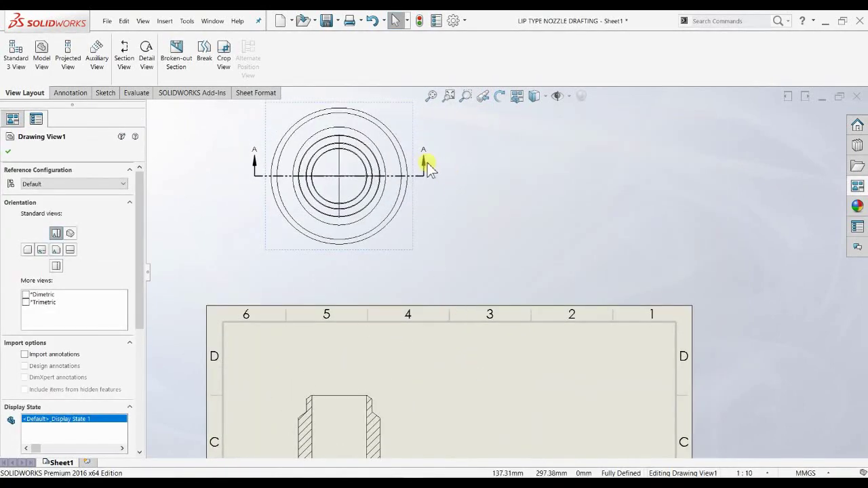
middle_drag(422, 231, 431, 105)
scroll(345, 368, down, 2)
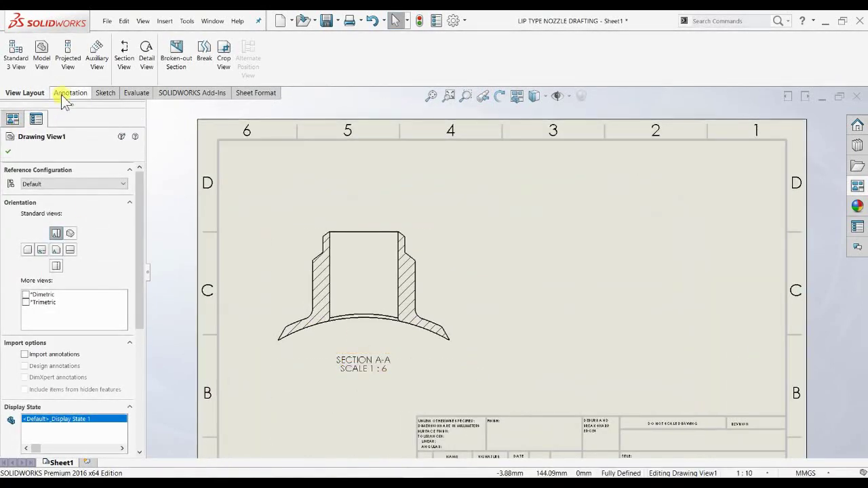
Add a centerline between the two bore edges of Section A-A and move the view's label slightly lower.
click(68, 92)
click(411, 59)
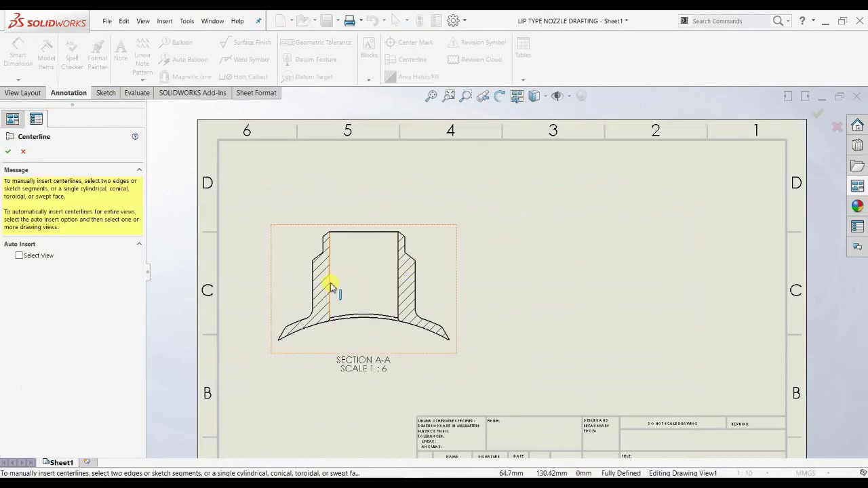
click(330, 283)
click(400, 278)
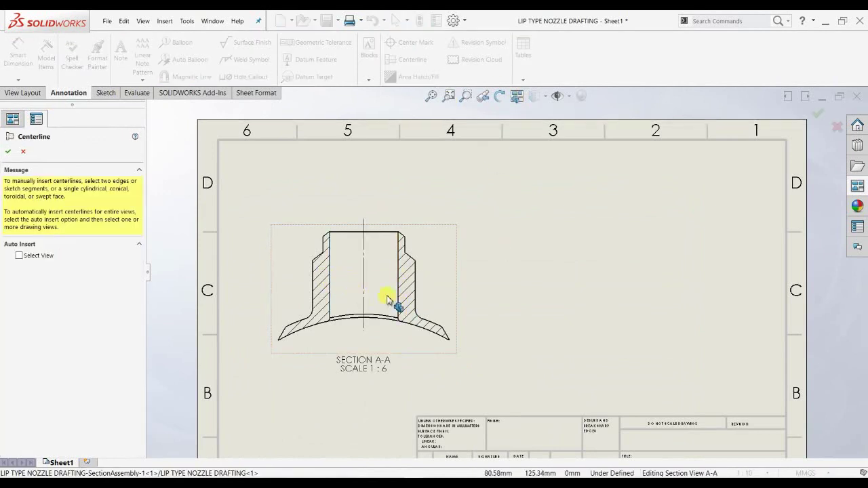
click(8, 151)
middle_drag(455, 241, 471, 154)
drag(398, 288, 400, 298)
Create section view B-B with a vertical cutting line through the centre of Section A-A and place it to the right of that view.
click(5, 93)
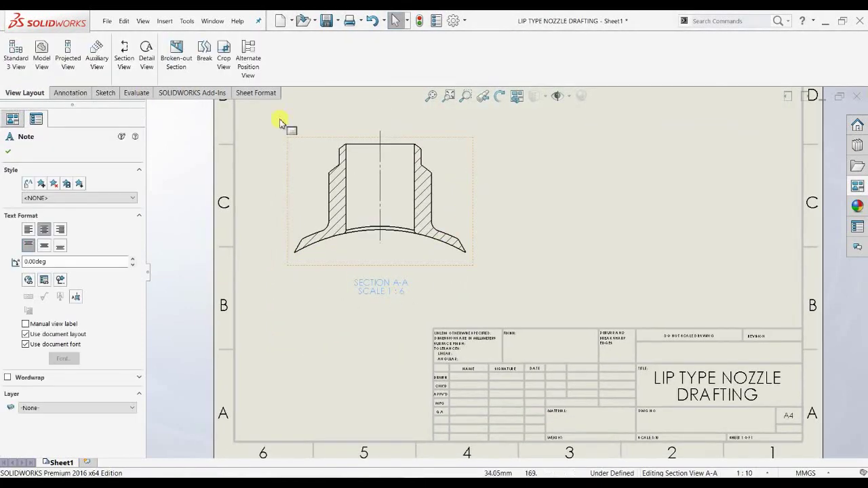
click(123, 60)
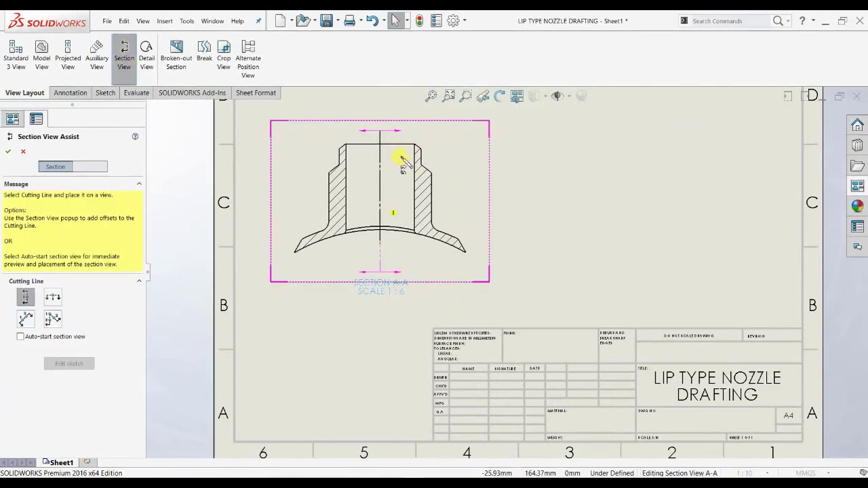
click(392, 133)
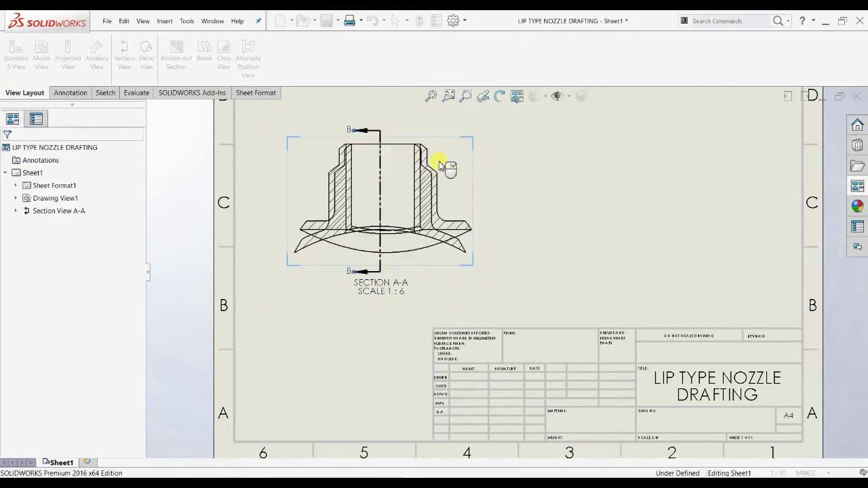
click(618, 218)
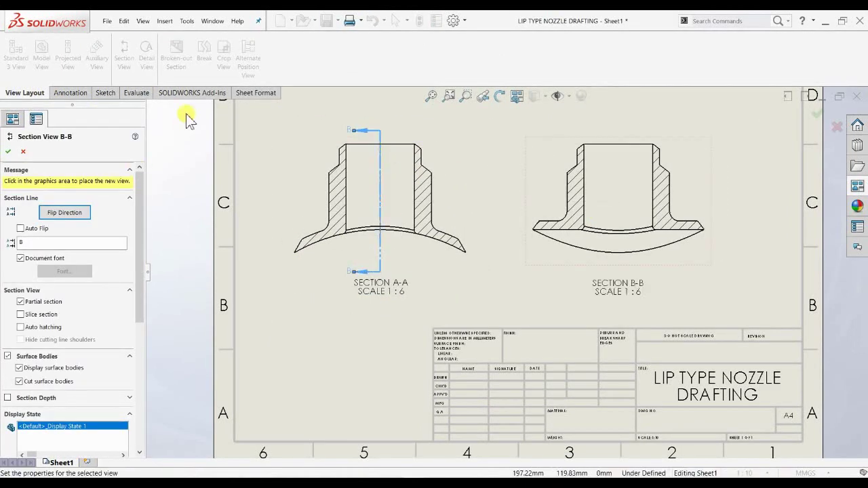
click(8, 151)
middle_drag(486, 145, 480, 189)
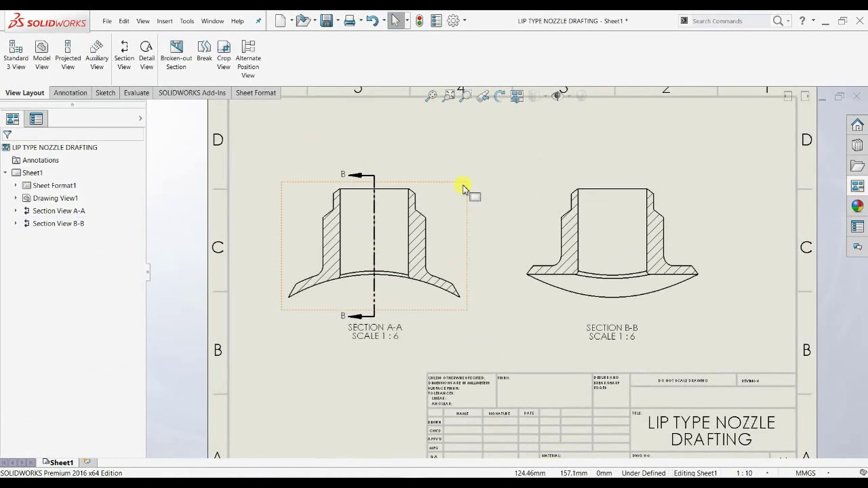
Move Section A-A slightly higher on the sheet and its label lower, clear of the B-B cutting line arrow.
drag(466, 184, 473, 166)
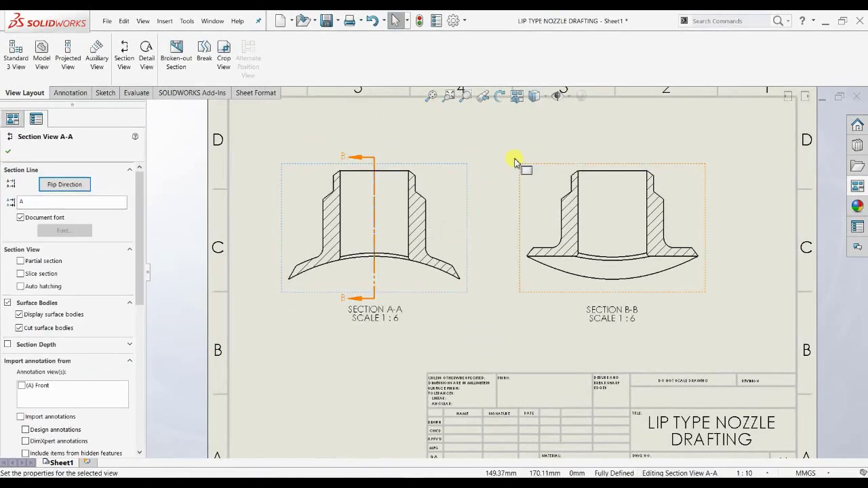
middle_drag(440, 297, 459, 267)
drag(390, 285, 388, 304)
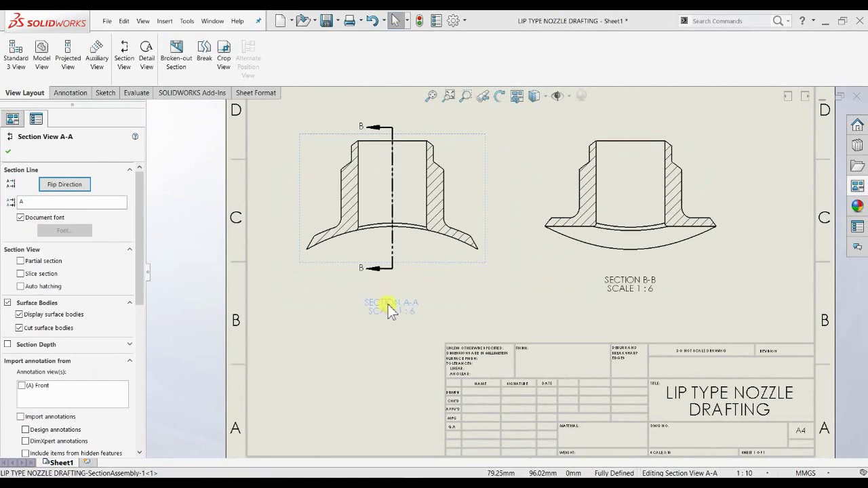
middle_drag(388, 304, 377, 326)
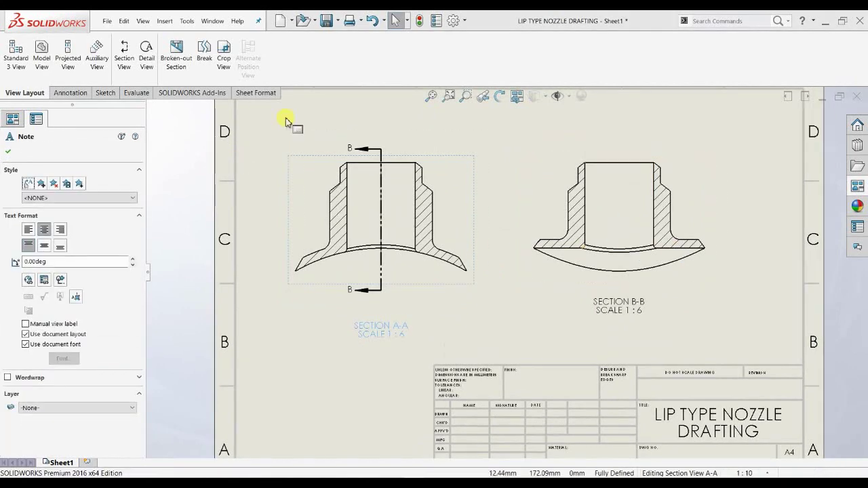
Add a centerline between the two bore edges of Section B-B.
click(71, 93)
click(409, 59)
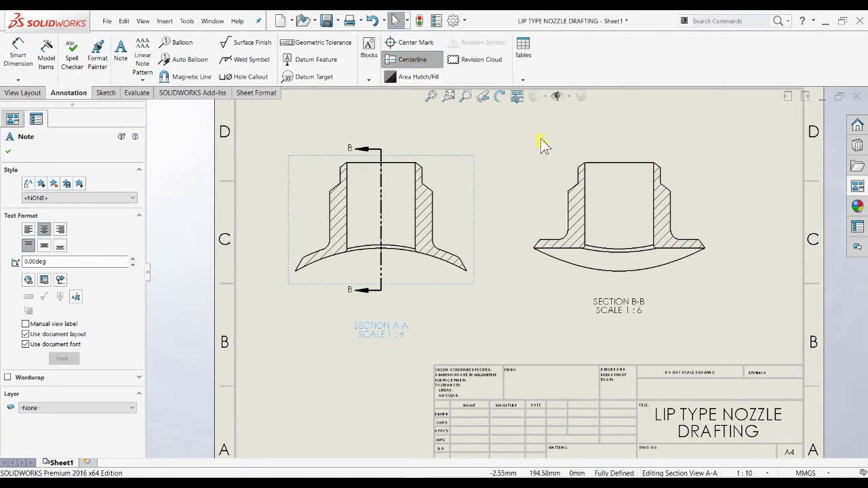
click(584, 216)
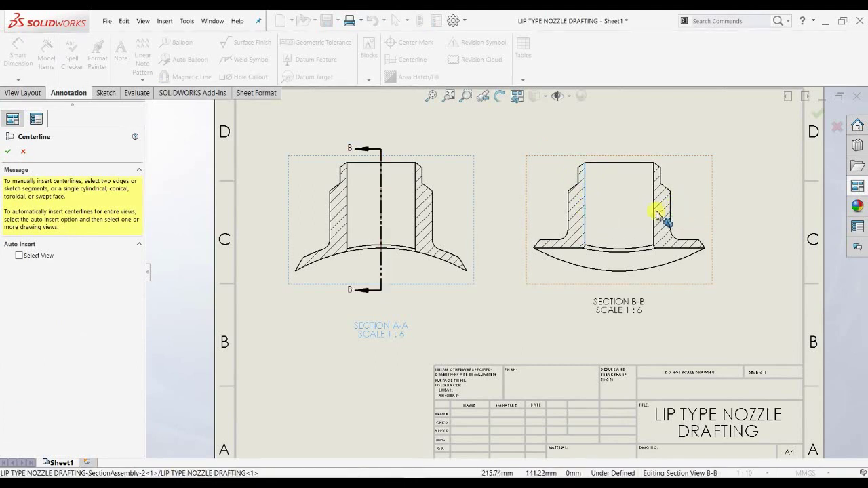
click(656, 215)
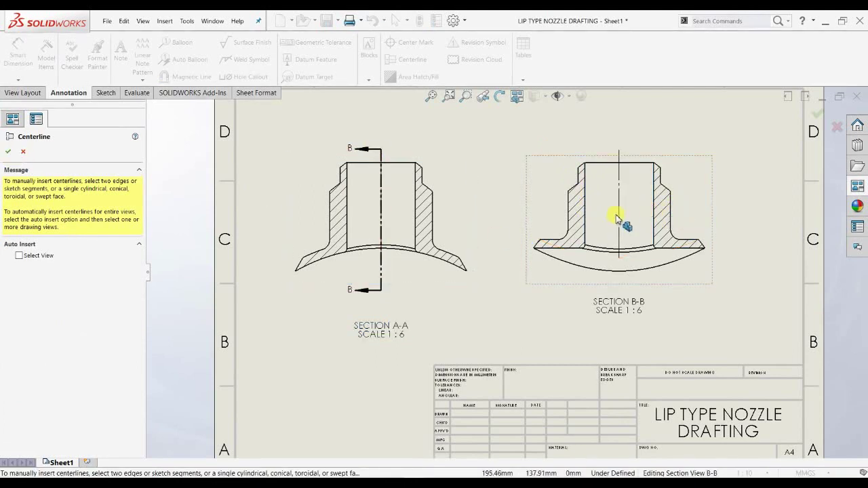
click(9, 153)
Move the Section B-B label lower beneath its view and the Section A-A label slightly higher.
drag(618, 306, 624, 320)
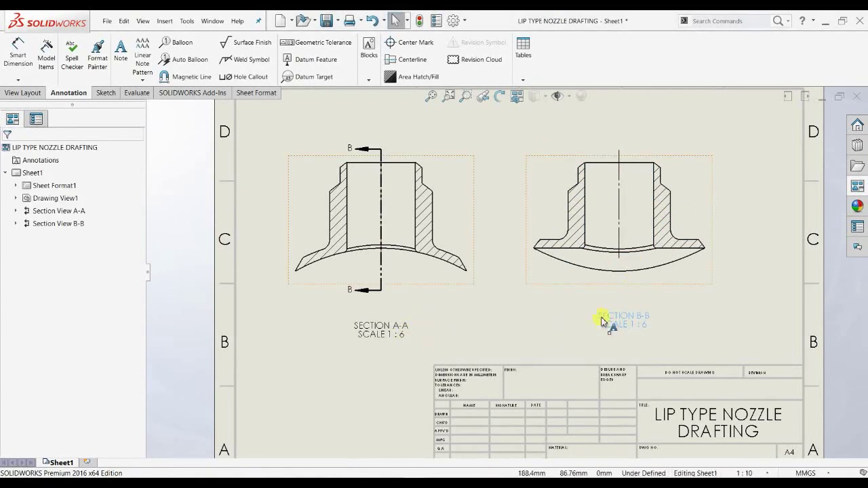
click(393, 329)
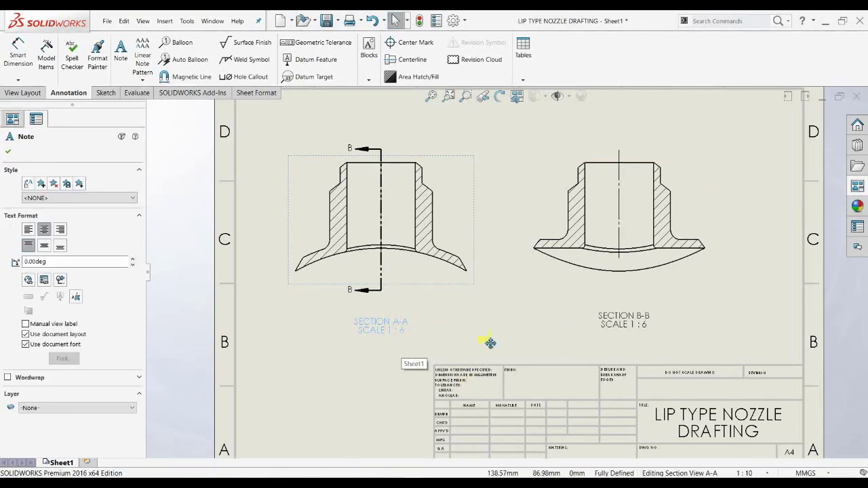
Move Section B-B to the left on the sheet, closer to Section A-A.
scroll(379, 359, up, 5)
scroll(393, 183, down, 2)
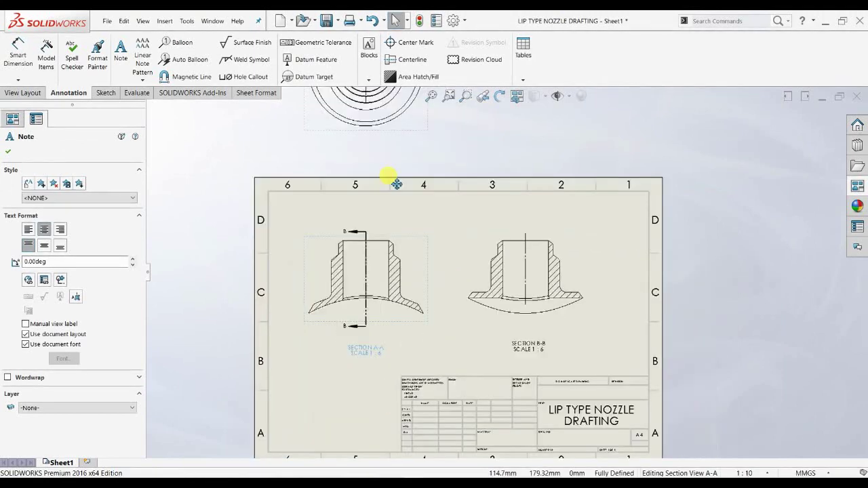
scroll(339, 285, down, 3)
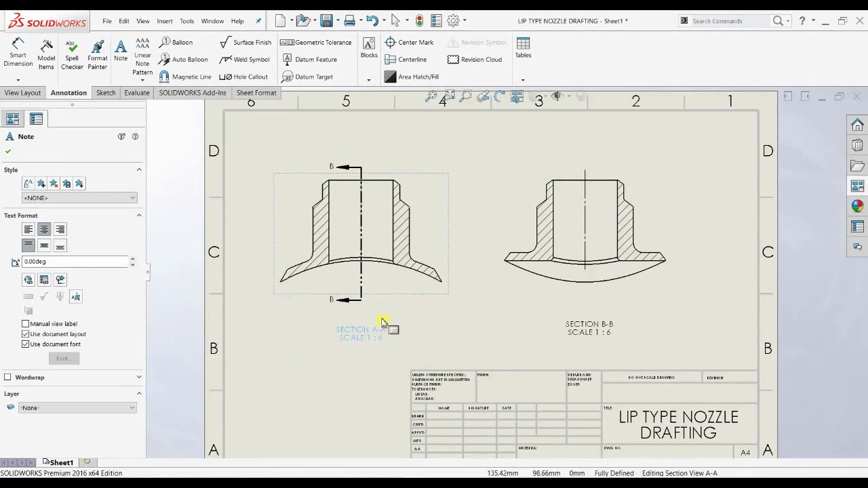
drag(507, 300, 487, 311)
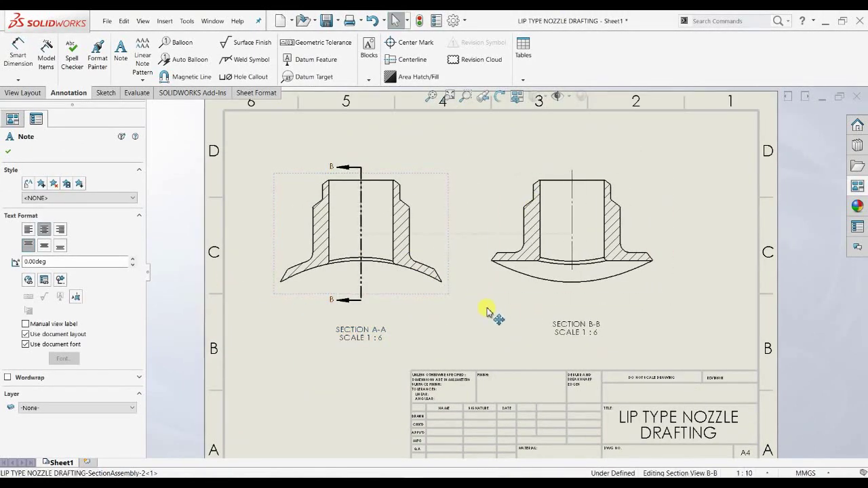
drag(448, 253, 414, 254)
drag(544, 180, 538, 179)
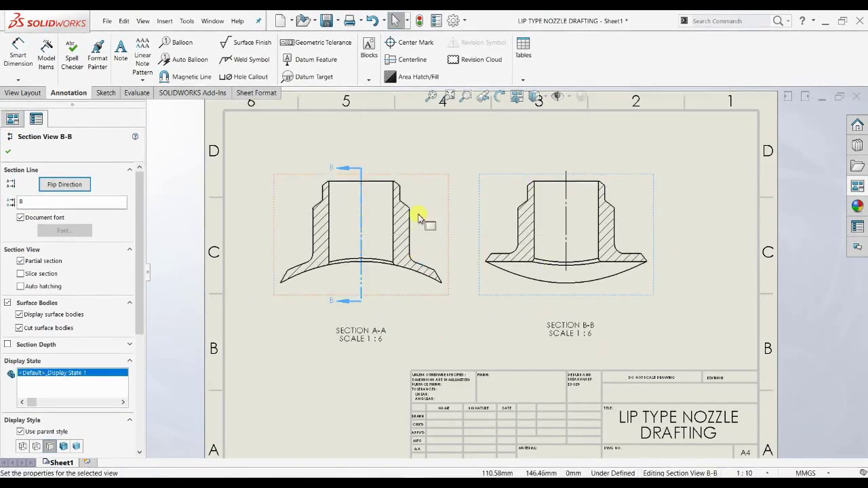
click(419, 218)
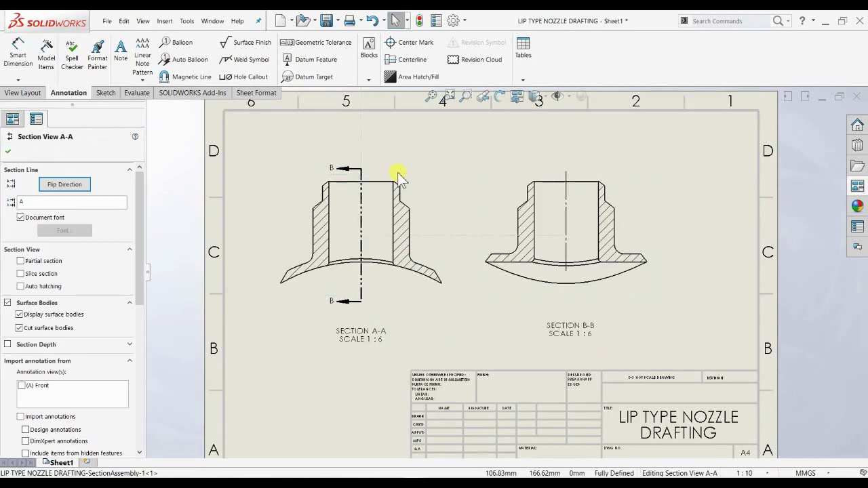
Move the Top view above the sheet slightly to the right, taking the aligned Section A-A along with it.
scroll(393, 262, down, 1)
scroll(393, 117, up, 1)
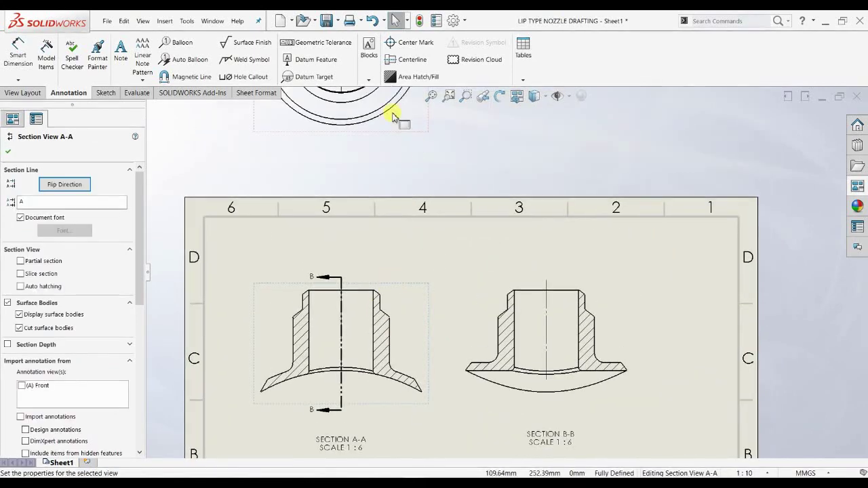
scroll(398, 229, up, 1)
scroll(387, 257, down, 1)
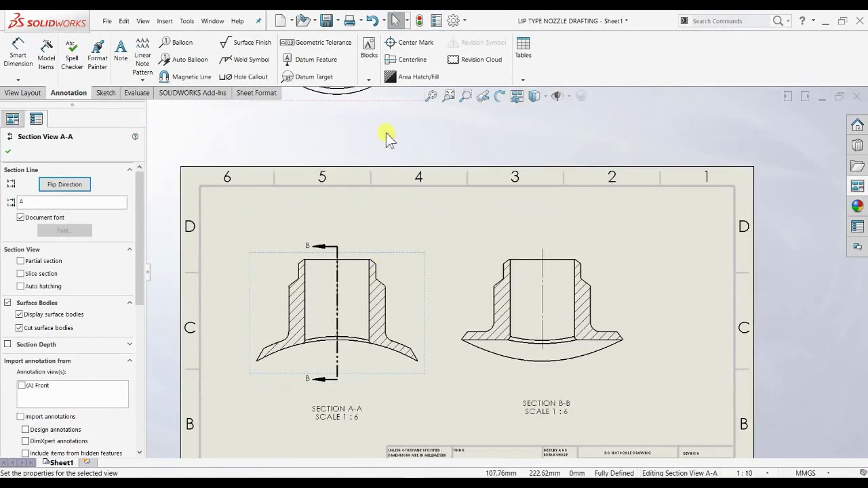
drag(360, 101, 368, 111)
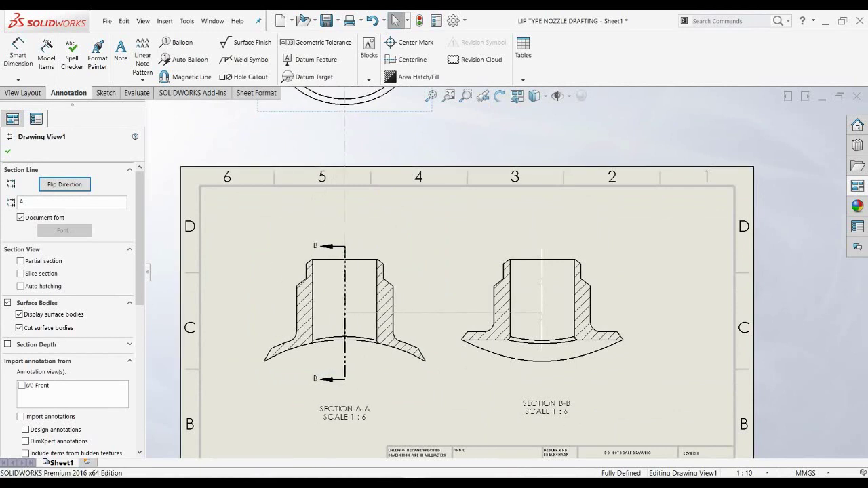
Break the alignment of Section A-A with the Top view and move the section view slightly left on the sheet.
scroll(407, 267, down, 1)
click(422, 267)
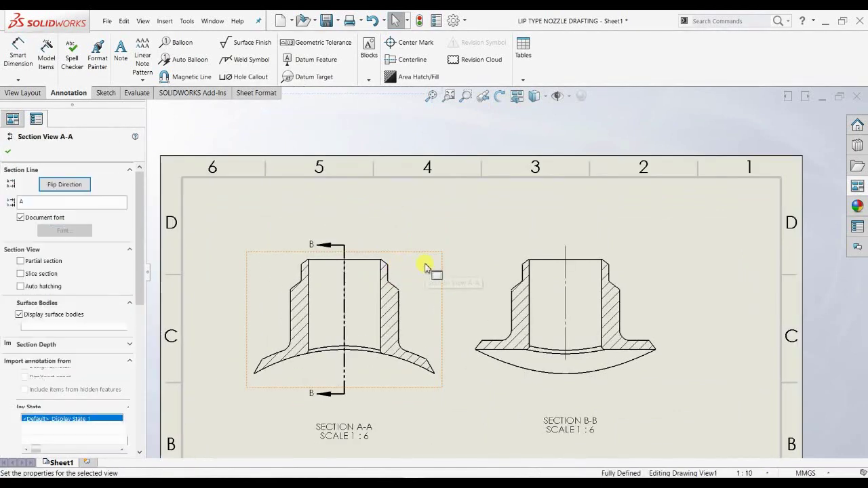
right_click(427, 267)
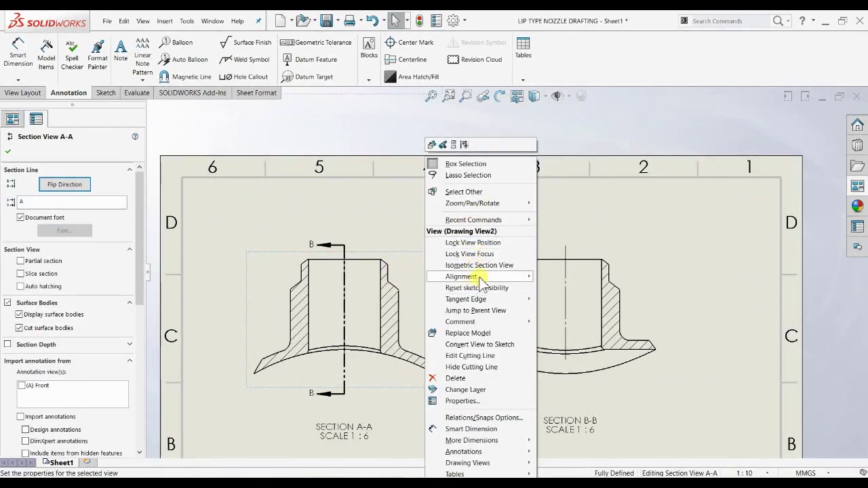
mouse_move(480, 282)
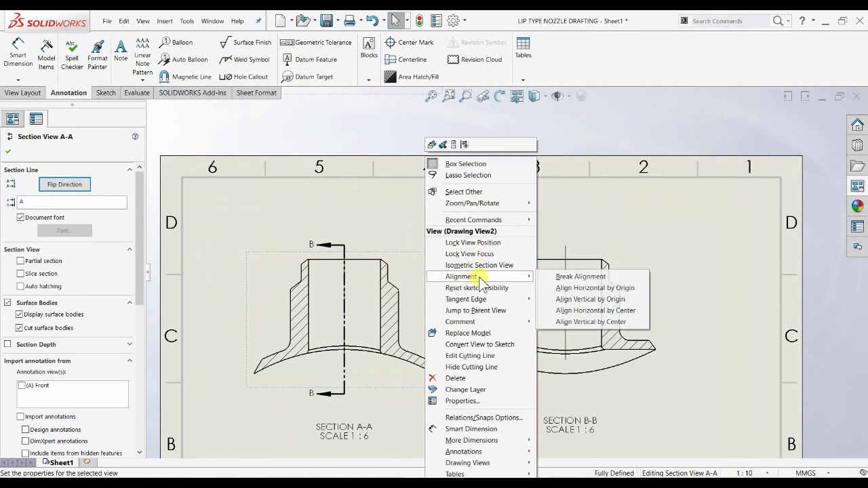
click(581, 276)
scroll(393, 199, up, 2)
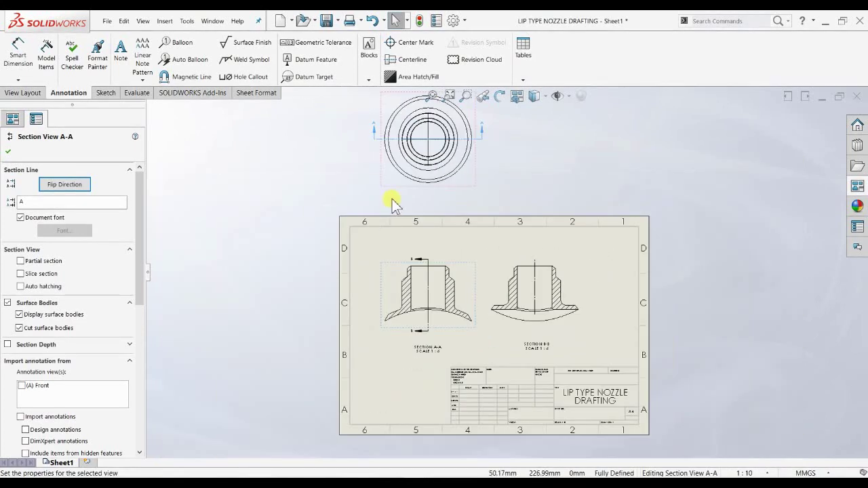
scroll(486, 274, down, 1)
mouse_move(443, 253)
mouse_down()
mouse_move(405, 251)
mouse_move(436, 254)
mouse_move(429, 250)
mouse_up()
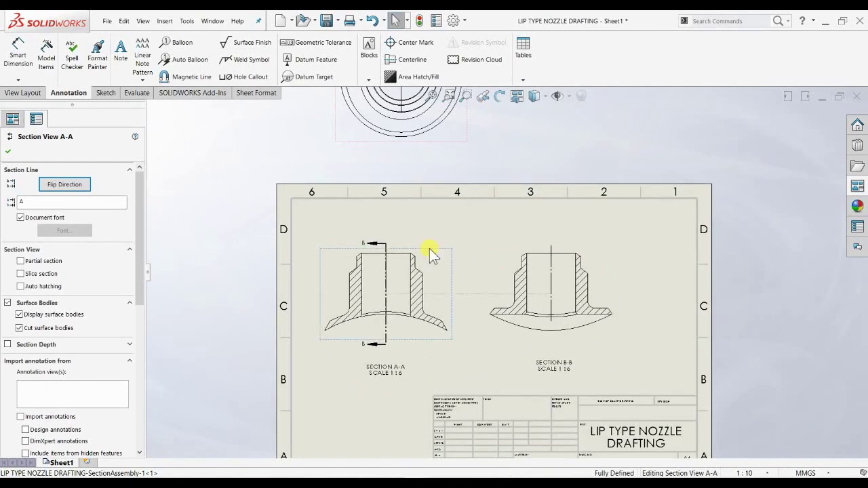
Move the Section A-A label slightly lower, farther from the lower B cutting line arrow.
scroll(399, 293, up, 2)
scroll(398, 293, down, 2)
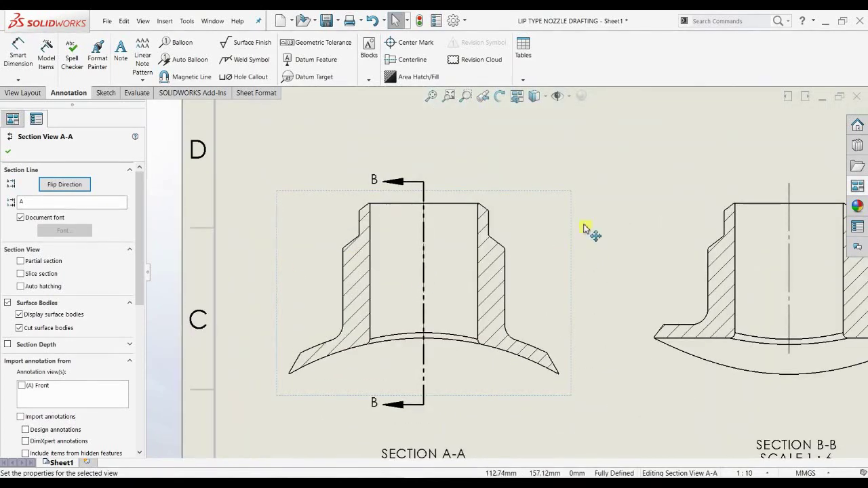
scroll(461, 313, down, 3)
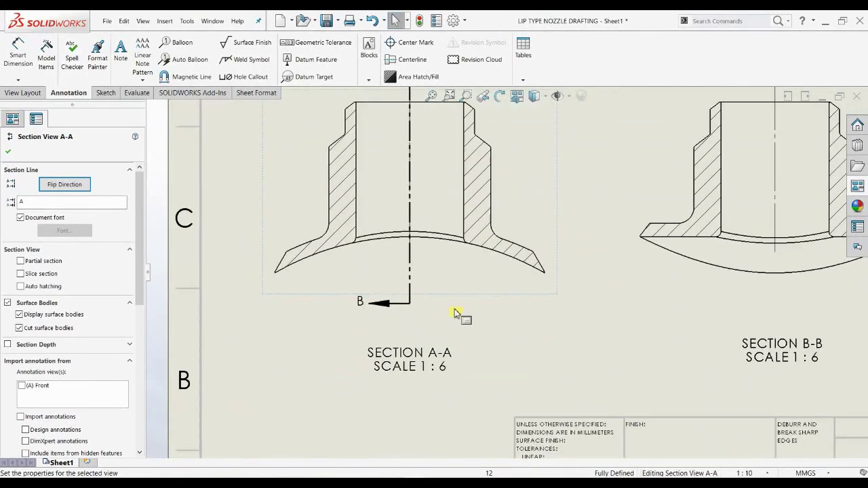
scroll(416, 279, down, 2)
click(410, 288)
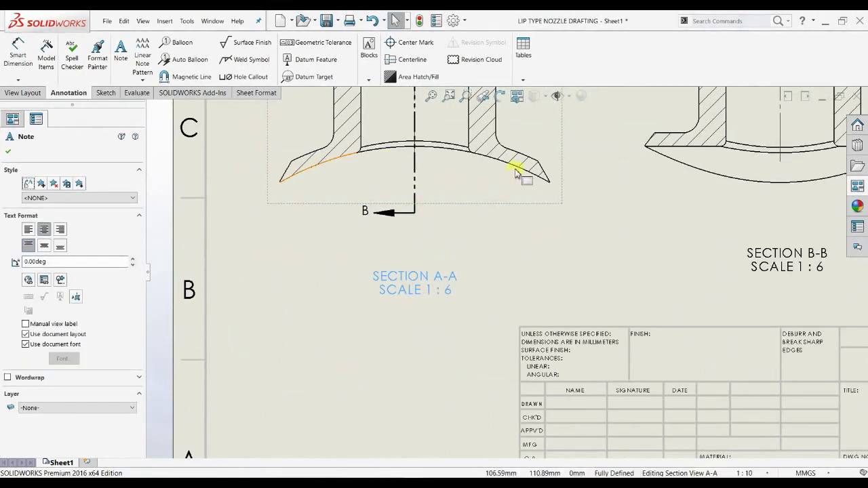
Insert a center mark at the centre of the lower curved edge of Section A-A.
click(415, 43)
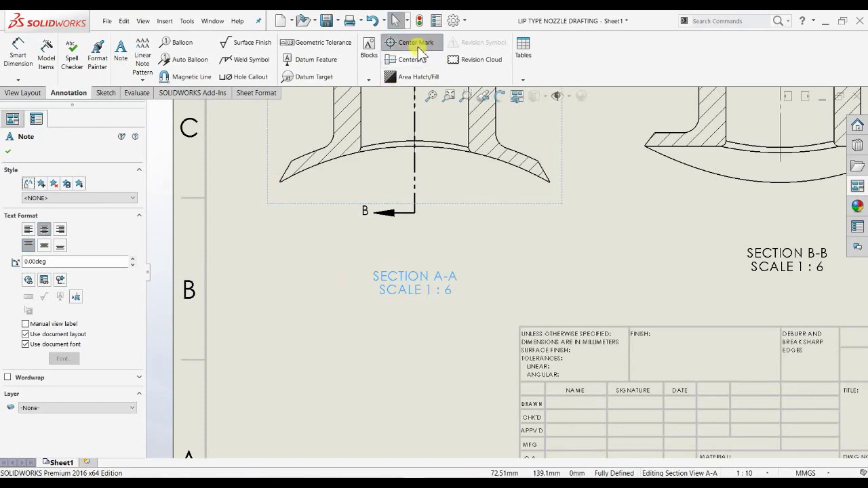
click(521, 170)
scroll(436, 309, up, 1)
middle_drag(434, 309, 447, 177)
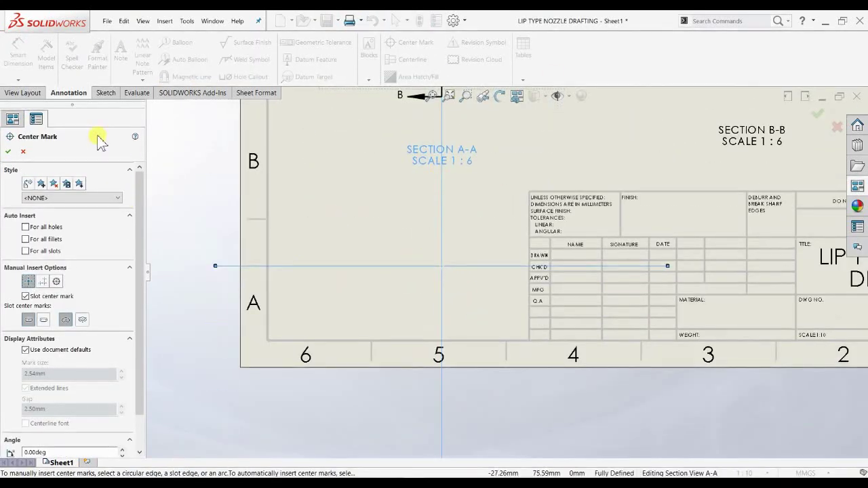
click(8, 151)
Override the document defaults for the Section A-A center mark, turning off extended lines and setting the mark size to 30 mm.
scroll(454, 292, up, 2)
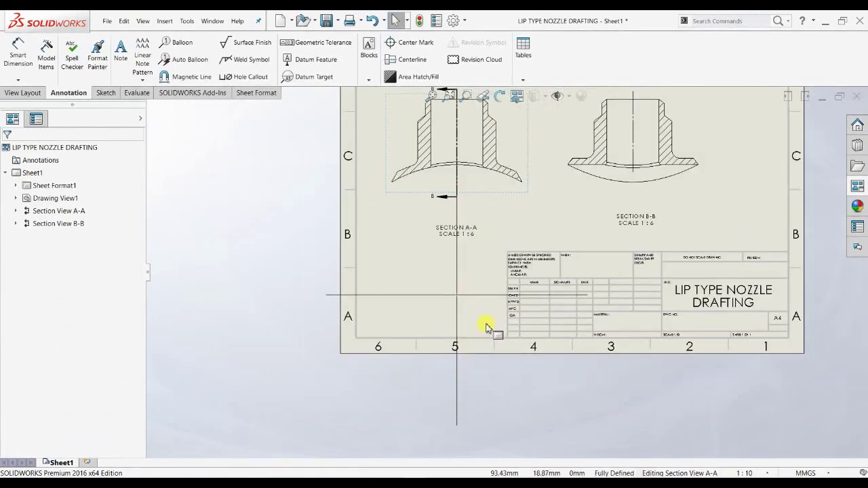
click(455, 294)
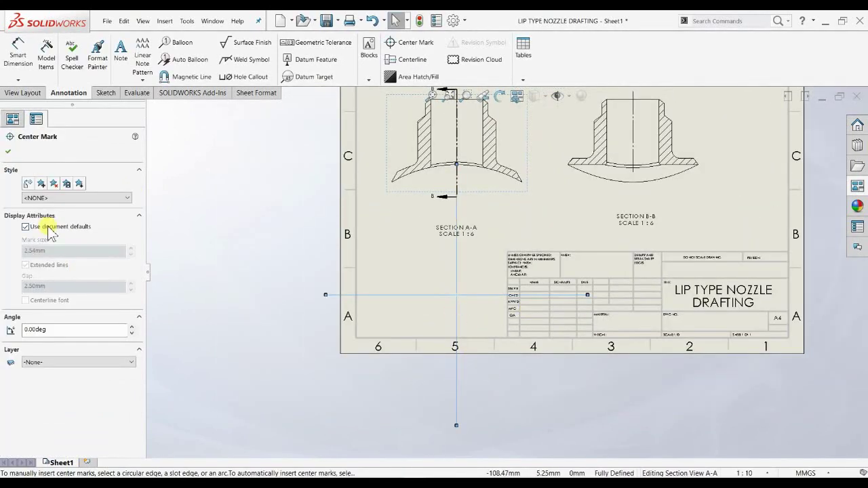
click(26, 227)
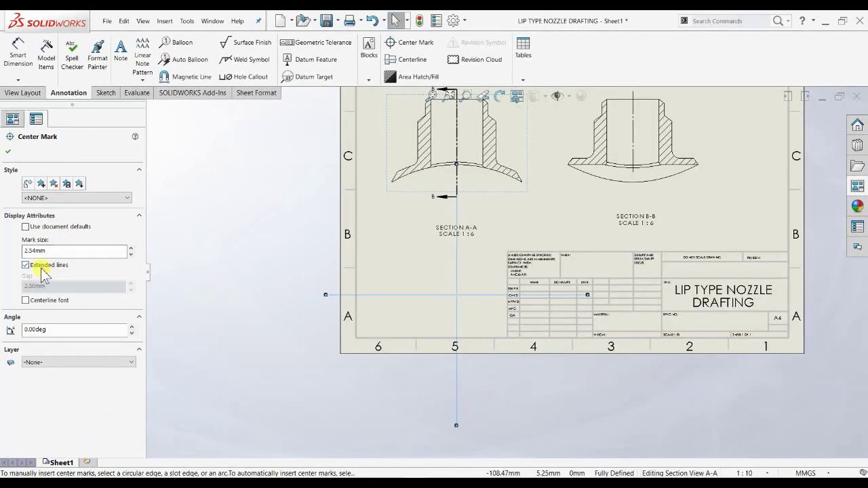
scroll(465, 298, down, 5)
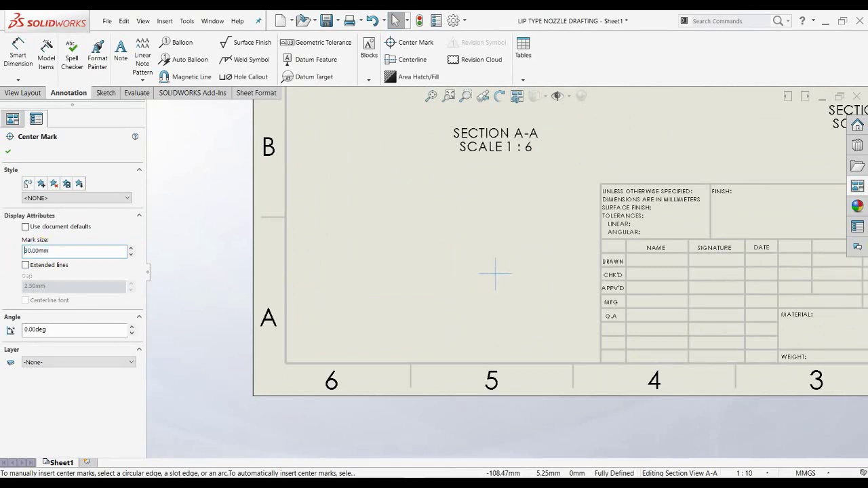
scroll(478, 254, up, 3)
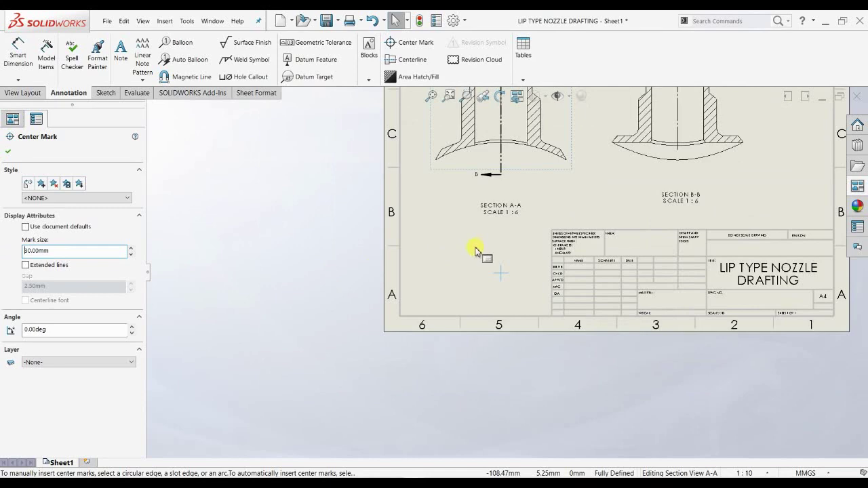
click(7, 151)
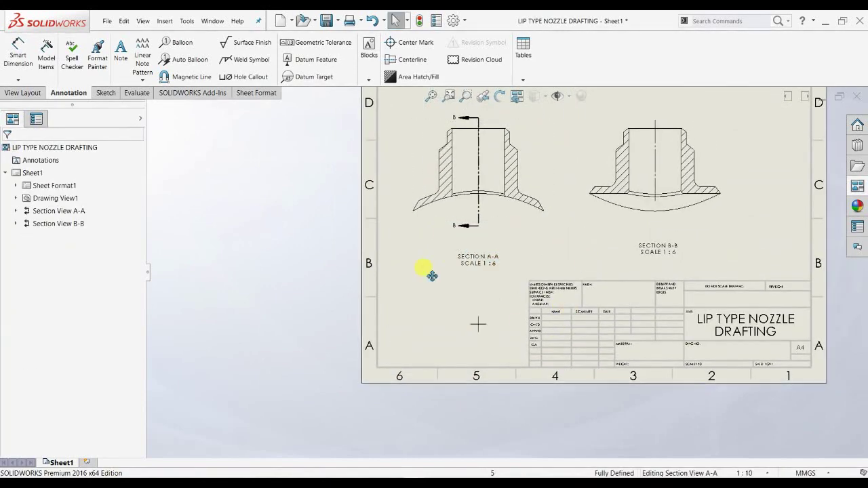
Dimension the radius of the lower curved edge of Section A-A, placing the text below the view, left of its label.
scroll(562, 242, down, 3)
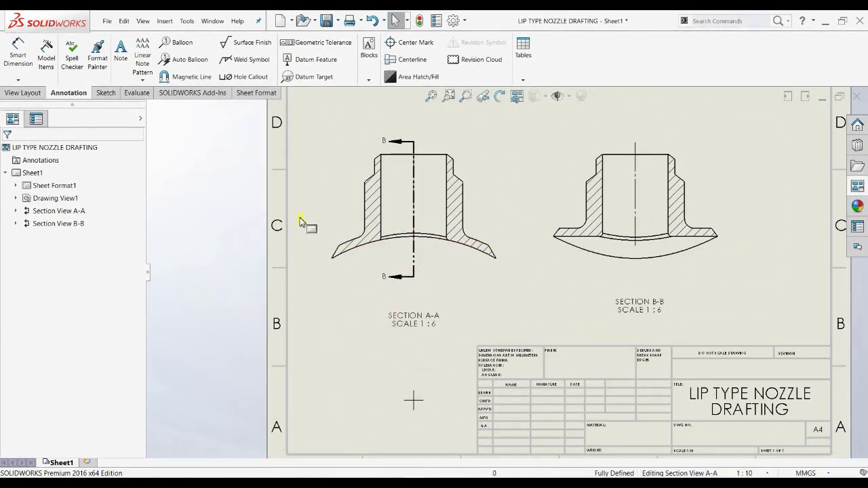
click(21, 54)
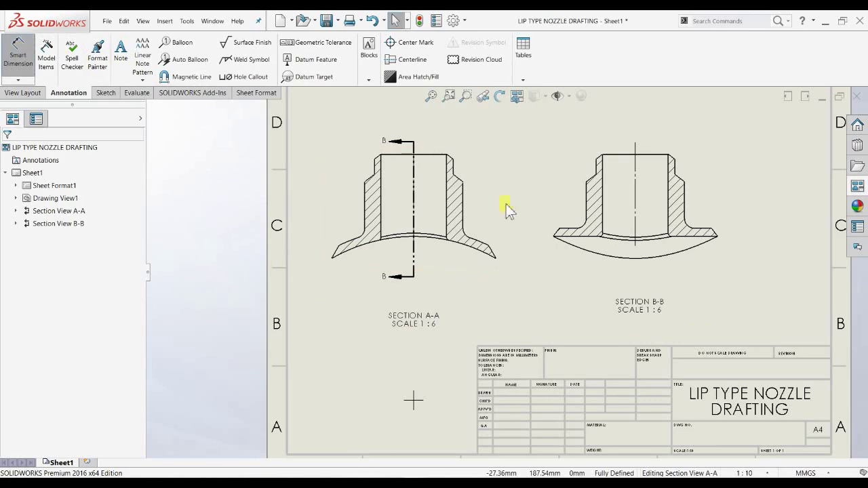
scroll(383, 254, down, 2)
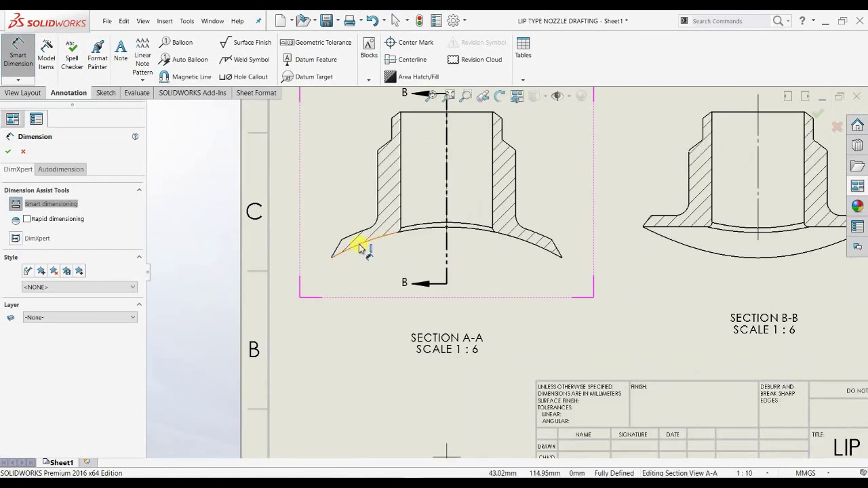
click(361, 248)
scroll(386, 324, down, 3)
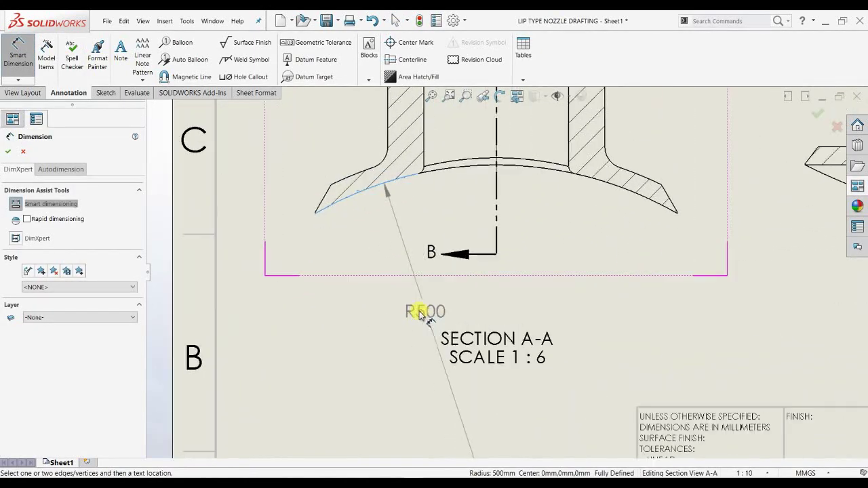
click(405, 313)
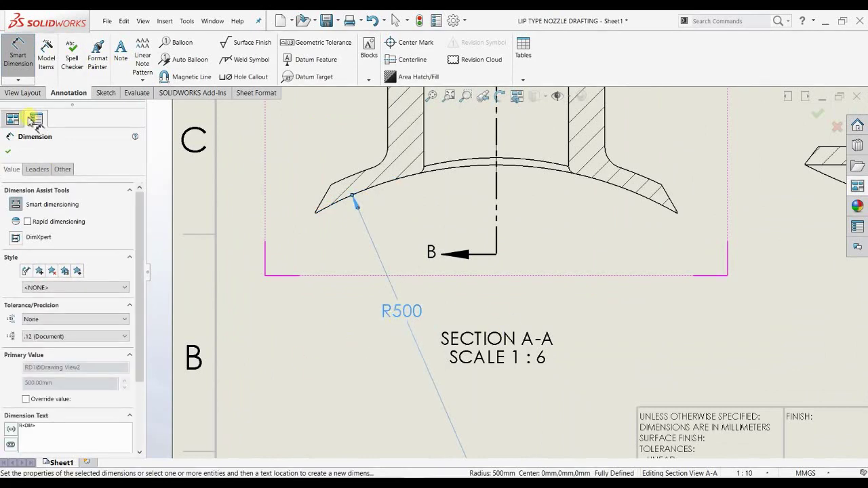
click(9, 151)
scroll(421, 304, up, 2)
middle_drag(454, 358, 428, 265)
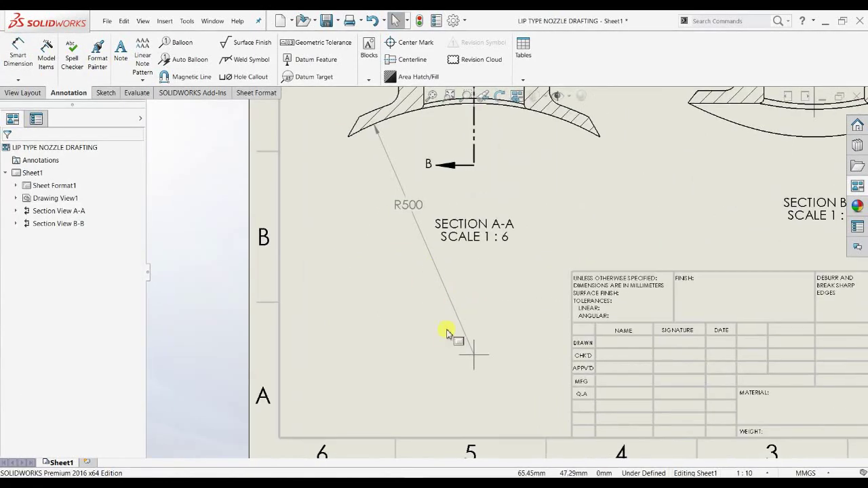
Give the Section A-A radius dimension a short leader with inside arrow placement and a solid arrowhead, its text closer to the curved edge.
middle_drag(440, 334, 406, 387)
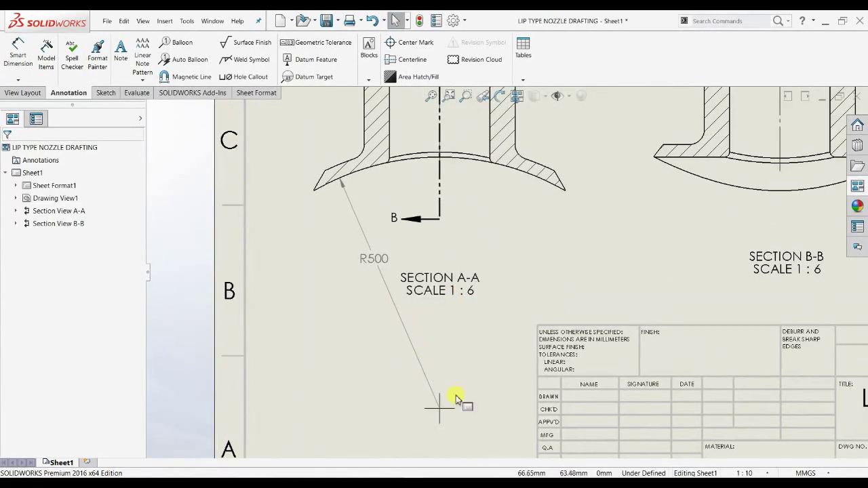
click(375, 260)
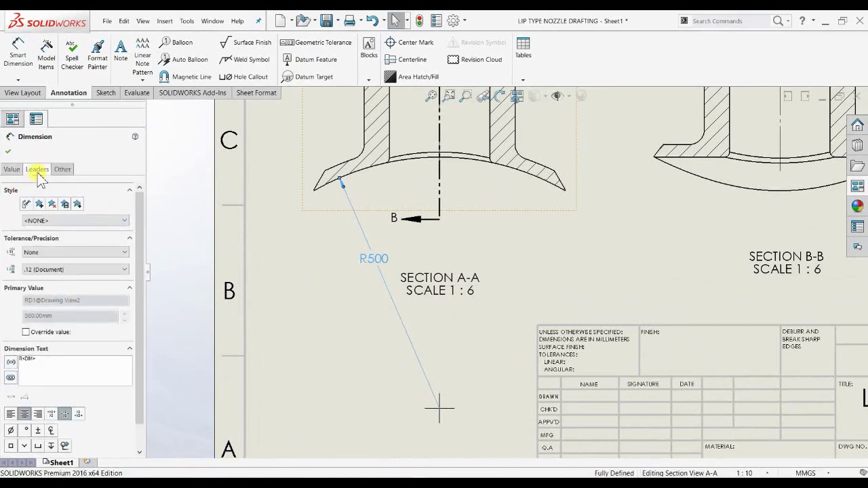
click(37, 168)
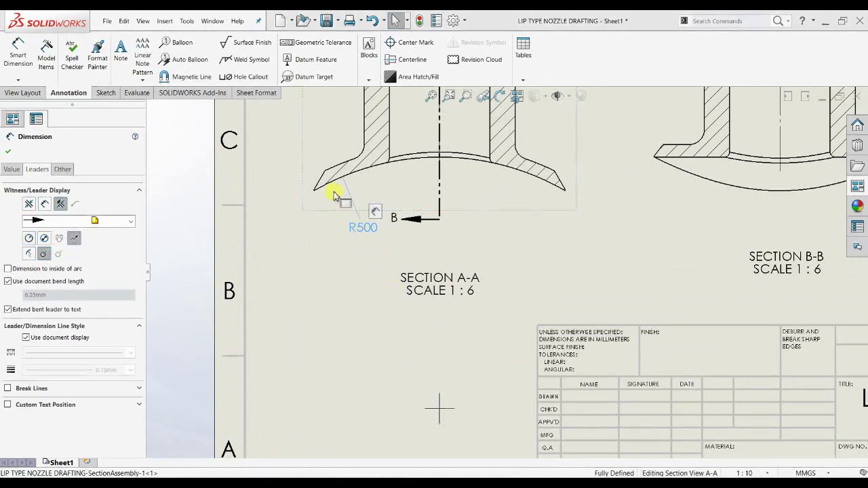
scroll(369, 206, down, 5)
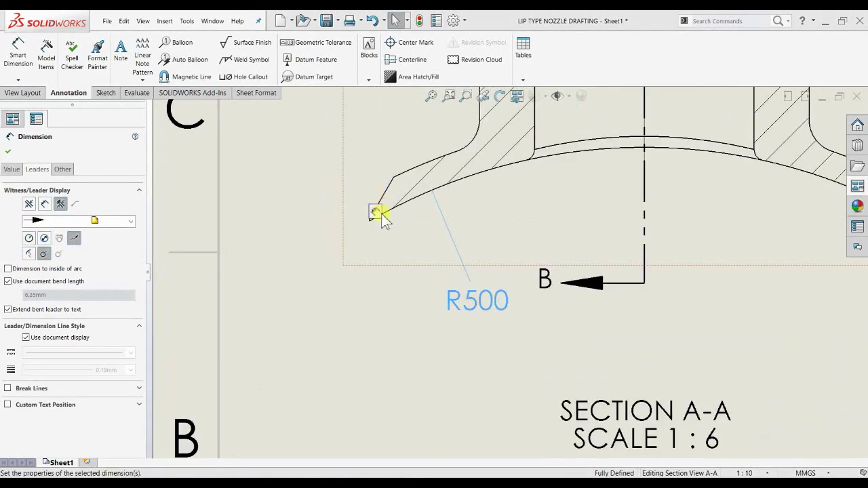
click(41, 221)
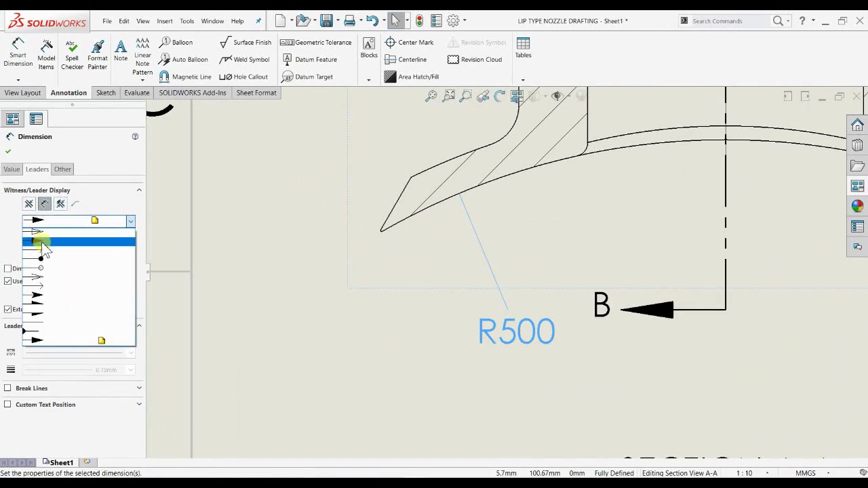
click(42, 241)
click(366, 382)
scroll(552, 304, up, 4)
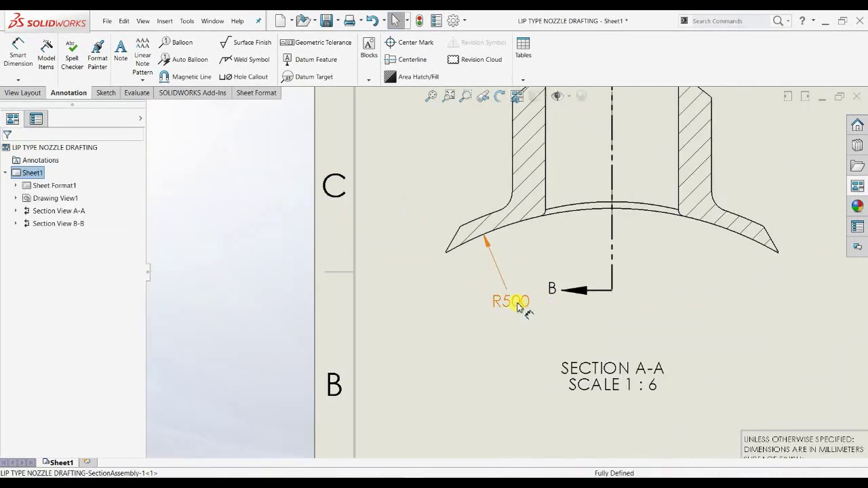
click(520, 306)
click(35, 170)
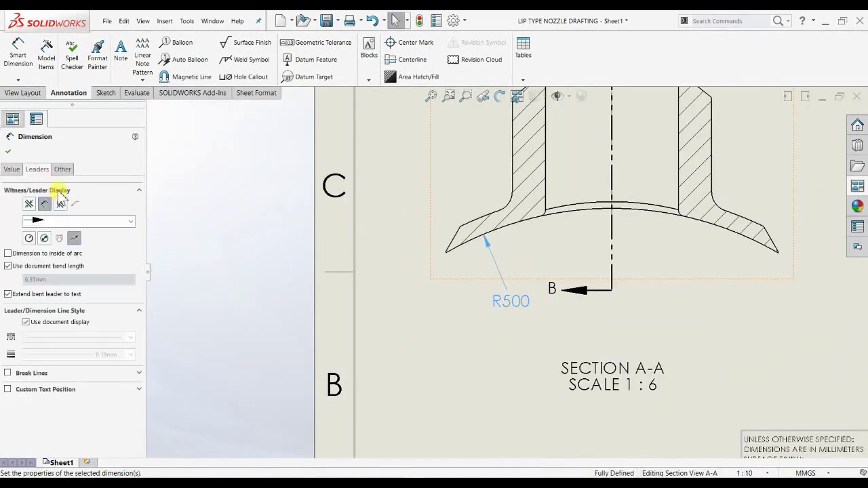
click(76, 238)
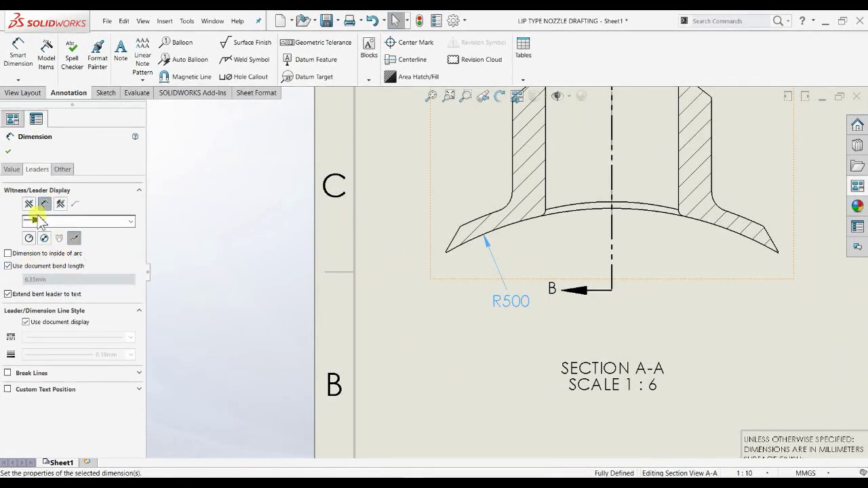
click(10, 169)
click(8, 153)
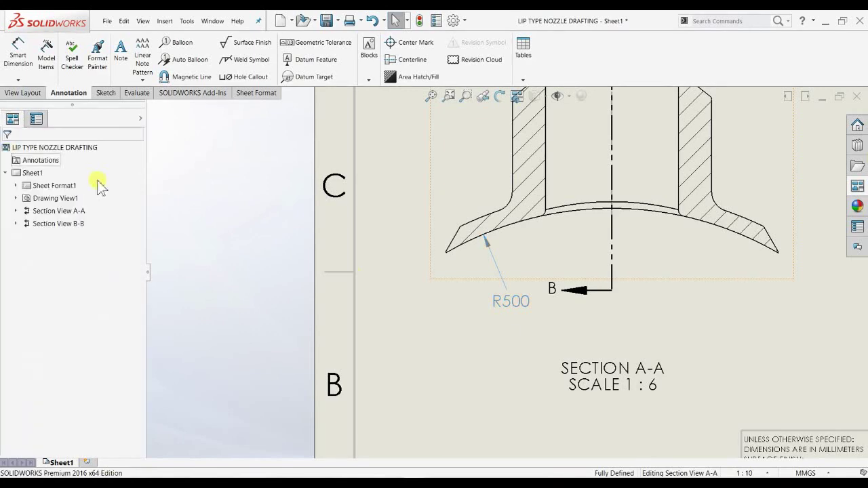
Dimension the bore diameter of Section A-A between its two inner wall edges, placing the text inside the bore.
scroll(616, 352, up, 3)
scroll(475, 285, down, 3)
middle_drag(505, 288, 492, 358)
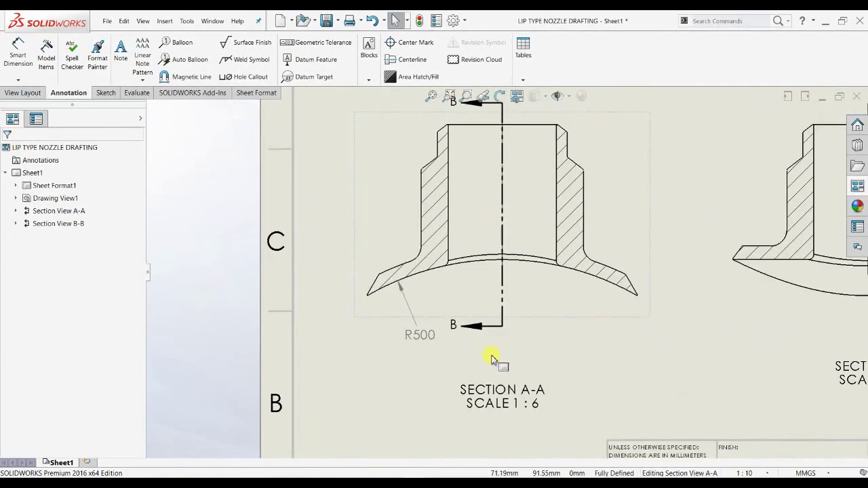
click(18, 53)
scroll(451, 287, down, 5)
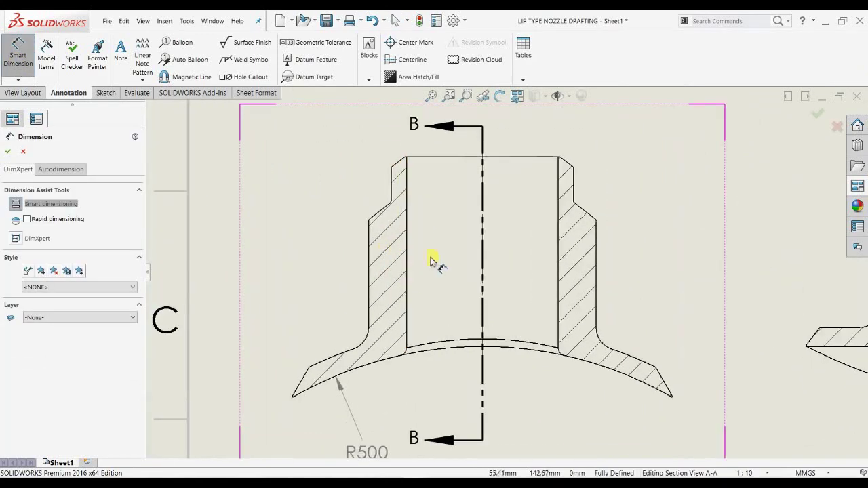
click(413, 278)
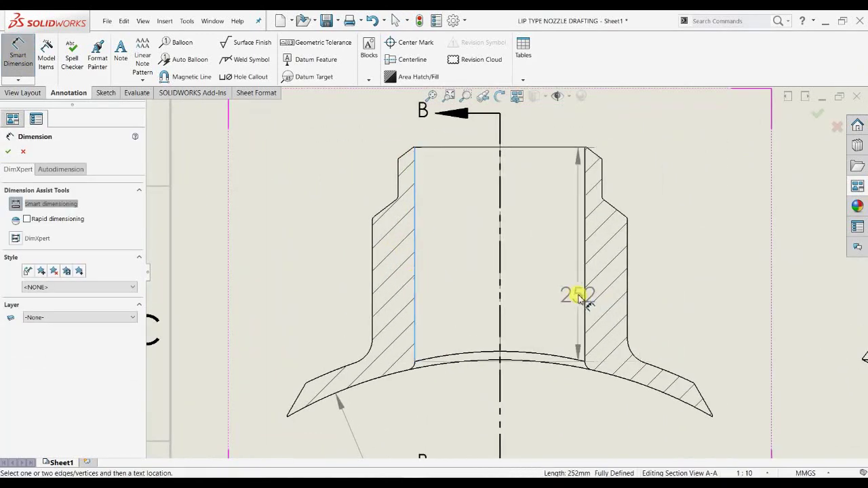
click(587, 298)
scroll(512, 298, down, 4)
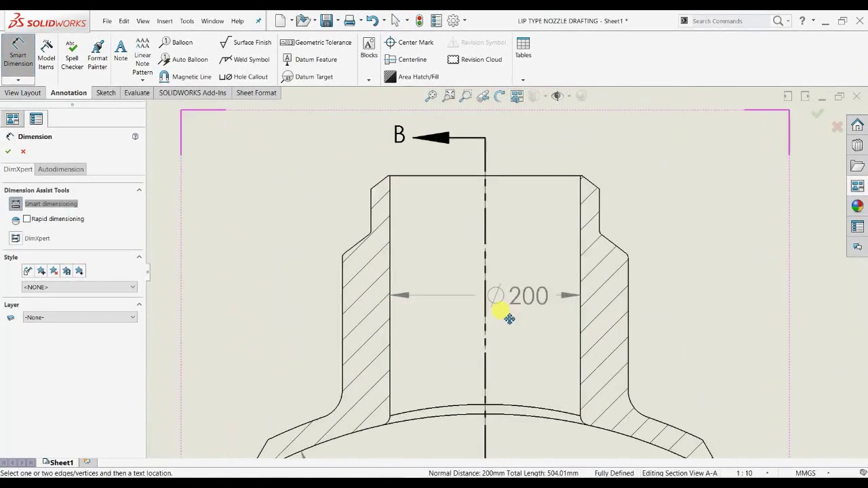
click(479, 293)
Move the bore diameter dimension above Section A-A, clear of the upper B cutting line arrow.
scroll(475, 353, up, 5)
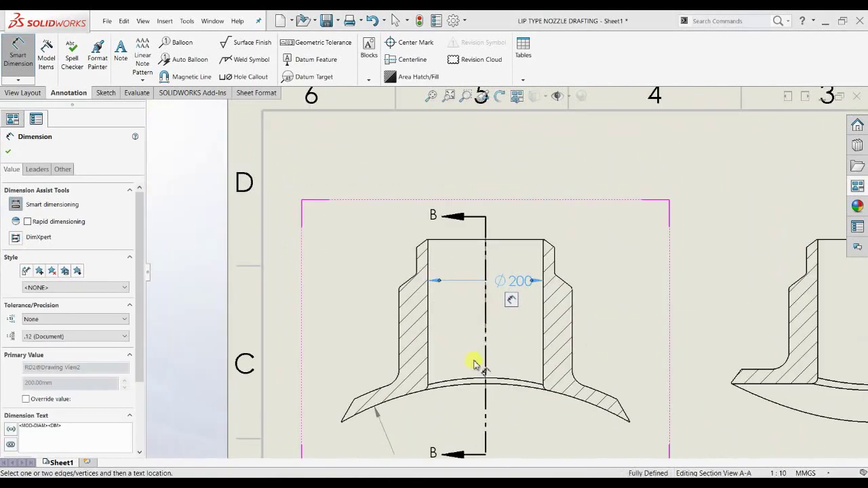
drag(447, 243, 470, 247)
scroll(468, 245, down, 1)
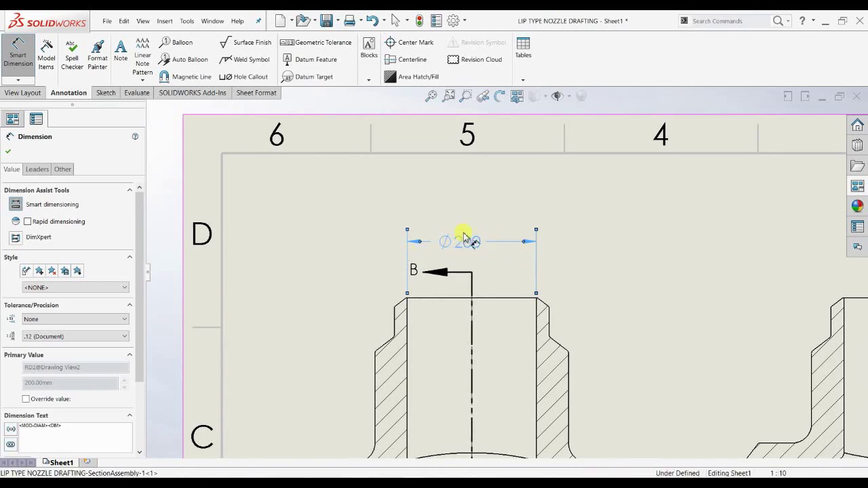
click(6, 154)
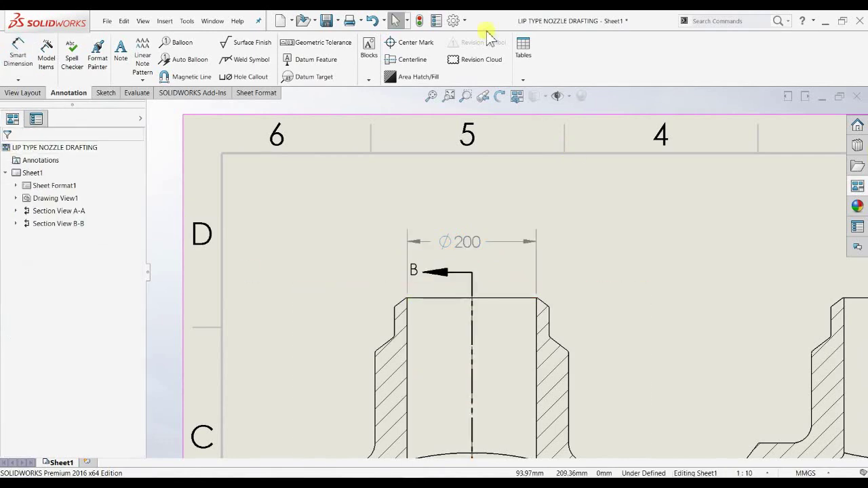
Set the text position of linear dimensions to Solid Leader, Aligned Text in the document properties.
click(456, 20)
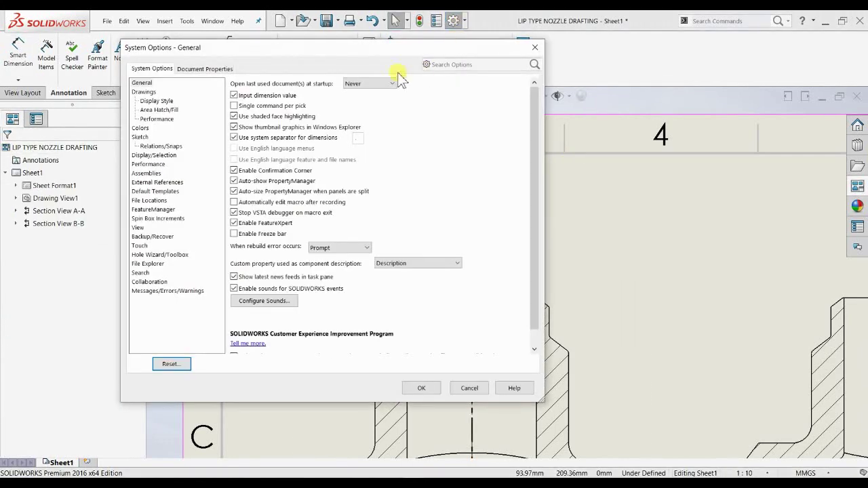
click(205, 71)
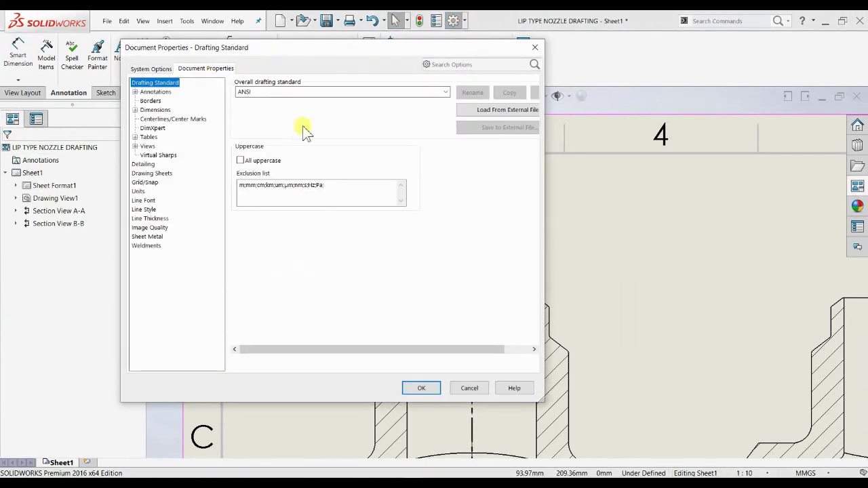
click(136, 112)
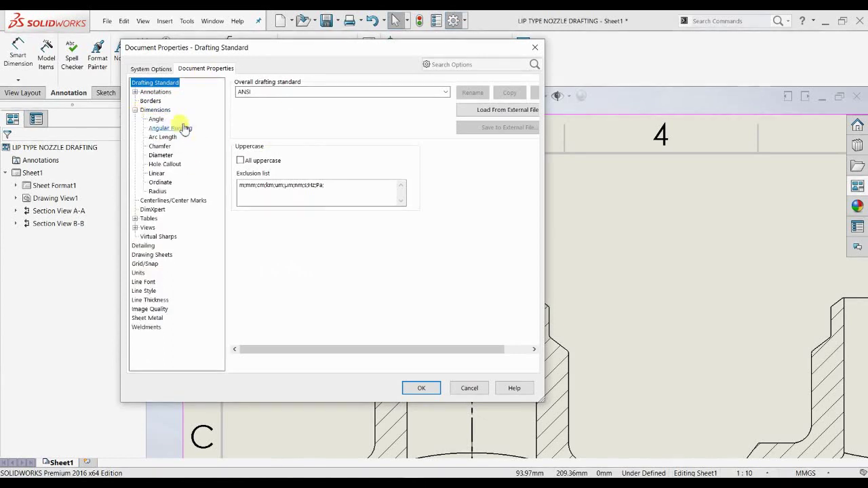
click(155, 174)
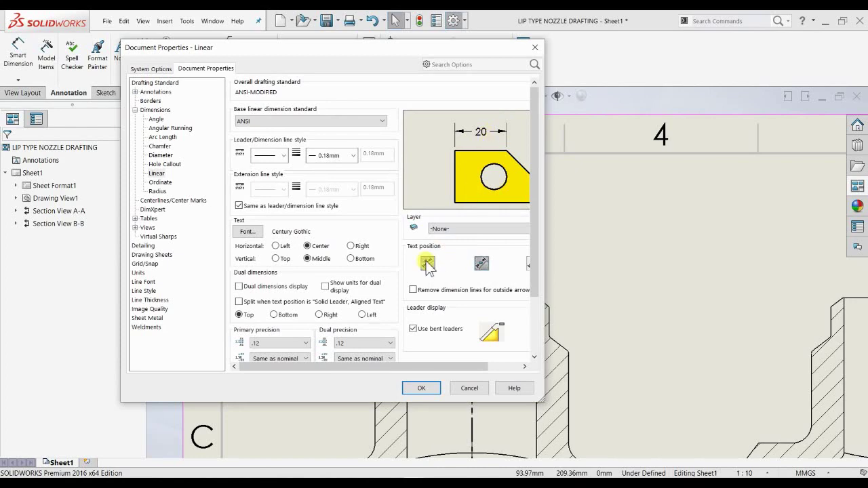
click(428, 264)
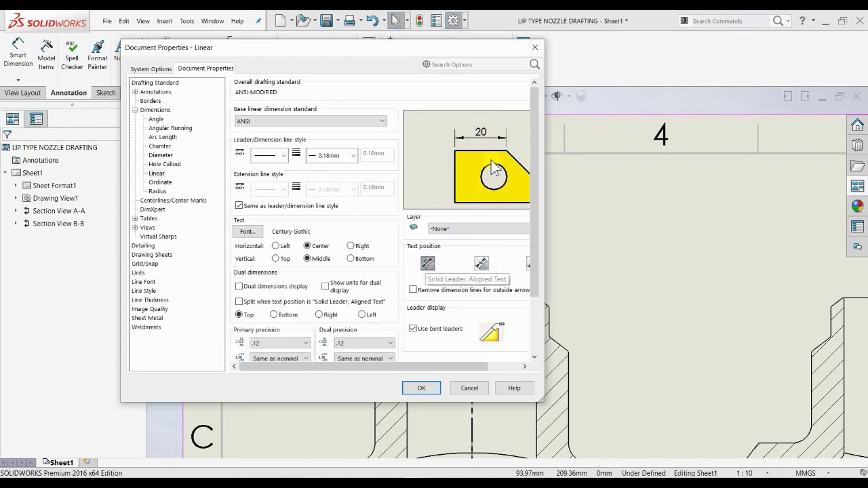
click(425, 388)
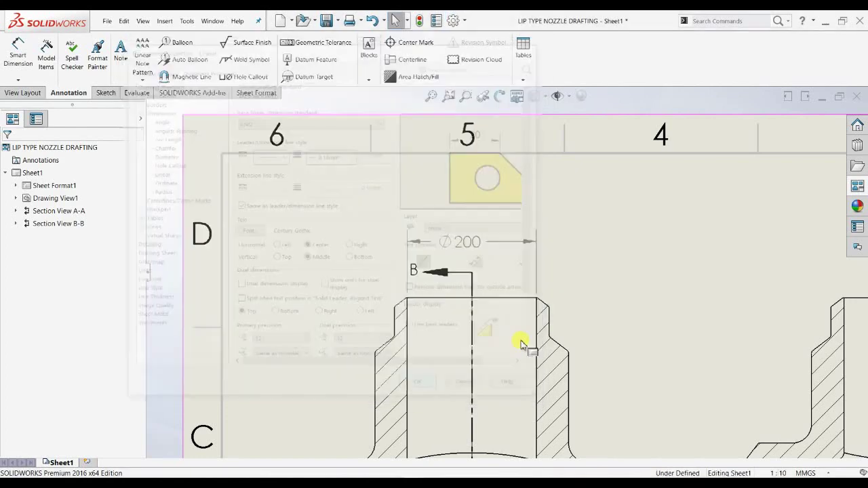
Shift the bore diameter dimension slightly up and move the upper B label of the cutting line below its arrow.
scroll(483, 218, down, 2)
middle_drag(448, 319, 442, 299)
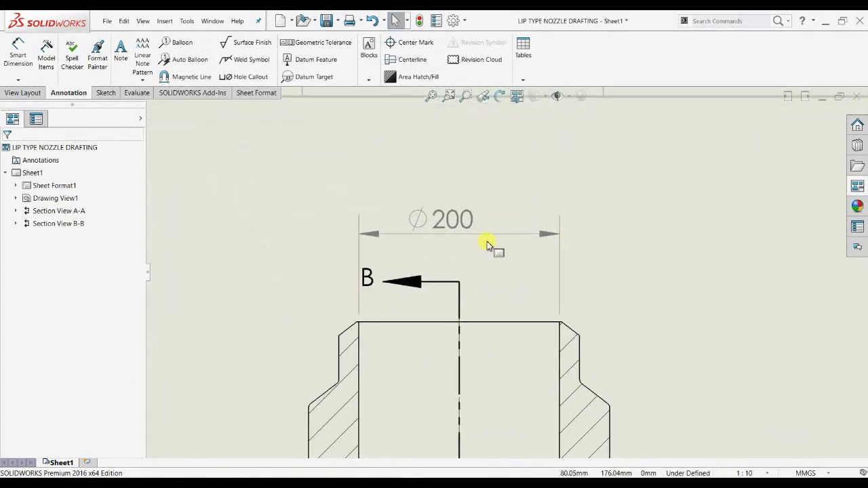
click(464, 213)
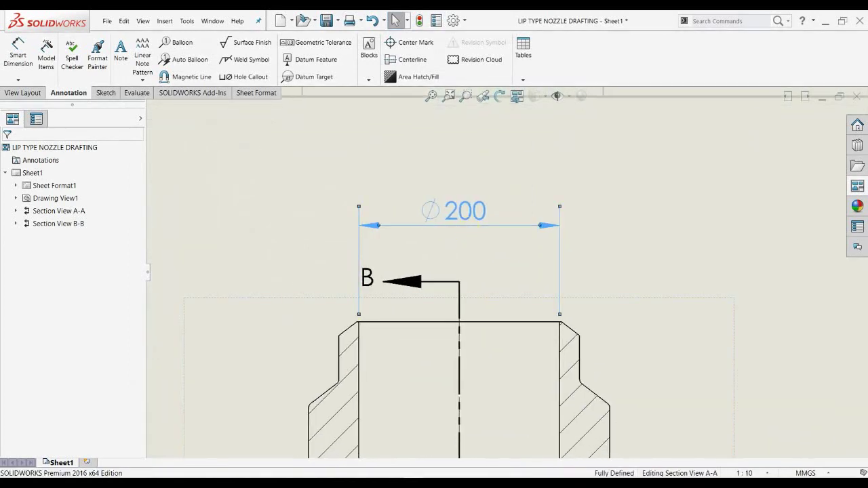
click(379, 284)
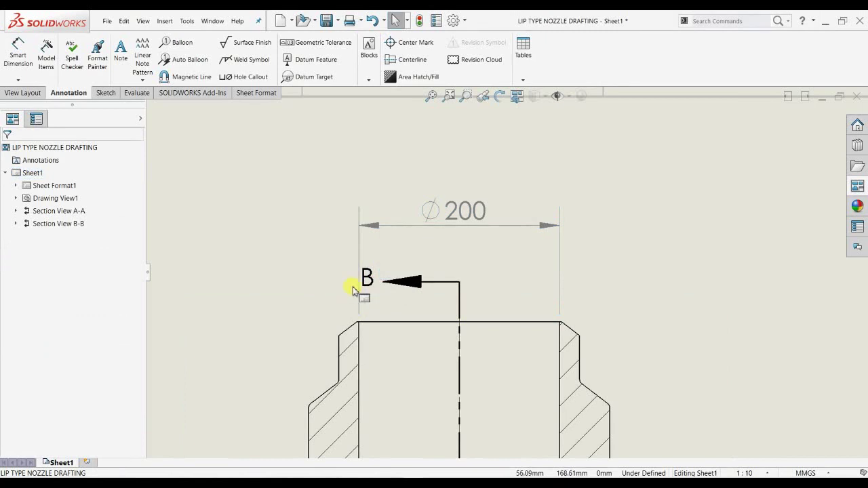
drag(381, 286, 419, 268)
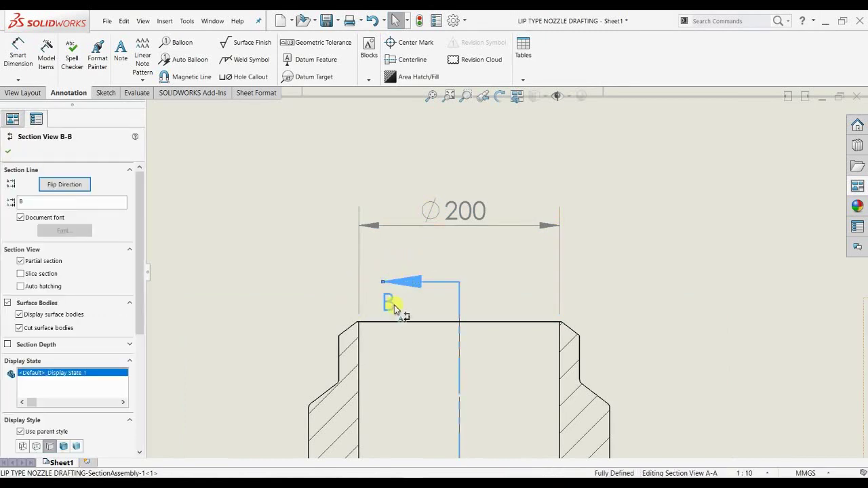
click(474, 312)
scroll(488, 298, up, 3)
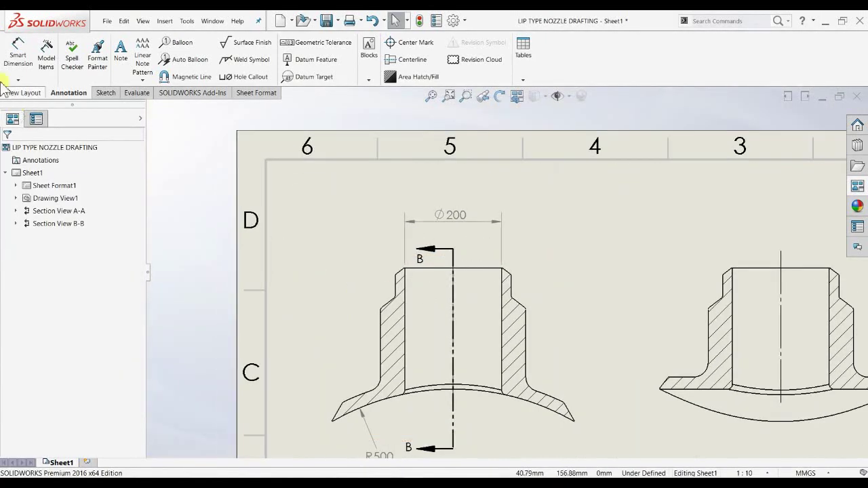
Dimension the outer diameter of the thicker body in Section A-A, placing it above the bore diameter dimension.
click(18, 54)
scroll(468, 275, down, 3)
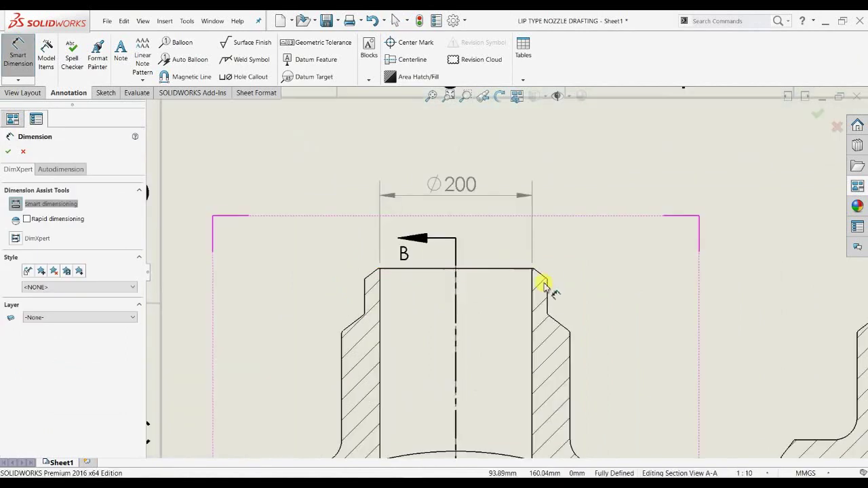
click(336, 353)
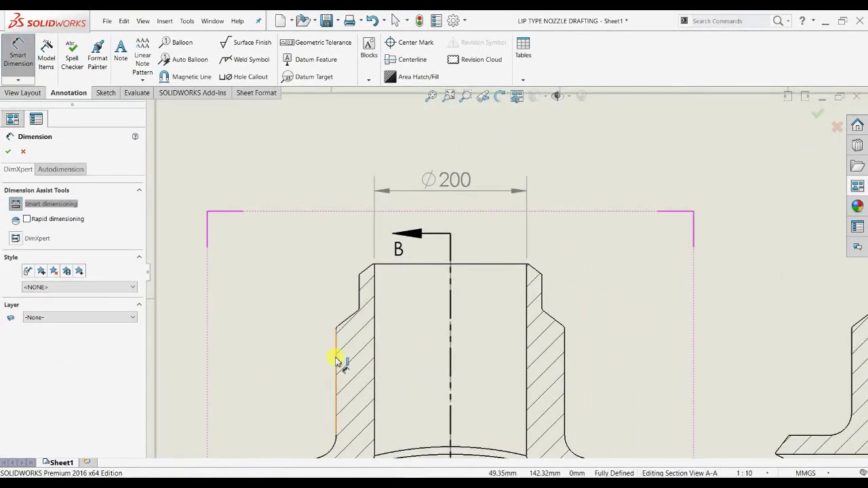
click(565, 372)
middle_drag(462, 177, 459, 261)
click(442, 235)
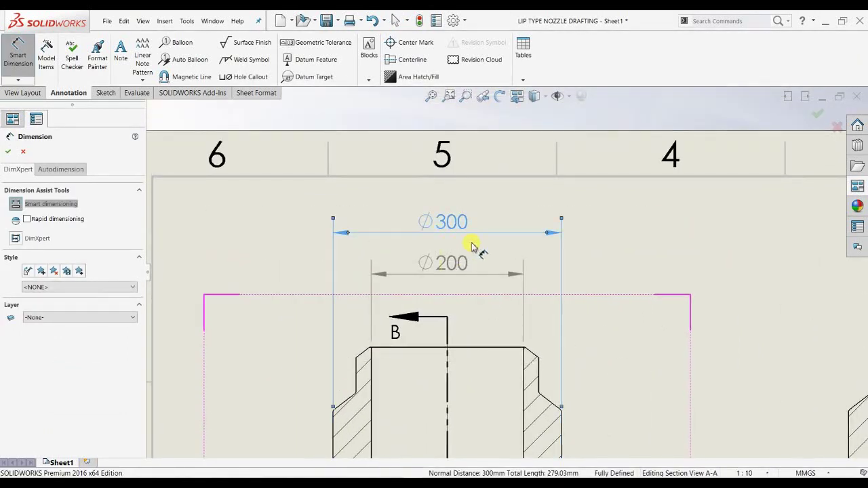
Dimension the horizontal distance between the two lip tips of Section A-A, placing it between the view and its label.
scroll(441, 272, up, 1)
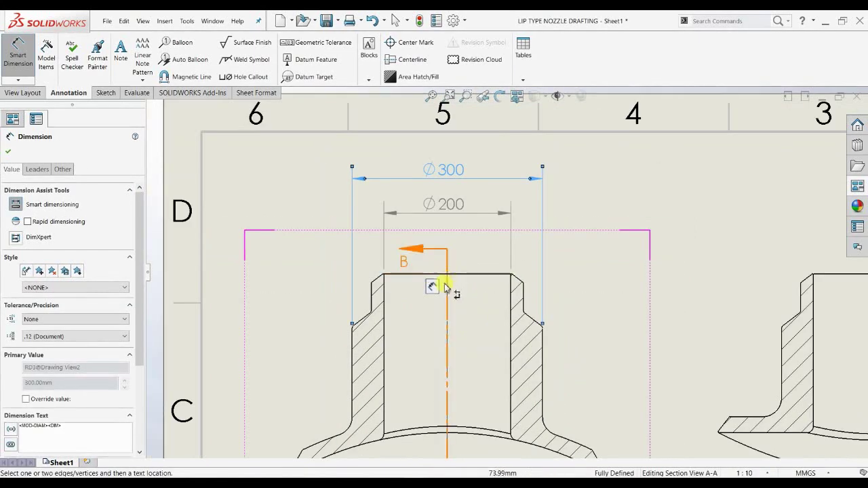
middle_drag(471, 310, 479, 191)
scroll(416, 349, down, 1)
middle_drag(477, 329, 472, 285)
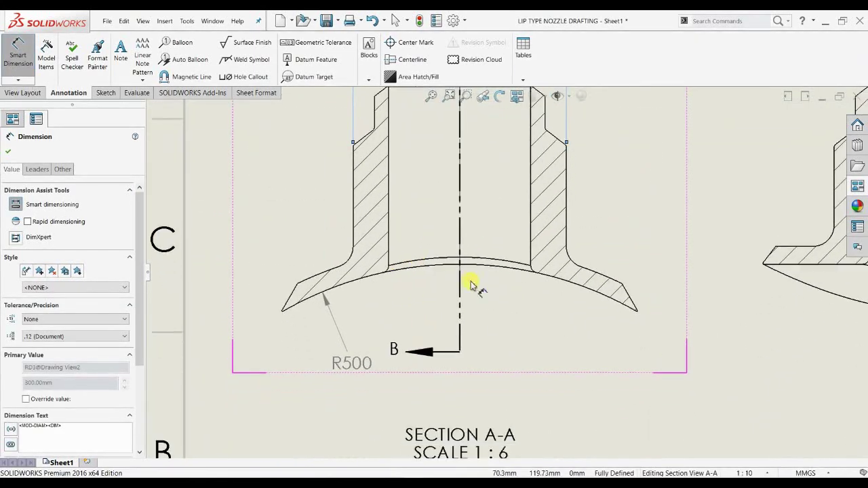
middle_drag(468, 394, 476, 349)
scroll(351, 274, down, 6)
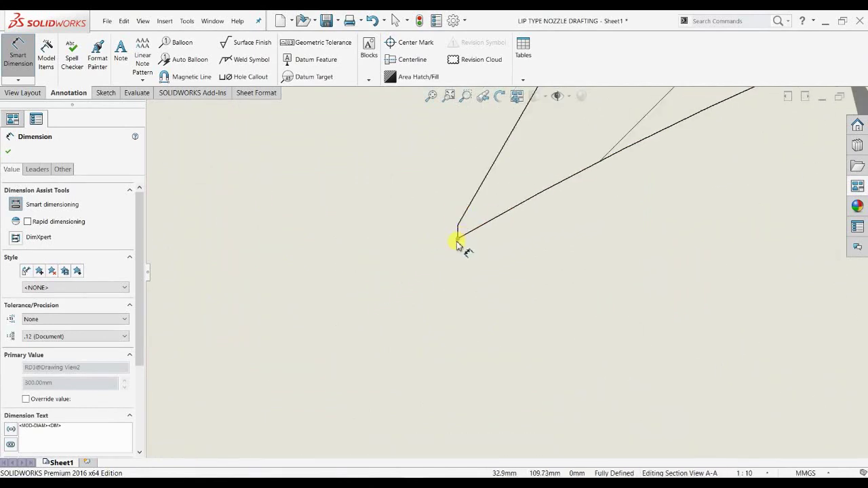
scroll(563, 307, up, 5)
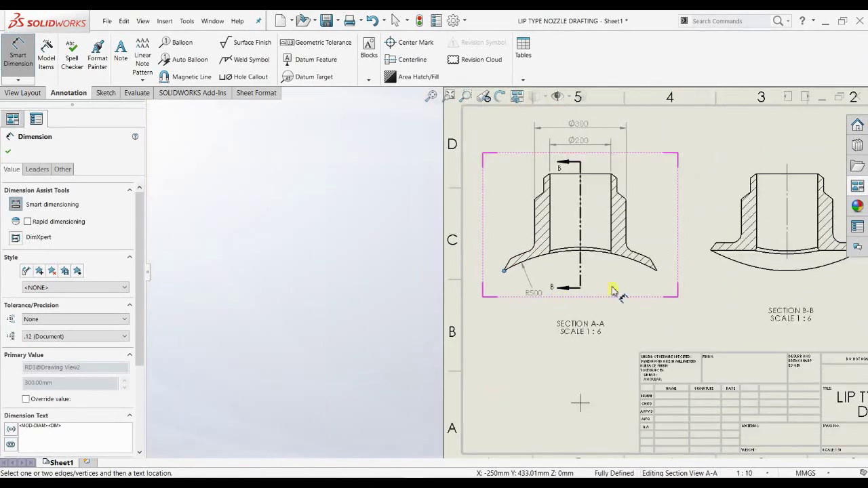
scroll(614, 289, down, 5)
scroll(502, 265, down, 3)
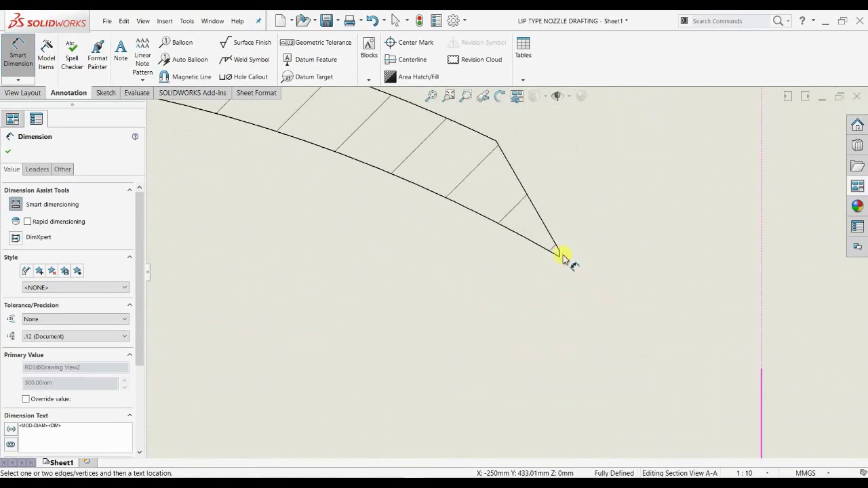
key(Escape)
click(560, 258)
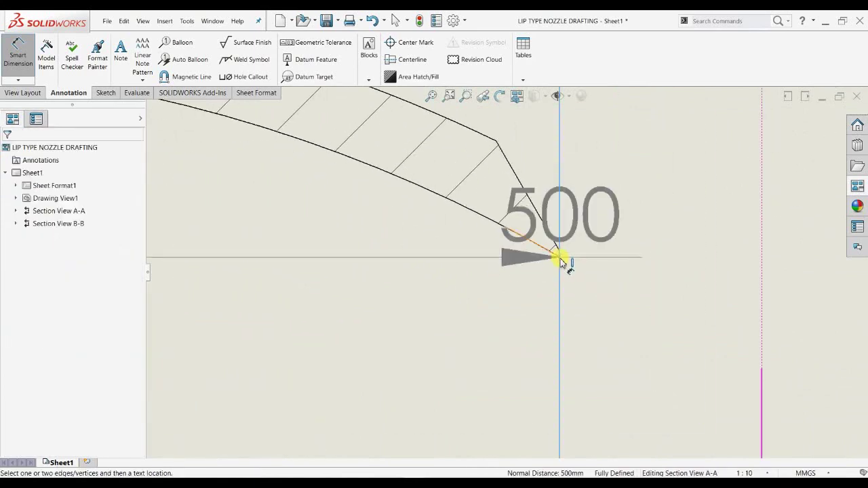
scroll(612, 267, up, 5)
scroll(407, 345, down, 4)
click(488, 263)
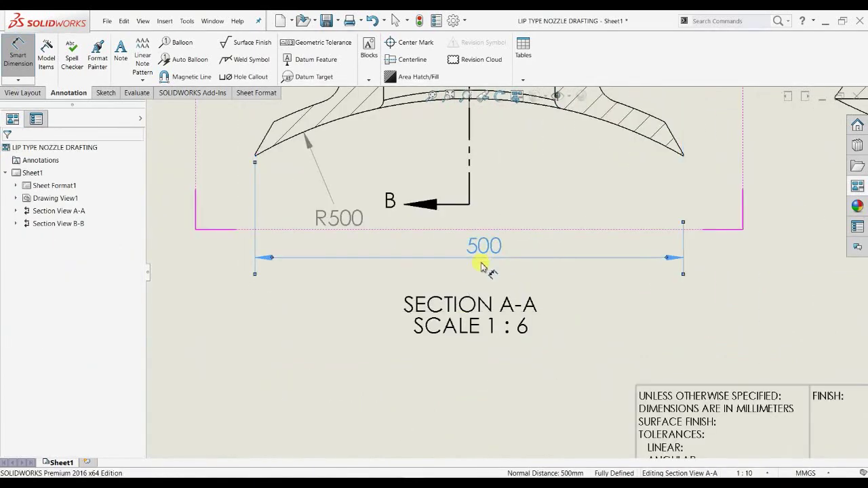
Move the Section A-A label further down to make room and delete the width dimension between the lip tips.
key(Escape)
drag(451, 342, 452, 395)
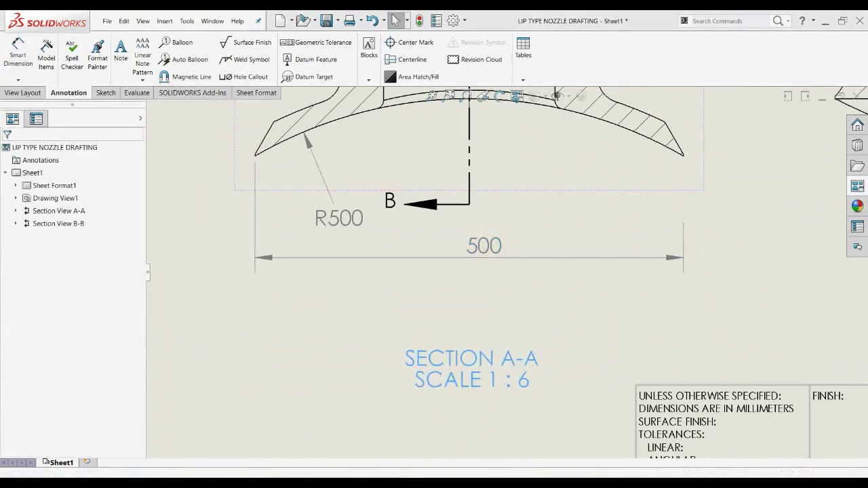
drag(485, 246, 448, 284)
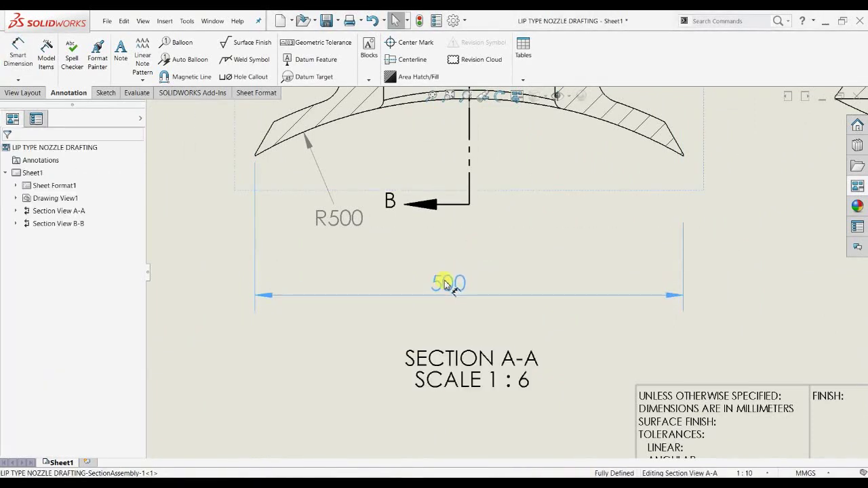
key(Delete)
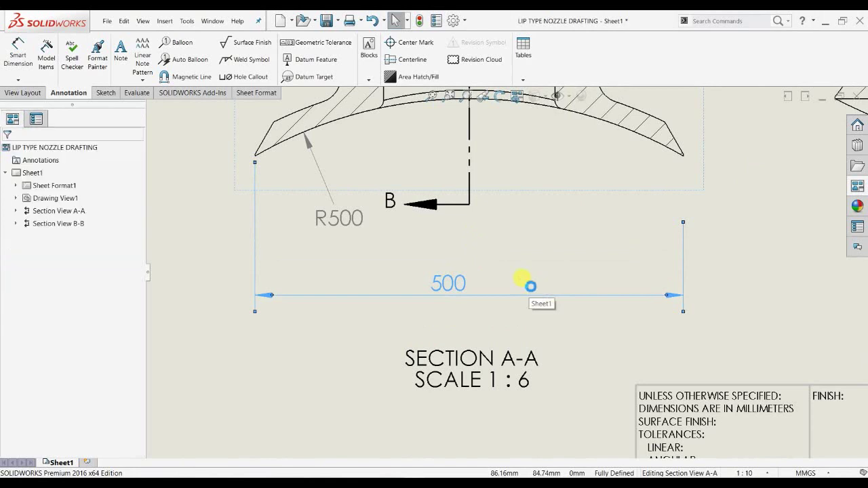
Dimension the horizontal distance between the lower corner points of the two lip tips, placing it just above the Section A-A label.
scroll(697, 180, down, 6)
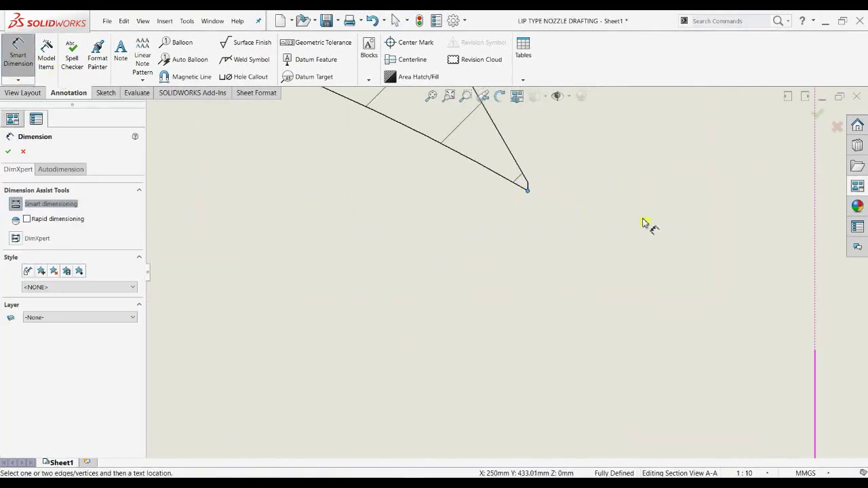
scroll(508, 248, up, 3)
scroll(445, 276, down, 6)
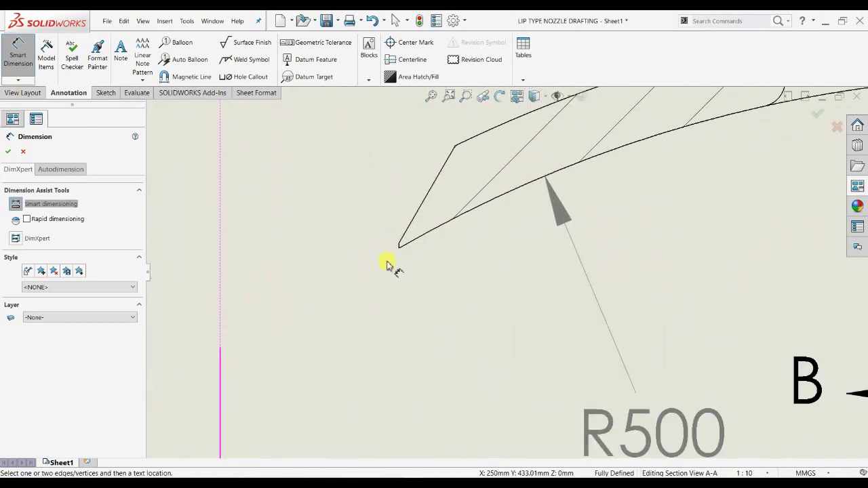
click(400, 251)
scroll(562, 244, up, 6)
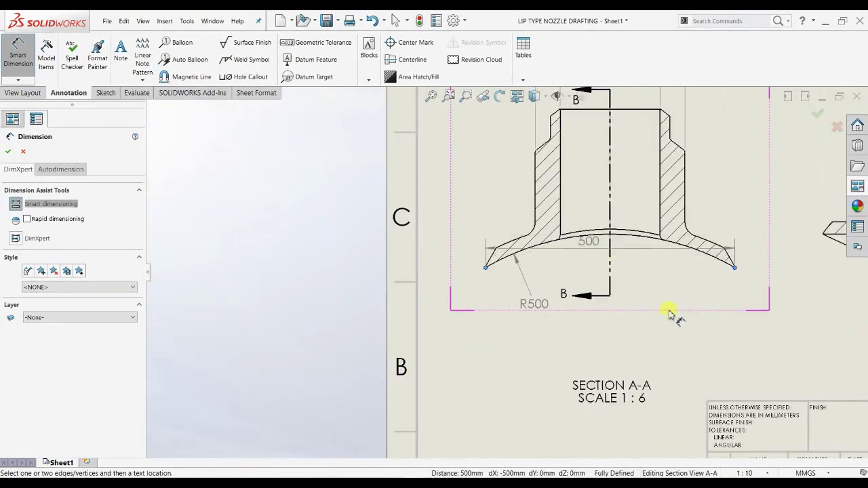
click(514, 347)
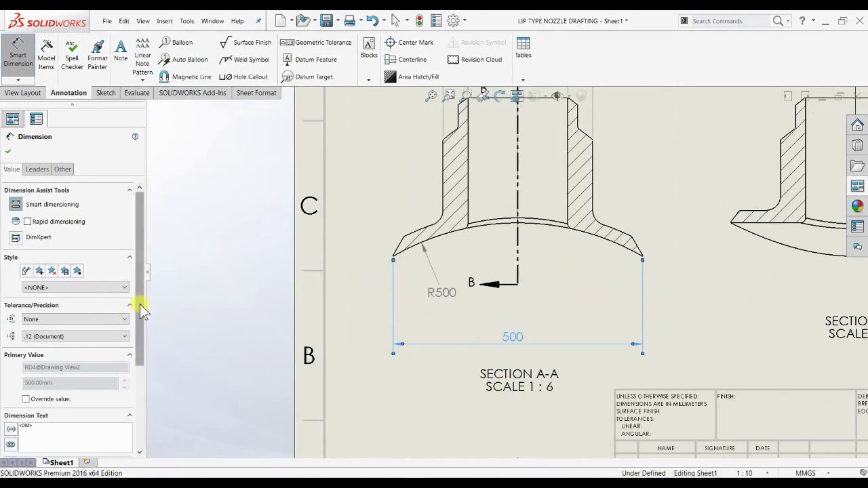
Add a diameter symbol to the lip width dimension and move the dimension back down near the Section A-A label.
drag(135, 297, 136, 377)
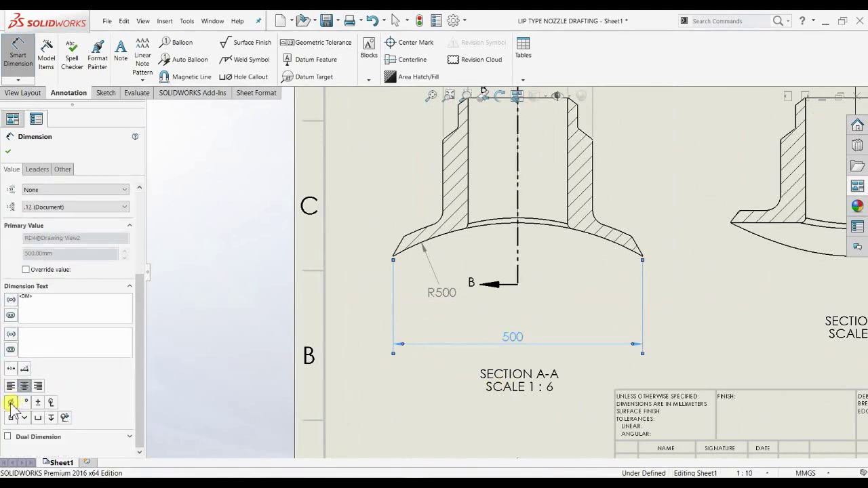
click(8, 152)
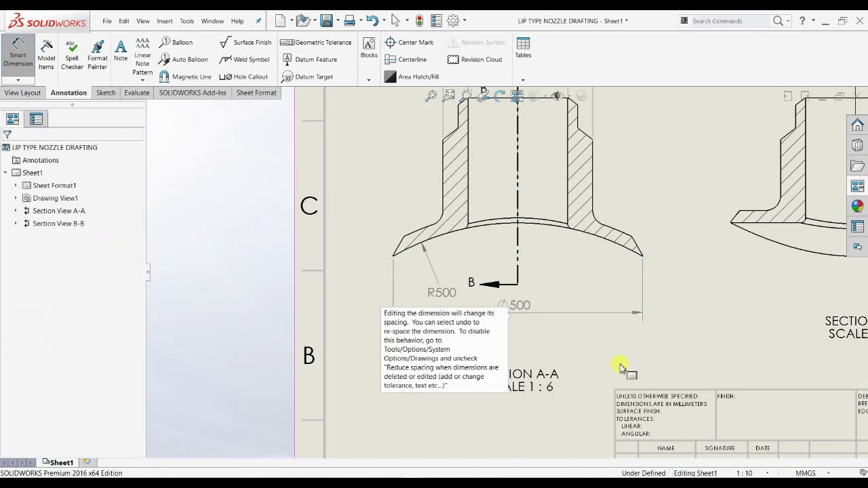
key(Escape)
drag(513, 304, 512, 331)
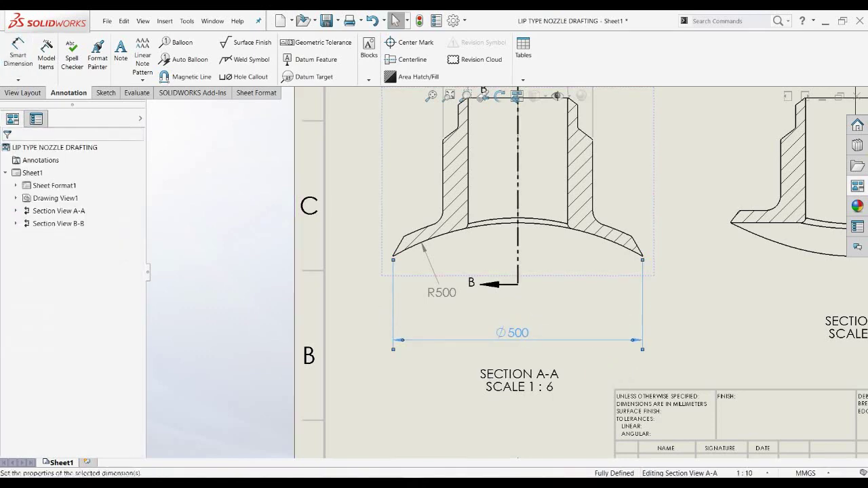
Move the bore diameter dimension slightly down, closer to the upper B cutting line arrow of Section A-A.
scroll(497, 325, up, 1)
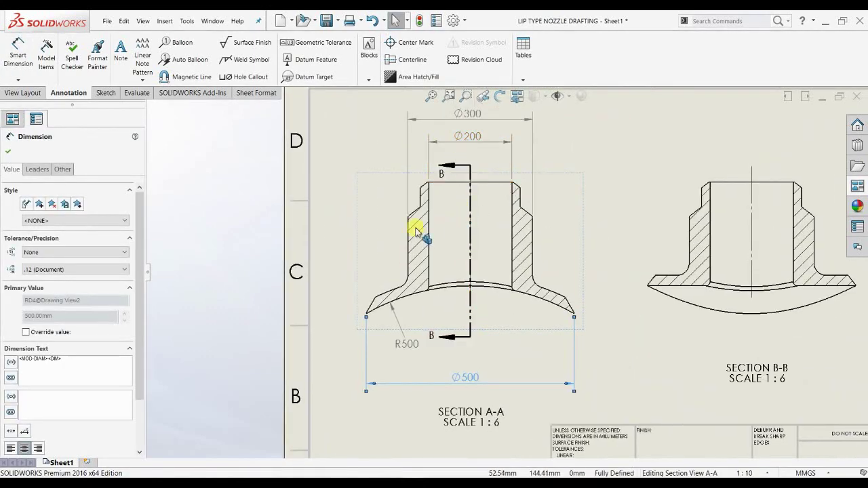
scroll(442, 178, down, 2)
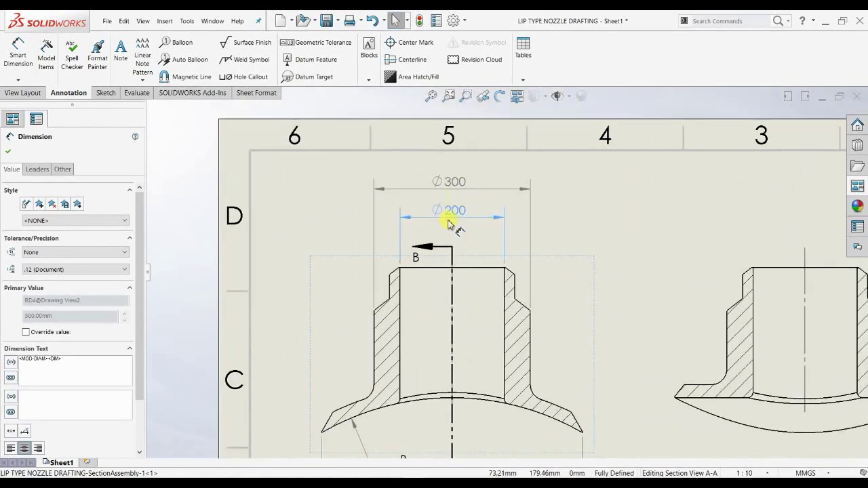
drag(448, 233, 447, 227)
Dimension the outer diameter of the thinner upper neck in Section A-A, placing it between the bore and body diameter dimensions.
click(17, 54)
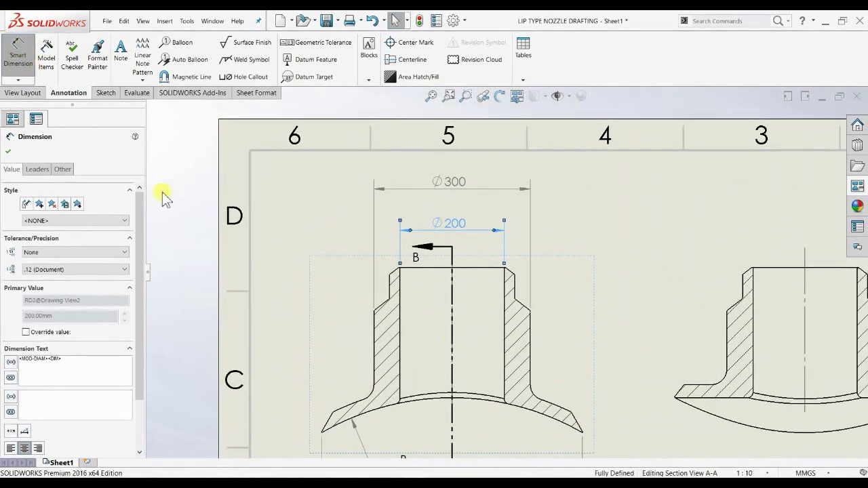
scroll(405, 299, down, 1)
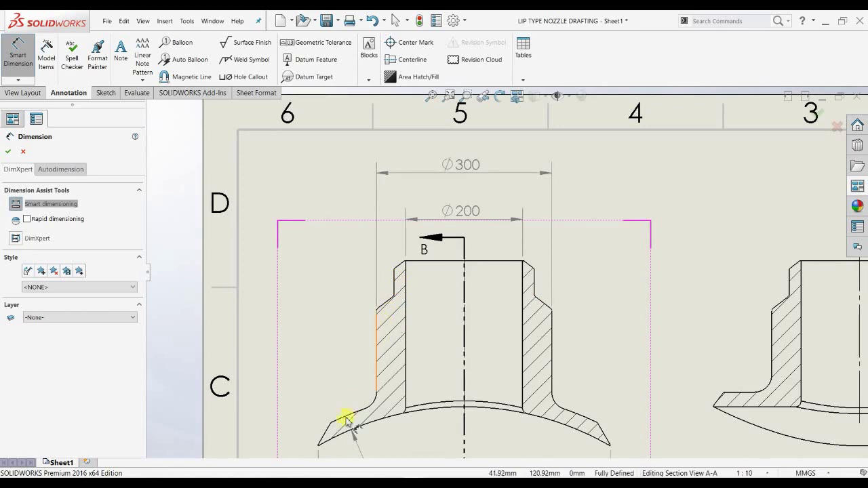
click(396, 285)
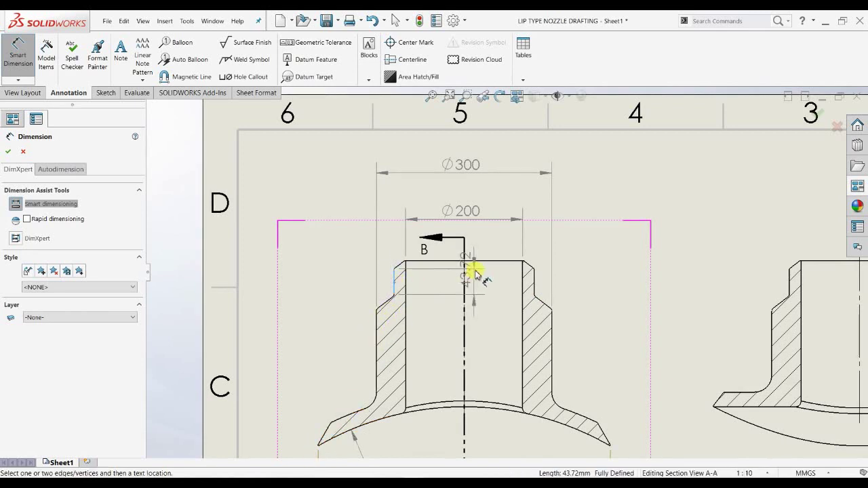
click(534, 285)
scroll(475, 194, down, 3)
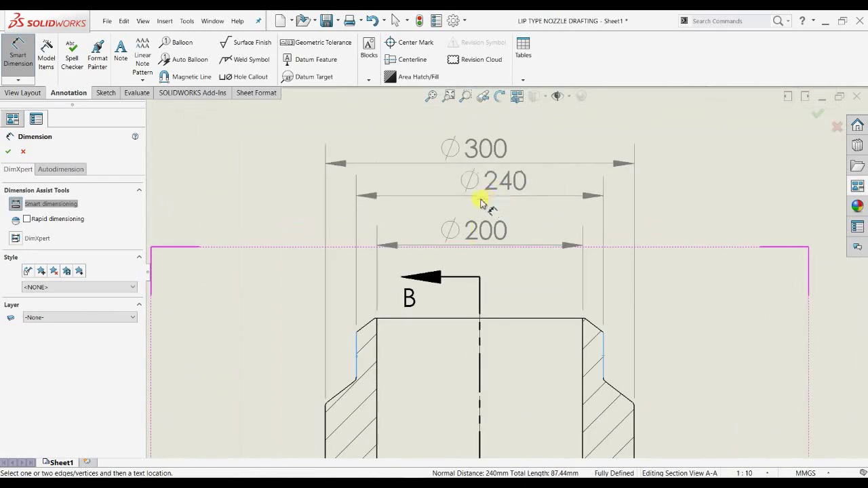
click(483, 190)
Raise the body outer diameter dimension and adjust the neck diameter dimension so the three stacked diameters are spaced apart.
drag(476, 144, 478, 122)
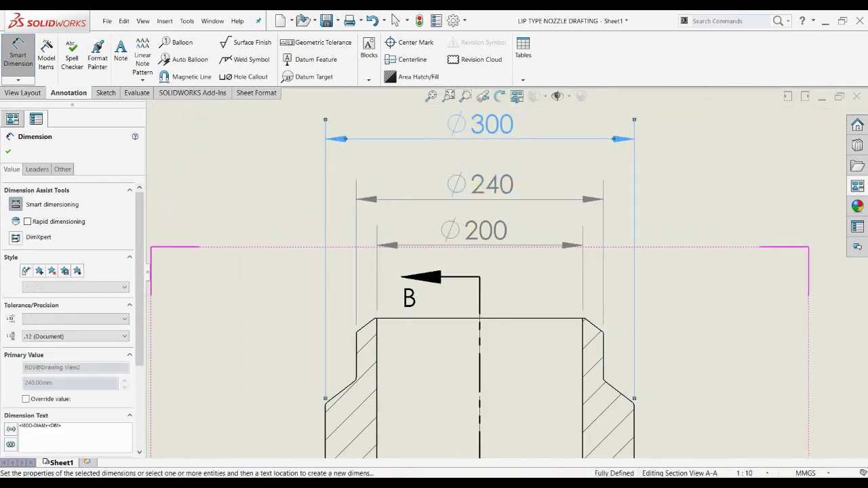
drag(483, 188, 483, 179)
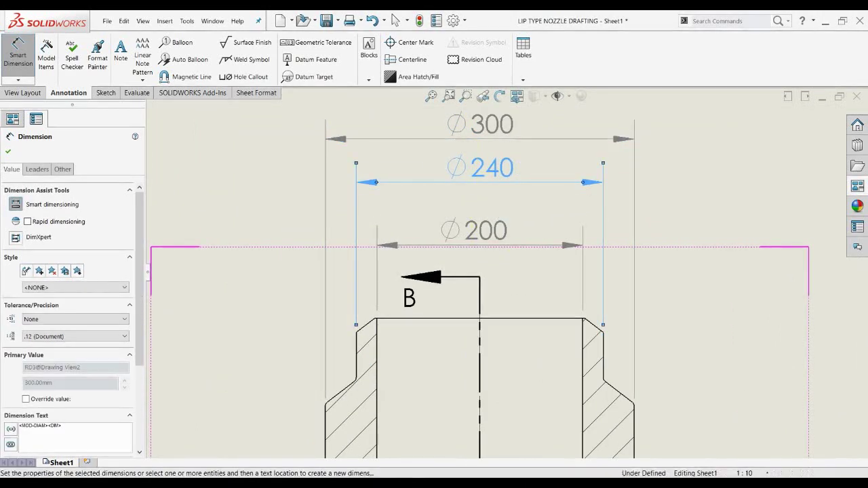
scroll(488, 186, up, 4)
scroll(513, 252, down, 3)
drag(484, 222, 490, 220)
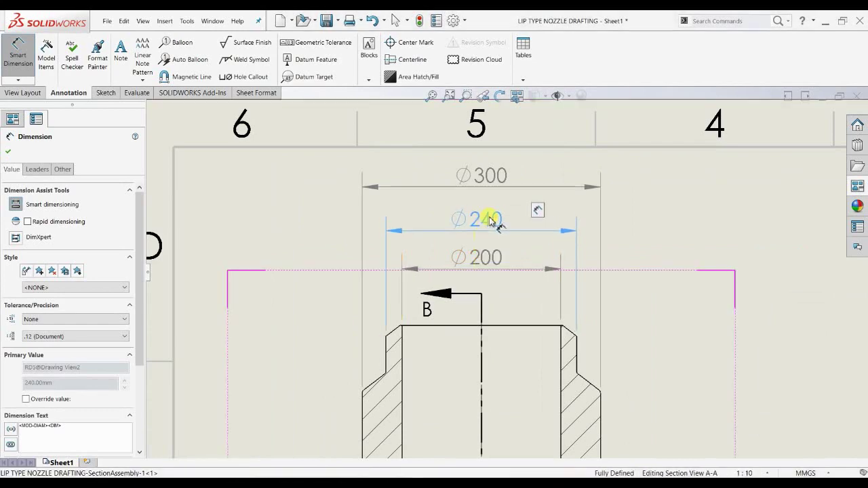
click(593, 294)
Add a virtual sharp point where the vertical outer neck edge meets the sloped shoulder edge in Section A-A.
scroll(543, 217, up, 3)
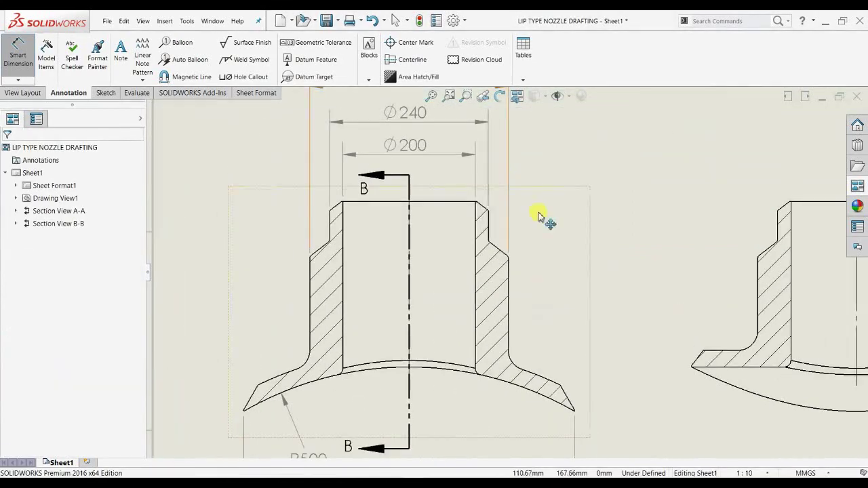
click(18, 51)
scroll(467, 352, down, 3)
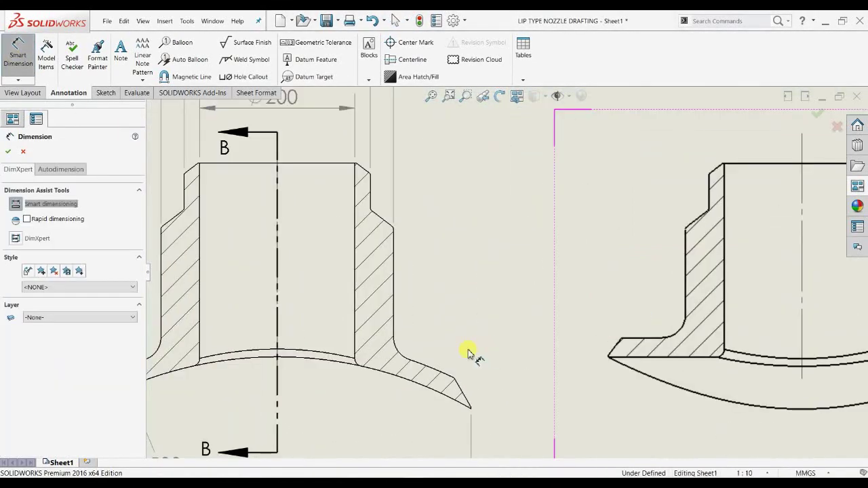
scroll(468, 236, down, 2)
scroll(515, 230, down, 5)
key(Escape)
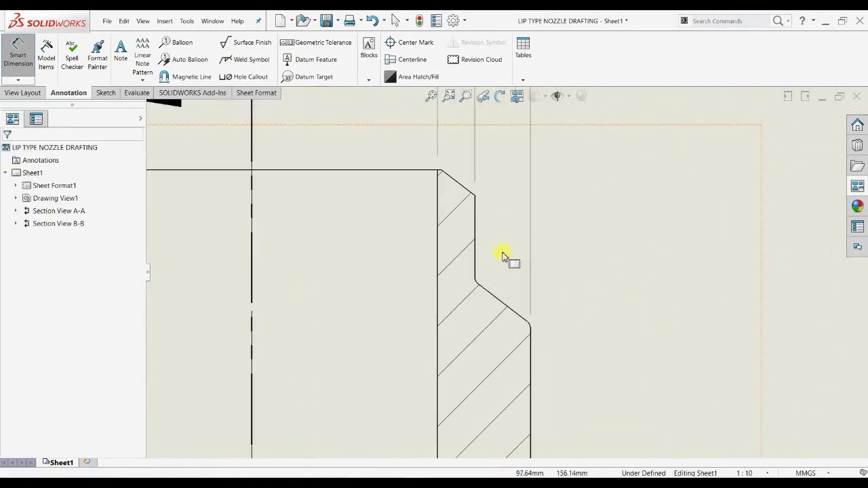
click(475, 245)
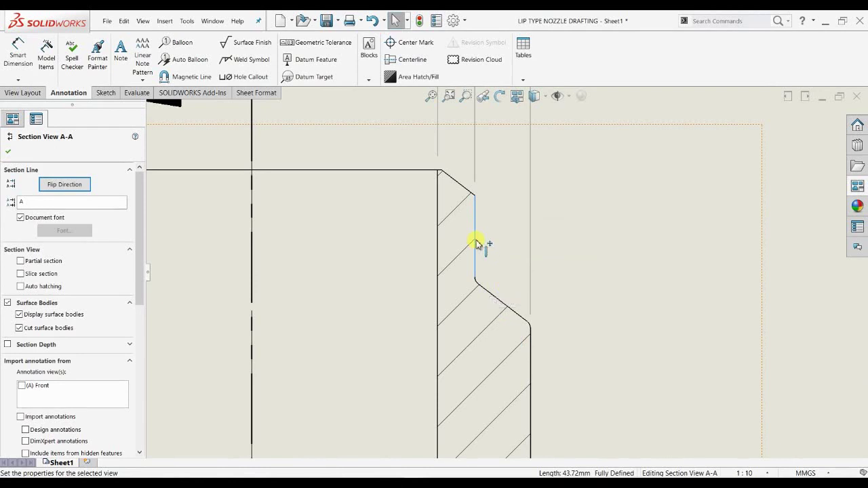
click(496, 300)
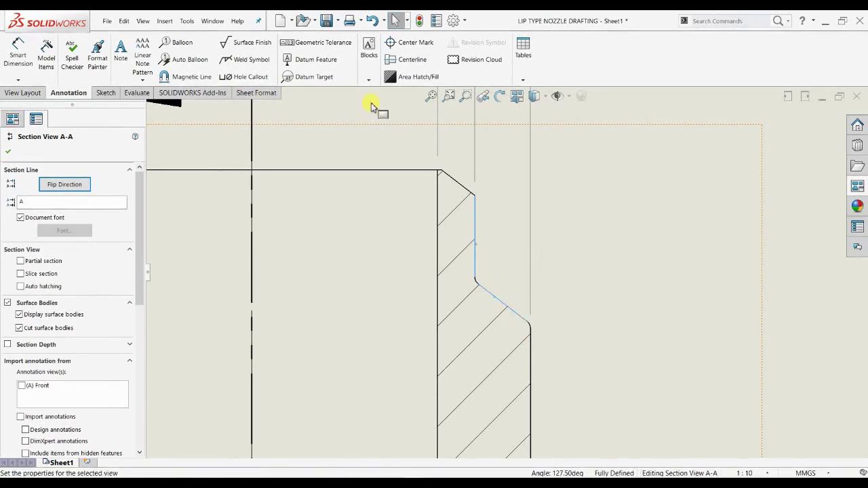
click(108, 93)
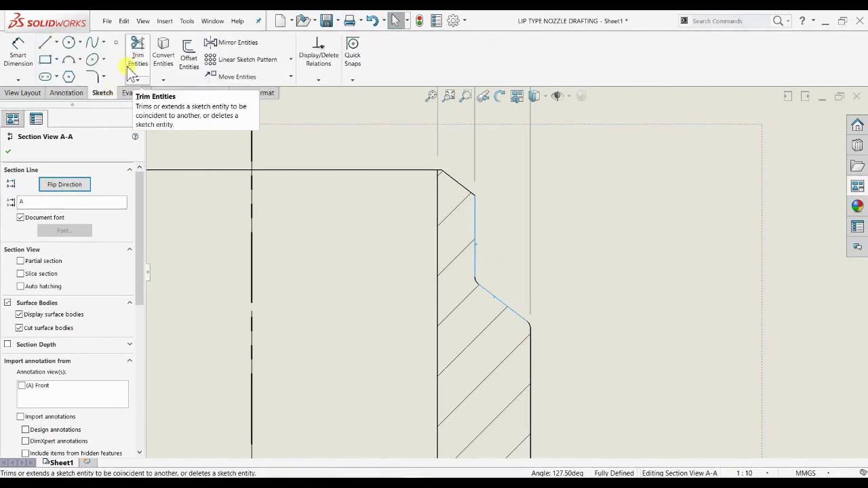
click(12, 118)
Add a virtual sharp point where the sloped shoulder edge meets the vertical outer edge of the thicker body.
middle_drag(558, 366, 522, 347)
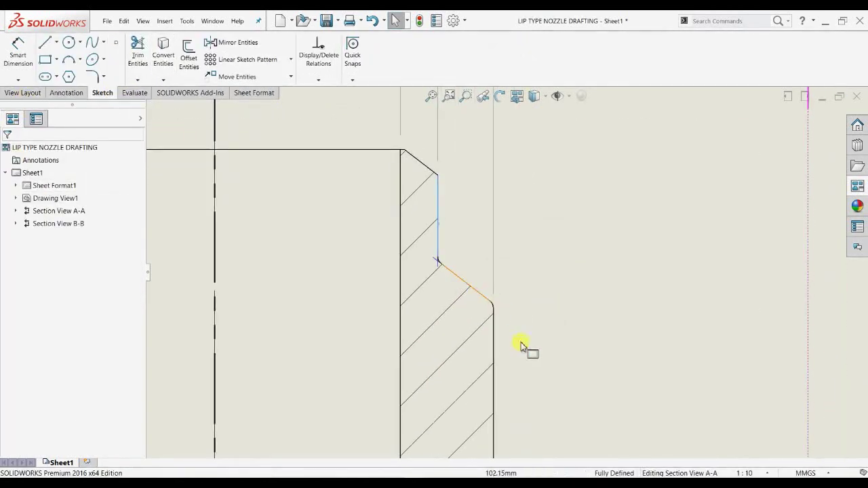
click(474, 288)
ctrl+click(492, 320)
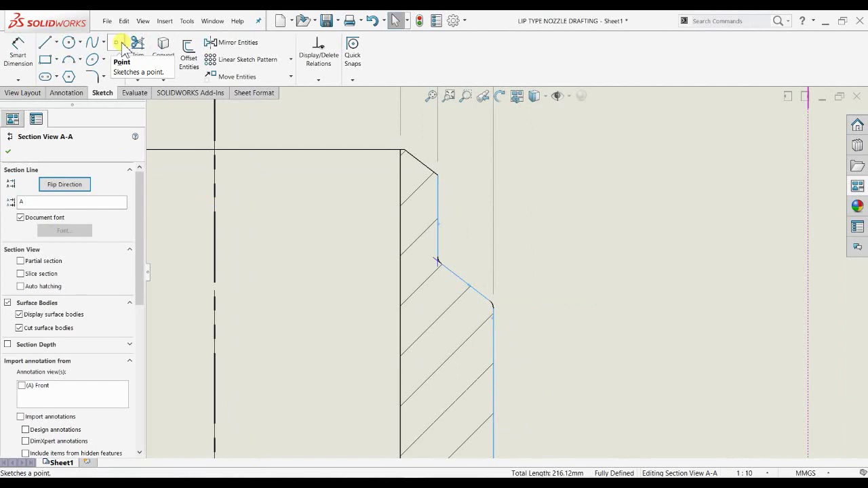
click(8, 151)
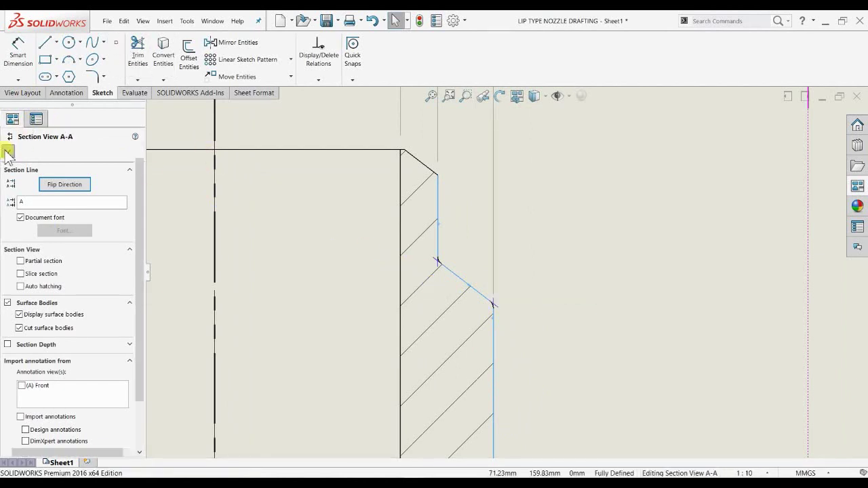
Dimension the vertical distance from the nozzle's top edge to the virtual sharp at the neck's lower end in Section A-A.
click(17, 56)
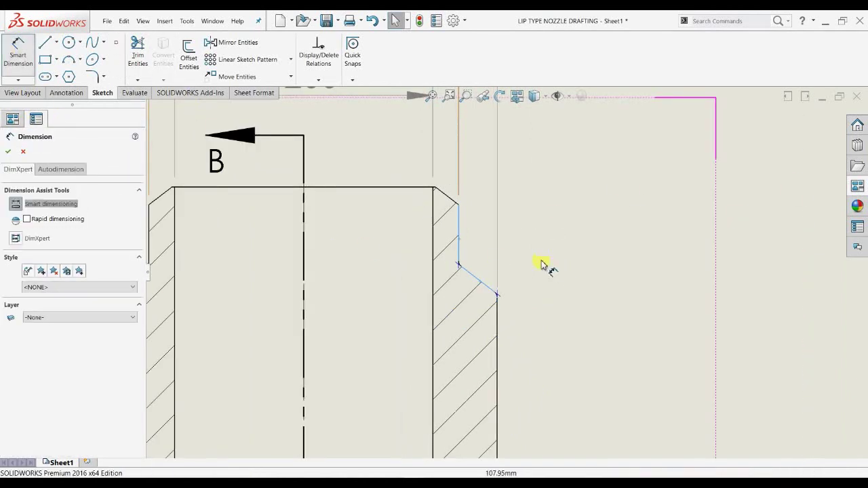
scroll(549, 264, down, 3)
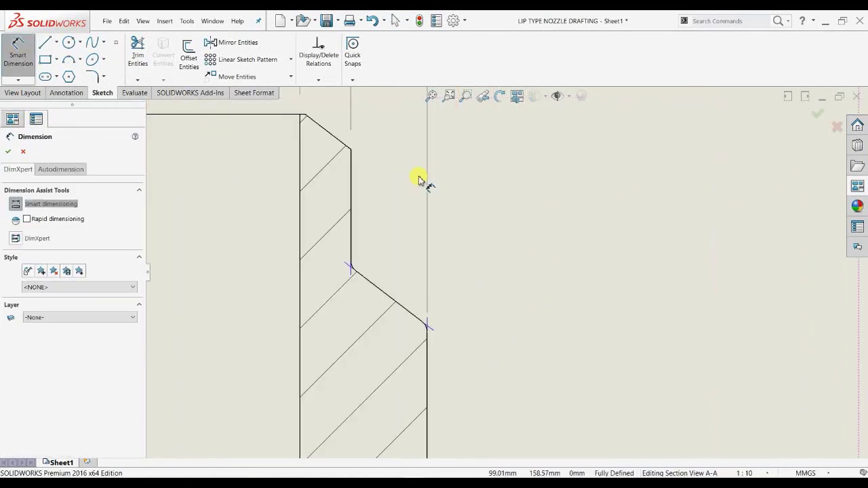
click(303, 119)
scroll(416, 255, down, 5)
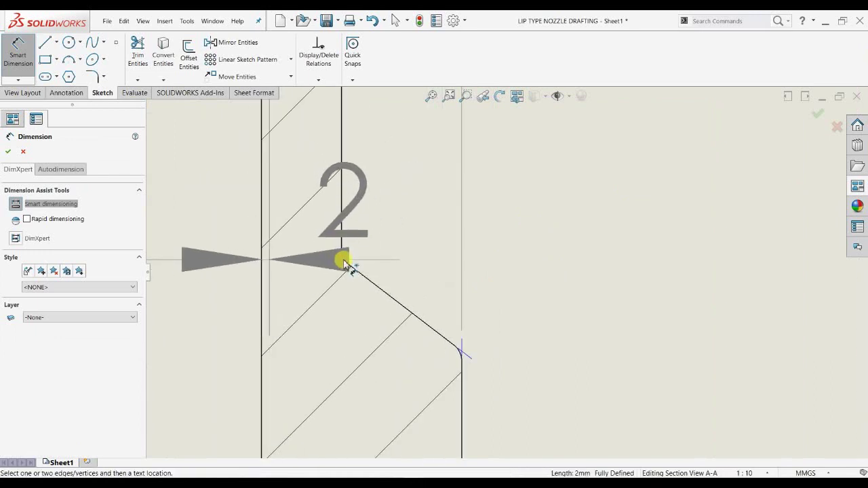
click(343, 262)
scroll(494, 251, up, 5)
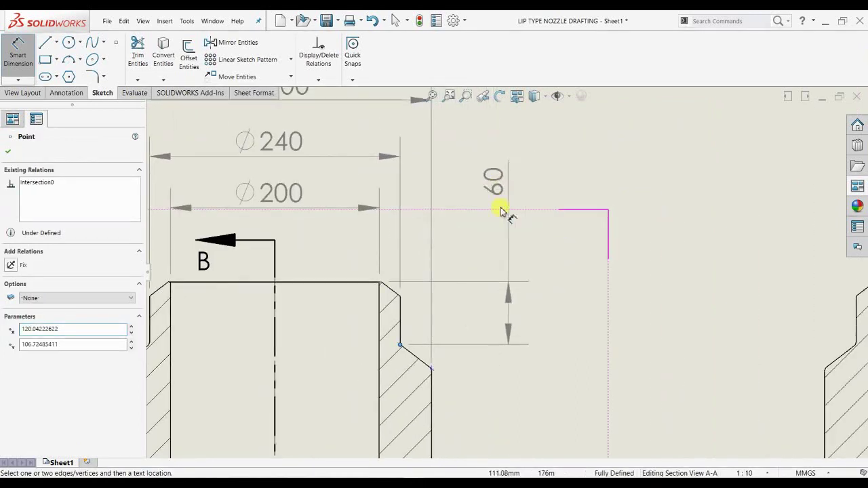
click(499, 242)
scroll(407, 292, down, 3)
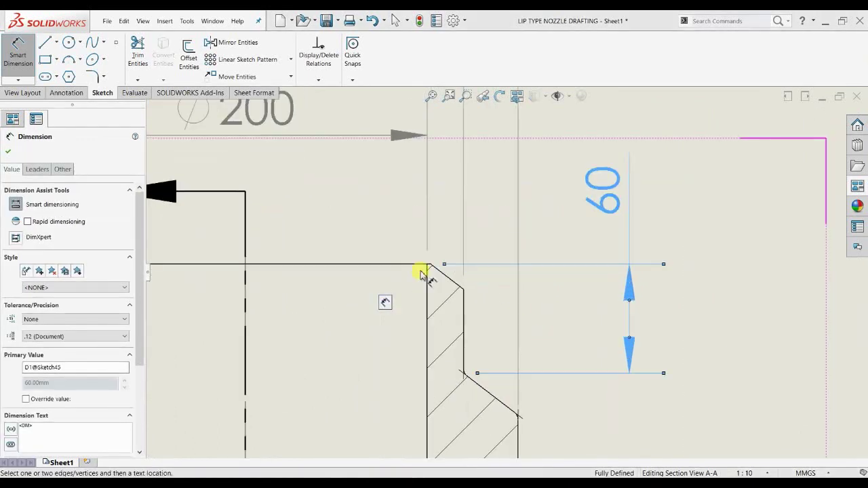
scroll(433, 268, down, 3)
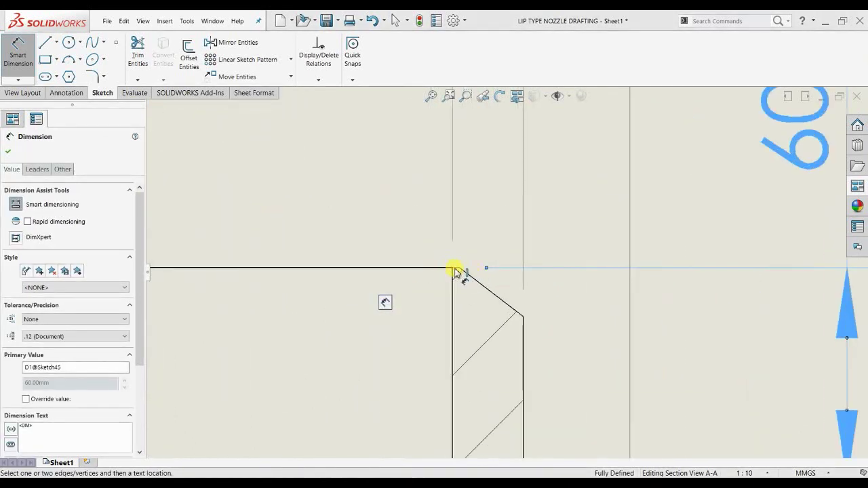
click(482, 284)
scroll(482, 283, down, 3)
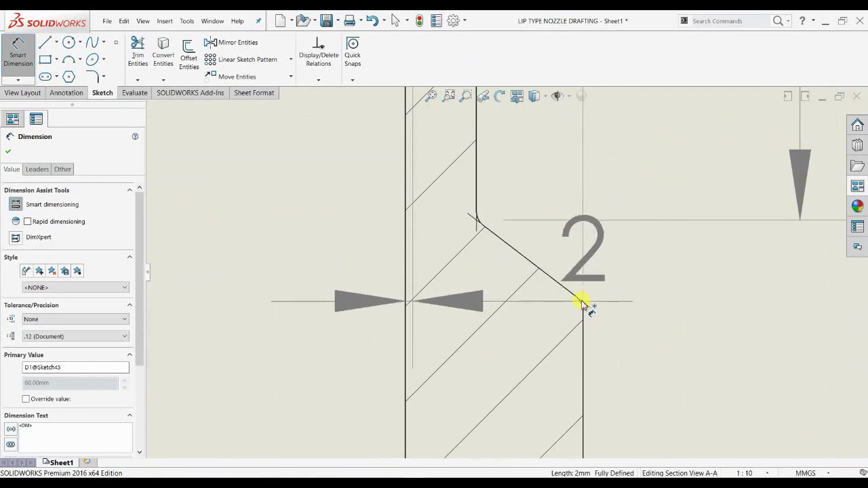
click(586, 309)
scroll(587, 307, up, 1)
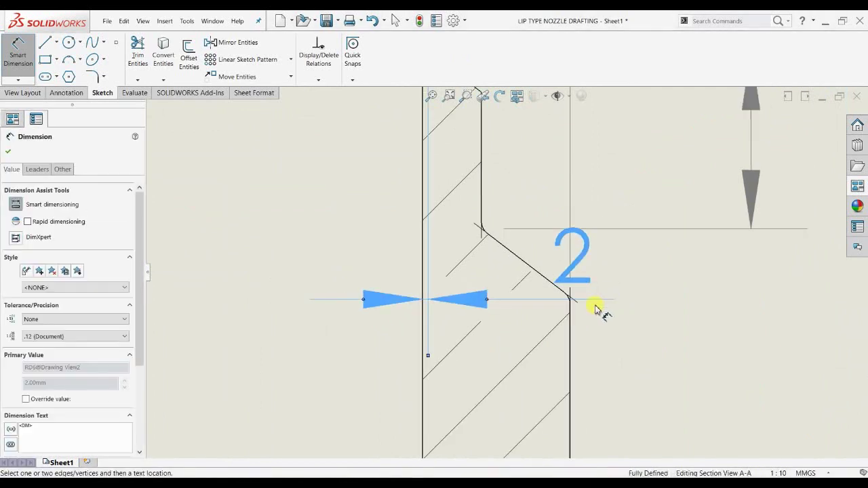
key(Delete)
Dimension the vertical distance from the nozzle's top edge to the virtual sharp between shoulder and body, placing it outside the neck height dimension.
click(18, 51)
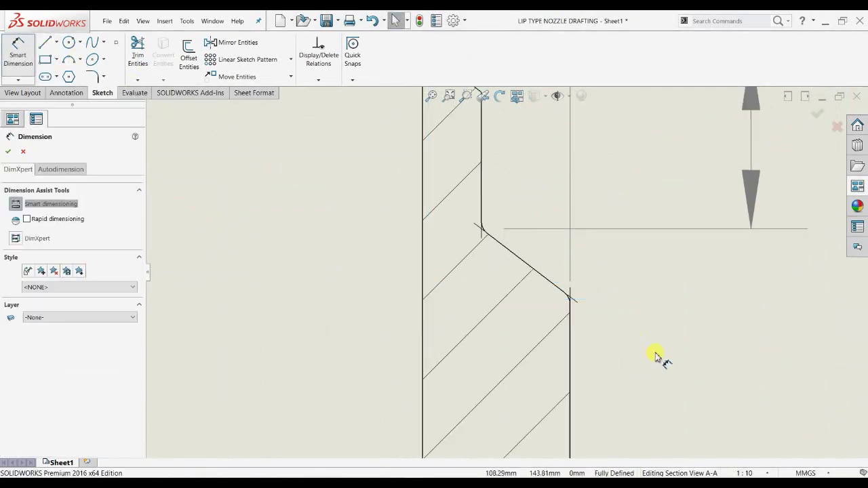
scroll(659, 354, down, 5)
middle_drag(420, 349, 536, 323)
scroll(551, 289, down, 2)
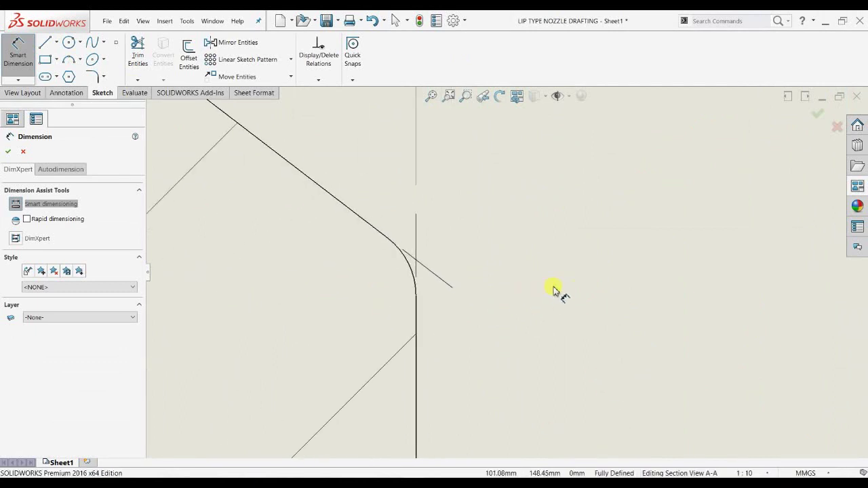
click(418, 265)
scroll(430, 267, up, 5)
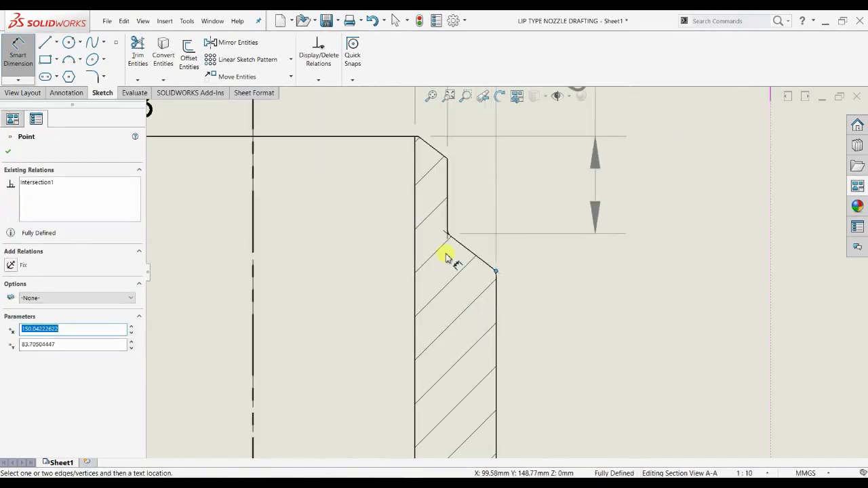
scroll(420, 230, down, 4)
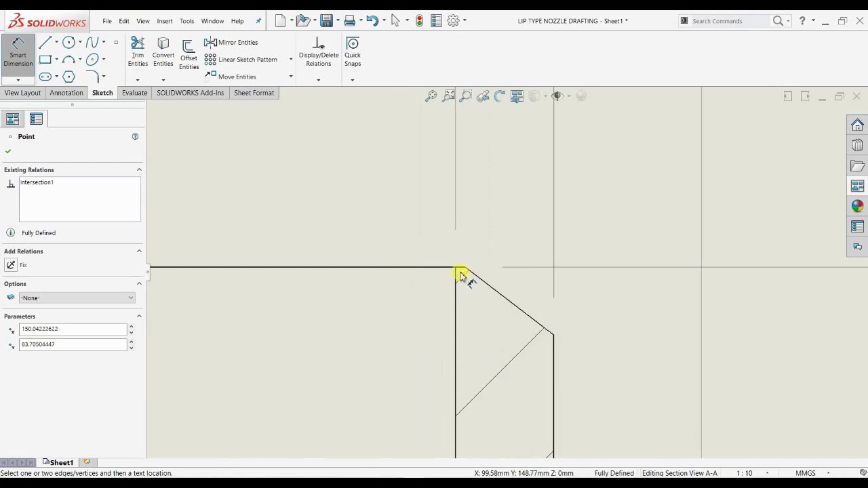
scroll(546, 306, down, 4)
scroll(548, 304, up, 6)
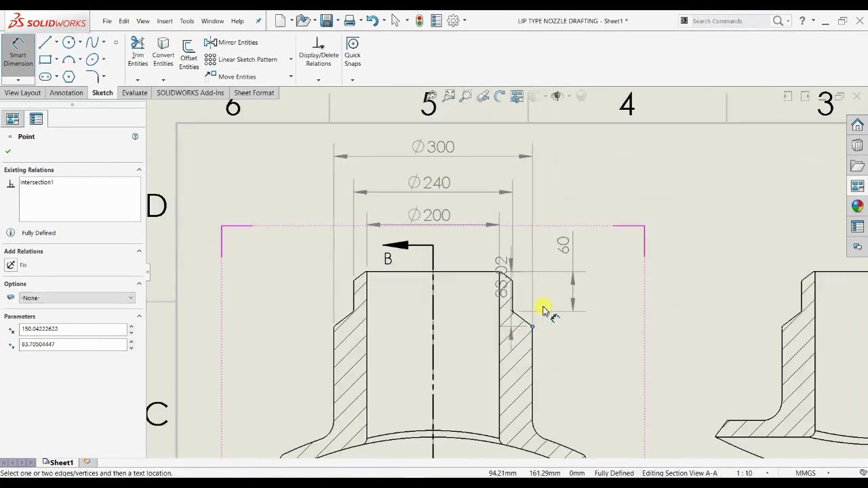
scroll(576, 292, down, 3)
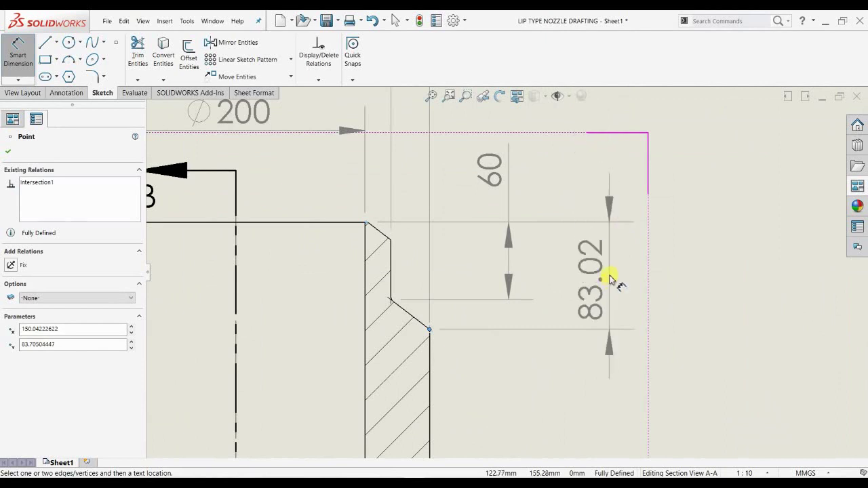
click(624, 404)
click(608, 358)
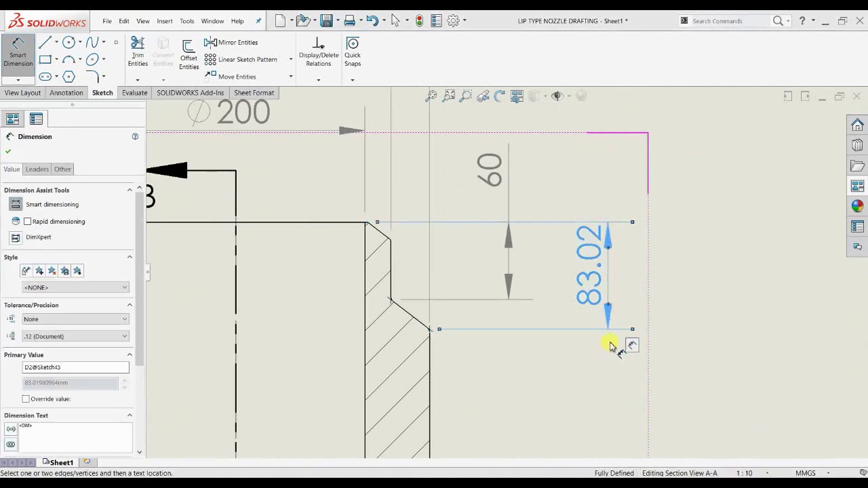
Set the shoulder height dimension's precision to one decimal place (.1) and move it close beside the neck height dimension.
mouse_move(615, 249)
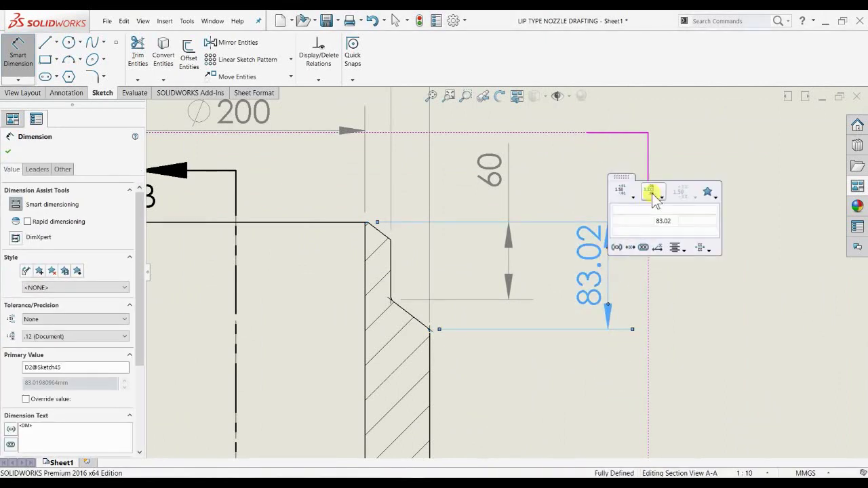
click(653, 193)
click(659, 219)
drag(622, 329, 575, 345)
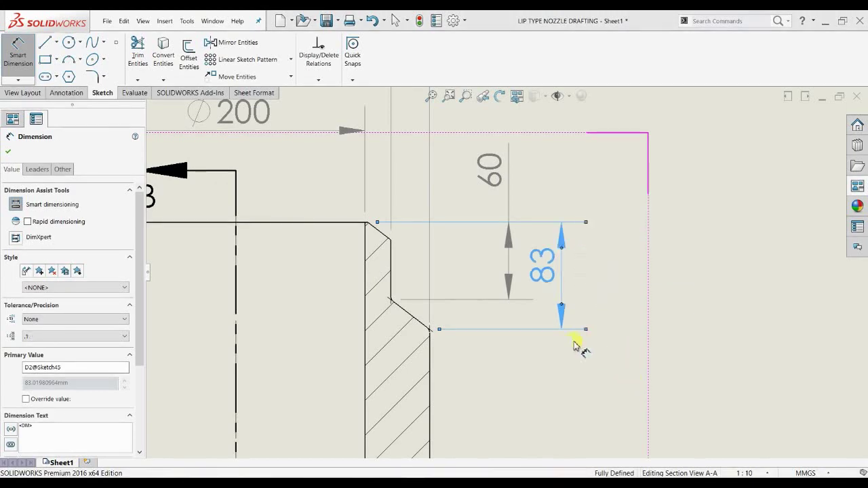
click(577, 344)
middle_drag(583, 295, 560, 263)
drag(528, 246, 522, 254)
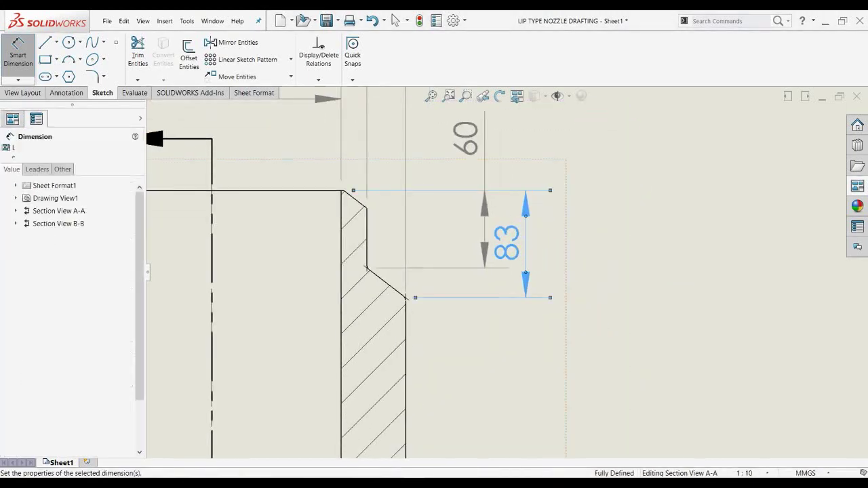
key(Escape)
scroll(552, 257, up, 4)
middle_drag(646, 321, 642, 332)
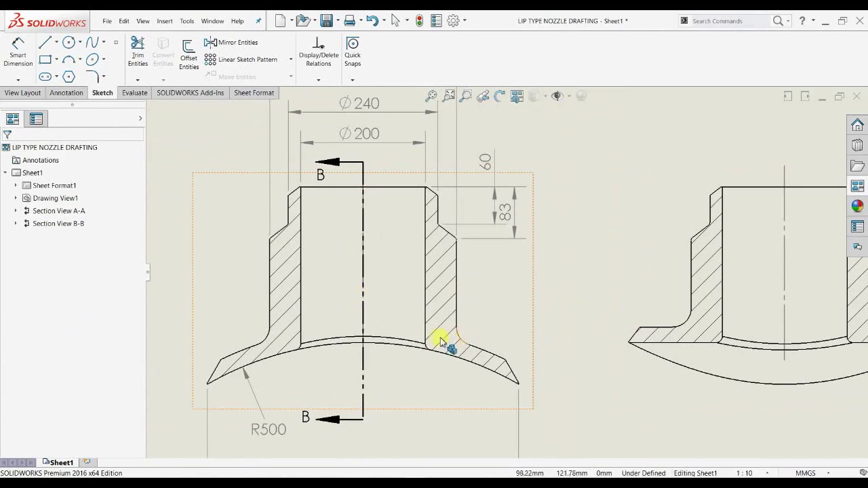
Place a sketch point at the midpoint of the lower bore-opening arc, where it crosses the centerline in Section A-A.
click(18, 54)
scroll(472, 345, down, 5)
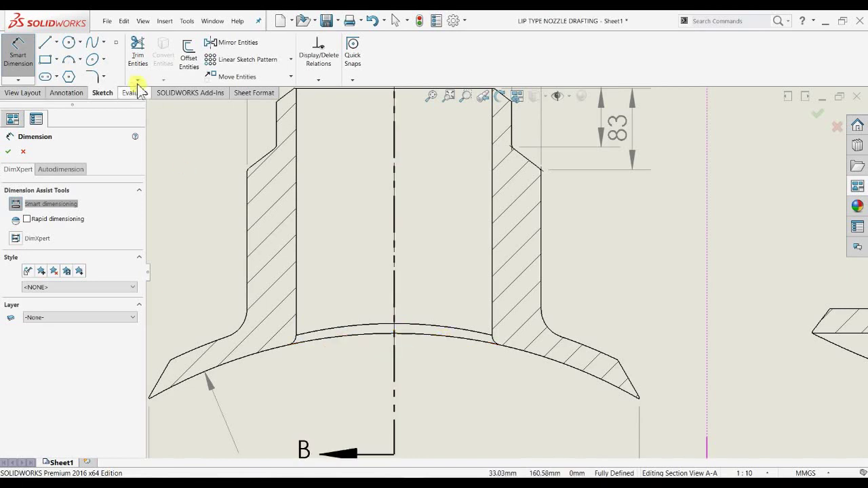
click(115, 43)
scroll(238, 265, down, 2)
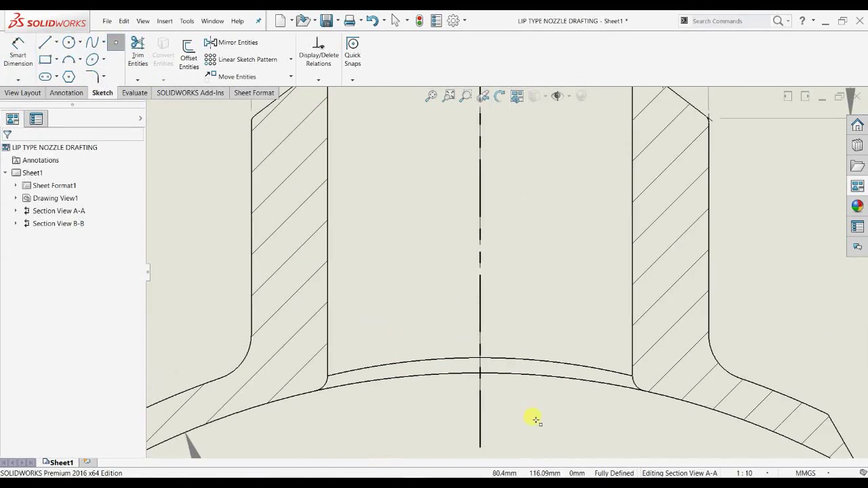
click(480, 374)
scroll(480, 374, down, 3)
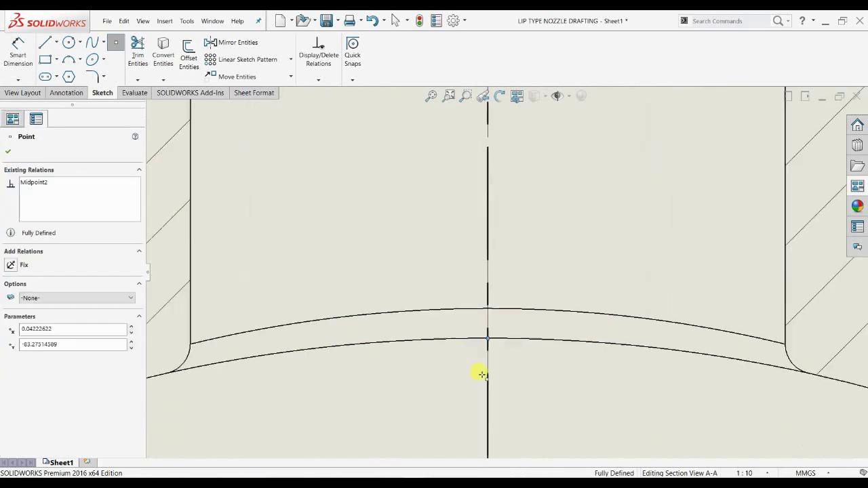
Sketch a short horizontal line about 22 mm long from the point at the arc's apex on the centerline.
click(18, 49)
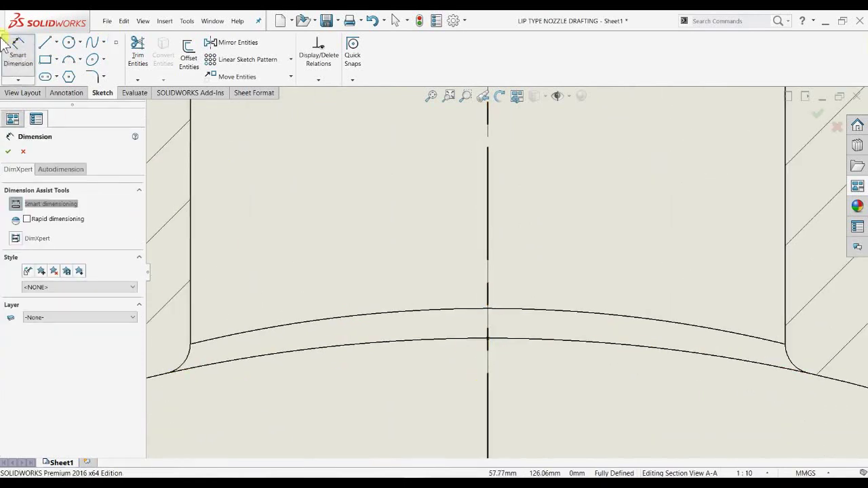
click(45, 42)
scroll(672, 400, down, 6)
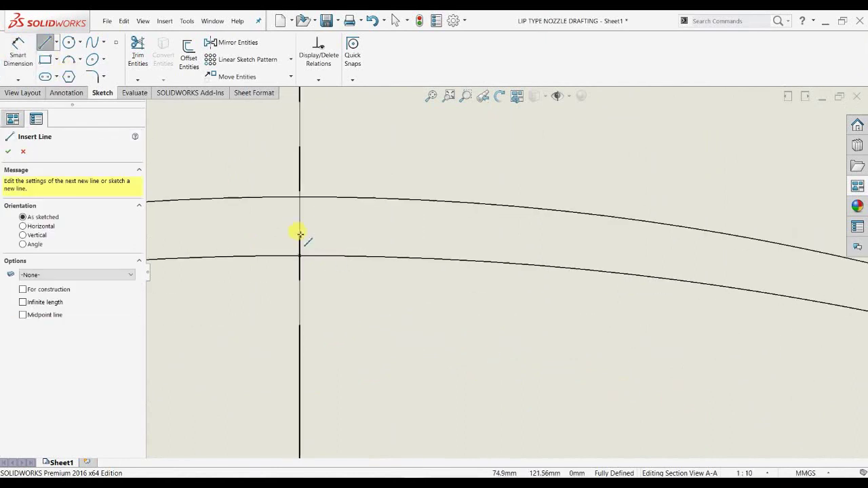
click(322, 269)
scroll(353, 264, down, 2)
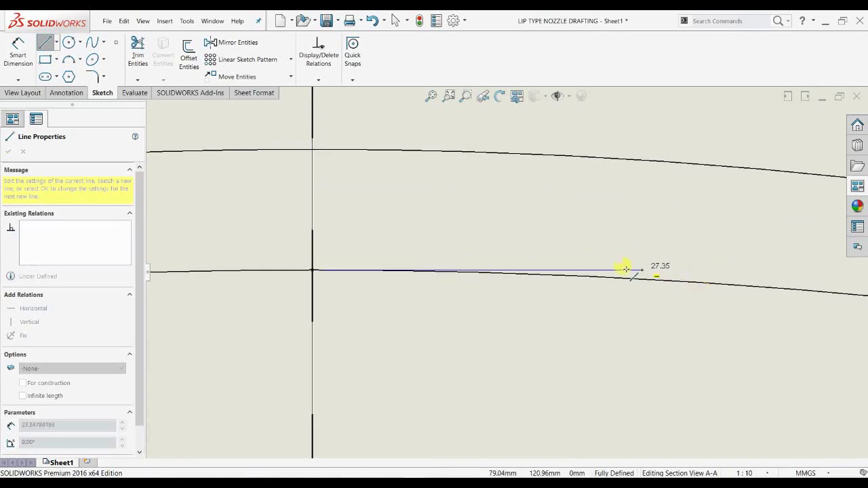
click(573, 270)
key(Escape)
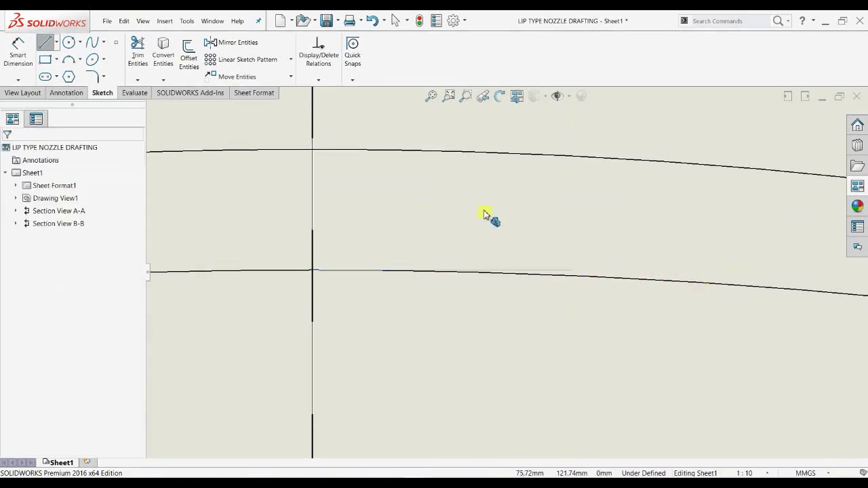
Dimension the height from the nozzle's top edge to the short horizontal line as a driven dimension, placed outside the shoulder height dimension.
click(17, 54)
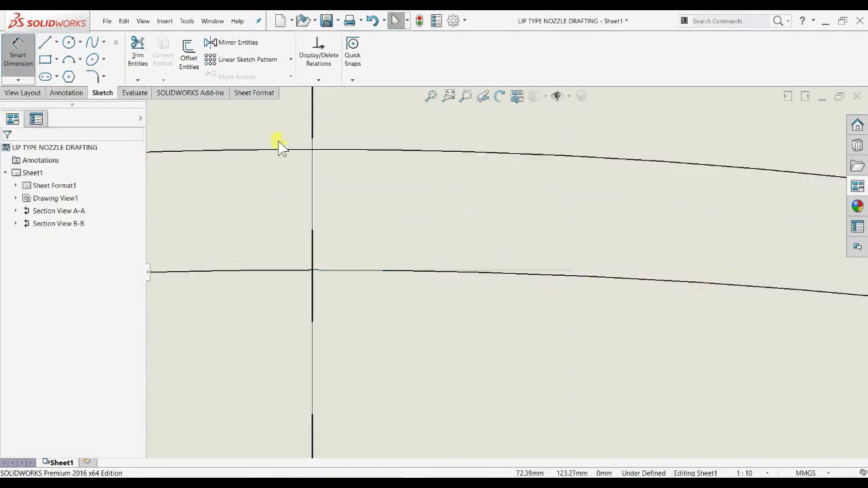
click(554, 271)
scroll(577, 345, up, 10)
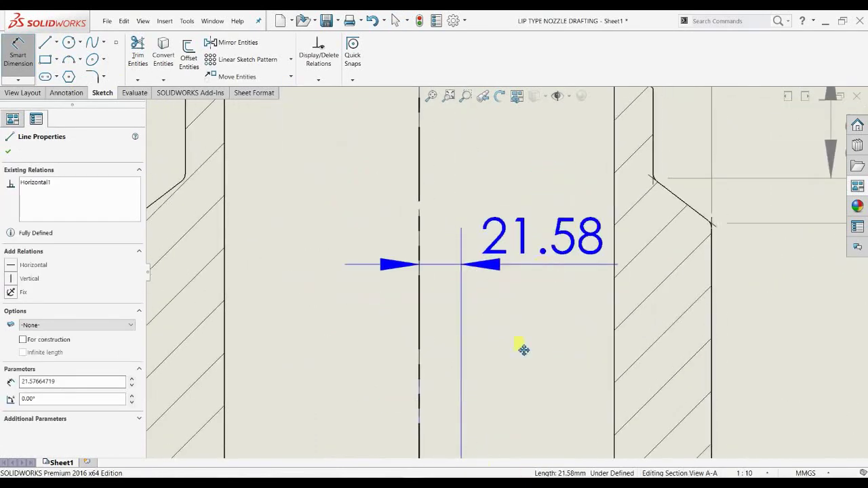
click(533, 295)
scroll(606, 228, up, 8)
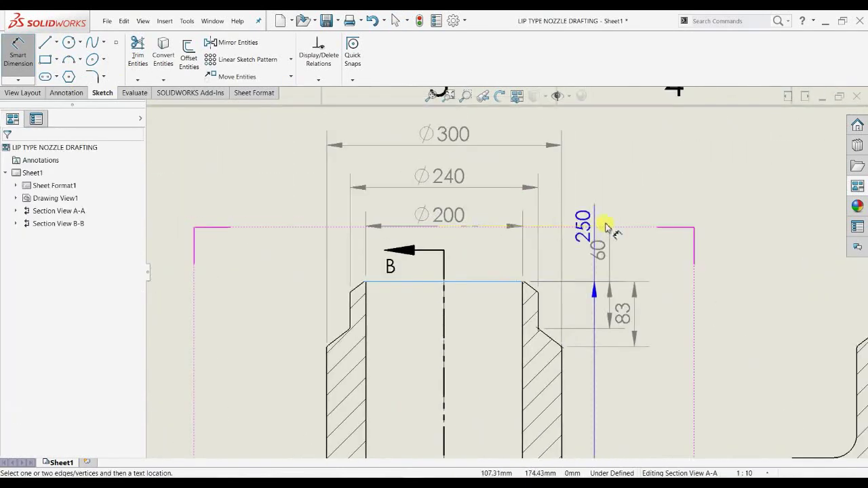
middle_drag(675, 269, 564, 193)
scroll(543, 241, down, 3)
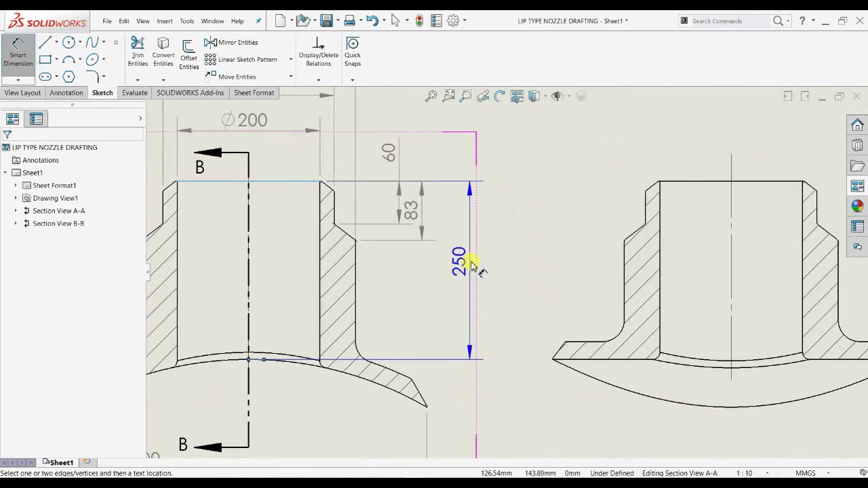
click(469, 263)
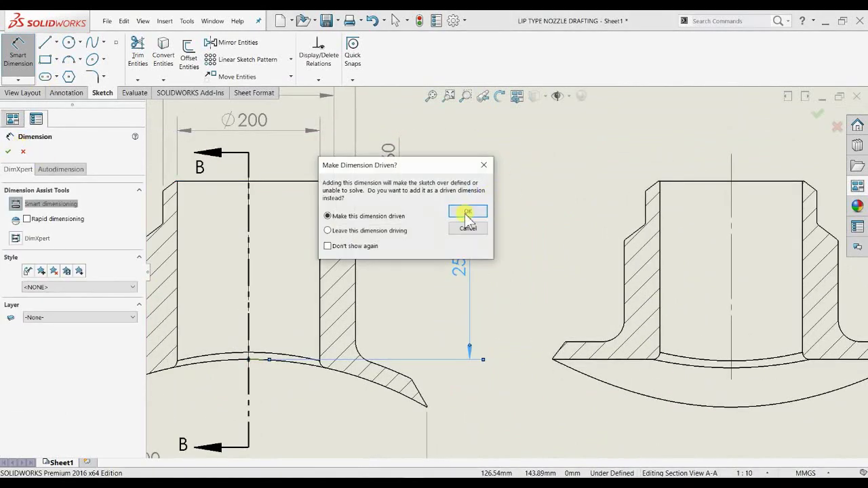
click(468, 213)
Dimension the overall height in Section A-A from the nozzle's top edge to the lip's lowest outer tip, placed outside the bore height dimension.
scroll(562, 305, down, 3)
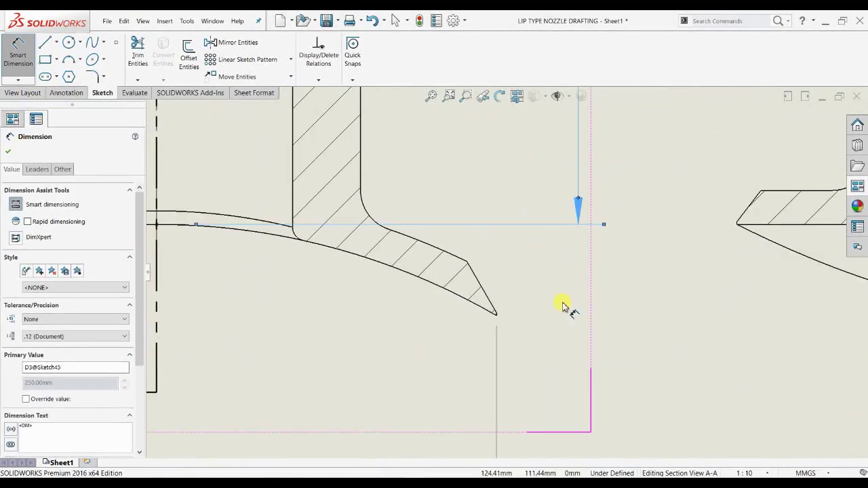
scroll(563, 305, down, 3)
click(415, 321)
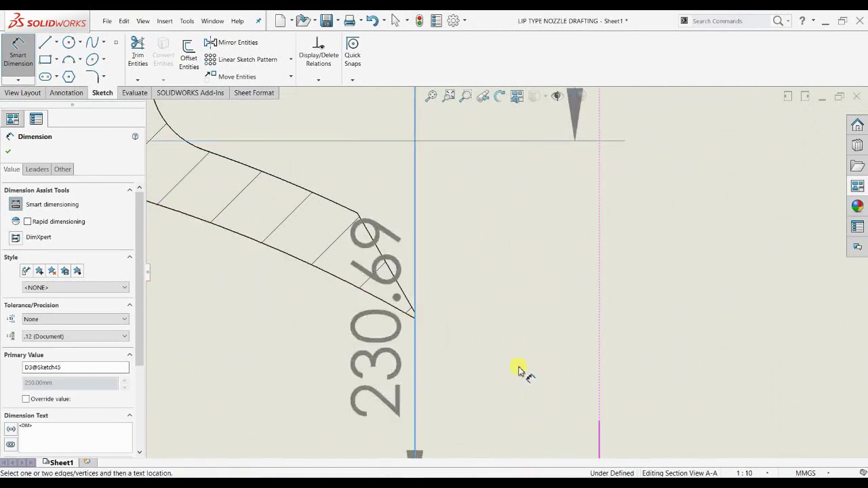
key(Escape)
scroll(434, 332, down, 2)
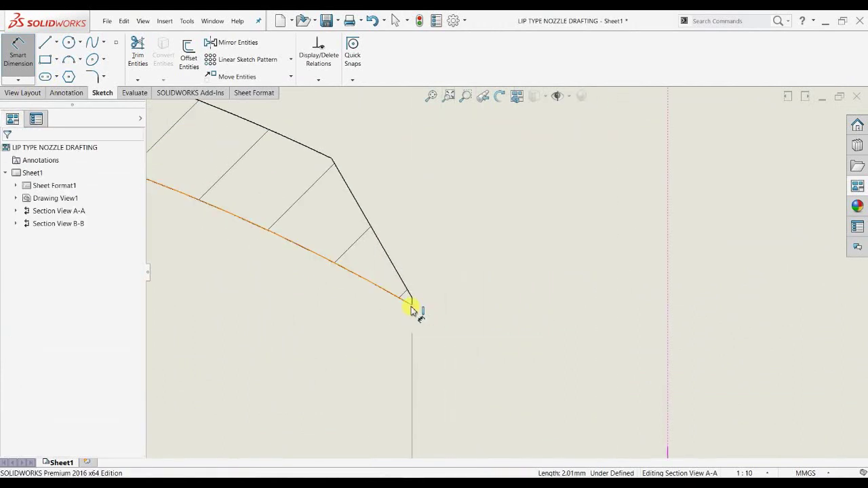
scroll(413, 271, up, 5)
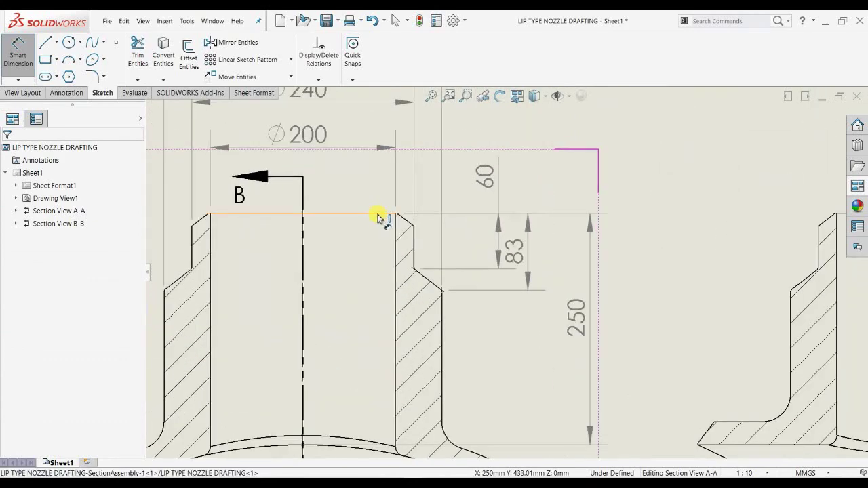
click(377, 215)
scroll(590, 301, up, 3)
scroll(571, 292, down, 3)
click(563, 309)
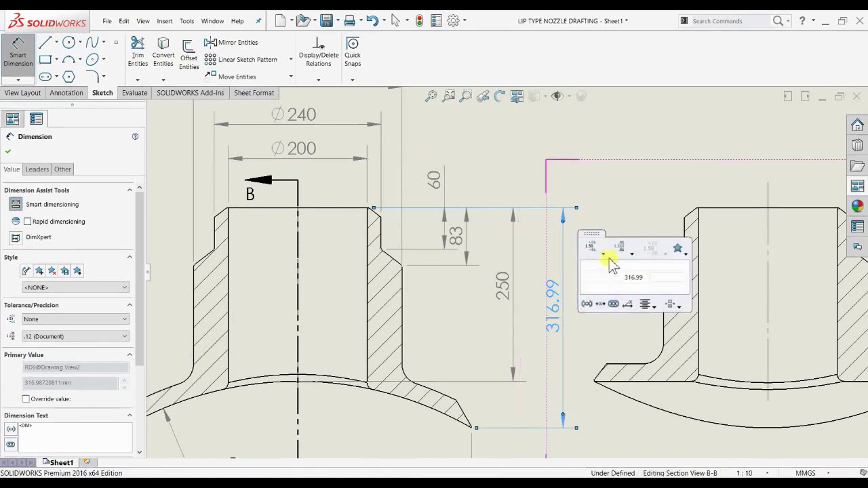
Set the overall height dimension's precision to one decimal place (.1).
click(622, 247)
key(Return)
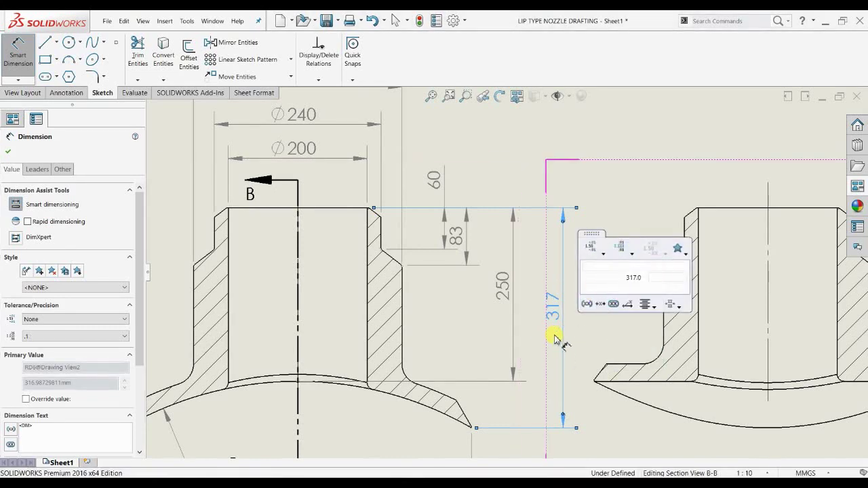
key(Escape)
Move Section View B-B farther away from Section View A-A to make room for the height dimensions.
scroll(563, 339, up, 3)
scroll(658, 242, down, 2)
click(601, 204)
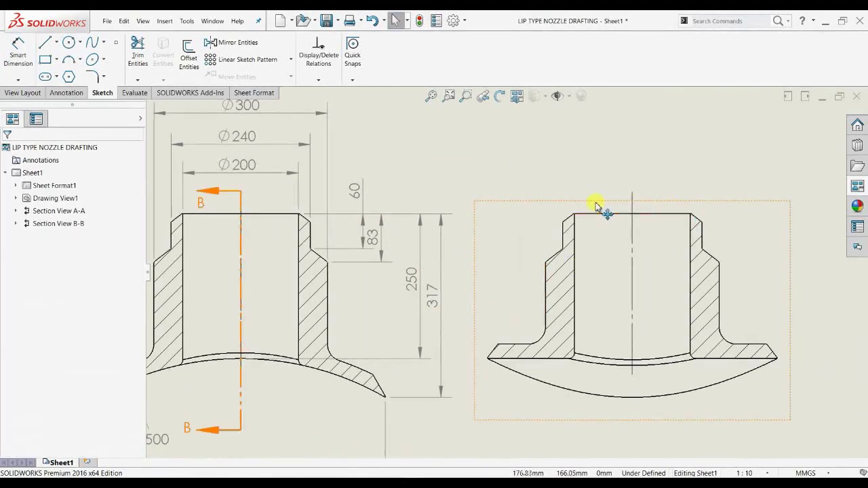
drag(617, 204, 634, 203)
click(495, 280)
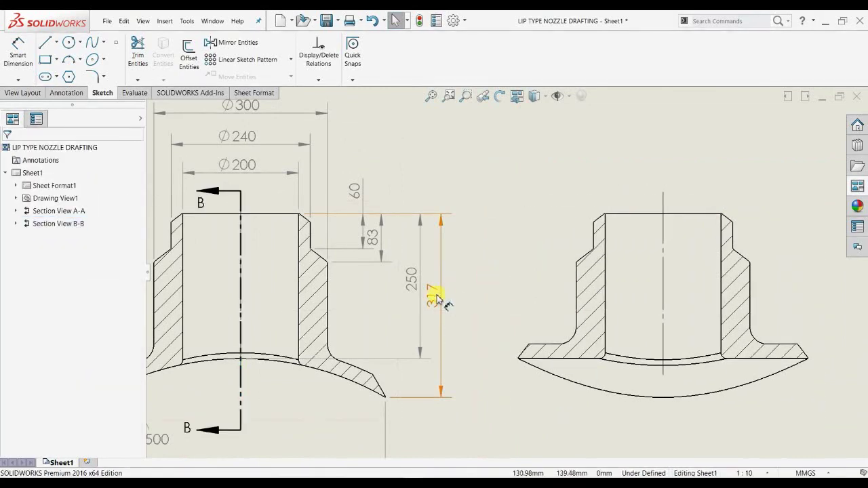
Move the overall height dimension farther out from the bore height dimension.
drag(441, 295, 453, 302)
click(435, 315)
scroll(320, 356, up, 2)
scroll(325, 355, down, 2)
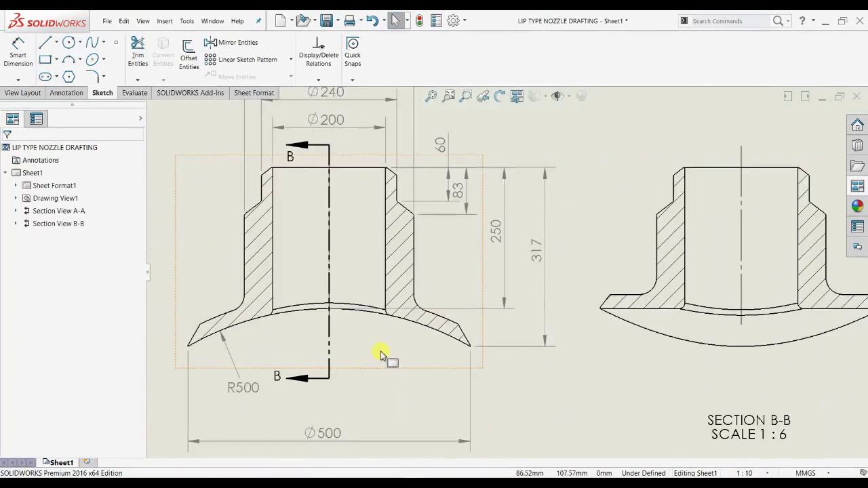
Examine Section A-A for features that still lack dimensions.
middle_drag(381, 353, 386, 391)
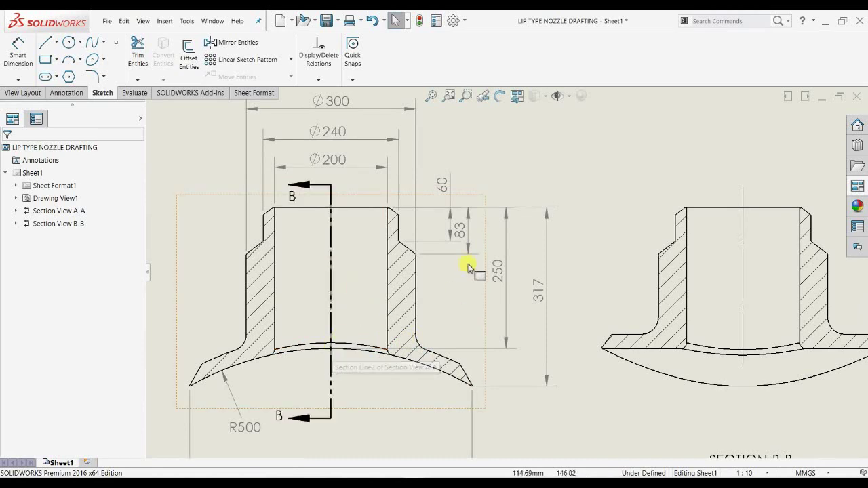
scroll(526, 320, up, 2)
mouse_move(494, 378)
middle_down()
mouse_move(379, 349)
mouse_move(470, 373)
middle_up()
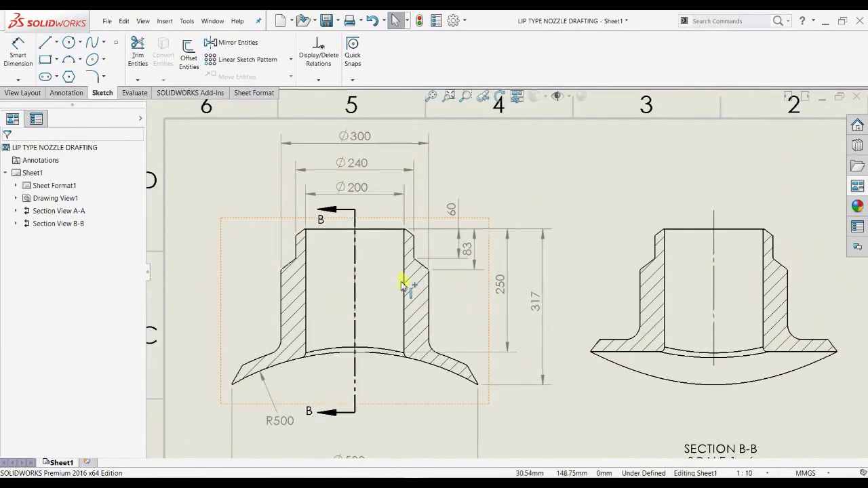
middle_drag(501, 356, 503, 349)
middle_drag(421, 371, 430, 363)
scroll(387, 373, down, 1)
middle_drag(375, 368, 414, 301)
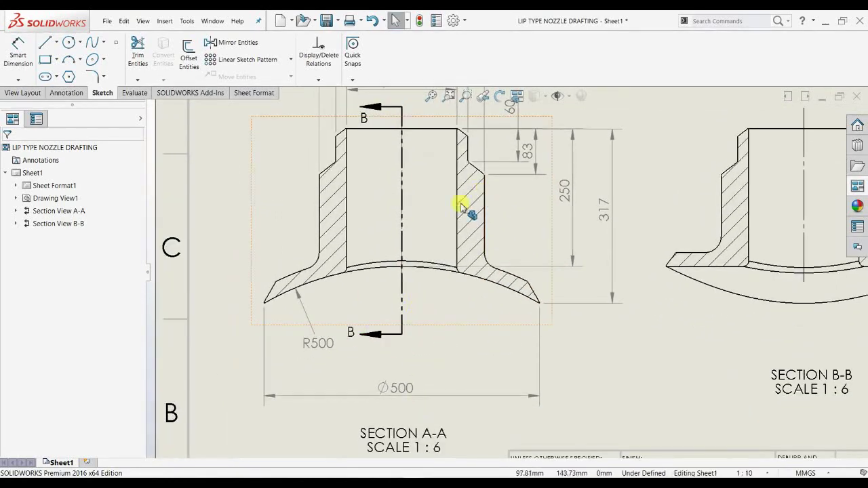
middle_drag(461, 206, 343, 268)
middle_drag(389, 285, 477, 329)
Dimension the lip thickness in Section A-A between its upper and lower arcs, placed above the lip outside the nozzle wall.
click(11, 54)
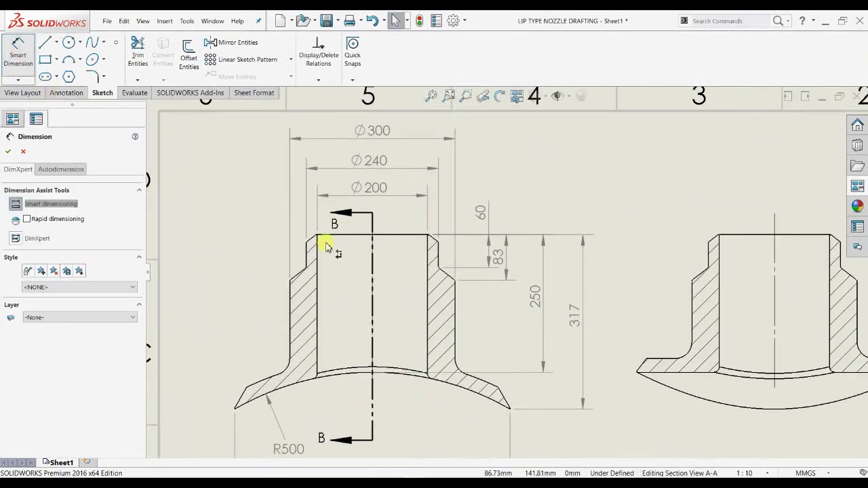
middle_drag(384, 346, 399, 281)
scroll(410, 360, down, 2)
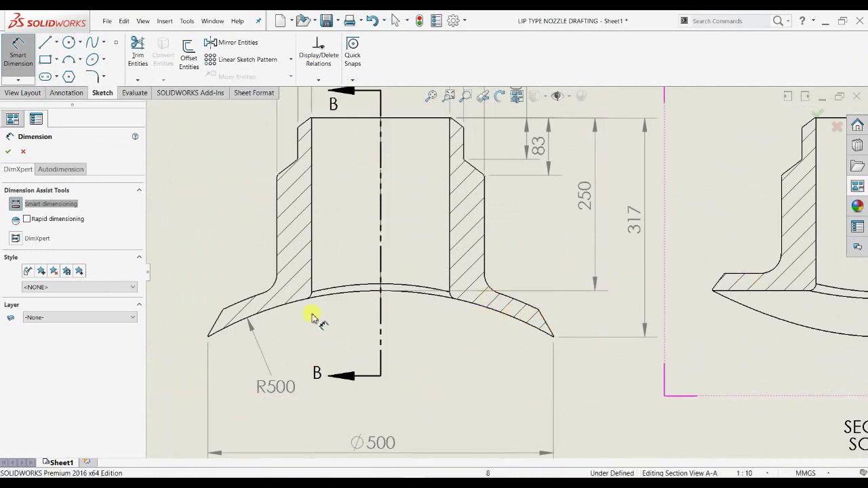
scroll(319, 314, down, 2)
click(303, 282)
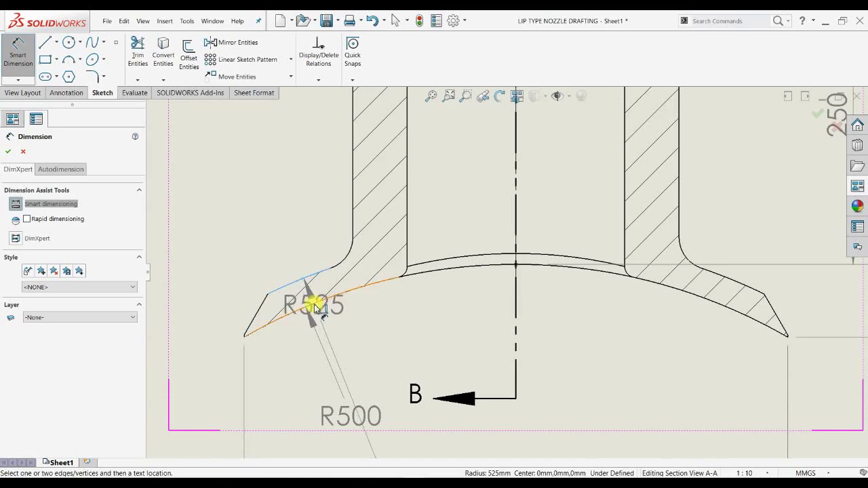
click(313, 305)
click(285, 236)
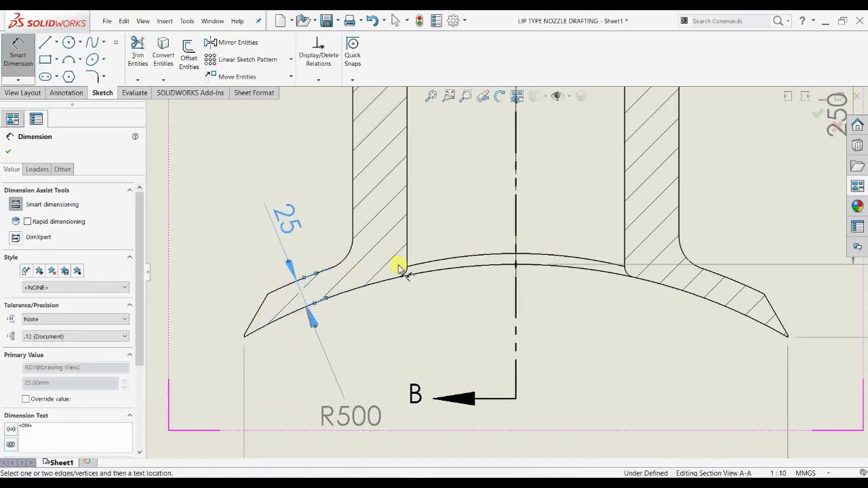
Dimension the fillet radius at the outer, lower corner of the sloped shoulder in Section A-A, placed outside the nozzle.
ctrl+middle_drag(420, 265, 264, 302)
scroll(498, 312, down, 3)
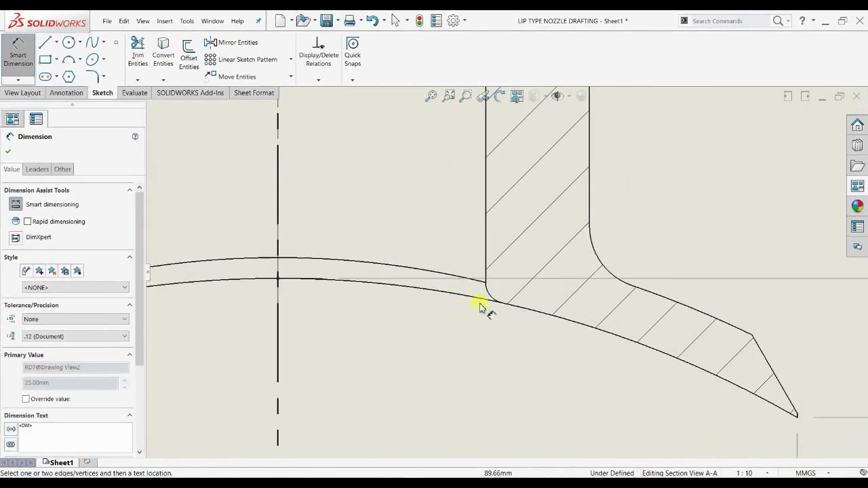
scroll(500, 301, up, 4)
middle_drag(348, 238, 349, 285)
scroll(294, 190, down, 1)
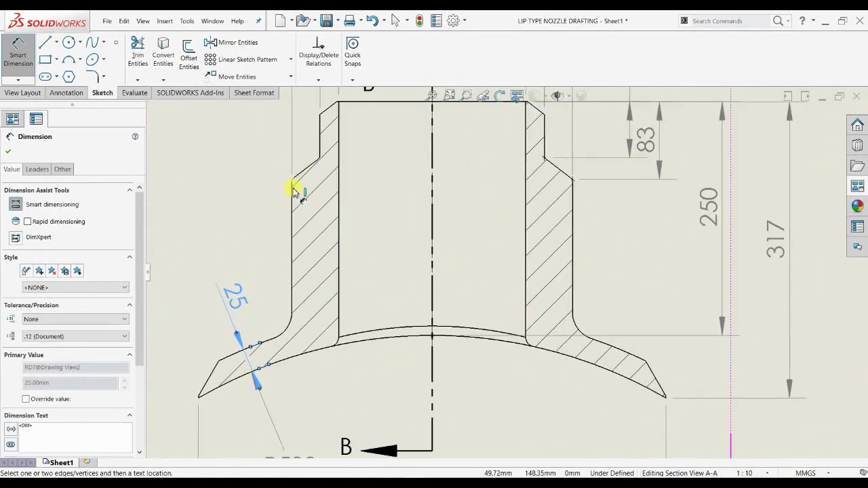
middle_drag(371, 90, 393, 202)
scroll(370, 264, down, 10)
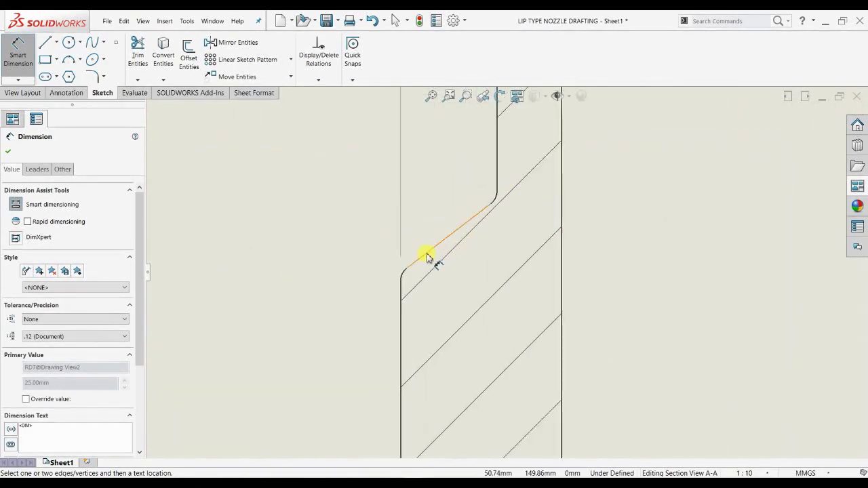
click(405, 297)
scroll(284, 230, up, 3)
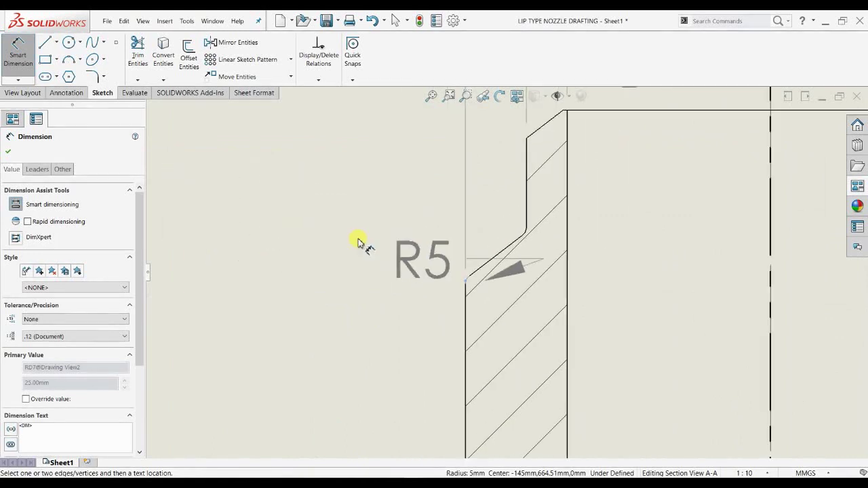
click(277, 210)
Dimension the fillet radius where the sloped shoulder meets the neck in Section A-A, placed inside the bore.
scroll(576, 215, down, 3)
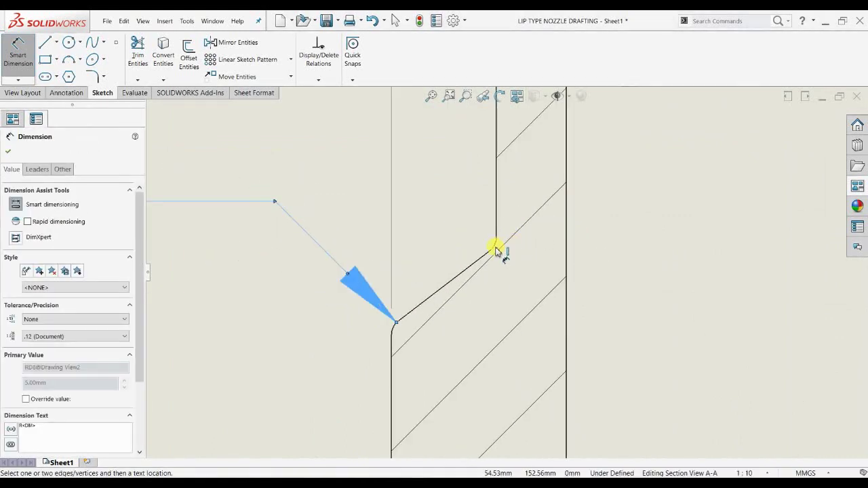
click(496, 248)
scroll(643, 287, up, 5)
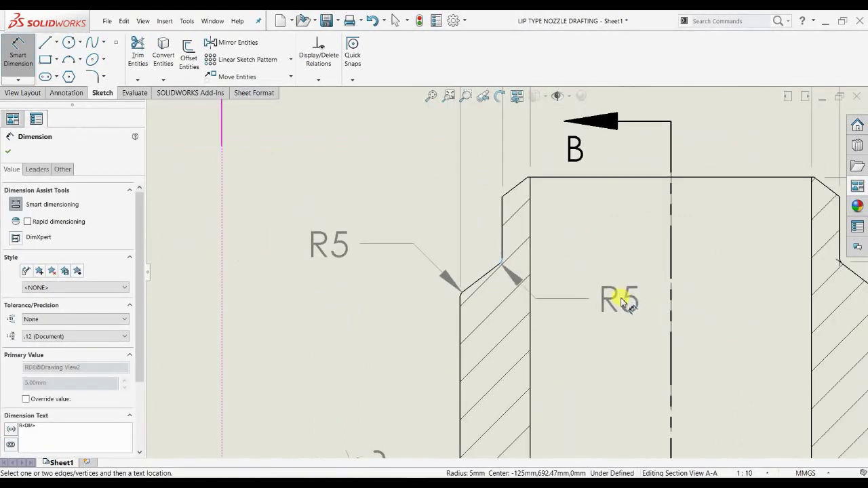
click(619, 302)
scroll(514, 248, down, 2)
scroll(483, 297, up, 2)
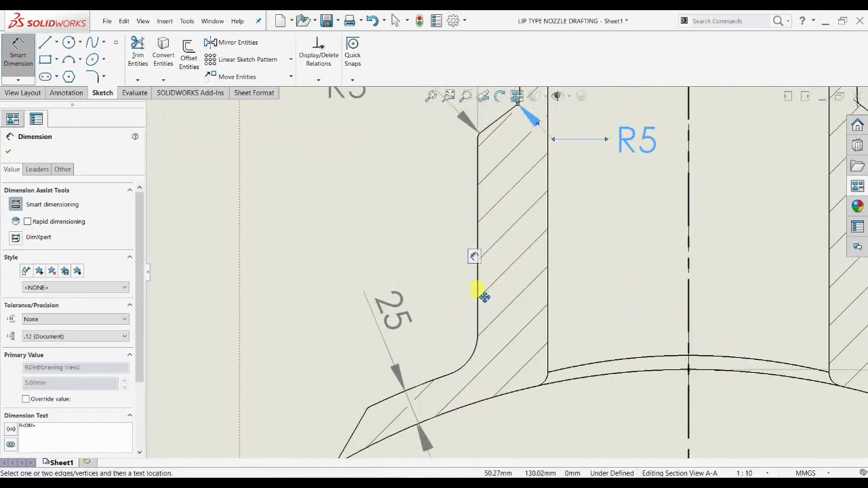
Dimension the fillet radius between the nozzle's outer wall and the lip in Section A-A, placed below the bore-opening arc.
middle_drag(484, 297, 481, 327)
click(467, 391)
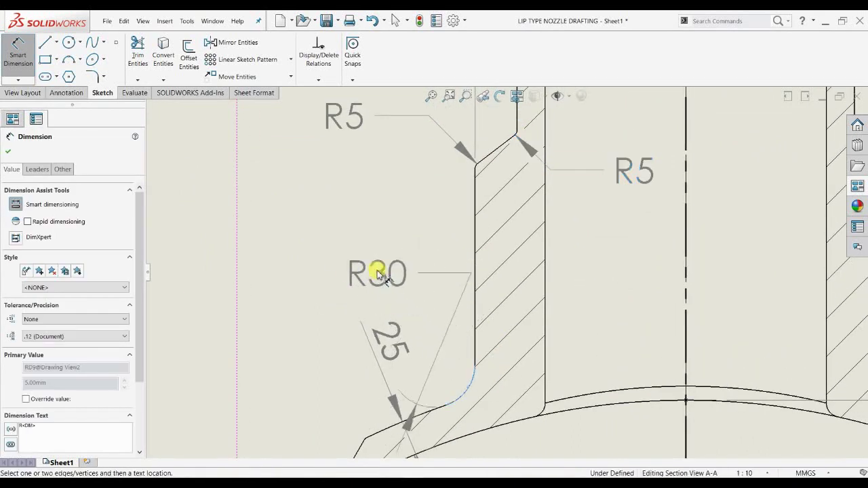
scroll(515, 383, down, 3)
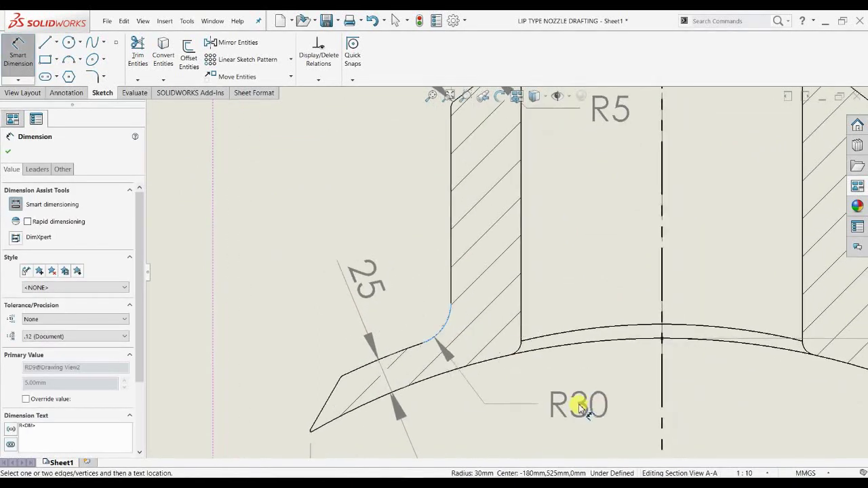
click(571, 403)
scroll(495, 271, up, 3)
scroll(514, 243, up, 2)
scroll(517, 238, down, 1)
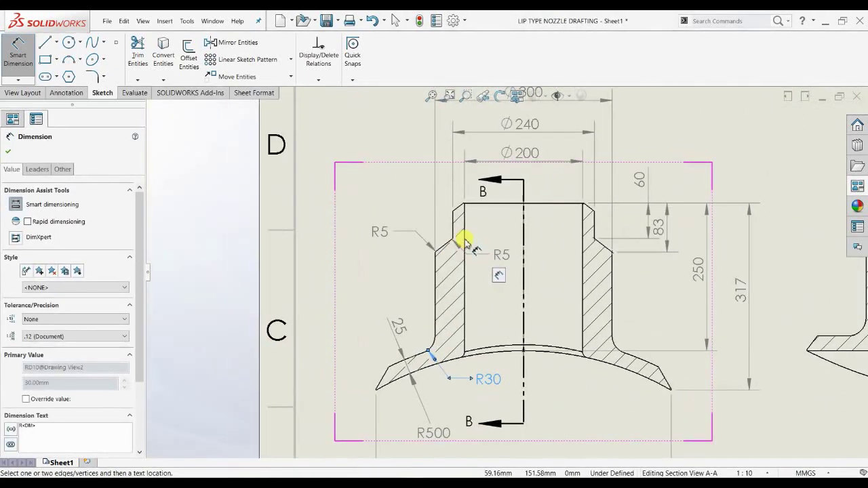
scroll(426, 277, down, 1)
key(Escape)
Set the document's radius dimension text position to solid leader with aligned text.
scroll(360, 284, down, 2)
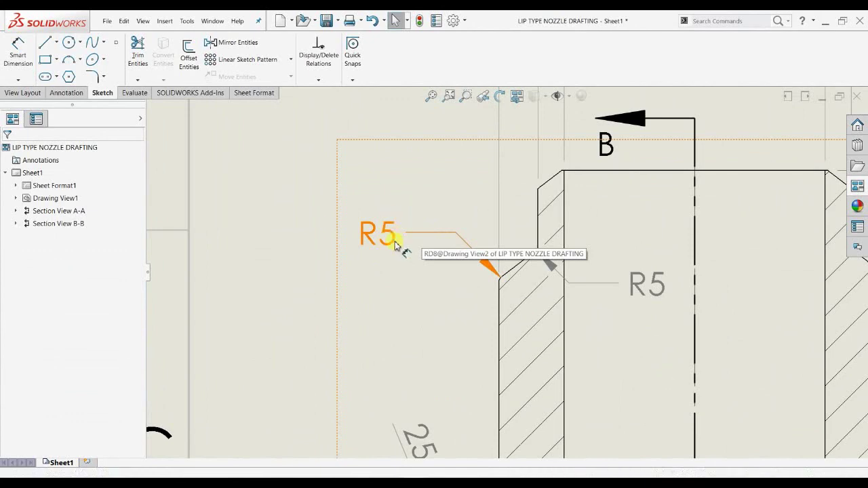
scroll(397, 245, up, 3)
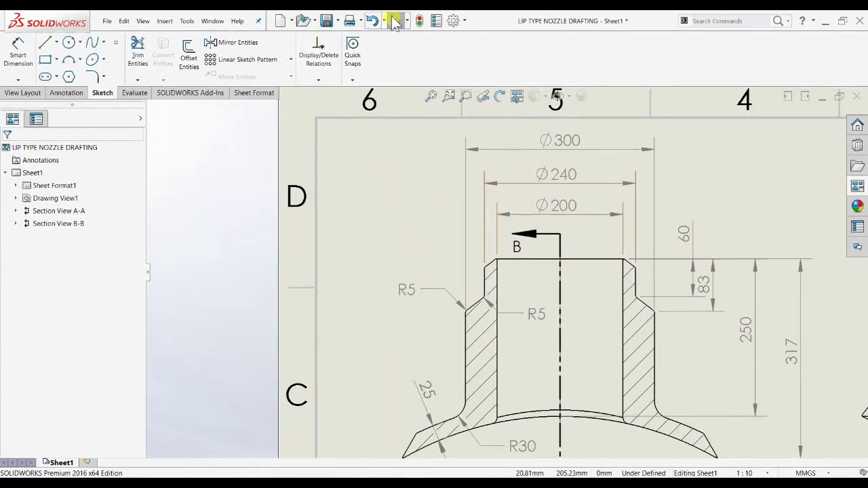
click(455, 22)
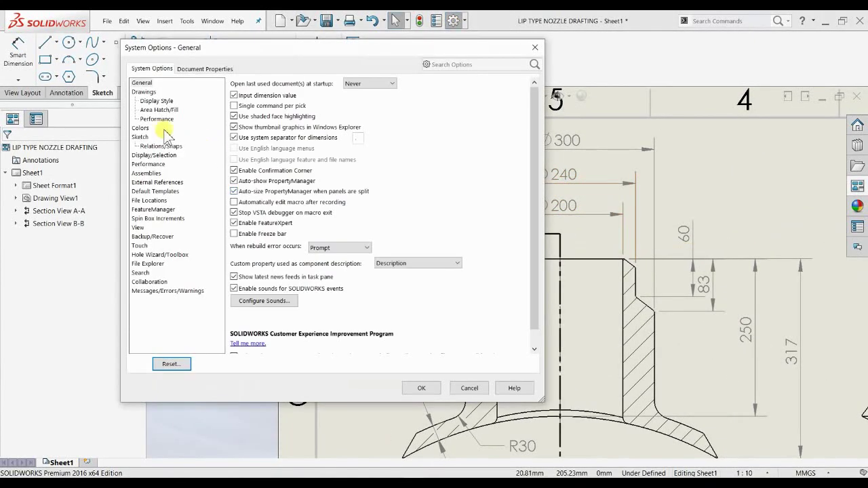
click(203, 69)
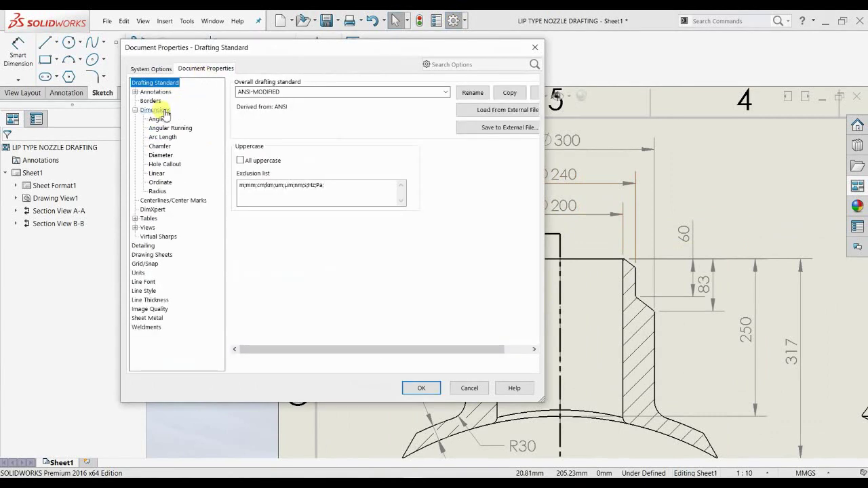
click(159, 191)
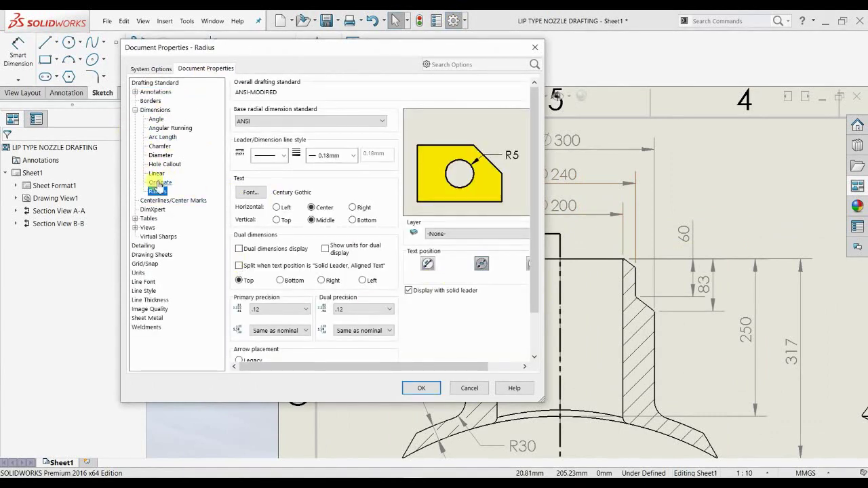
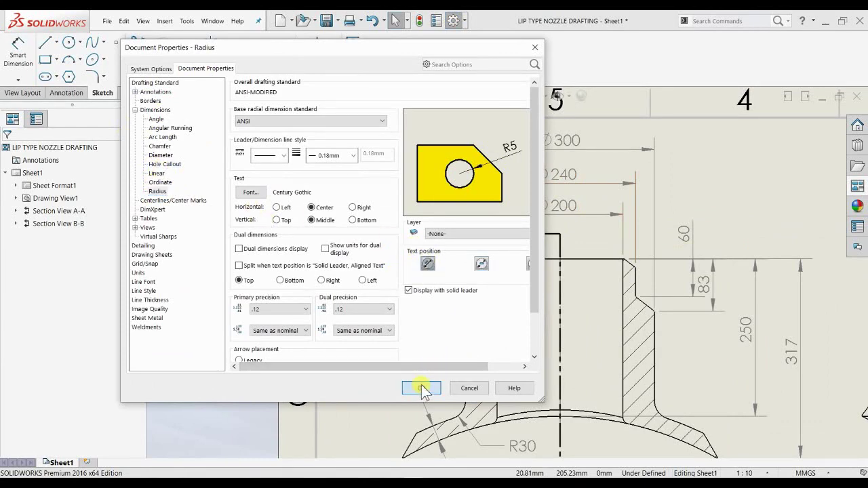
click(472, 388)
Switch the fillet radius dimension between outer wall and lip in Section A-A to an open leader and adjust its text position.
middle_drag(453, 326, 382, 215)
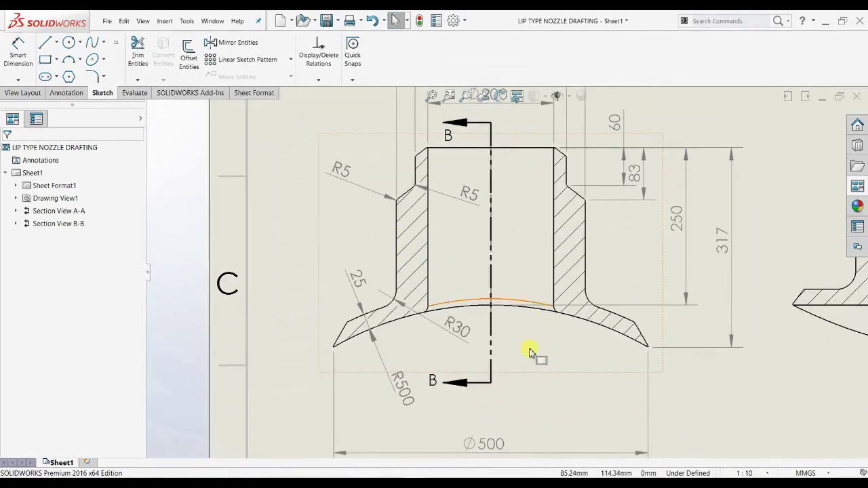
scroll(451, 337, down, 2)
click(459, 320)
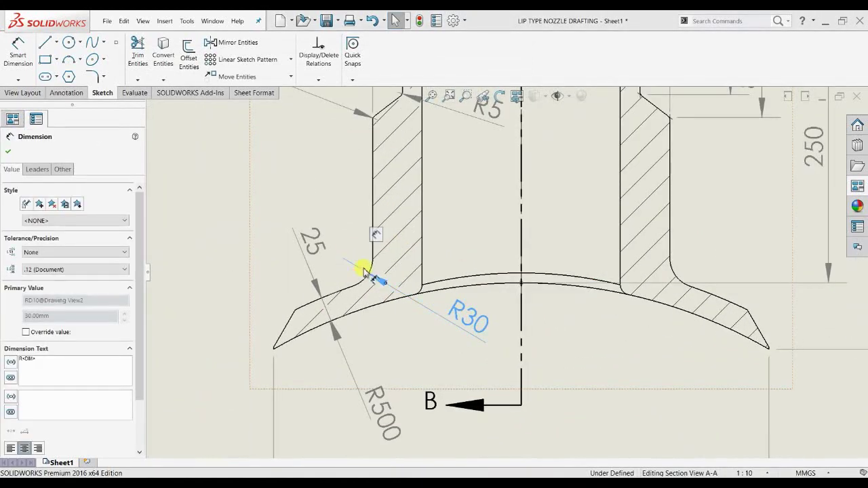
click(37, 171)
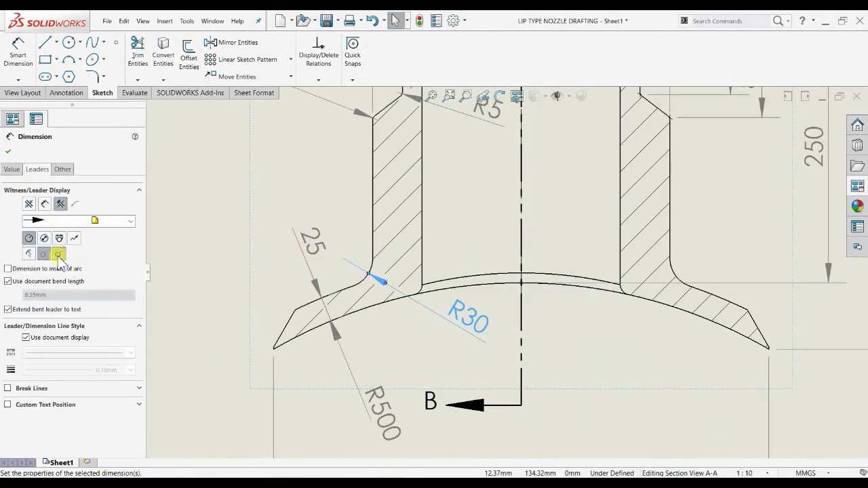
click(344, 261)
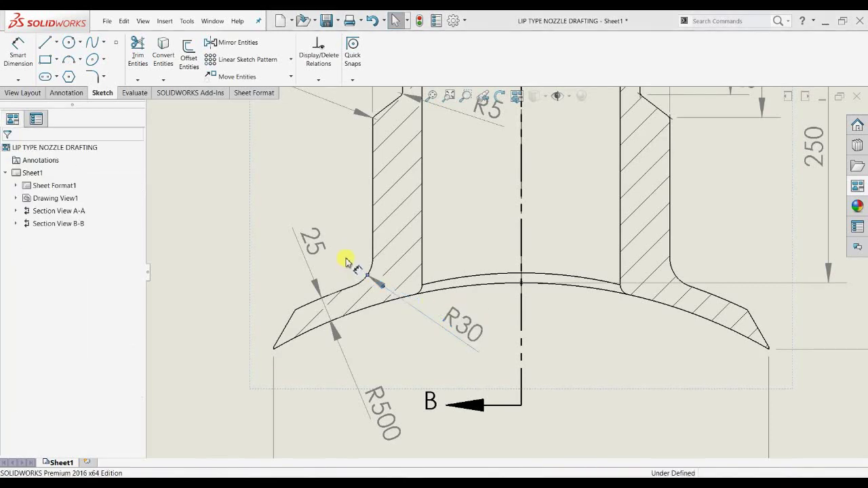
Switch the radius dimension at the shoulder-to-neck corner, inside the bore of Section A-A, to an open leader.
scroll(372, 212, up, 2)
scroll(487, 189, down, 2)
click(499, 192)
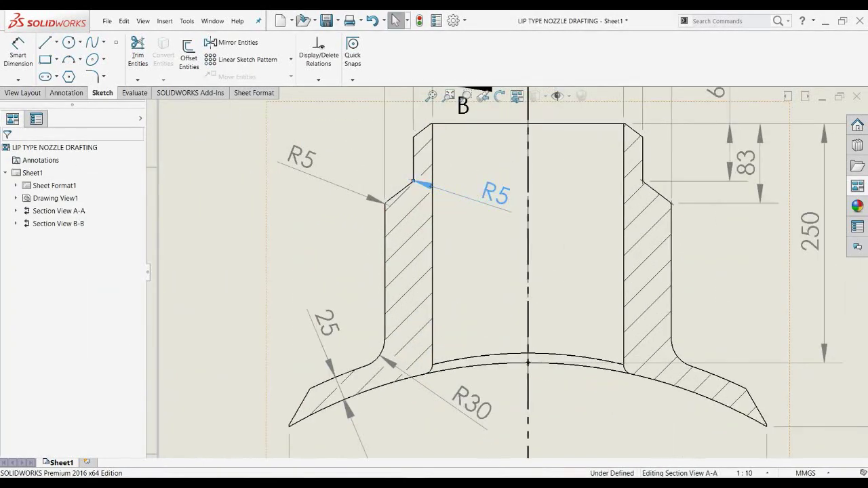
click(37, 170)
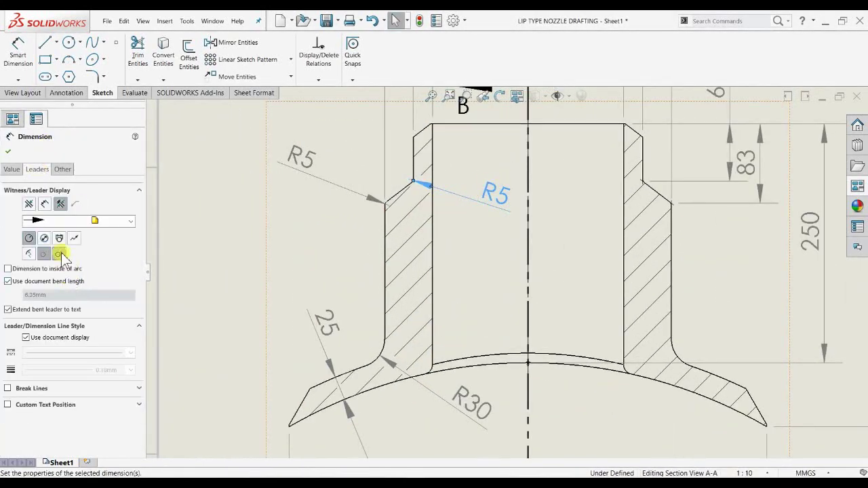
key(Escape)
Set an open leader on the outer shoulder corner's radius dimension and reposition both shoulder radius dimensions closer to the nozzle wall.
click(299, 158)
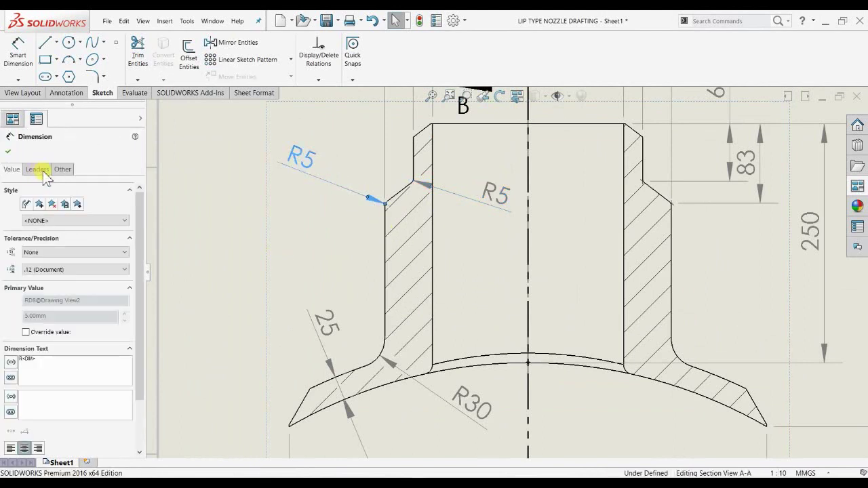
click(37, 170)
click(59, 255)
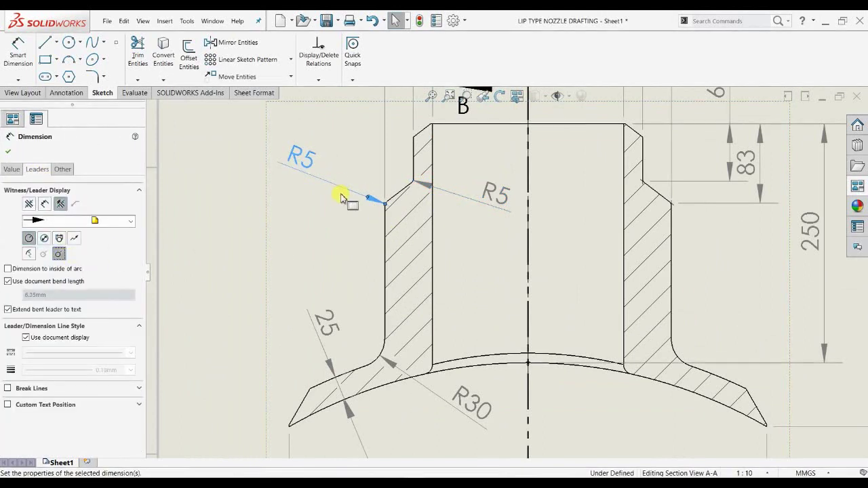
click(309, 170)
drag(300, 155, 317, 170)
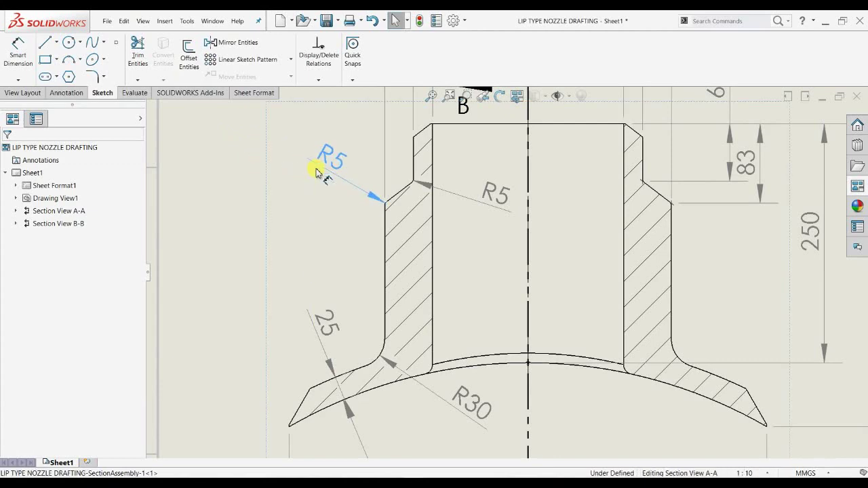
click(485, 195)
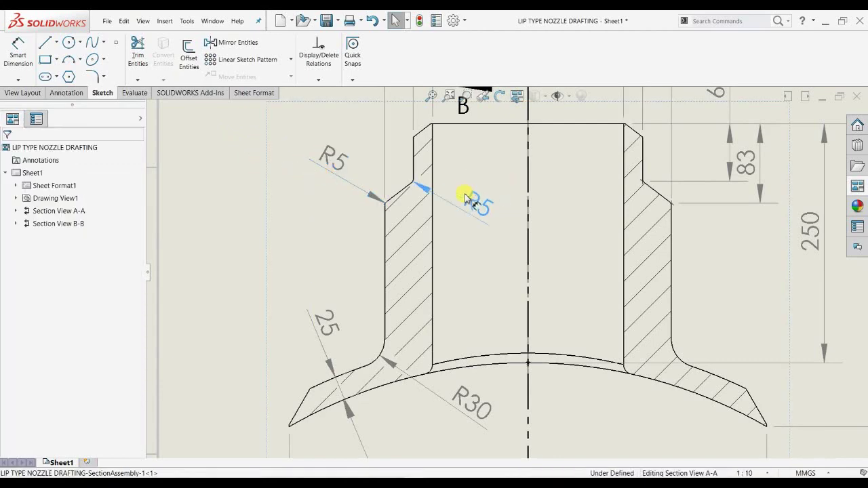
Dimension the fillet radius where the bore meets the curved underside in Section A-A, placed below the arc with an open leader.
scroll(345, 151, up, 3)
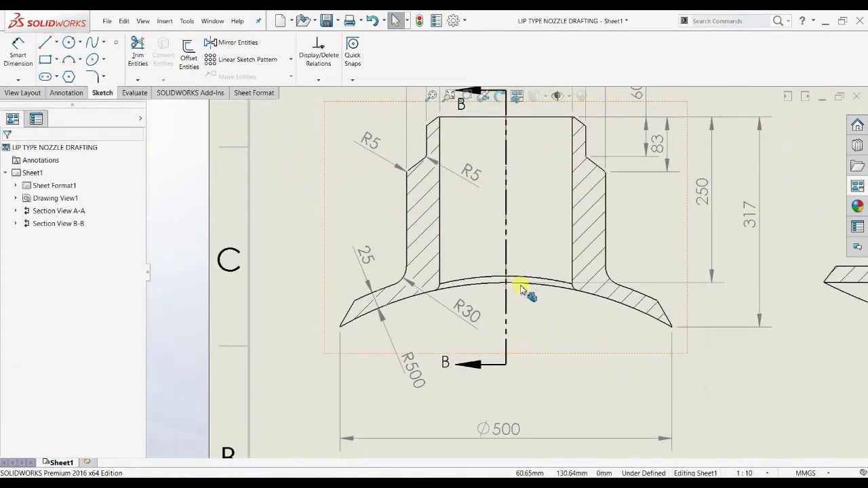
scroll(448, 284, down, 3)
scroll(447, 285, up, 2)
scroll(470, 232, down, 2)
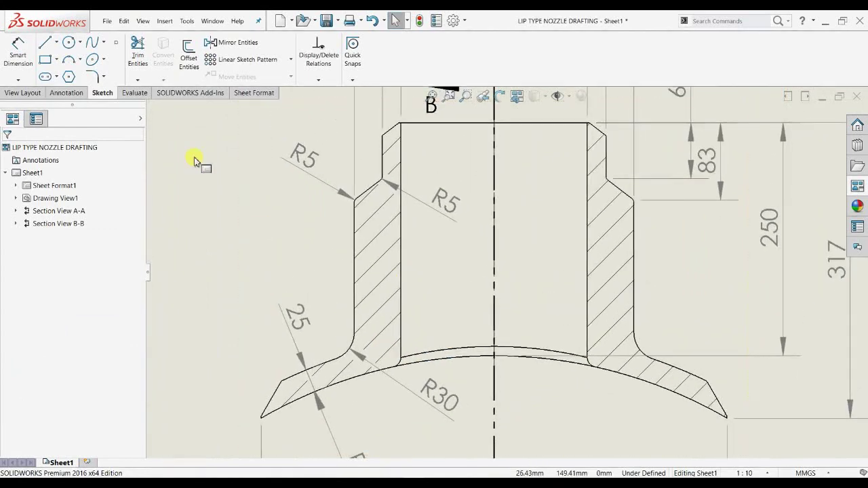
click(8, 55)
scroll(624, 332, down, 3)
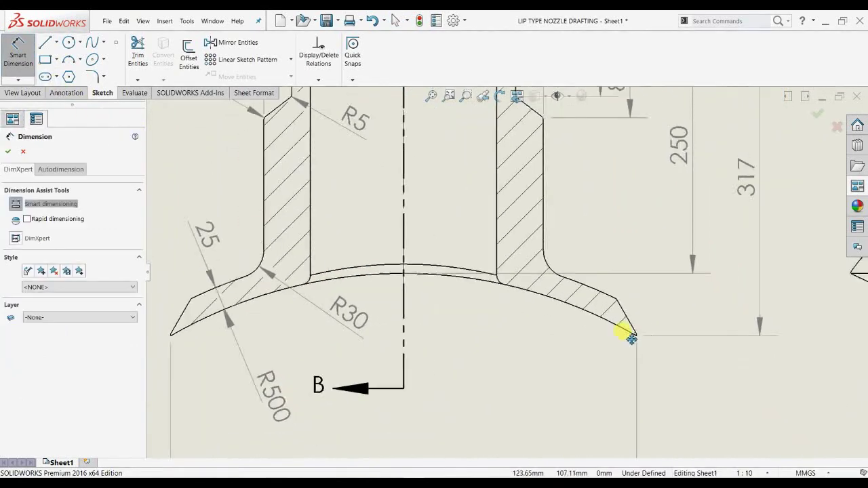
click(442, 267)
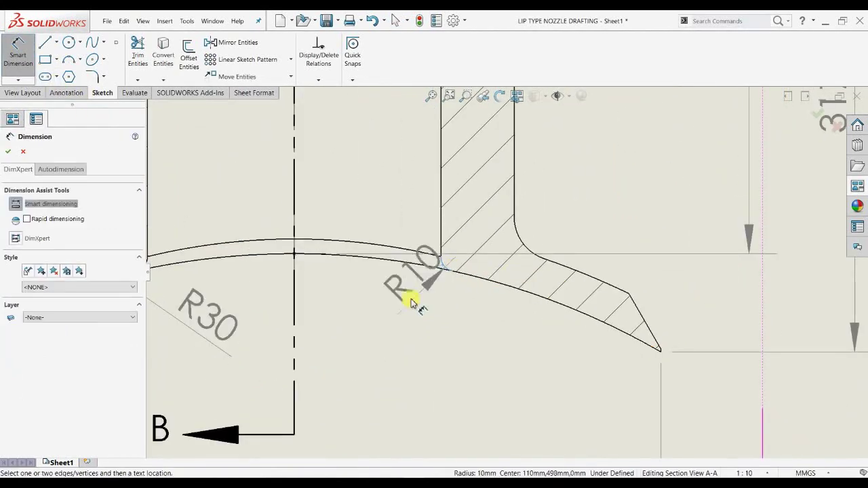
click(382, 330)
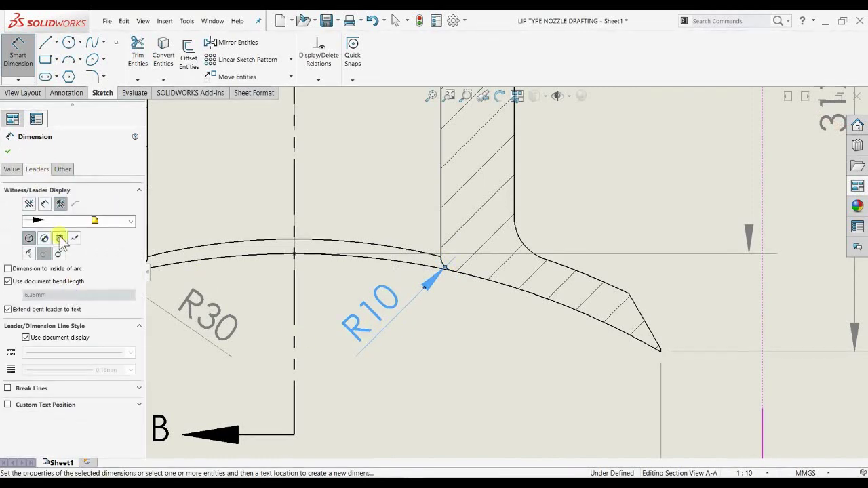
key(Escape)
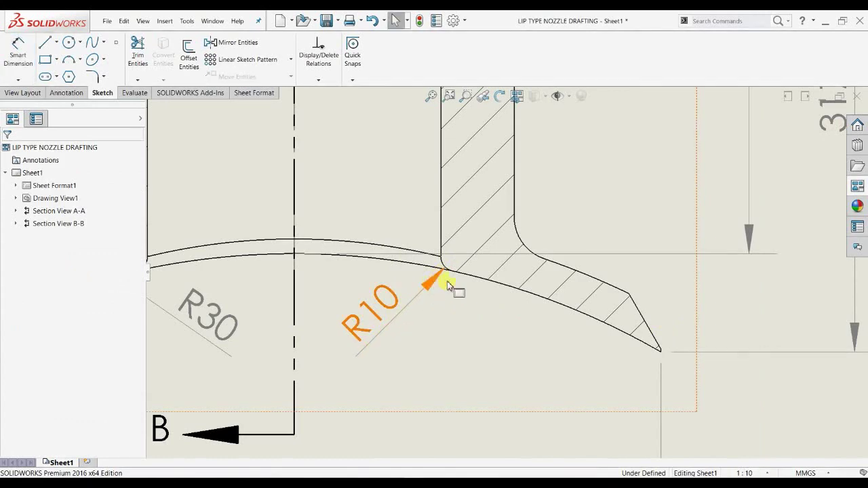
scroll(447, 288, up, 5)
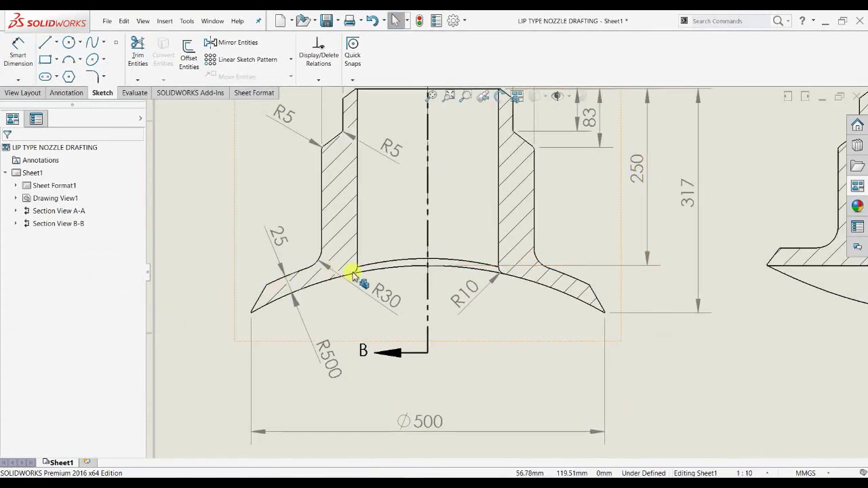
scroll(351, 273, down, 3)
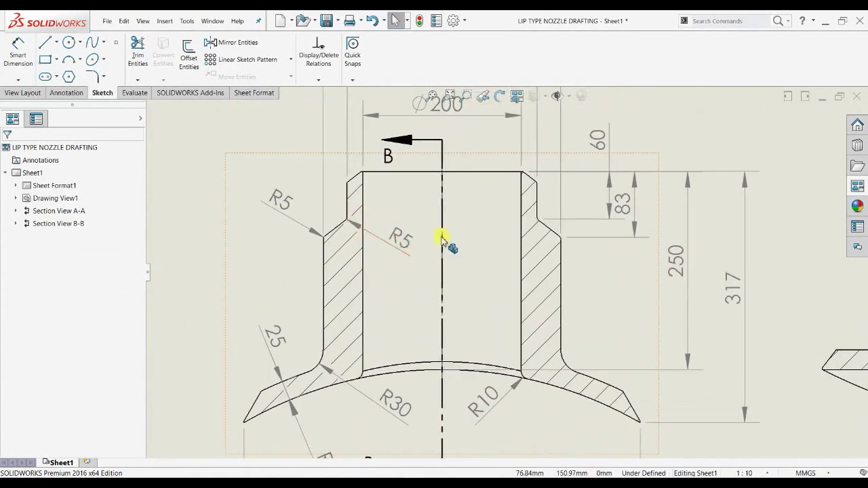
middle_drag(442, 238, 366, 264)
click(27, 61)
scroll(484, 257, down, 4)
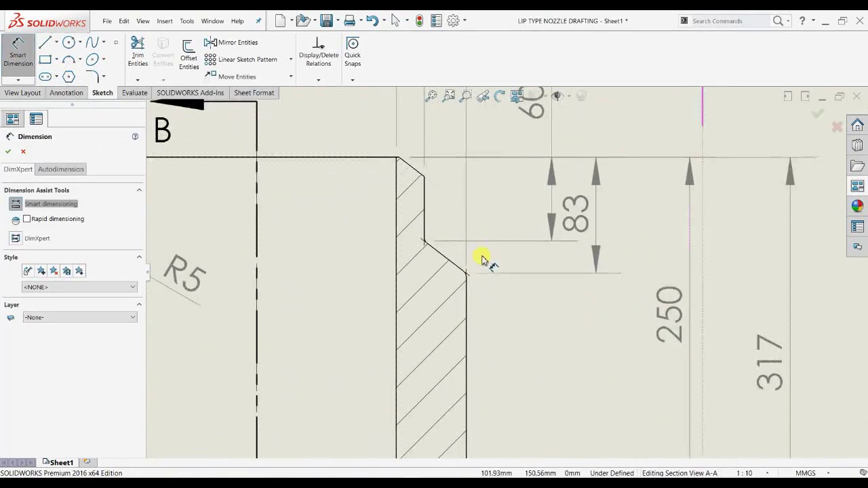
click(439, 257)
click(465, 294)
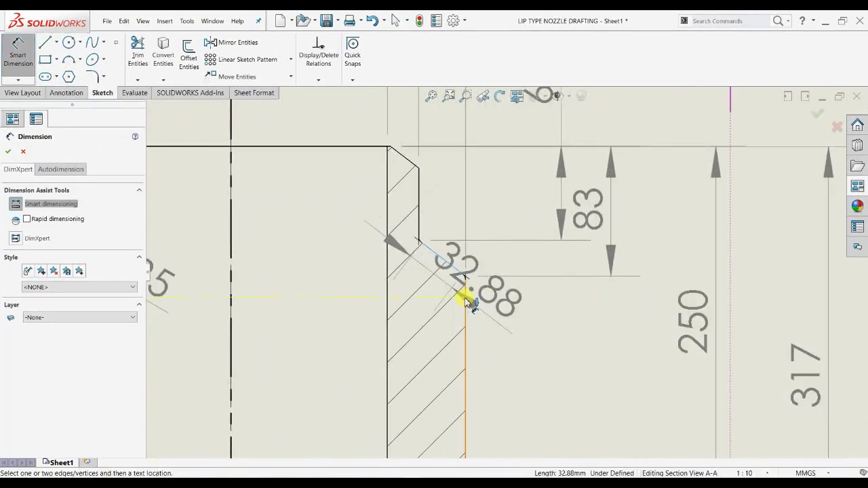
scroll(464, 316, down, 1)
key(Escape)
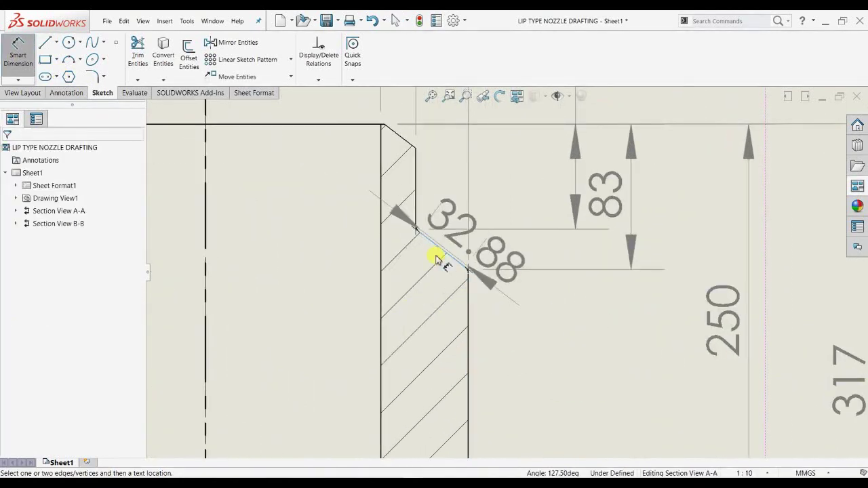
scroll(436, 256, down, 4)
key(Escape)
Sketch a horizontal line about 2.5 mm long outward from the upper corner of the outer slope in Section A-A.
click(45, 42)
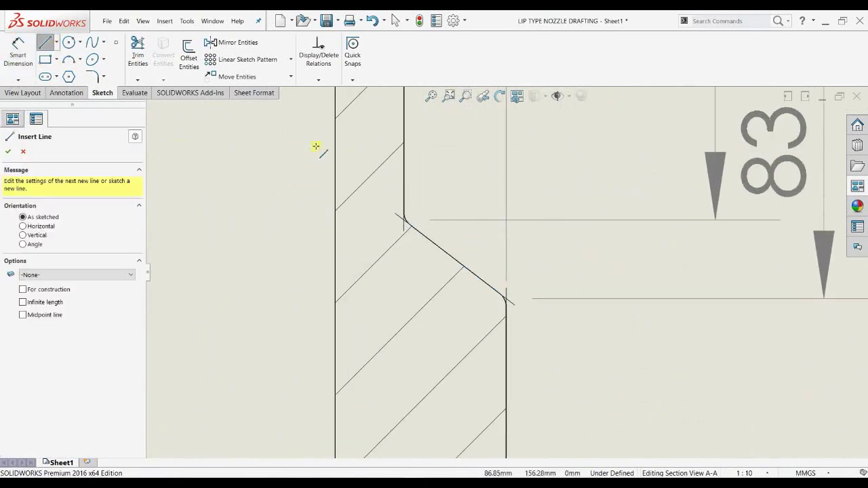
scroll(507, 291, down, 4)
click(476, 294)
scroll(483, 297, down, 2)
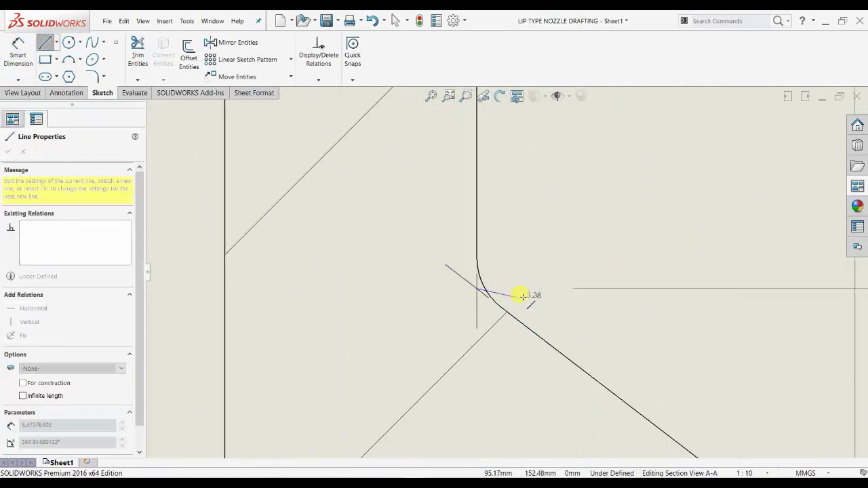
key(Escape)
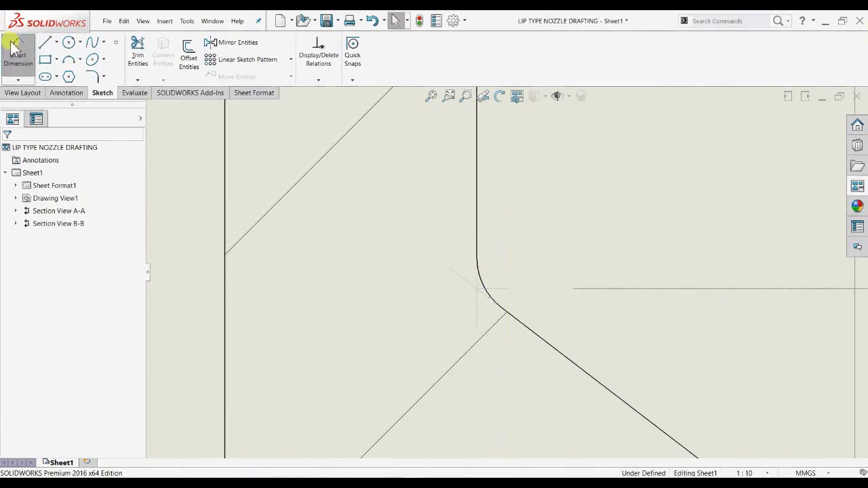
Dimension the angle between the short horizontal line and the sloped outer edge, adding it as a driven dimension.
click(18, 53)
click(500, 294)
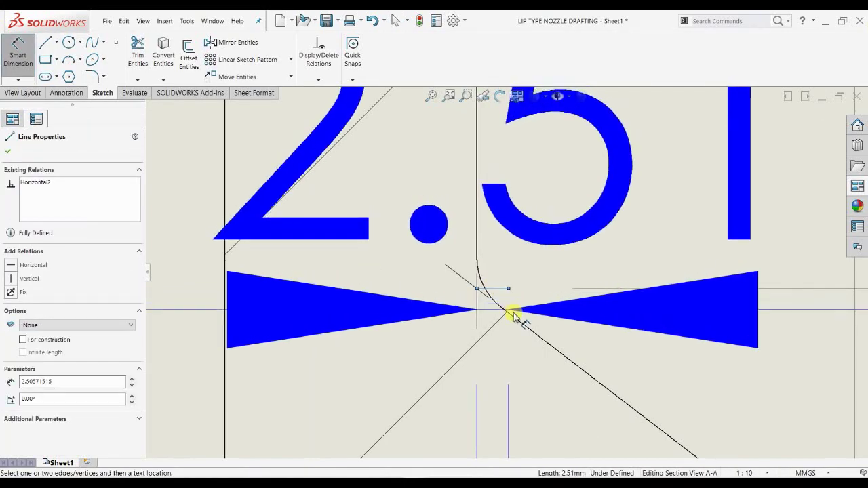
click(519, 317)
scroll(533, 271, up, 5)
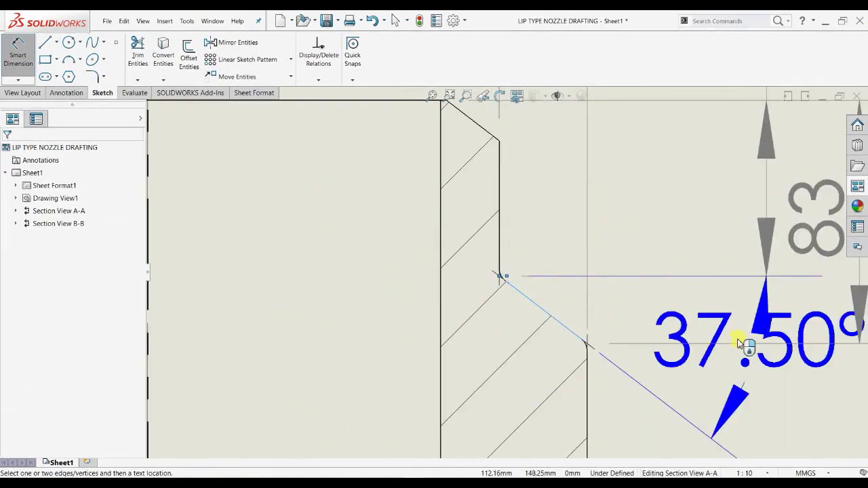
scroll(746, 349, down, 2)
click(614, 353)
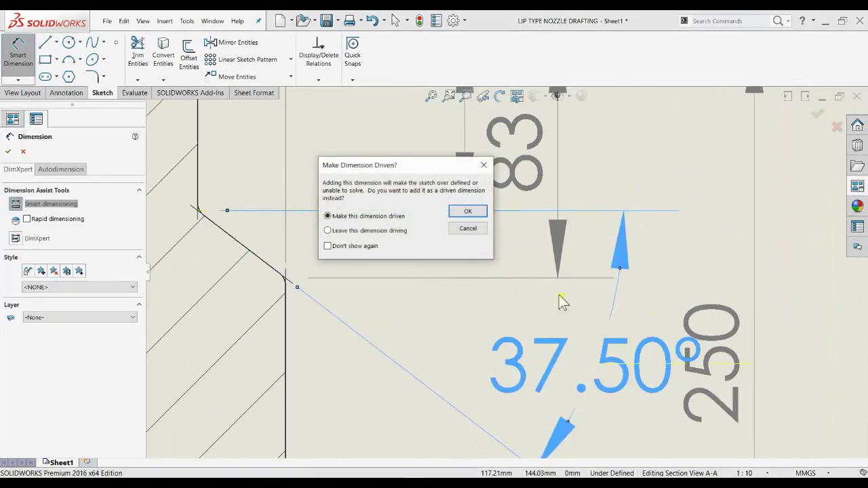
click(468, 212)
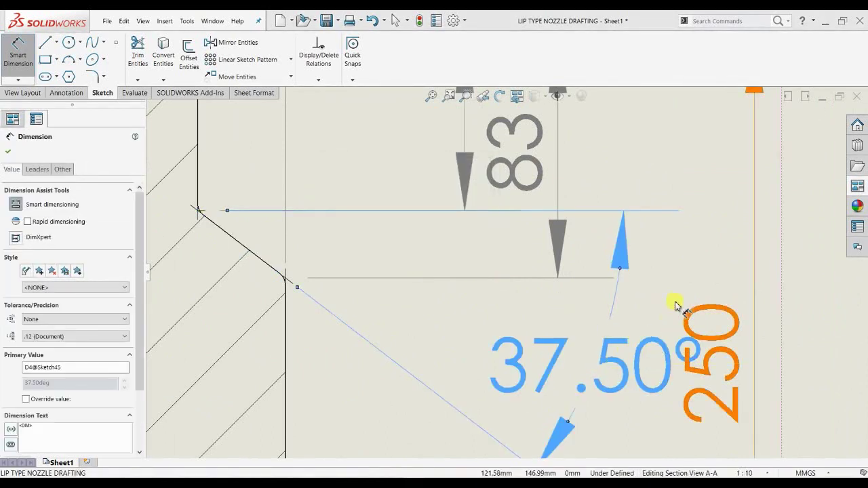
Set the slope angle dimension's precision to one decimal place.
mouse_move(658, 335)
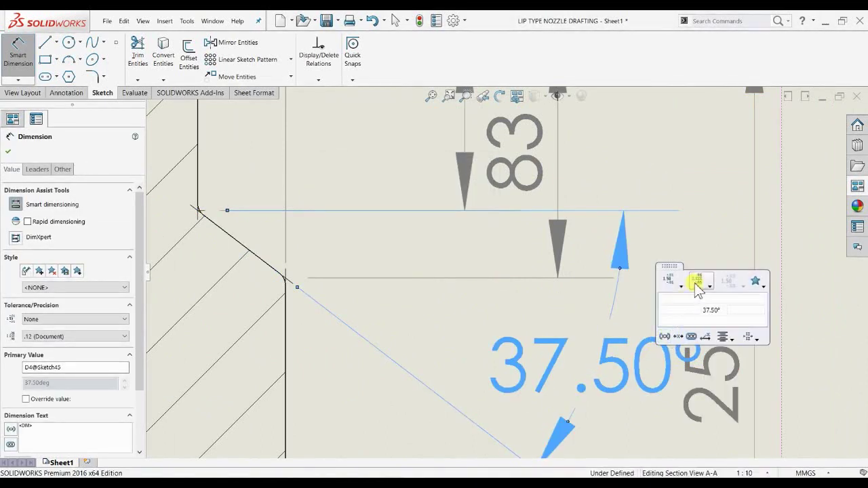
click(705, 285)
click(695, 308)
click(468, 286)
scroll(471, 282, up, 5)
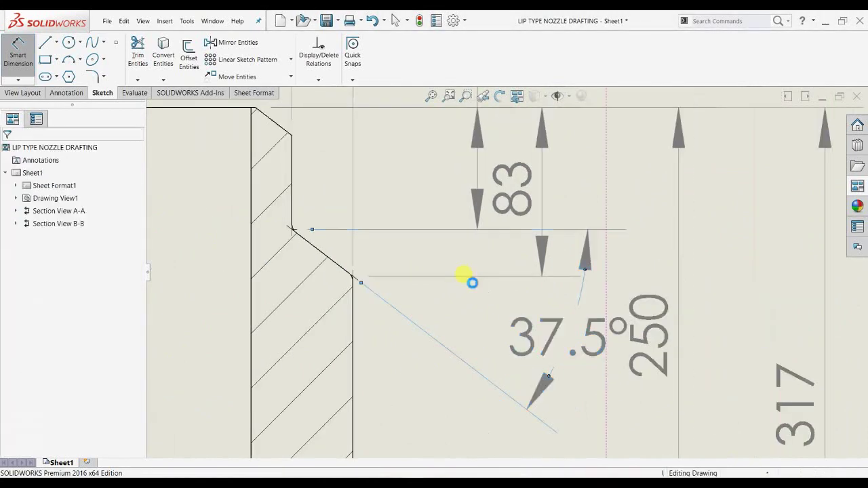
Rearrange the slope angle, 60, 83, 250 and 317 dimensions beside Section A-A so they are clearly spaced.
drag(577, 315, 647, 329)
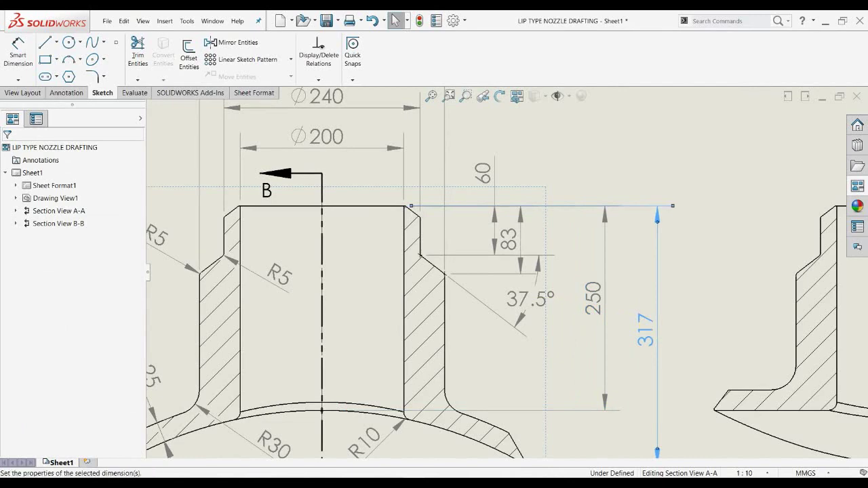
drag(519, 368, 545, 345)
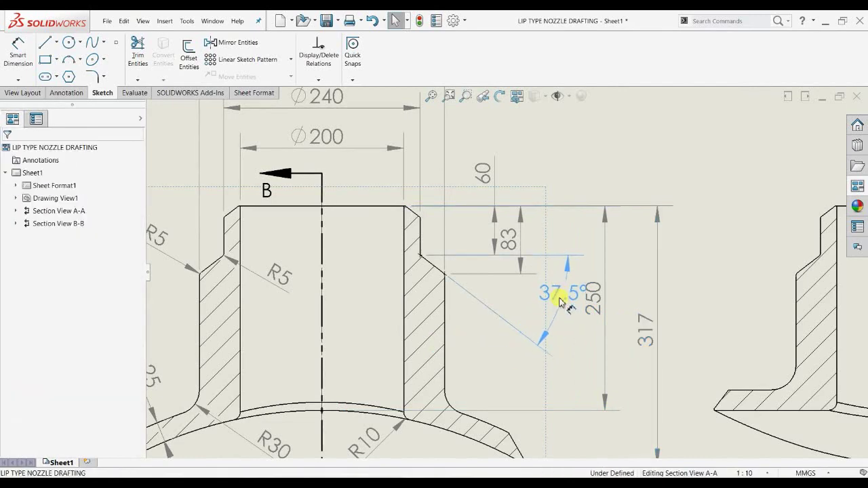
drag(494, 182, 467, 182)
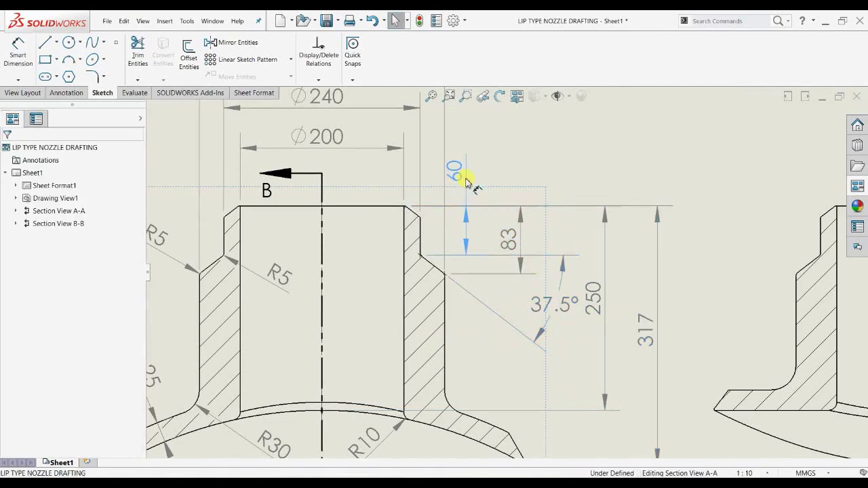
drag(509, 239, 498, 244)
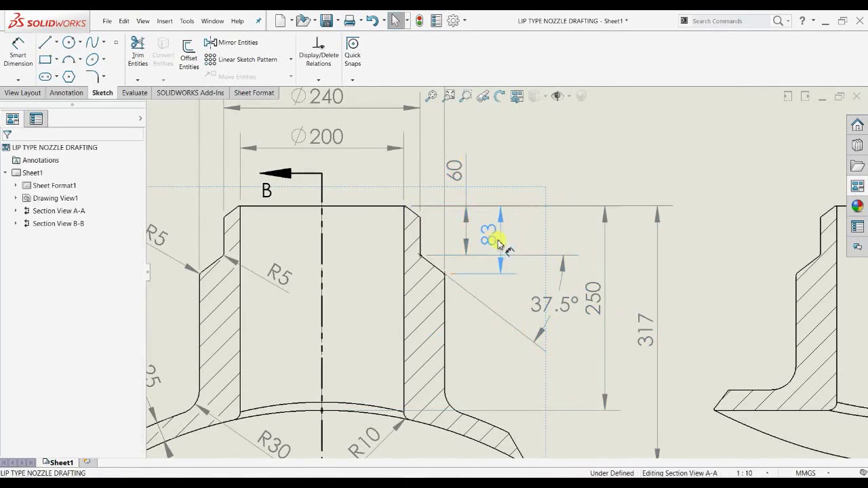
drag(499, 178, 498, 172)
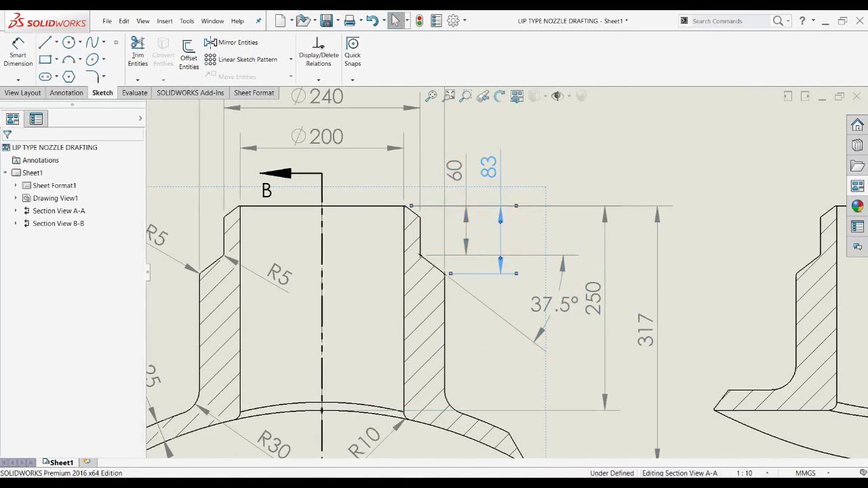
click(584, 318)
scroll(539, 298, up, 2)
click(539, 298)
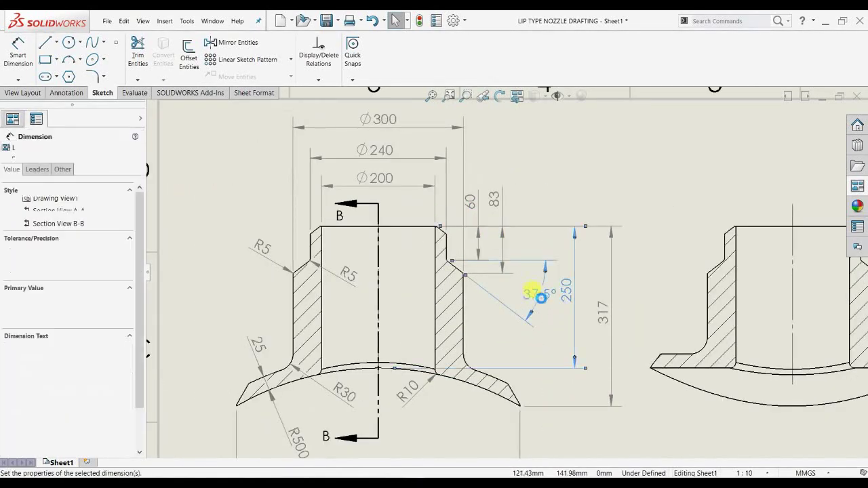
scroll(536, 295, up, 2)
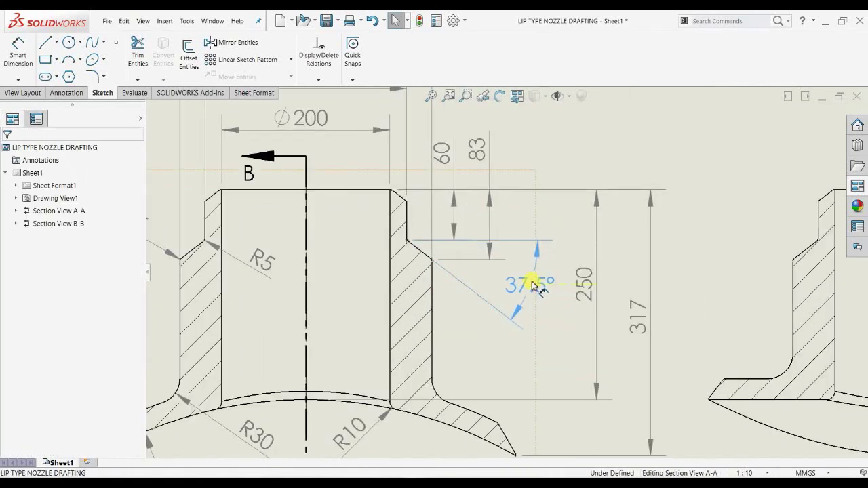
click(242, 291)
Dimension the height from the nozzle's top edge to the flange's bottom edge in Section B-B, placing it beside the view.
scroll(420, 259, down, 5)
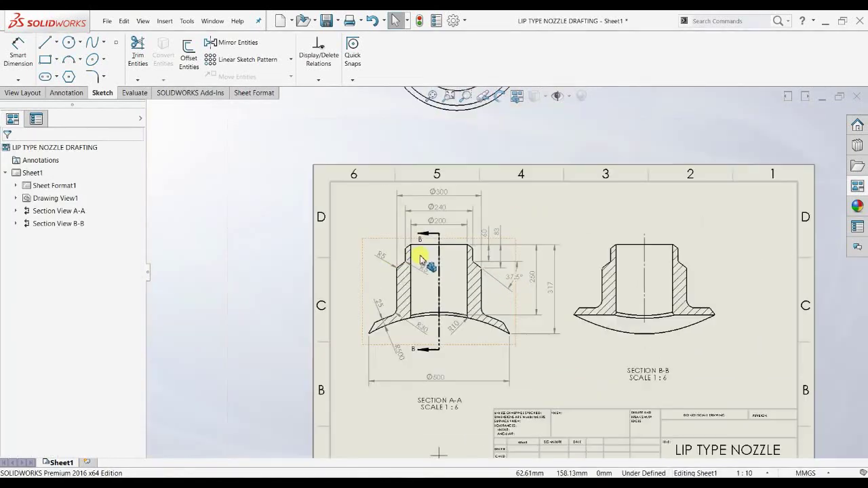
scroll(420, 259, up, 1)
scroll(519, 331, down, 2)
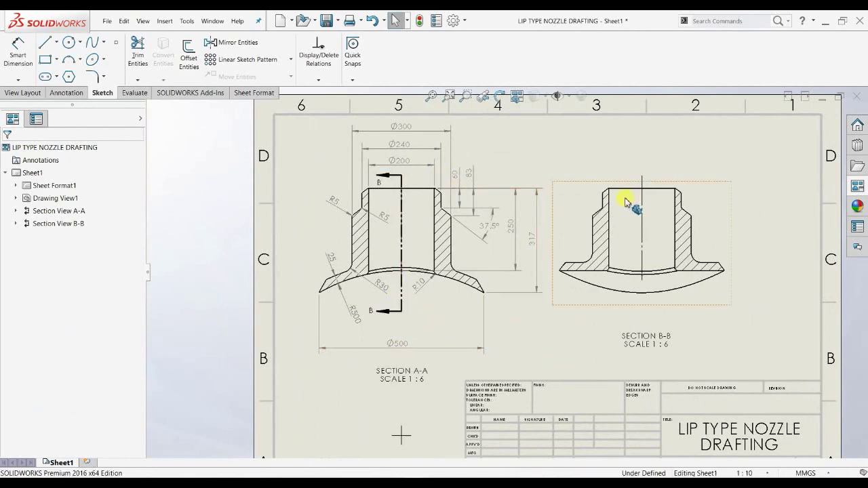
scroll(625, 202, up, 1)
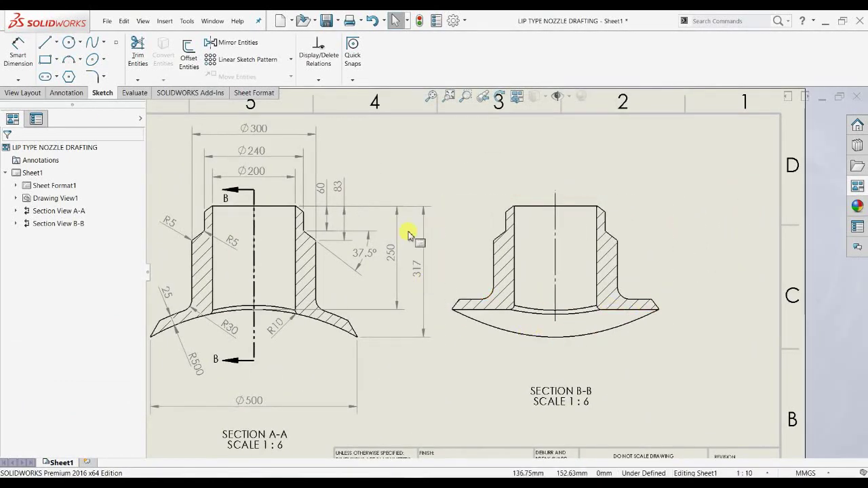
click(26, 72)
scroll(566, 322, up, 2)
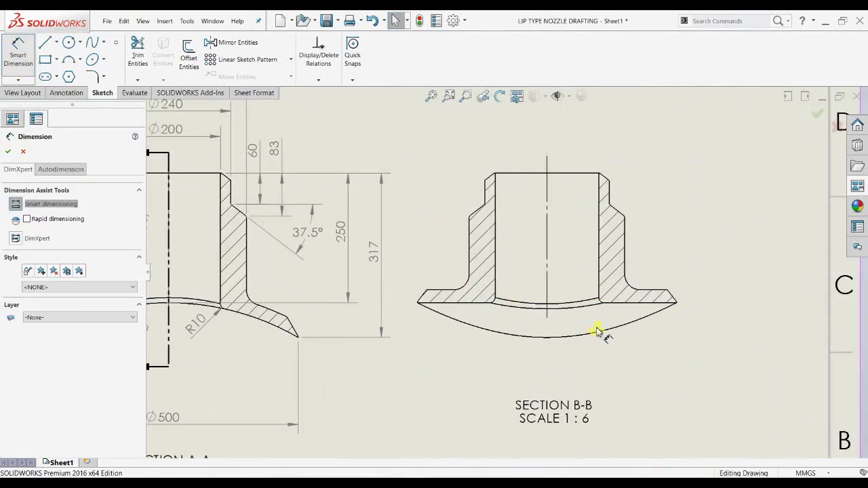
scroll(581, 161, down, 1)
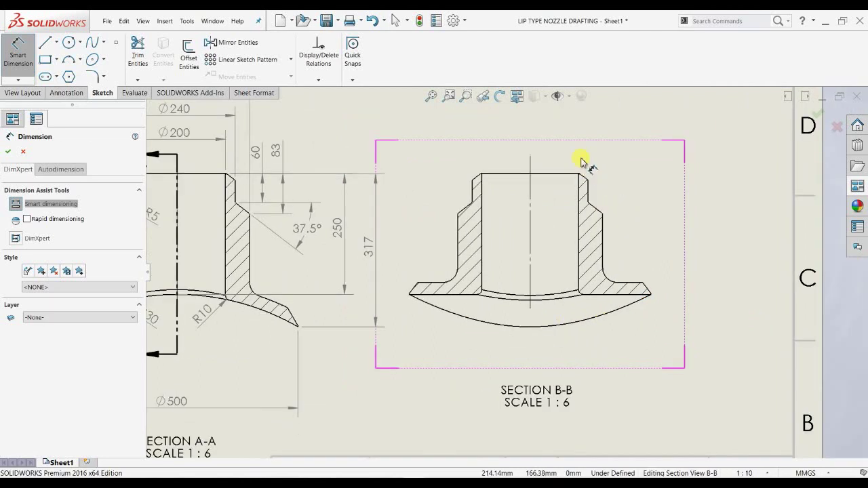
click(568, 174)
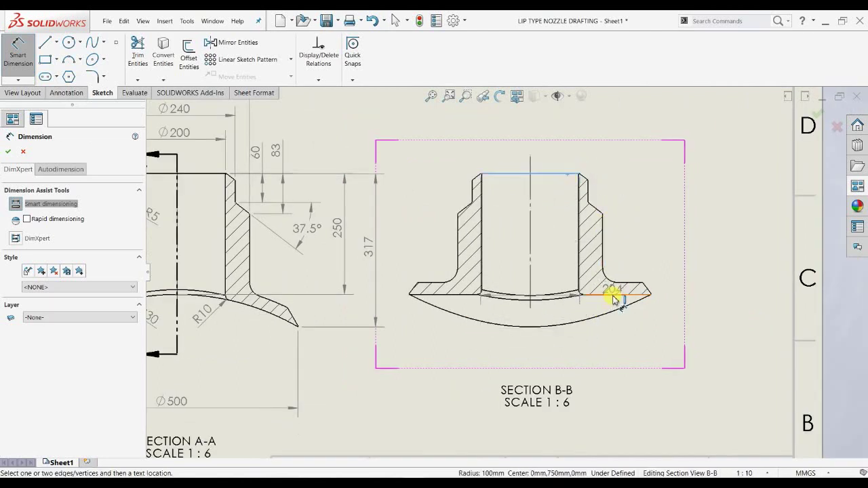
scroll(698, 237, up, 2)
click(676, 236)
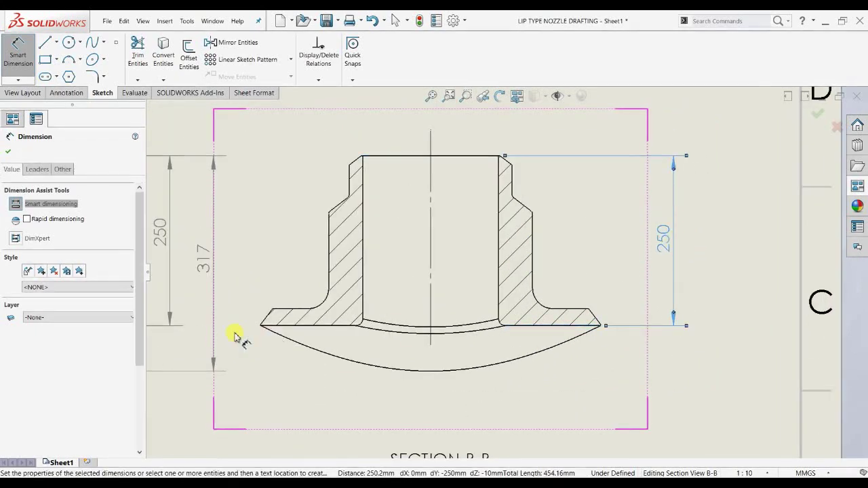
Start a detail view with a circle of about 24 mm radius around the left bevelled tip of Section A-A.
scroll(422, 248, down, 2)
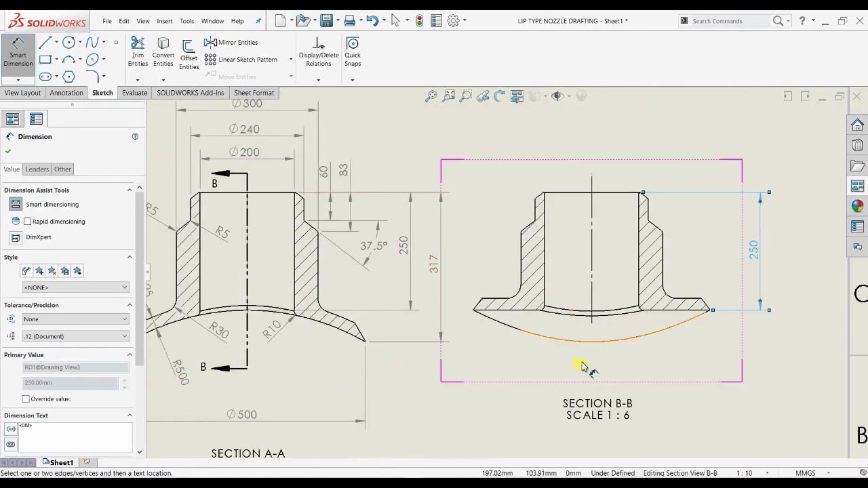
middle_drag(548, 356, 552, 353)
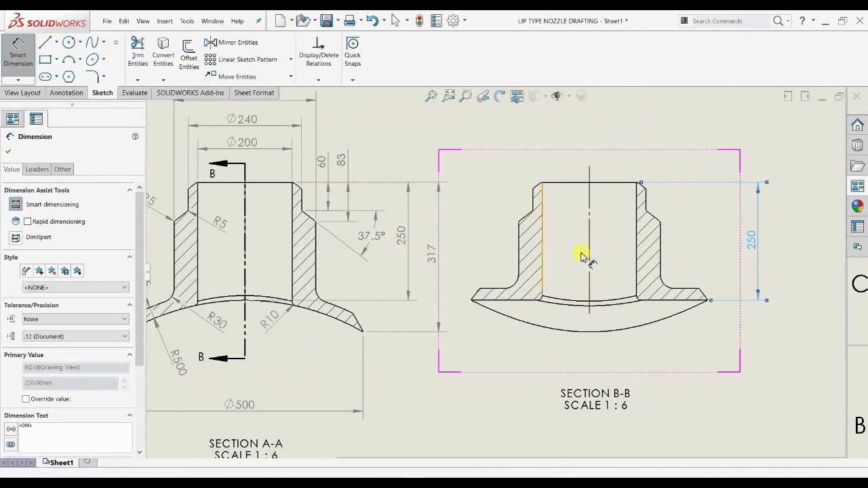
middle_drag(448, 303, 478, 292)
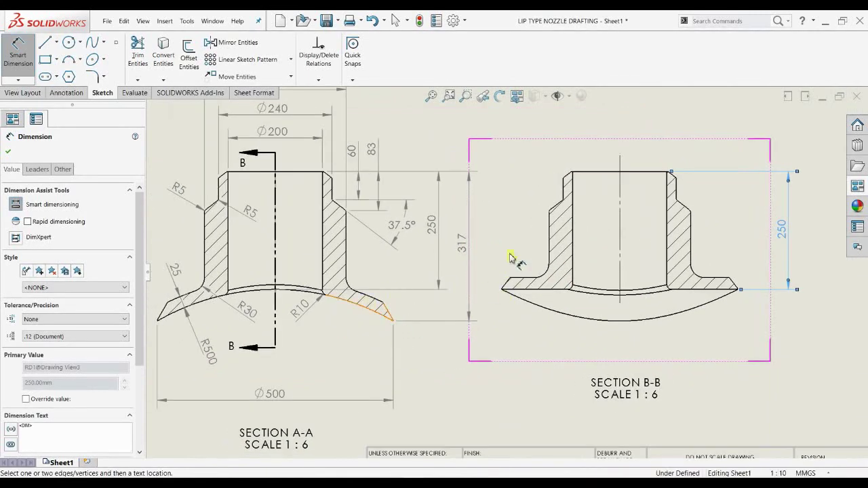
scroll(366, 207, up, 2)
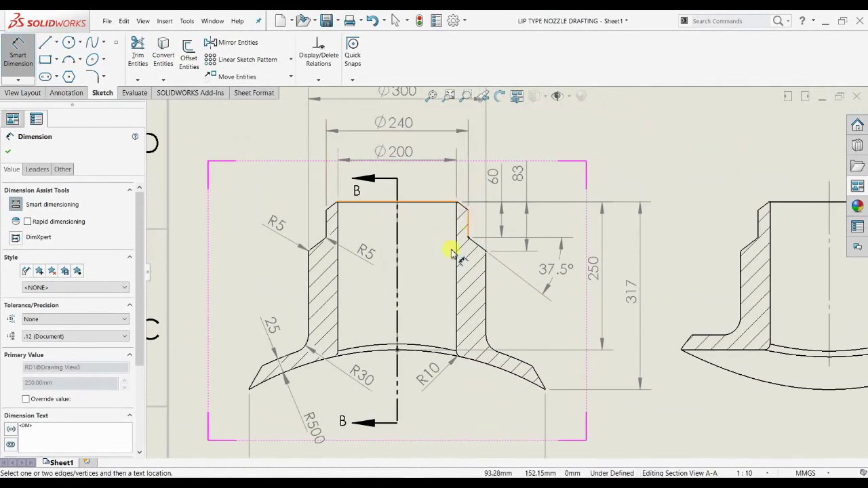
click(27, 93)
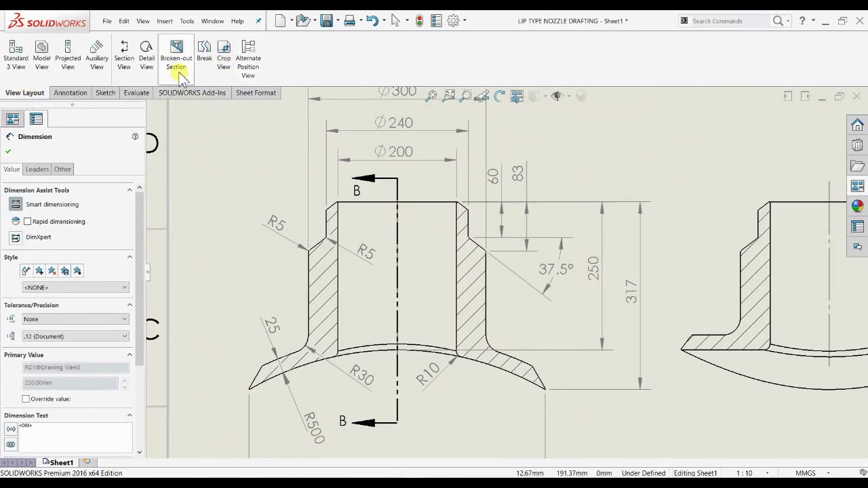
click(147, 55)
scroll(352, 216, down, 8)
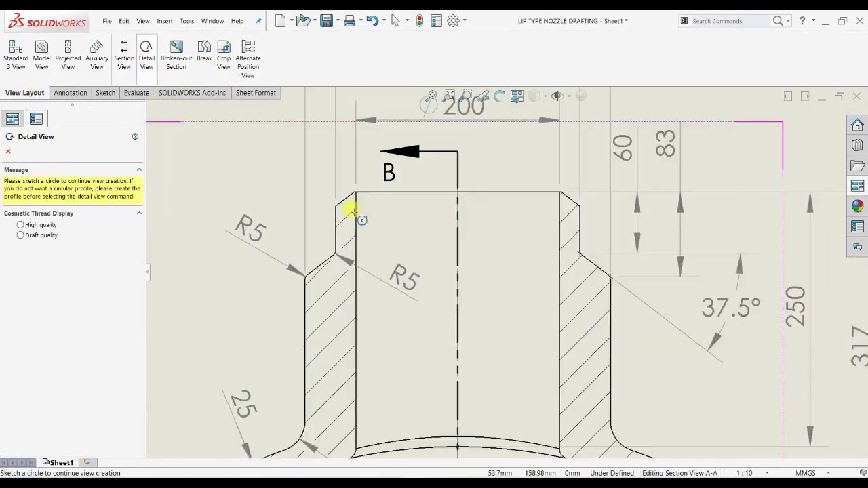
drag(450, 226, 395, 274)
click(378, 248)
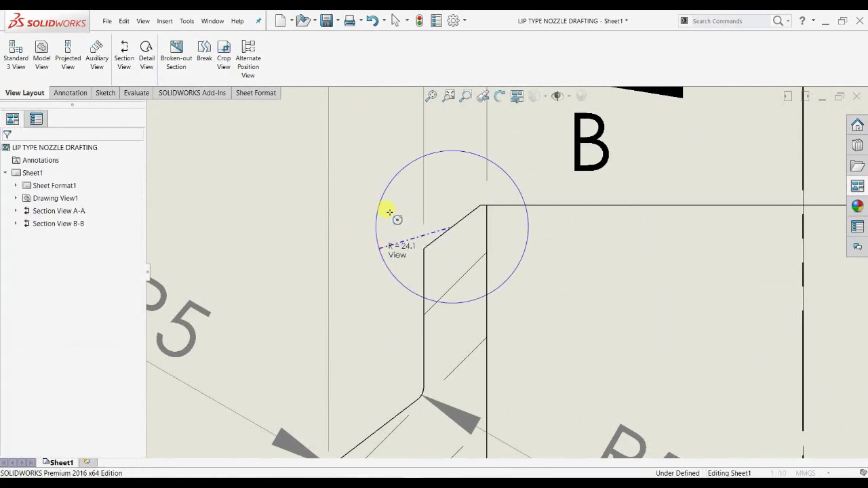
Give the new detail view a custom scale of 1:2 and place it above Section B-B.
scroll(411, 243, up, 3)
scroll(539, 266, up, 6)
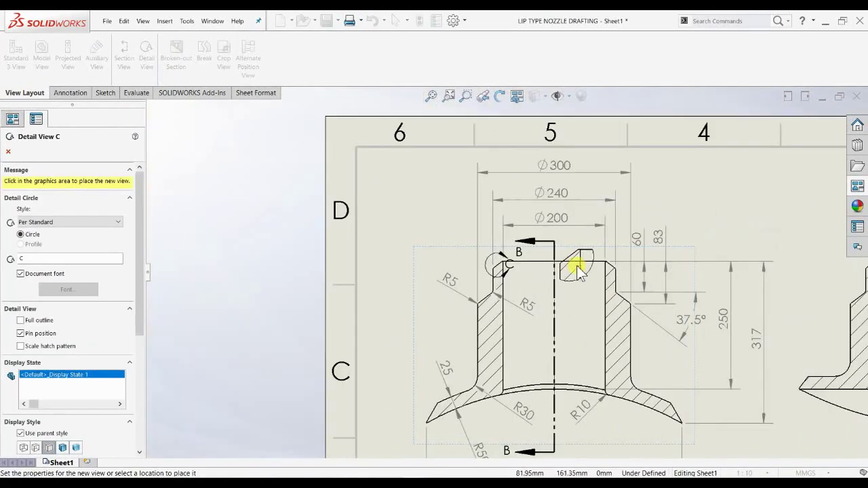
middle_drag(578, 269, 261, 271)
scroll(523, 251, down, 2)
scroll(621, 233, up, 4)
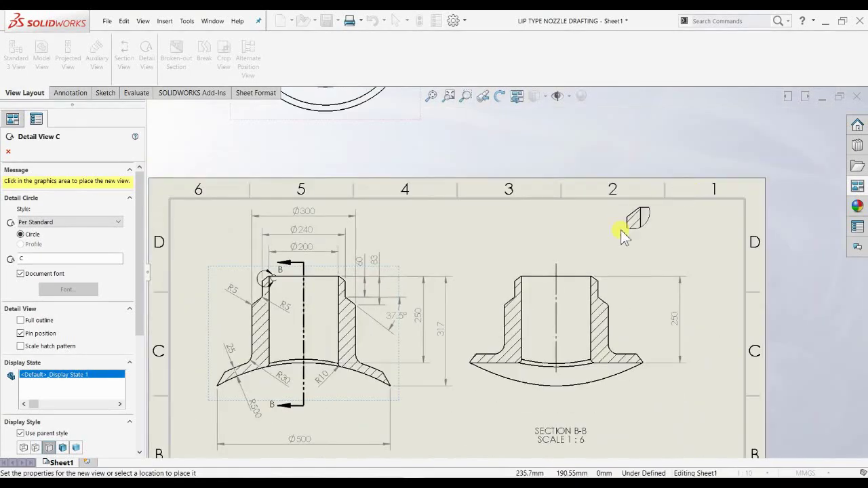
scroll(474, 265, down, 1)
drag(144, 313, 64, 380)
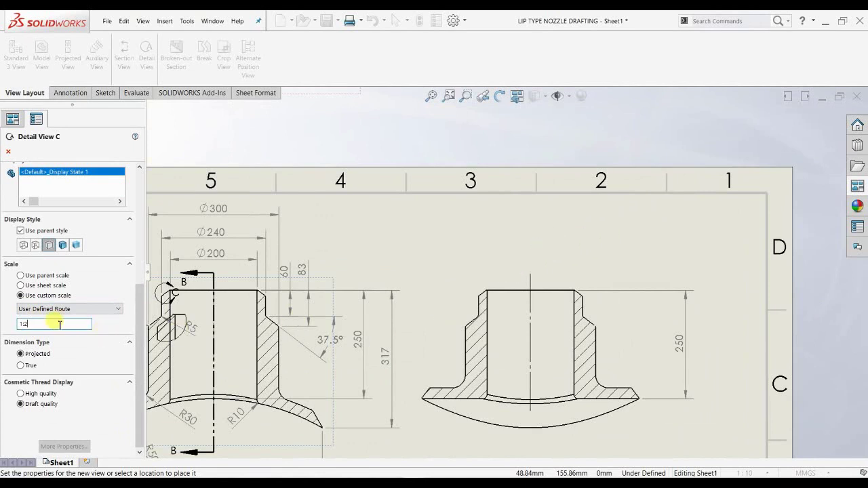
scroll(679, 188, down, 1)
click(559, 276)
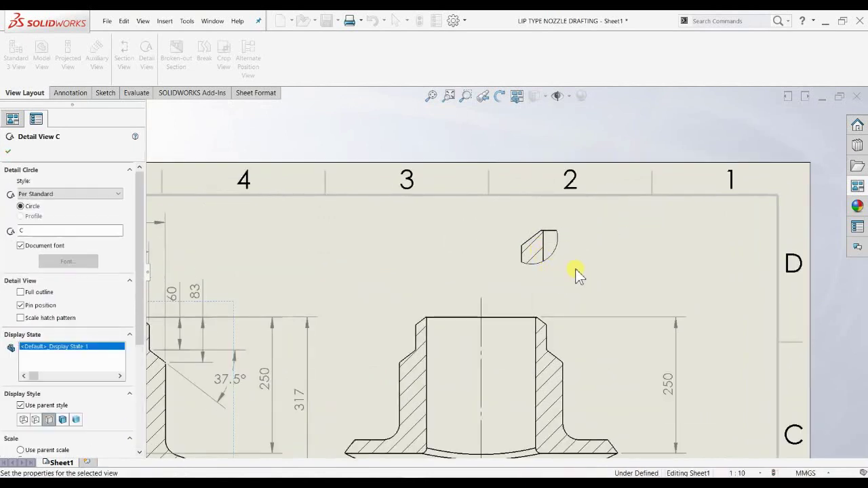
Shift Detail C nearer to the sheet's right border and bring its label closer beneath it.
drag(574, 255, 643, 243)
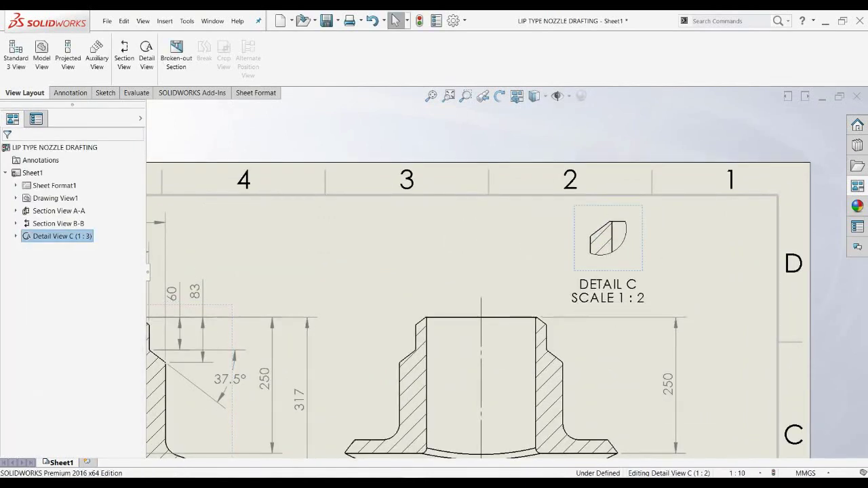
drag(613, 290, 612, 283)
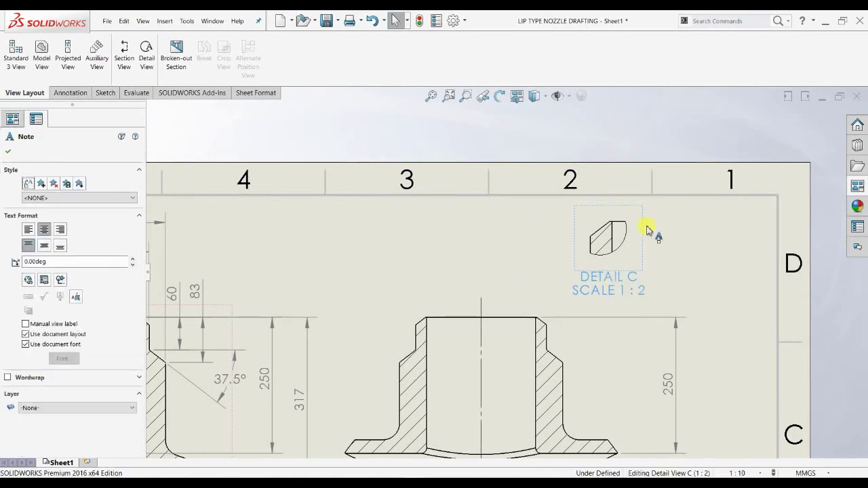
click(649, 232)
Move Detail C to the space above the title block, and raise the Section B-B label closer to its view.
scroll(604, 252, up, 5)
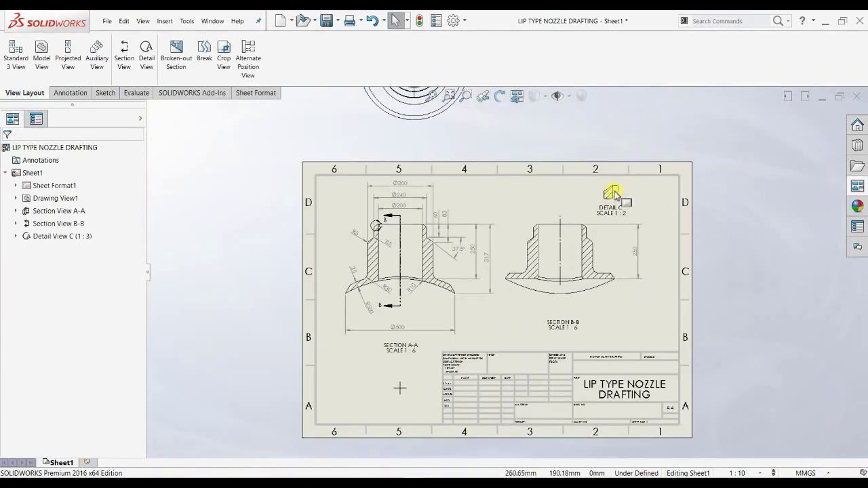
scroll(618, 195, down, 2)
drag(629, 201, 623, 348)
click(500, 356)
drag(536, 359, 548, 336)
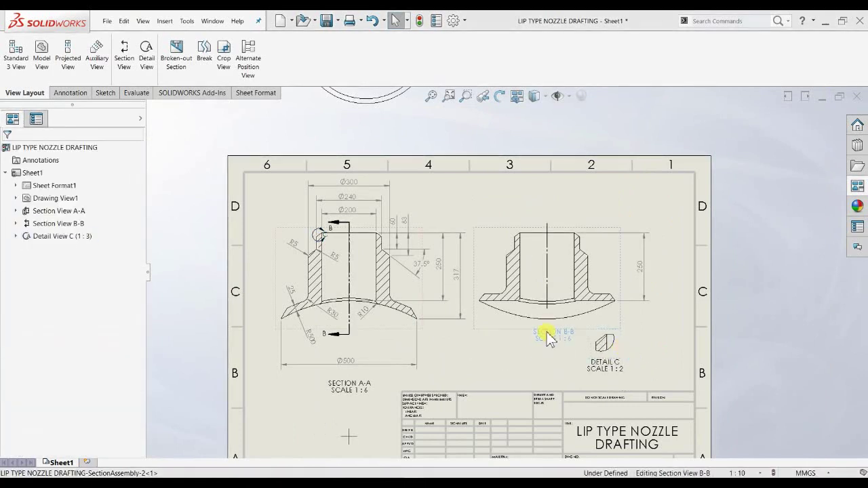
click(555, 336)
click(631, 353)
scroll(614, 368, down, 2)
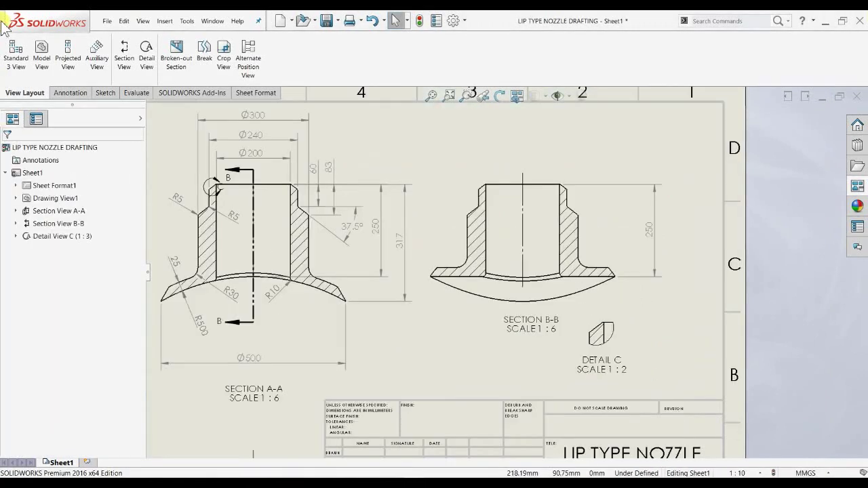
Dimension the overall flange width in Section B-B between its two outer bottom corners, placing the dimension under the flange.
click(105, 93)
click(18, 54)
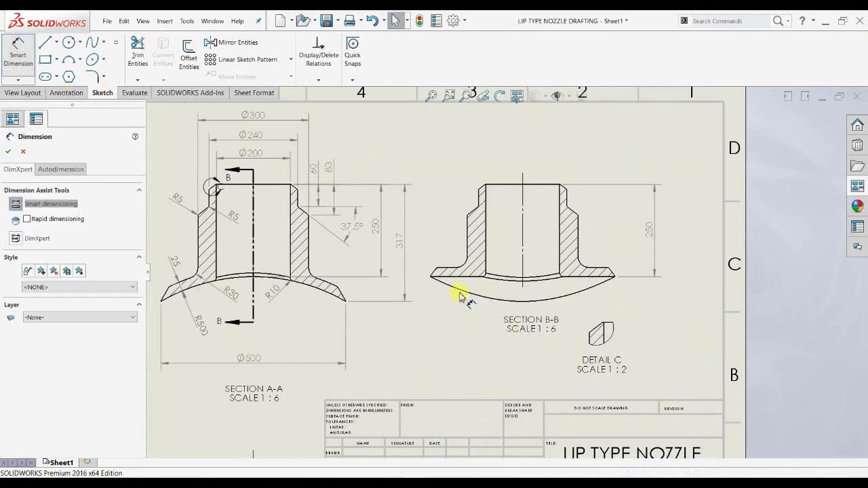
scroll(440, 281, down, 2)
scroll(441, 281, down, 5)
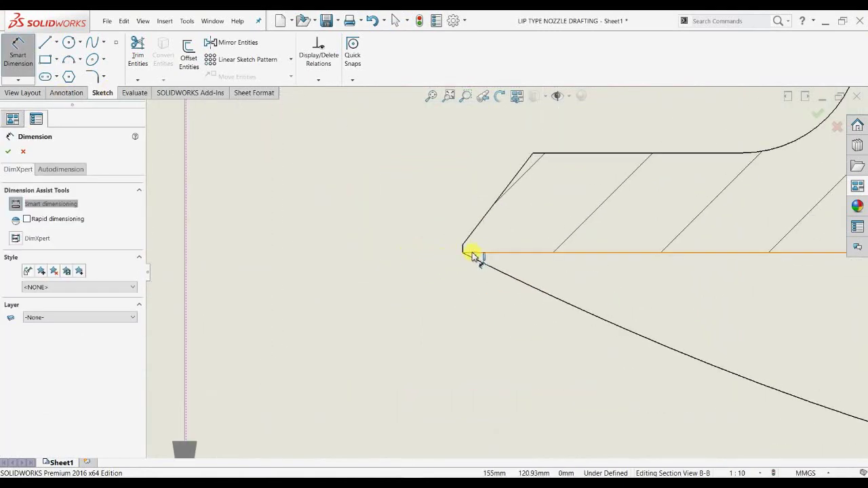
click(462, 252)
scroll(519, 267, up, 5)
key(Escape)
scroll(488, 267, down, 5)
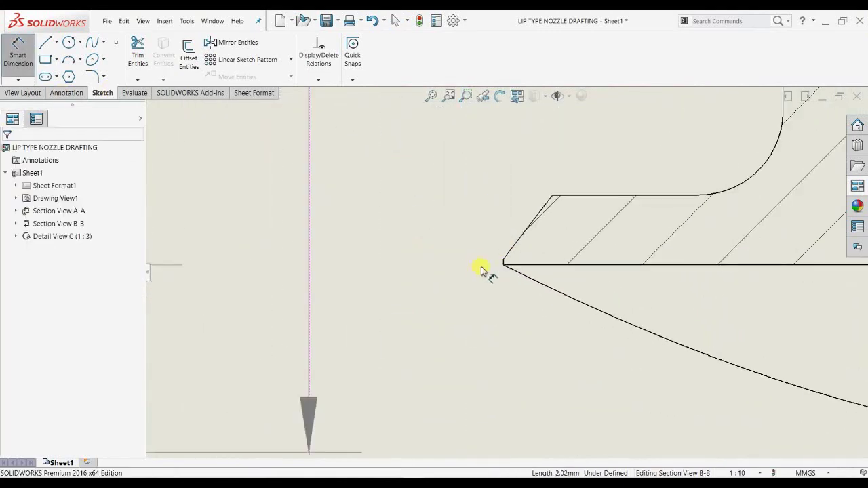
click(508, 266)
scroll(510, 267, up, 5)
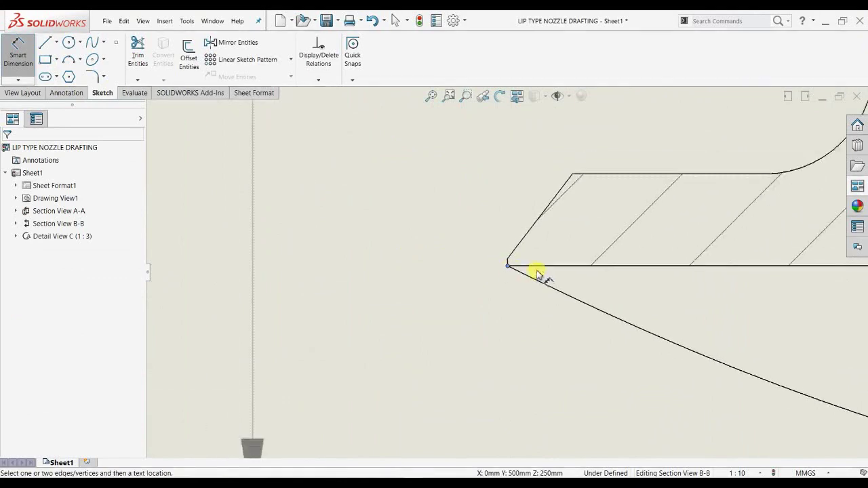
middle_drag(726, 251, 208, 258)
middle_drag(708, 263, 360, 279)
scroll(583, 290, down, 2)
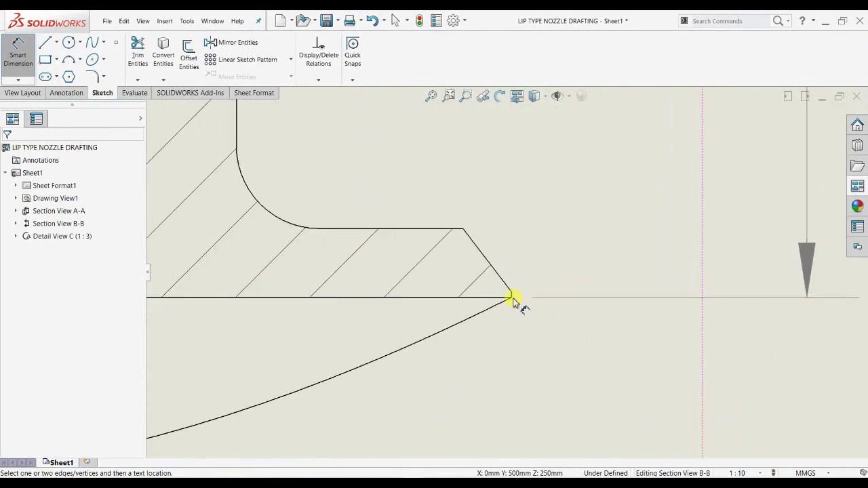
click(513, 299)
scroll(525, 301, up, 2)
middle_drag(318, 367, 606, 290)
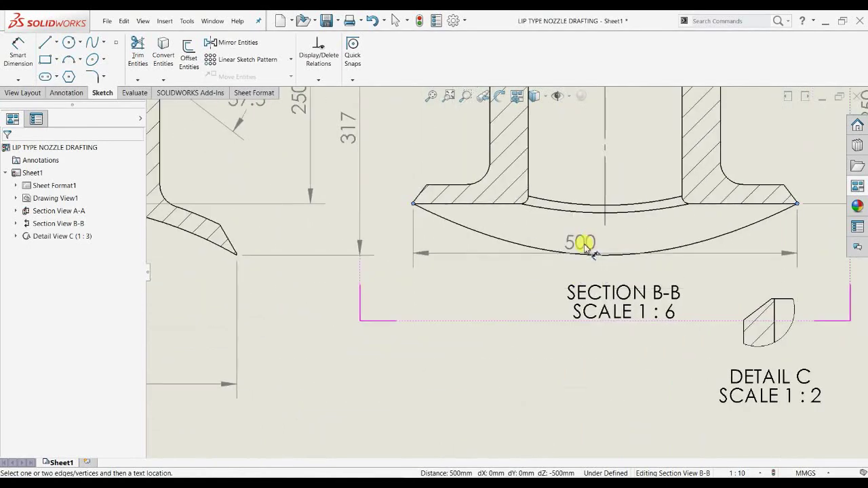
click(590, 248)
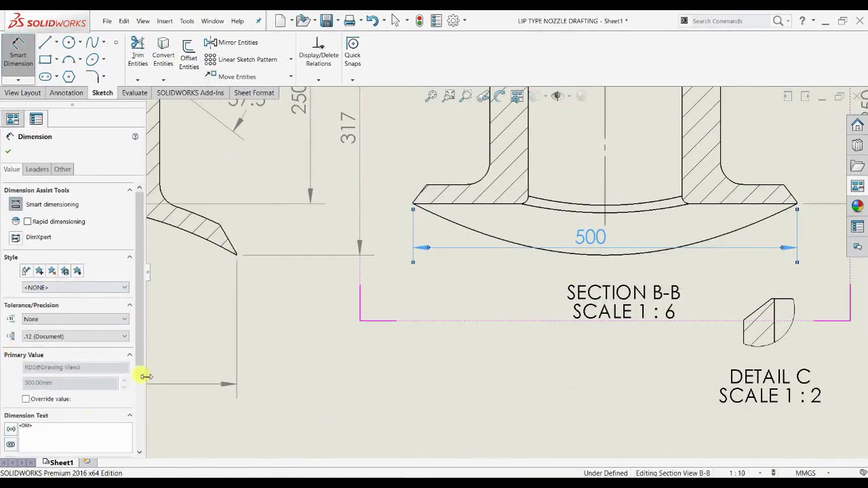
Add the diameter symbol to Section B-B's flange width dimension and place it below the arc, lowering the view label to make room.
drag(137, 345, 139, 427)
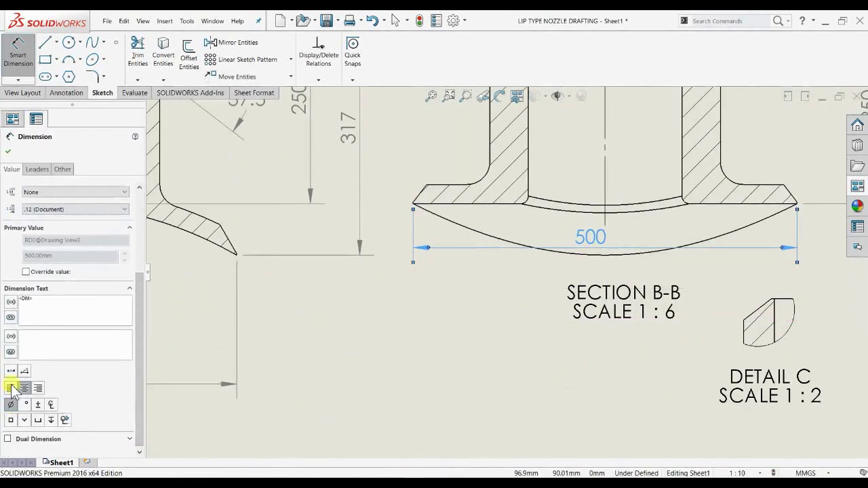
click(10, 151)
drag(616, 306, 606, 341)
drag(599, 246, 601, 285)
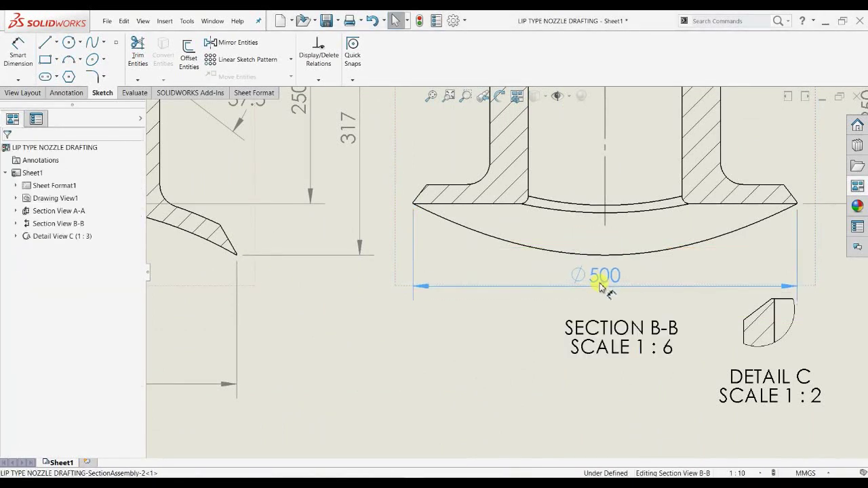
click(633, 280)
Move Detail C clear of the flange width dimension, toward the sheet's right border.
scroll(374, 323, up, 4)
scroll(648, 344, down, 1)
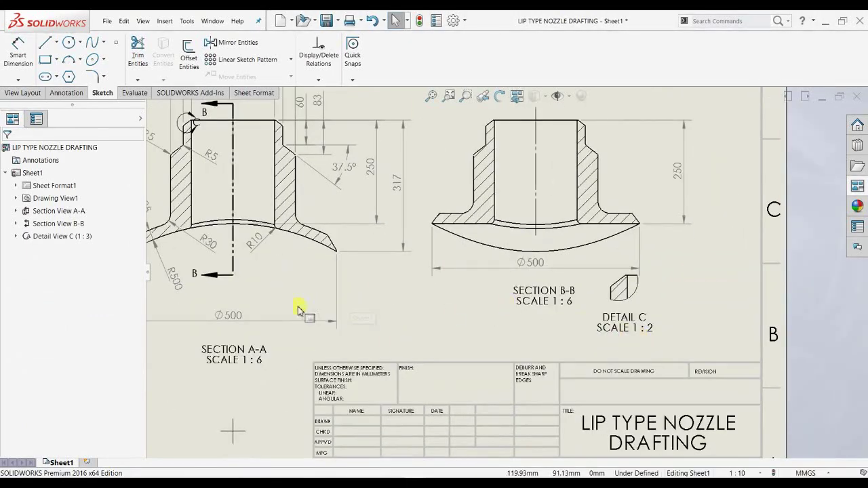
scroll(554, 273, down, 1)
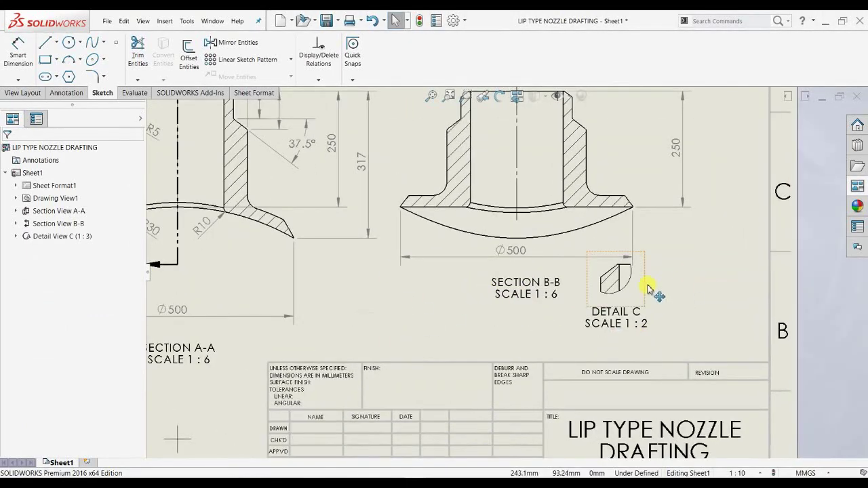
drag(647, 288, 741, 304)
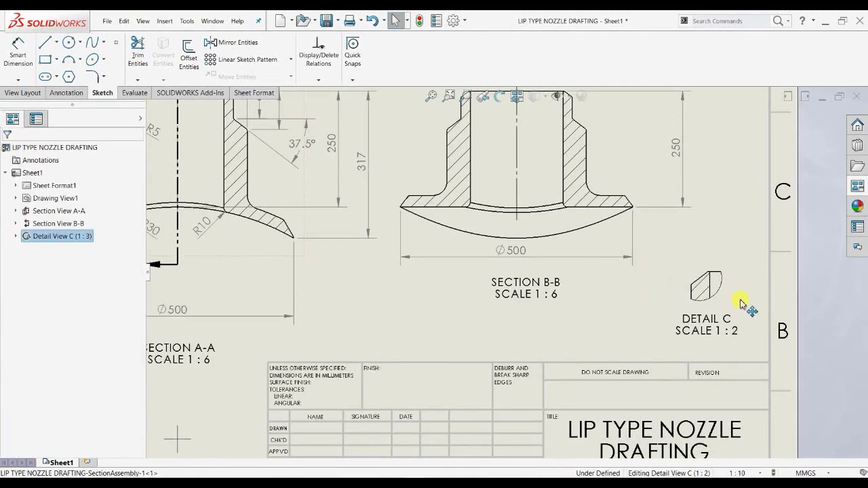
Set the detail circle on Section A-A to the With Leader style and move its letter C out to the left.
mouse_move(441, 285)
middle_down()
mouse_move(596, 347)
mouse_move(837, 420)
middle_up()
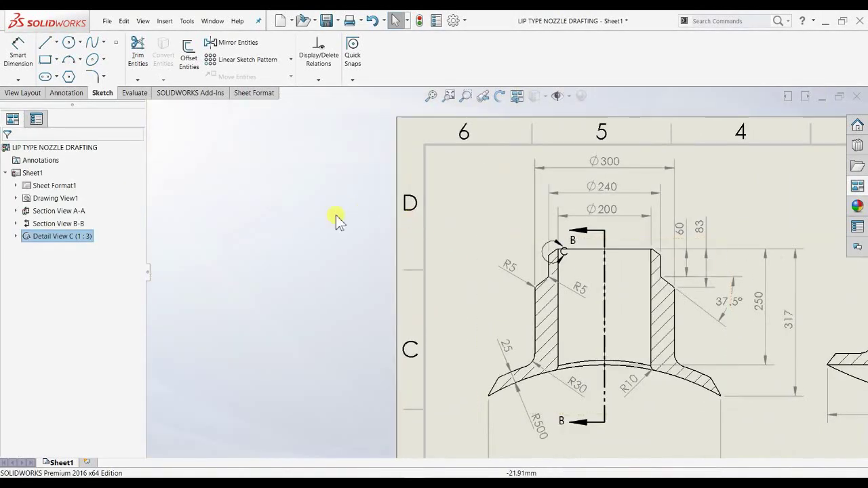
scroll(590, 266, down, 3)
drag(728, 288, 666, 276)
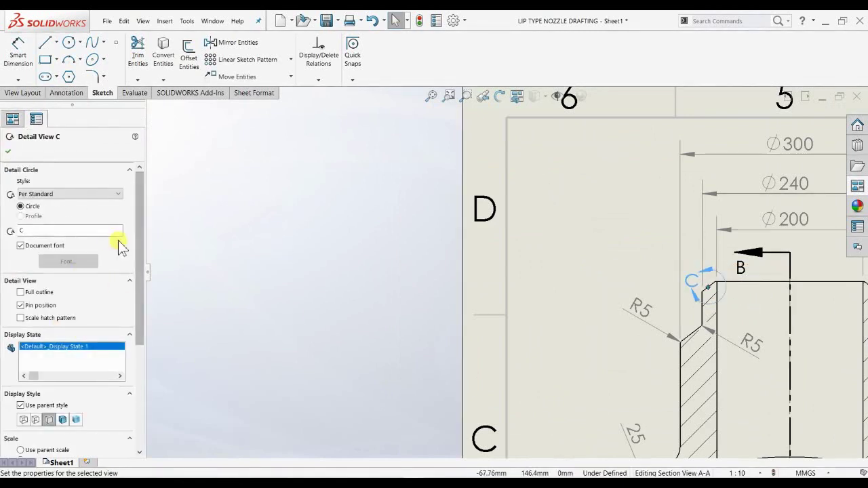
drag(143, 235, 164, 224)
click(73, 194)
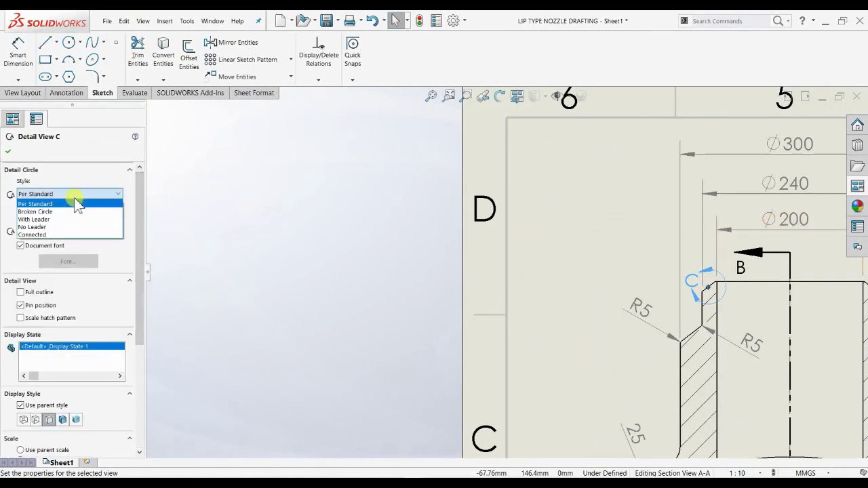
click(55, 218)
click(52, 195)
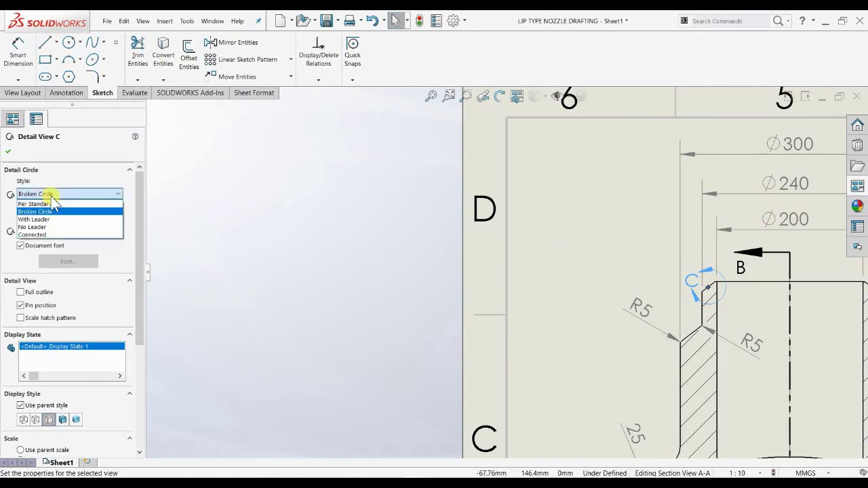
click(41, 221)
scroll(841, 246, down, 2)
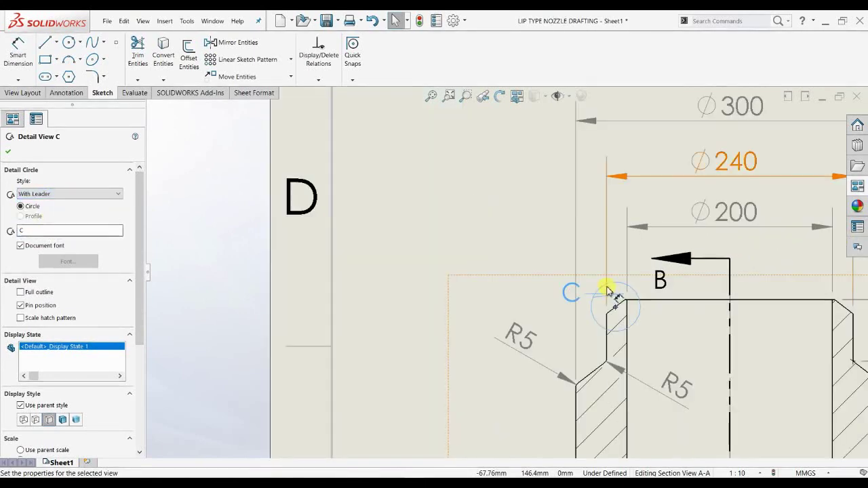
key(Escape)
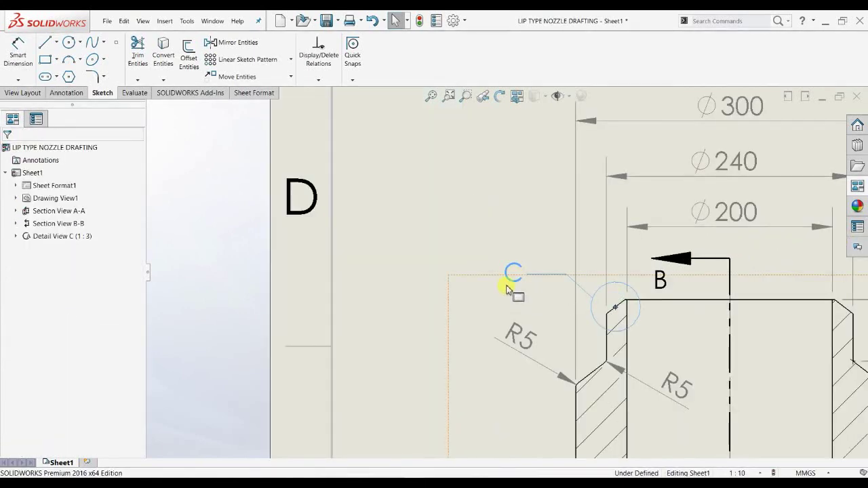
Try to dimension the short land between the bevel's top corner and the bore edge in Detail C.
scroll(507, 285, up, 5)
middle_drag(623, 269, 467, 229)
click(18, 56)
middle_drag(626, 345, 442, 291)
scroll(672, 352, down, 3)
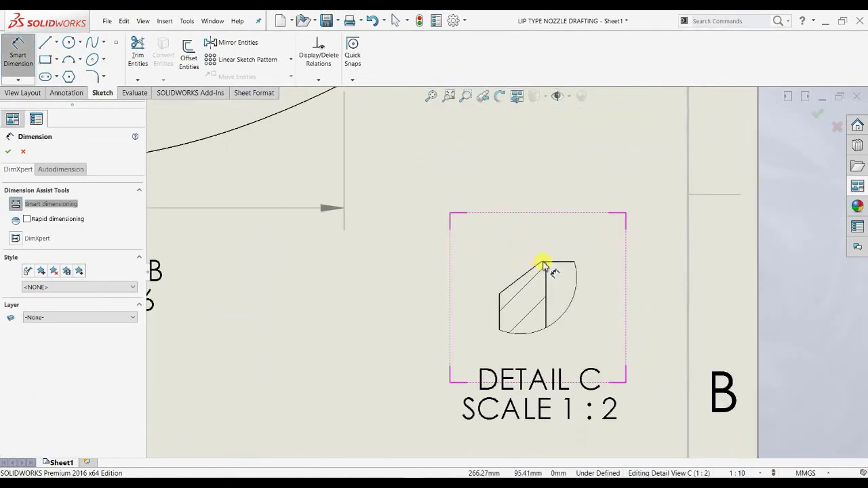
scroll(564, 275, down, 2)
click(18, 67)
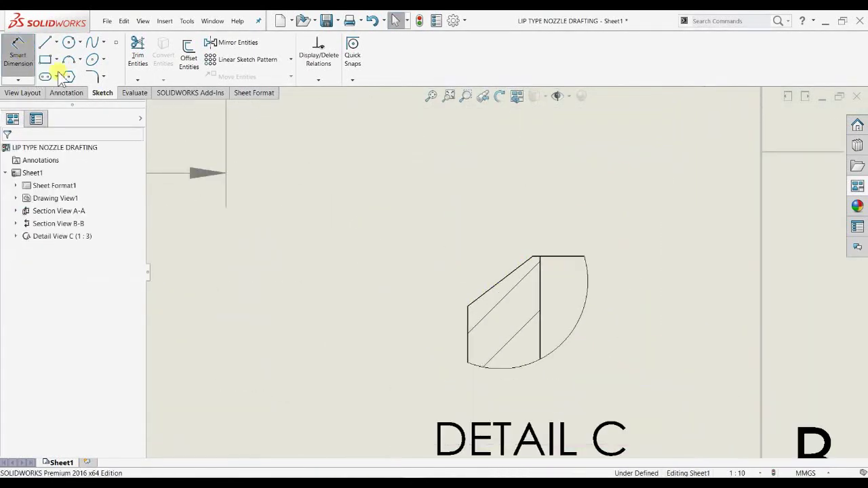
click(19, 56)
scroll(505, 254, down, 2)
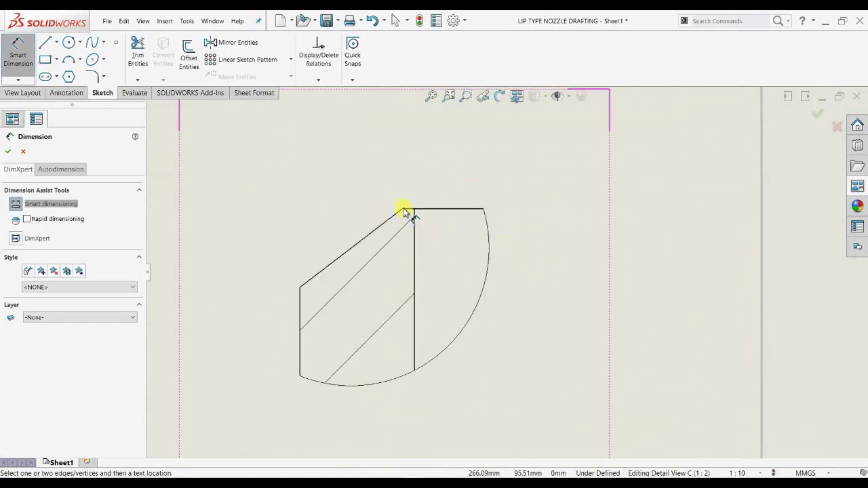
key(Escape)
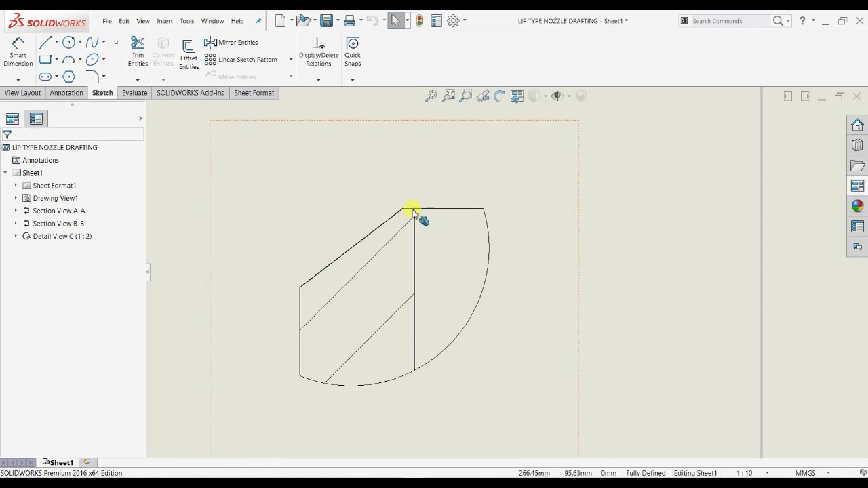
scroll(413, 212, down, 2)
click(16, 63)
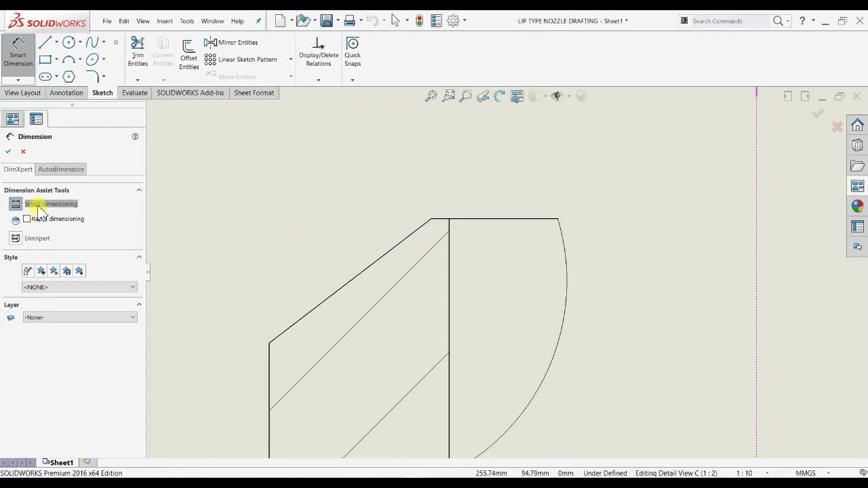
click(44, 169)
click(15, 171)
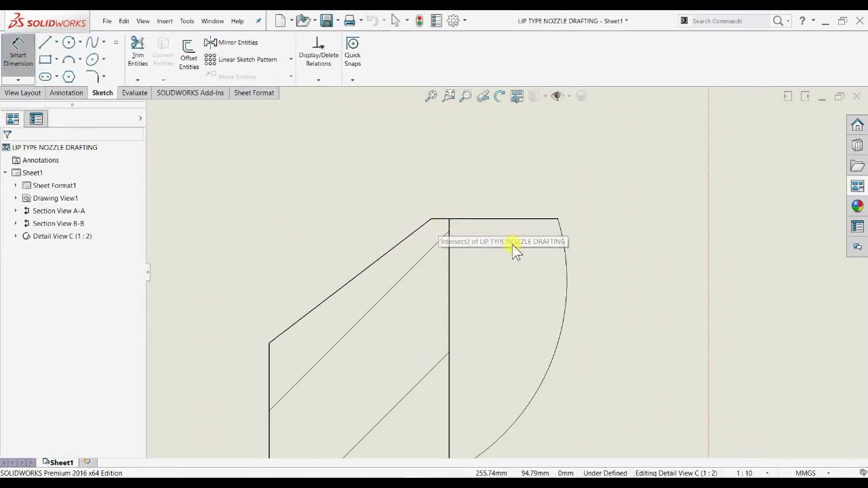
scroll(512, 254, up, 2)
scroll(508, 264, up, 3)
key(Escape)
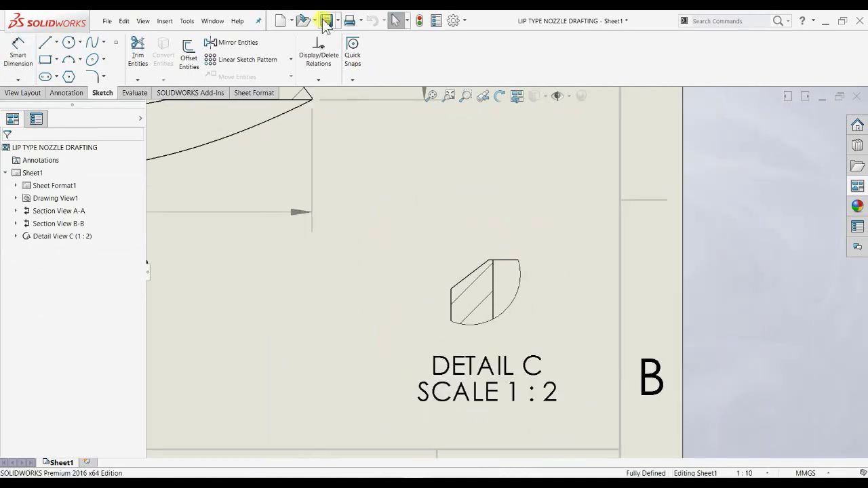
Save the drawing as LIP TYPE NOZZLE DRAFTING.SLDDRW.
key(ctrl+s)
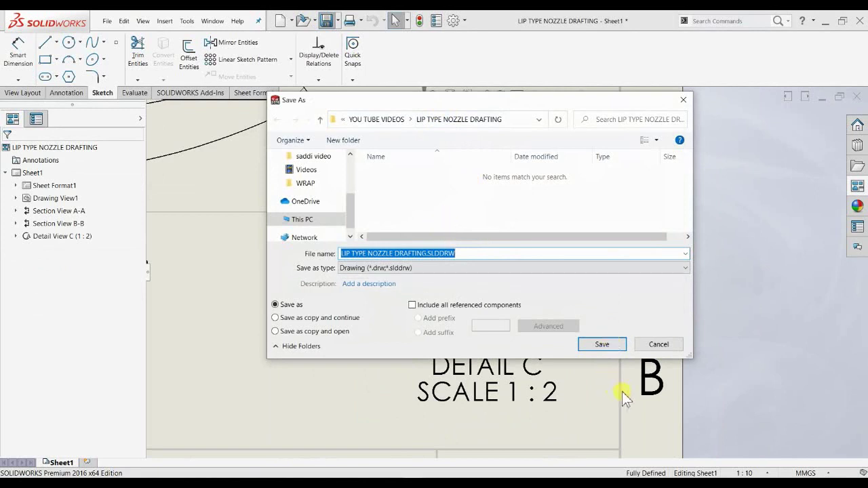
click(599, 345)
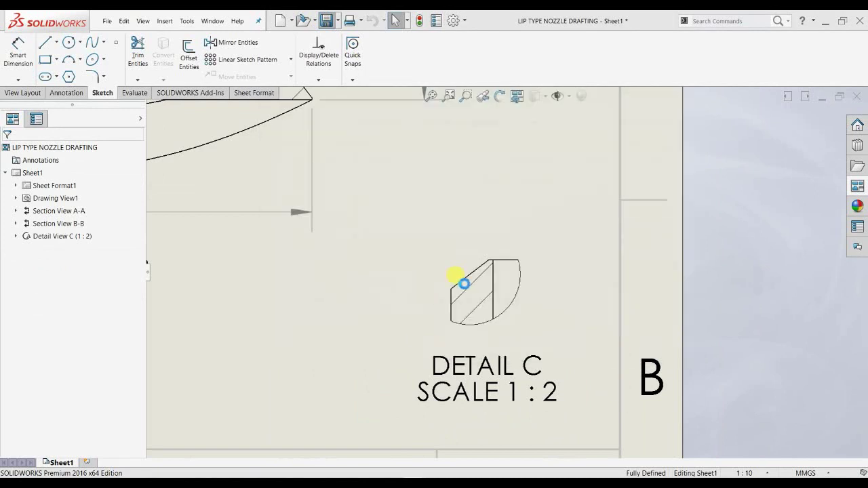
Retry dimensioning the bevelled tip in Detail C with Smart Dimension.
scroll(485, 298, down, 2)
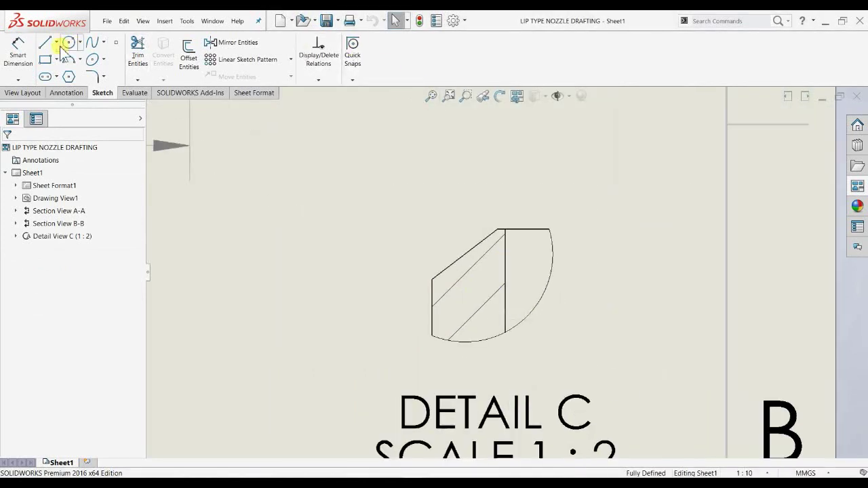
scroll(488, 231, down, 1)
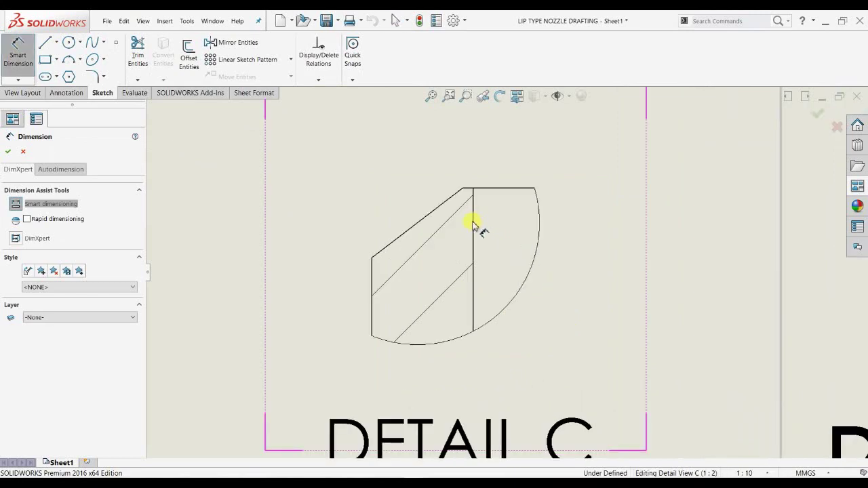
scroll(485, 272, up, 4)
key(Escape)
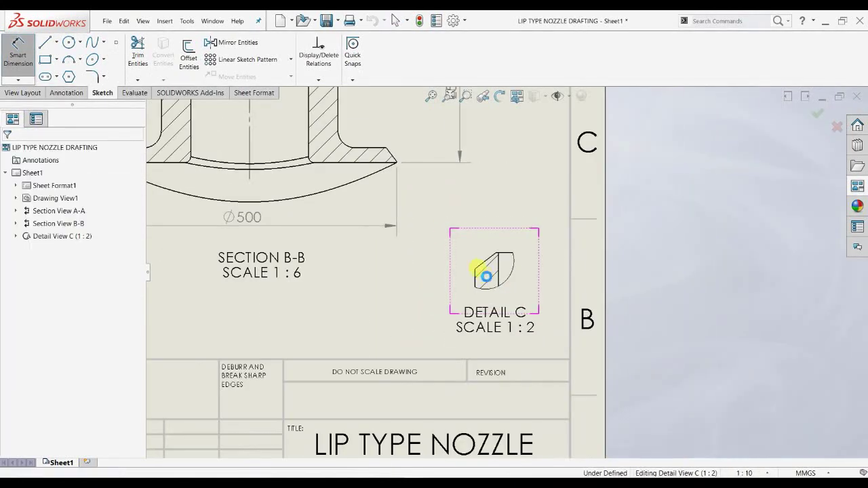
scroll(485, 275, down, 1)
scroll(484, 274, up, 4)
key(Escape)
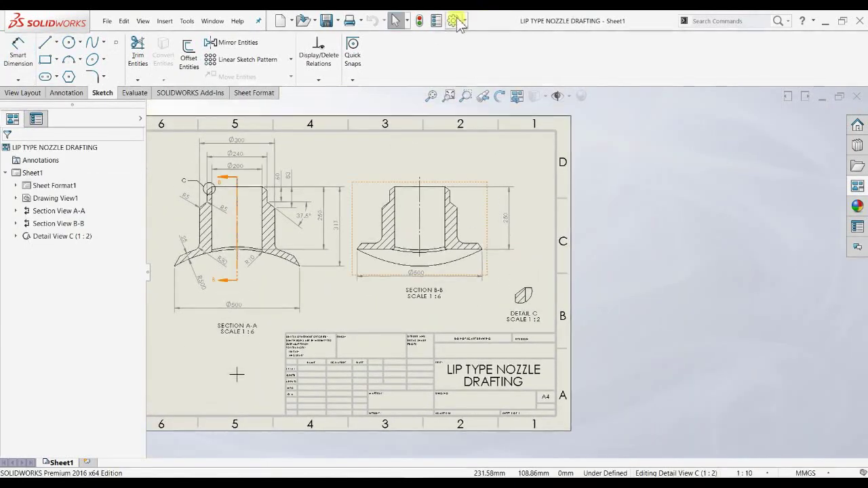
scroll(521, 311, down, 3)
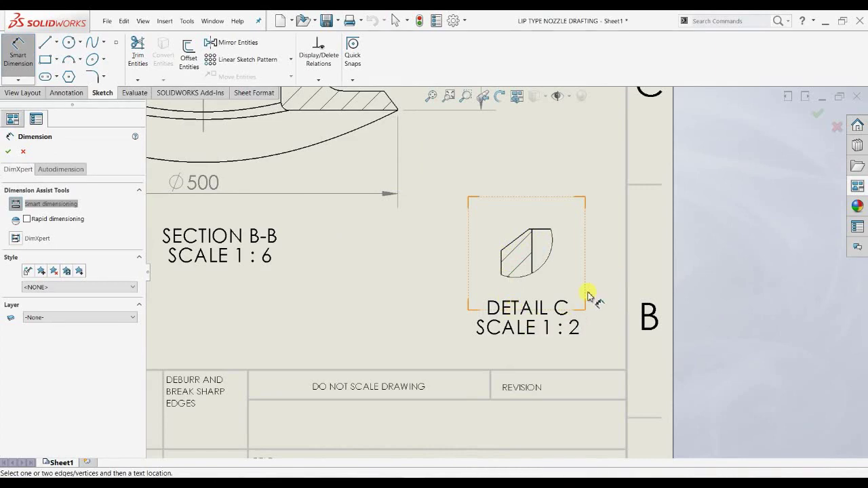
key(Escape)
Delete the Detail C view from the sheet.
click(570, 215)
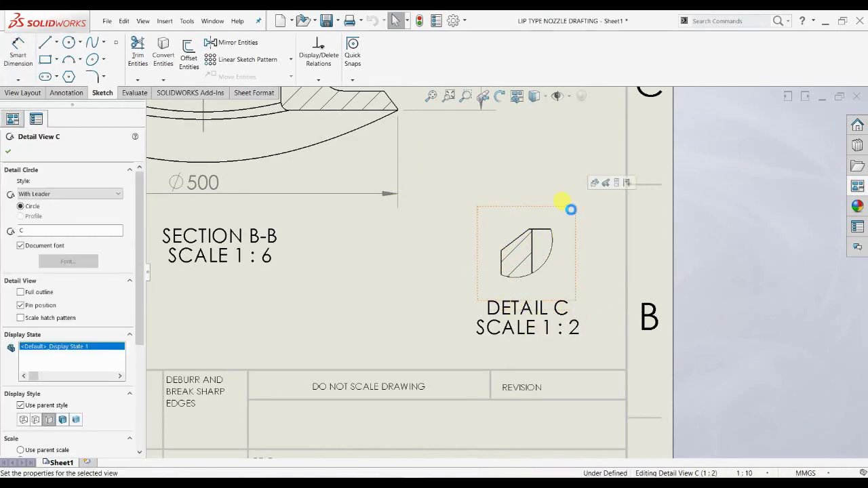
key(Delete)
key(Return)
Start a new detail view with a circle of about 38.7 mm radius centred on the upper-left bevel of Section B-B.
scroll(571, 387, up, 2)
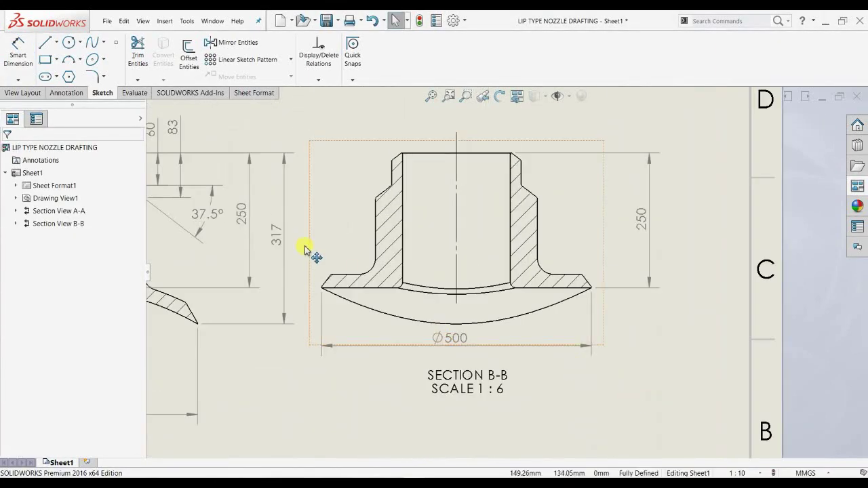
click(40, 93)
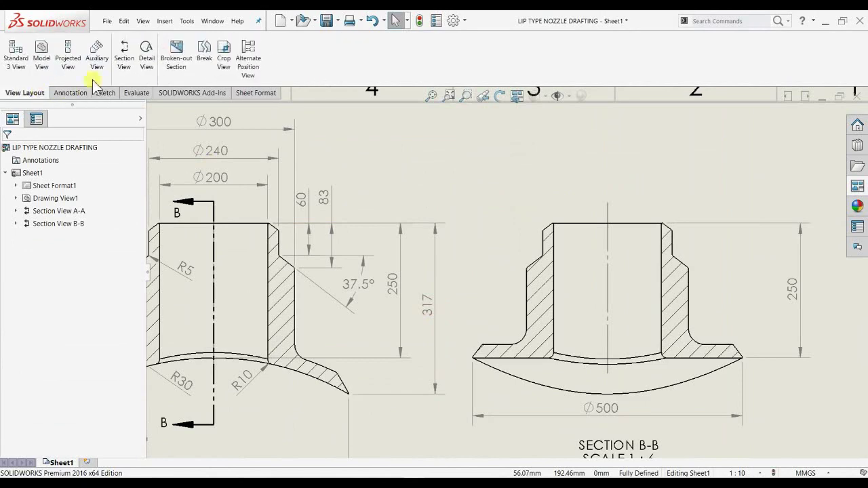
click(150, 55)
scroll(339, 234, down, 5)
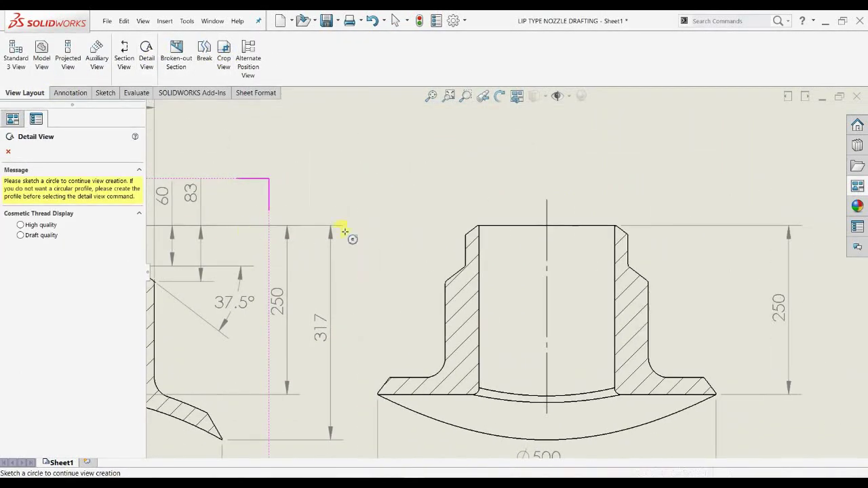
scroll(400, 234, down, 2)
scroll(455, 236, up, 5)
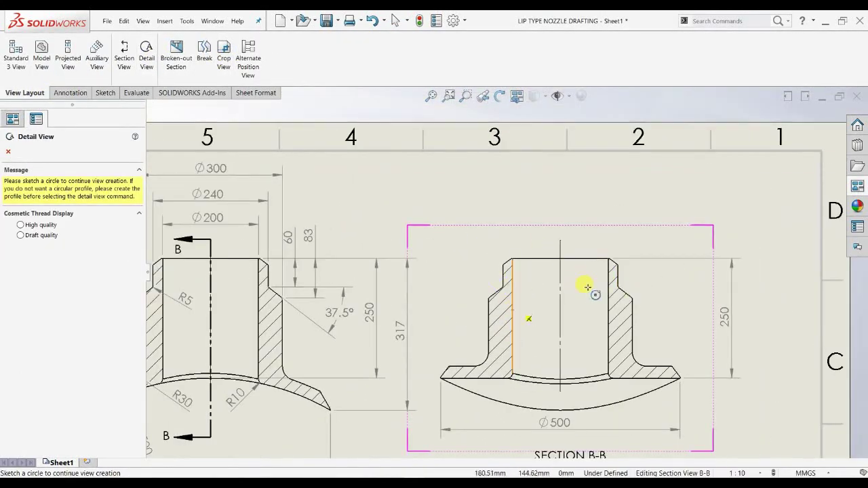
scroll(594, 239, up, 2)
scroll(565, 226, down, 8)
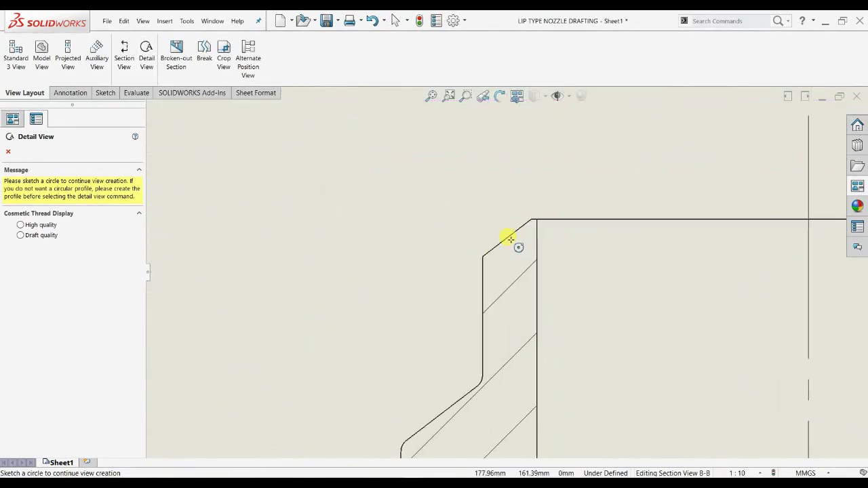
click(504, 239)
click(429, 291)
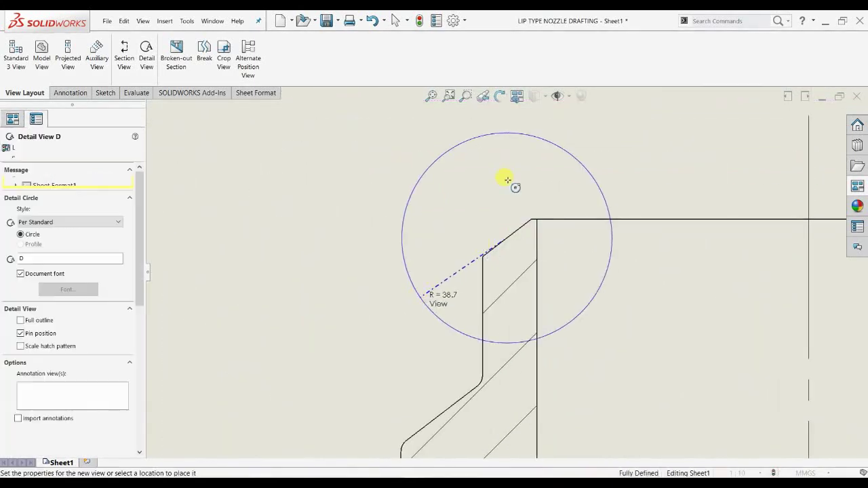
Place the new detail view to the lower right of Section B-B, above the title block.
scroll(619, 216, up, 3)
scroll(650, 339, up, 5)
scroll(589, 372, down, 4)
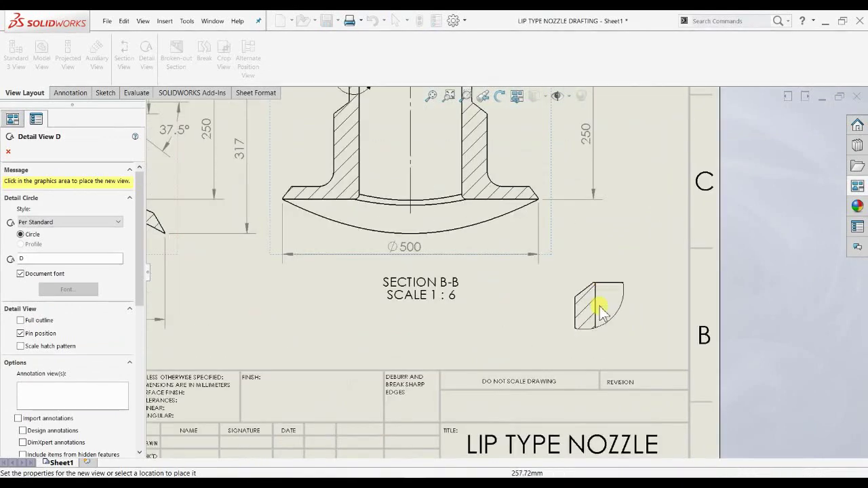
click(637, 353)
scroll(459, 315, up, 3)
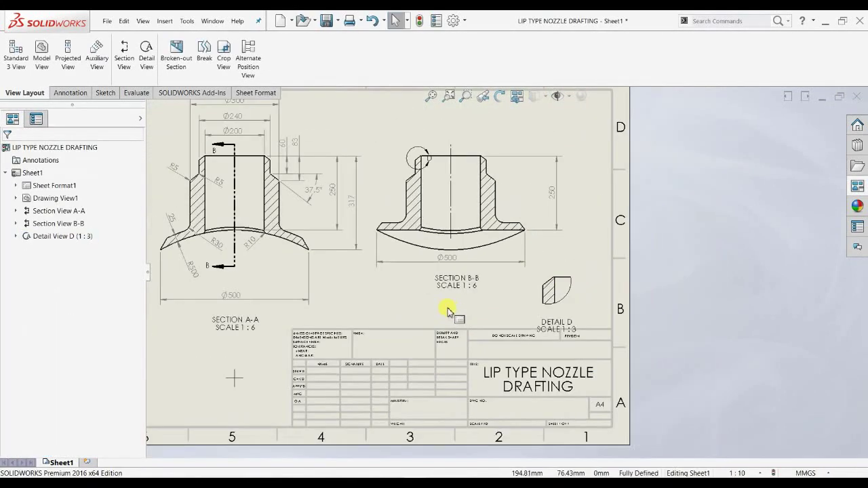
Label the detail circle on Section B-B as c and set its style to With Leader.
scroll(465, 299, down, 5)
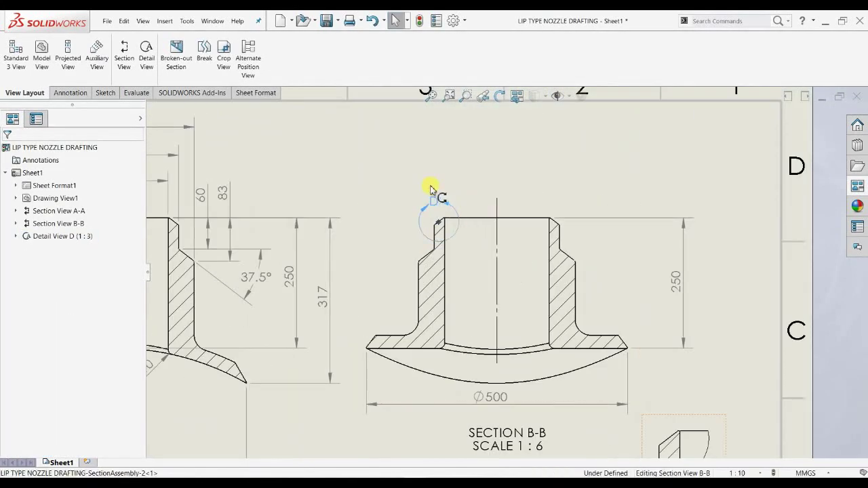
click(438, 222)
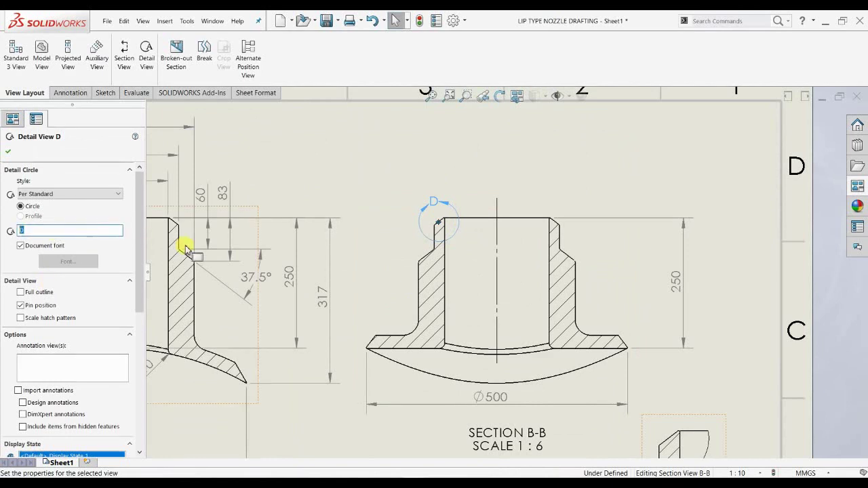
click(99, 194)
click(95, 215)
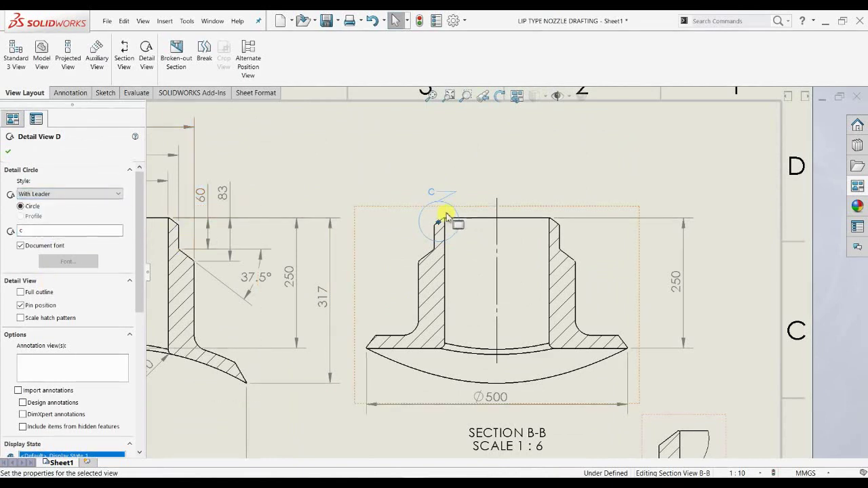
Move the detail circle's letter c out to the left of the circle, roughly level with its centre.
drag(427, 196, 405, 205)
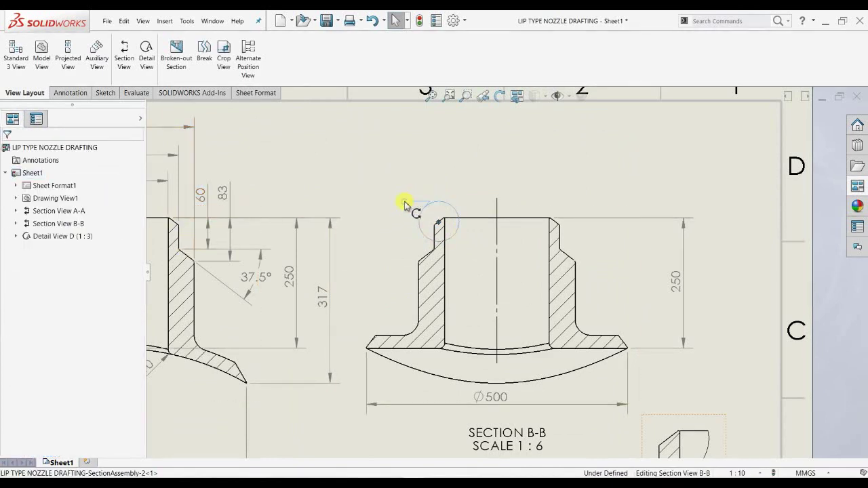
key(Escape)
middle_drag(566, 279, 474, 159)
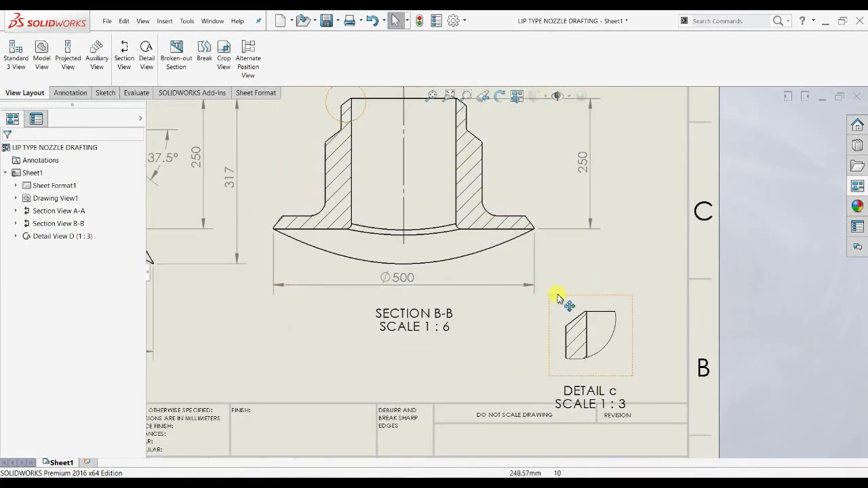
middle_drag(344, 138, 373, 270)
drag(339, 215, 324, 241)
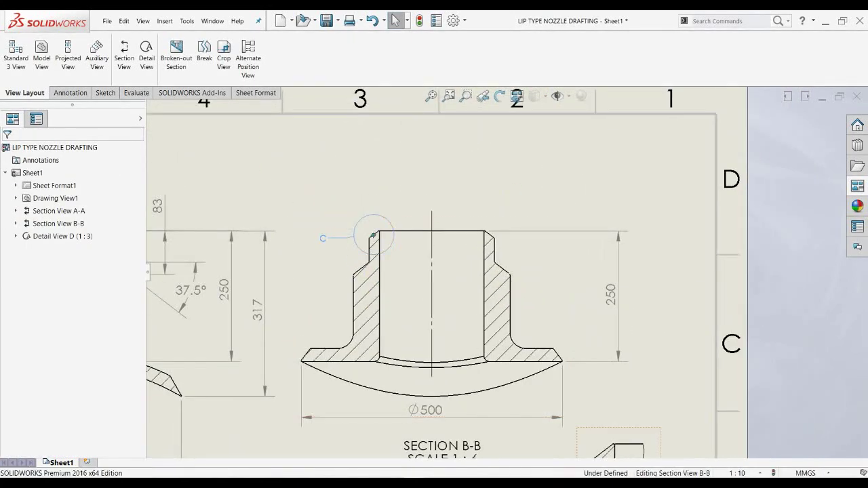
key(Escape)
Move the Detail c view up and toward the sheet's right border so its label clears the title block.
middle_drag(615, 391, 548, 207)
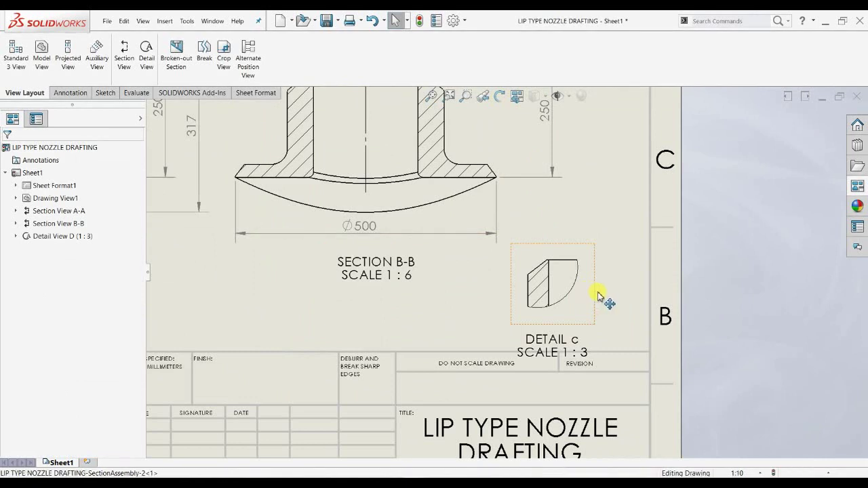
drag(600, 300, 625, 282)
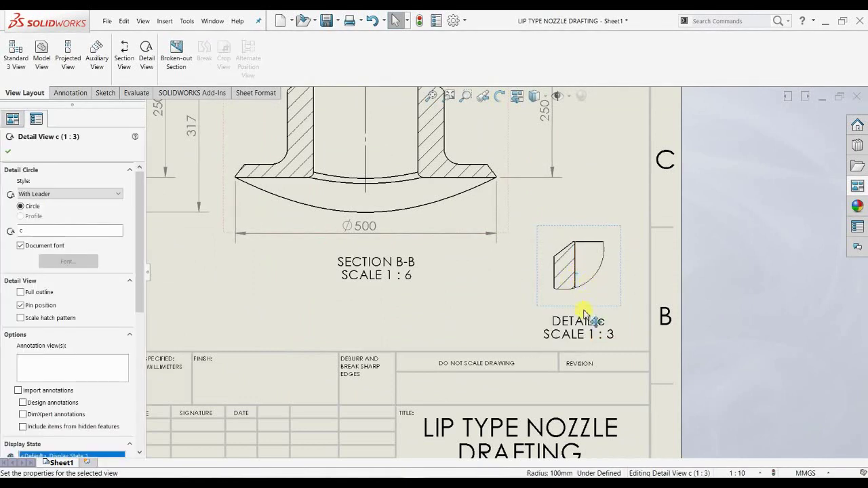
middle_drag(609, 317, 633, 326)
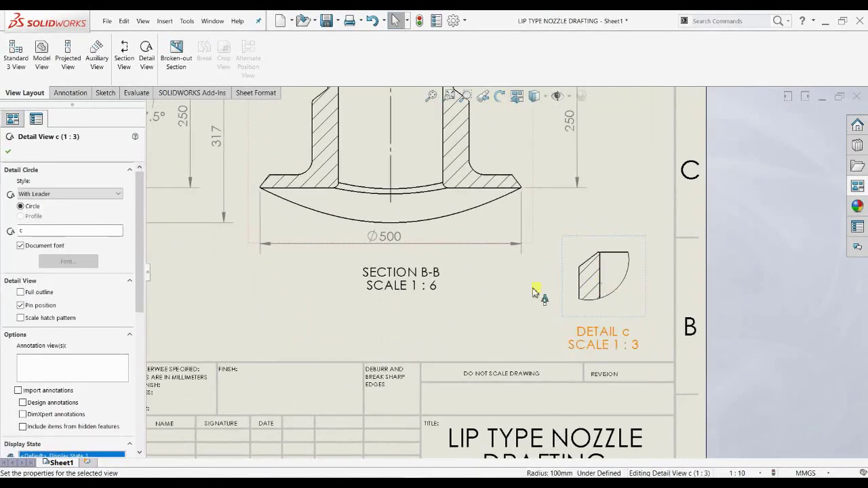
Dimension the short land between the bevel's top corner and the bore edge in Detail c, placing the dimension above the view.
click(106, 92)
click(18, 54)
scroll(583, 257, down, 5)
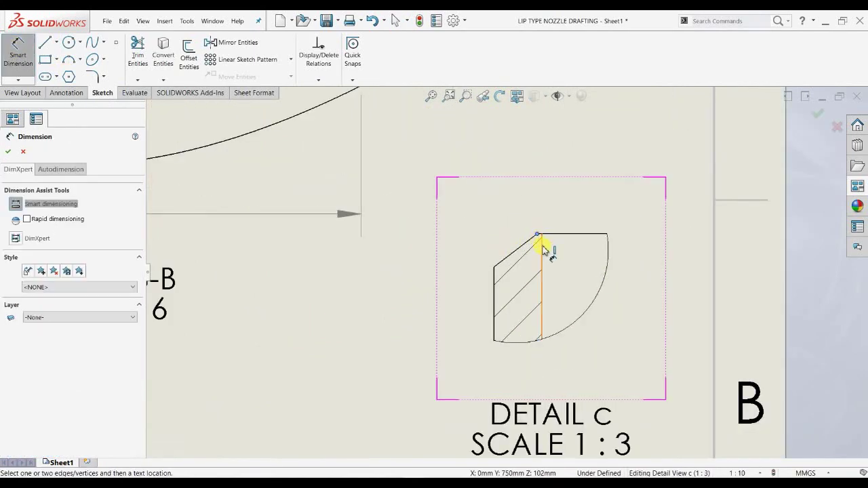
scroll(596, 203, down, 2)
click(668, 203)
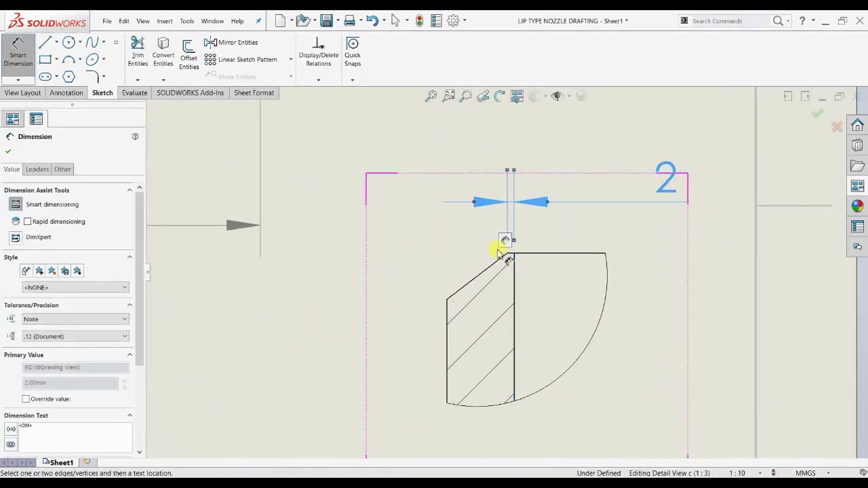
Dimension the angle between the short top land and the sloping bevel edge in Detail c, placing it beside the bevel on the outer side.
scroll(505, 248, down, 3)
scroll(532, 263, down, 2)
click(529, 262)
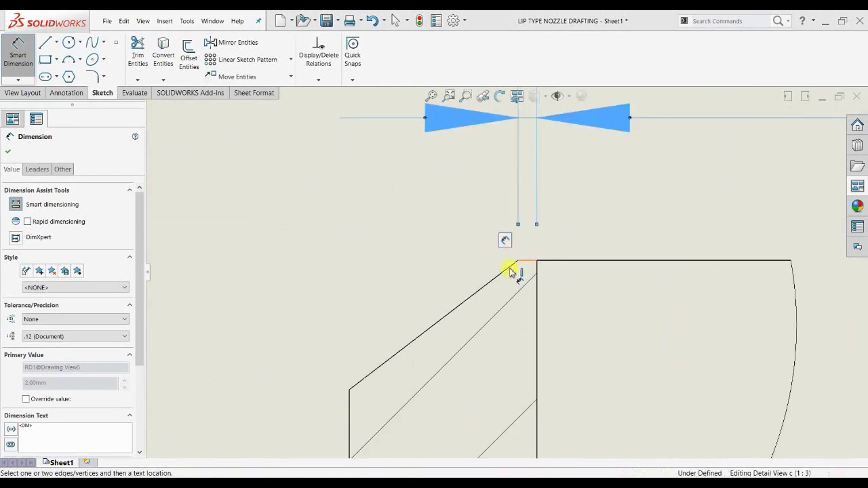
click(503, 272)
scroll(594, 198, up, 5)
scroll(597, 198, up, 3)
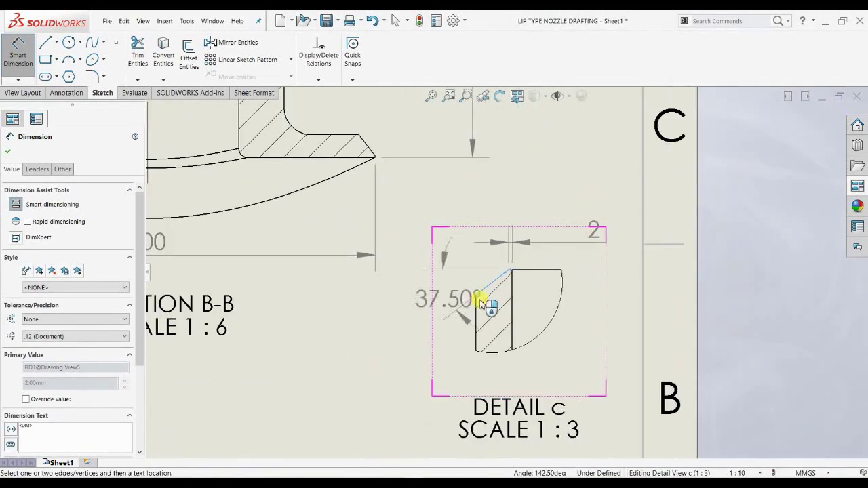
click(439, 320)
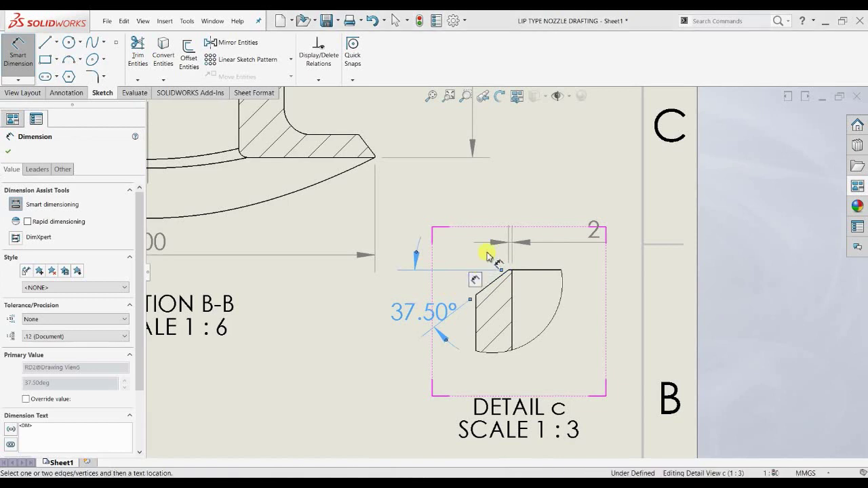
Set the bevel angle dimension in Detail c to one decimal place and shift it slightly up and away from the view.
mouse_move(499, 249)
click(515, 225)
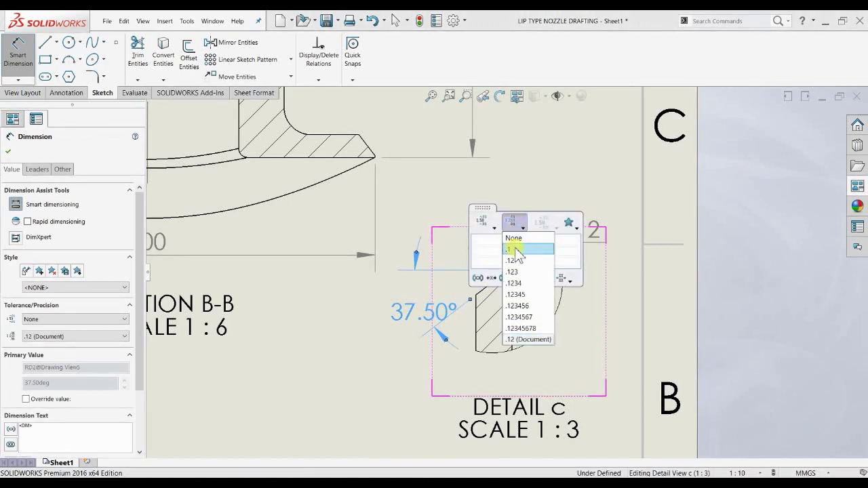
click(508, 249)
drag(434, 313, 423, 308)
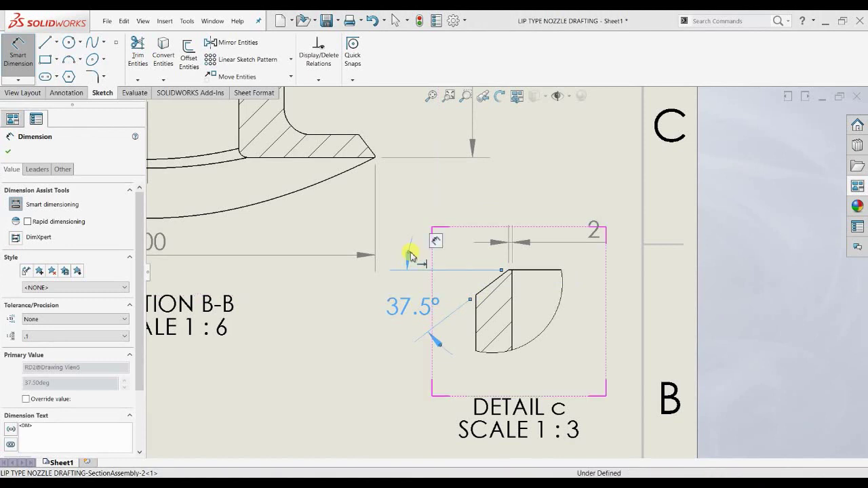
key(Escape)
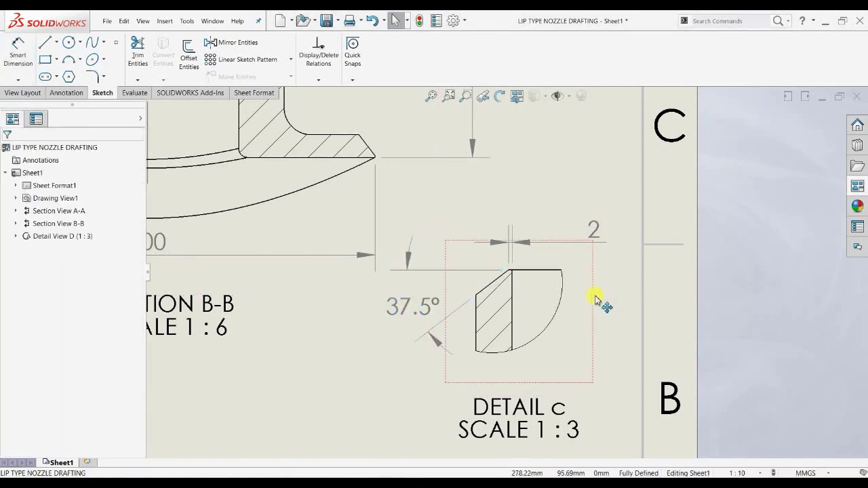
Move the Detail c view slightly closer to the sheet's right border and nudge its angle dimension down and outward.
drag(600, 300, 619, 304)
drag(423, 303, 416, 309)
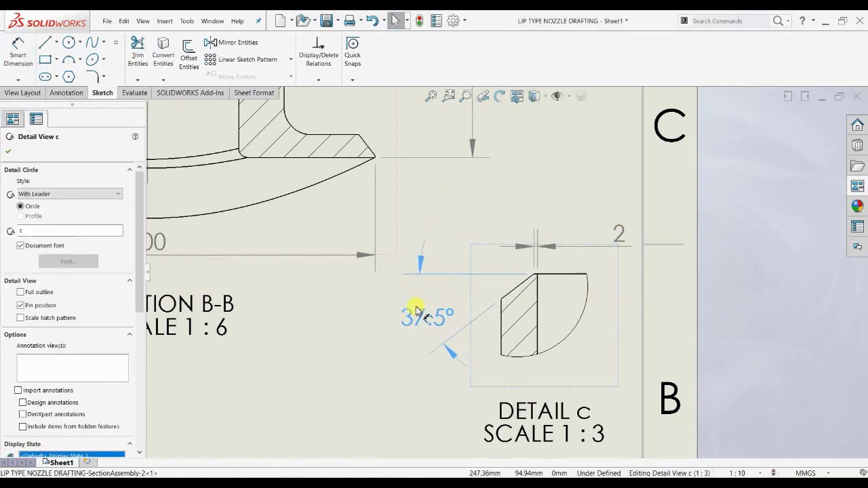
key(Escape)
Start a detail view on Section A-A with a circle centred on the bevel at the flange's right tip, enclosing the whole tip.
scroll(393, 325, up, 6)
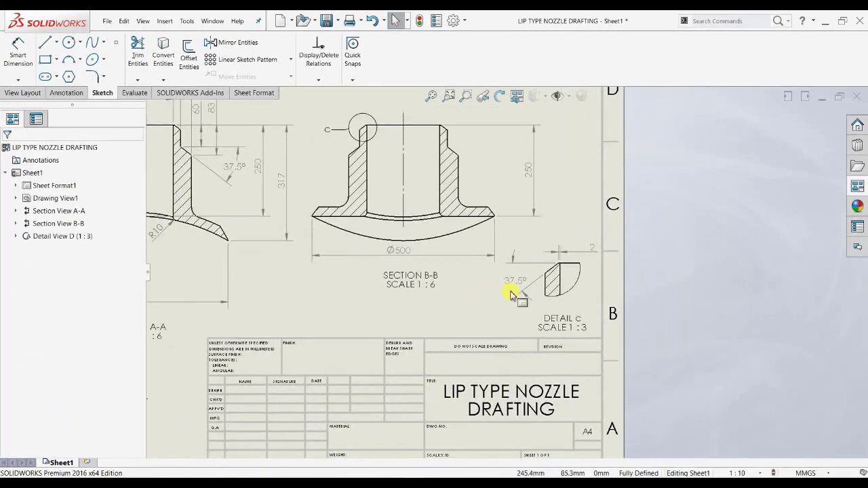
scroll(401, 187, down, 2)
scroll(380, 256, down, 2)
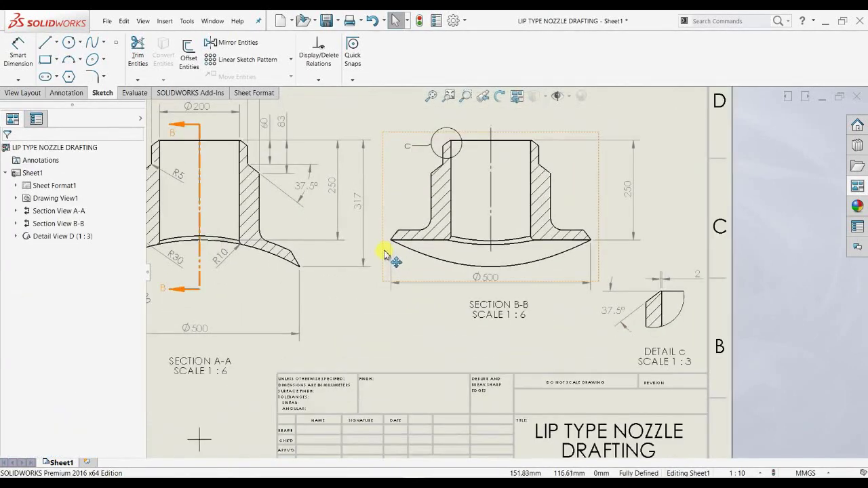
scroll(339, 267, down, 2)
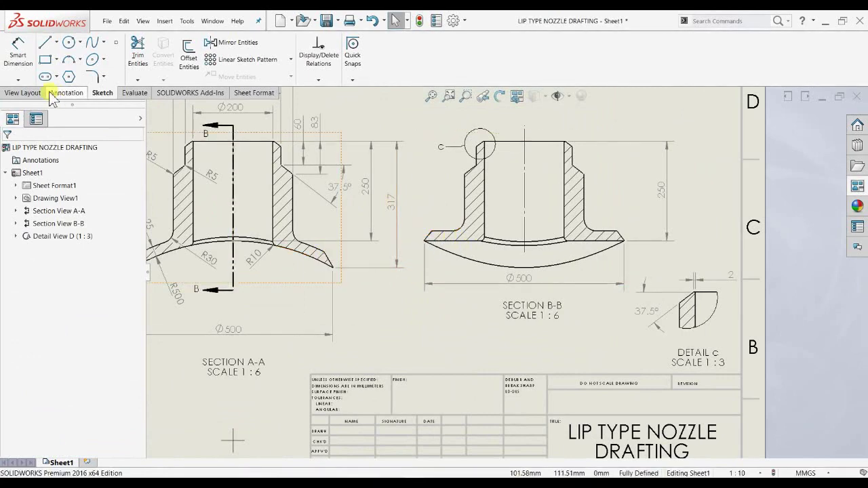
click(29, 93)
click(147, 58)
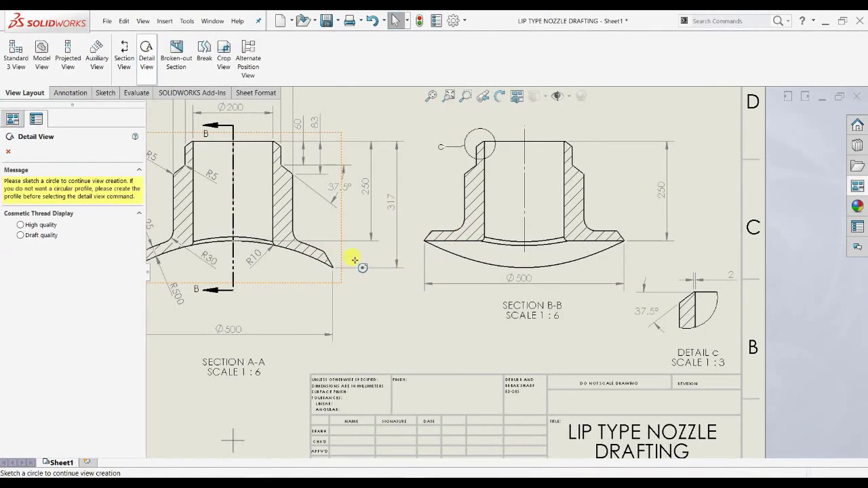
scroll(354, 258, down, 5)
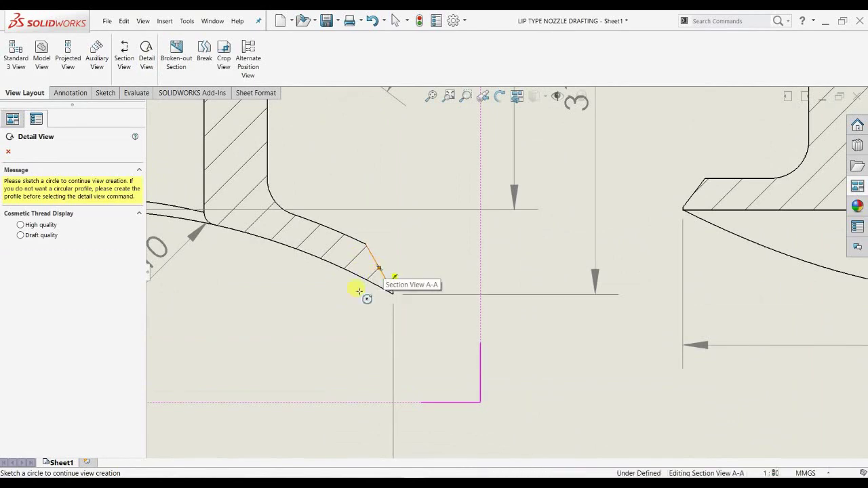
click(379, 268)
click(344, 311)
Place the new detail view above the title block, in the gap between the Section A-A and Section B-B labels.
scroll(499, 246, up, 8)
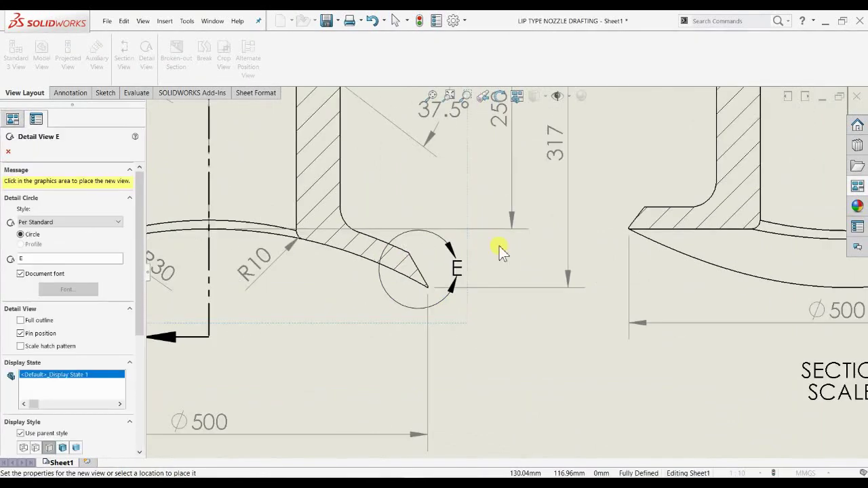
scroll(490, 327, down, 6)
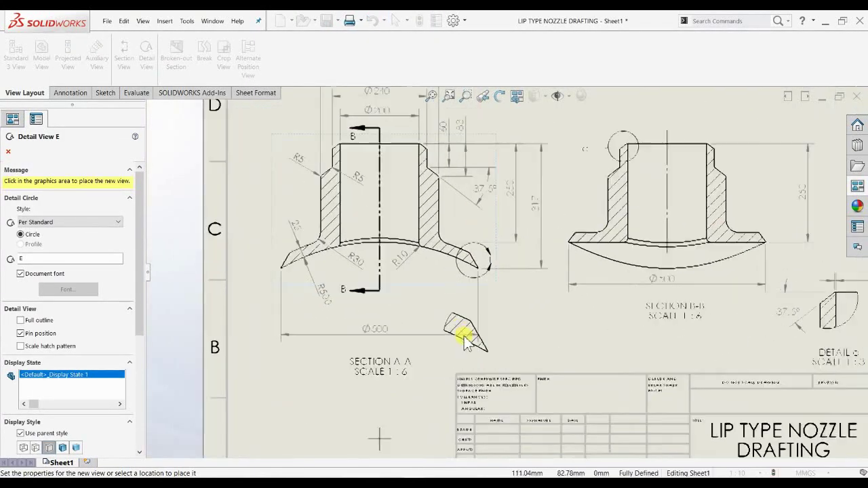
scroll(564, 280, up, 3)
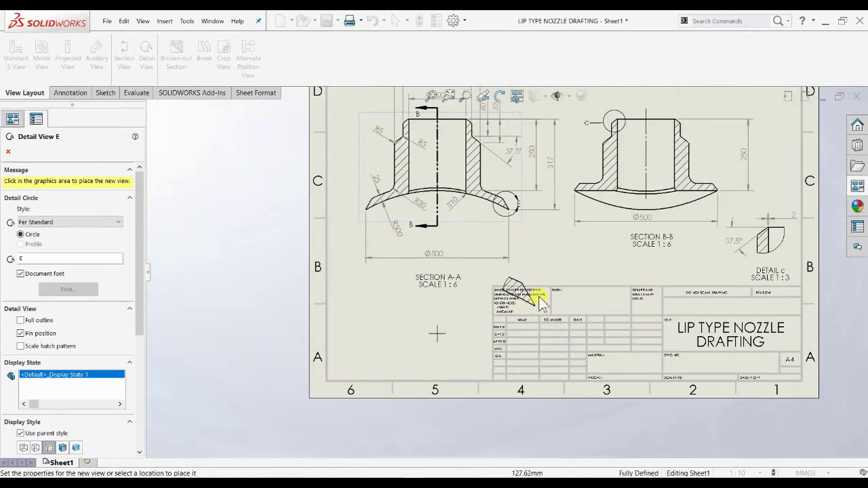
scroll(513, 291, down, 3)
click(485, 270)
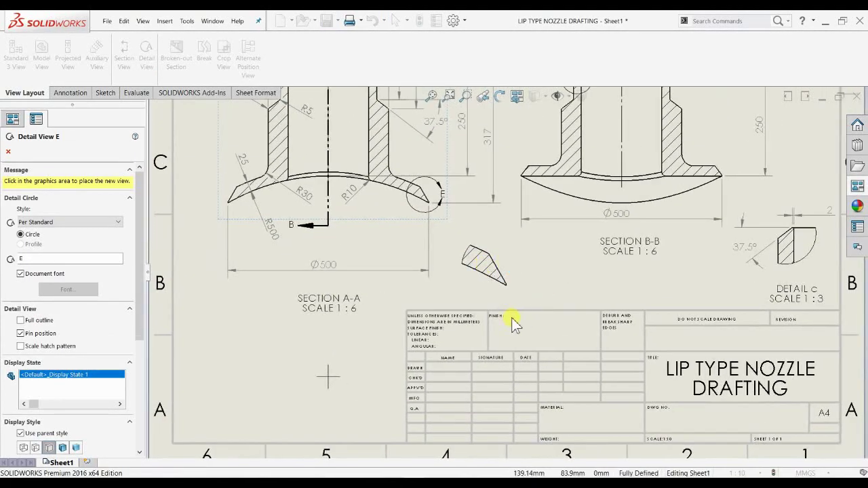
scroll(461, 307, down, 2)
key(Escape)
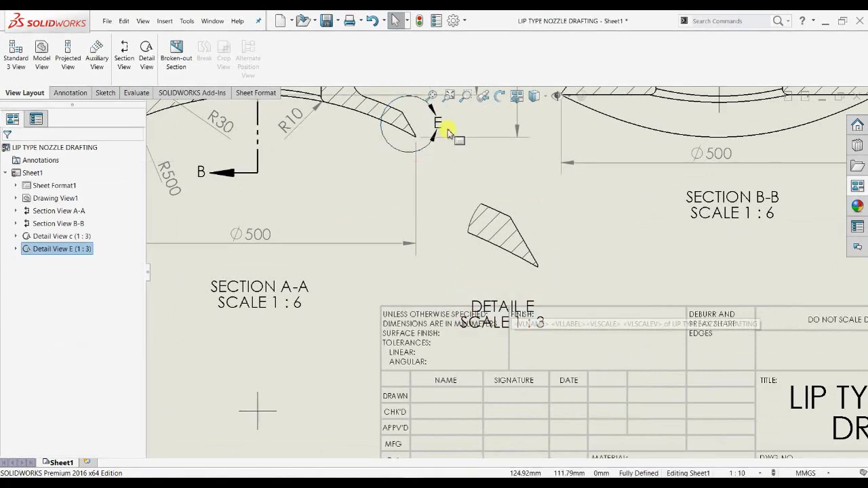
Label the detail circle on Section A-A as D and set its style to With Leader.
click(443, 126)
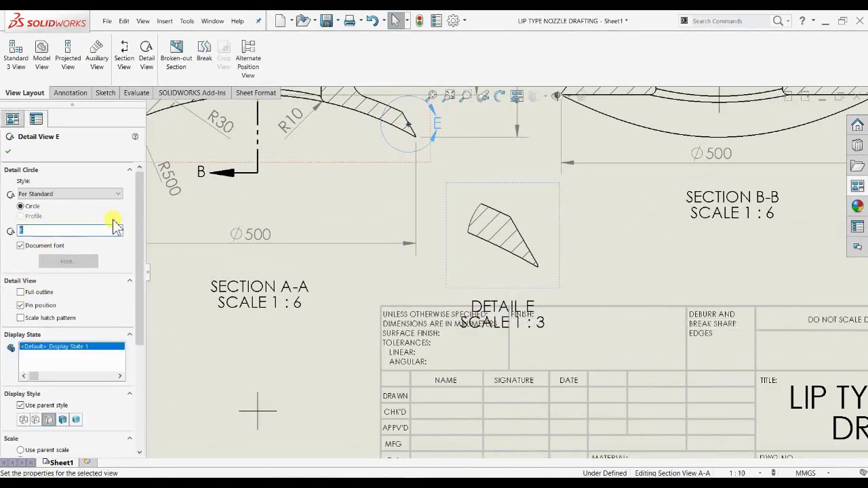
text(d)
click(87, 194)
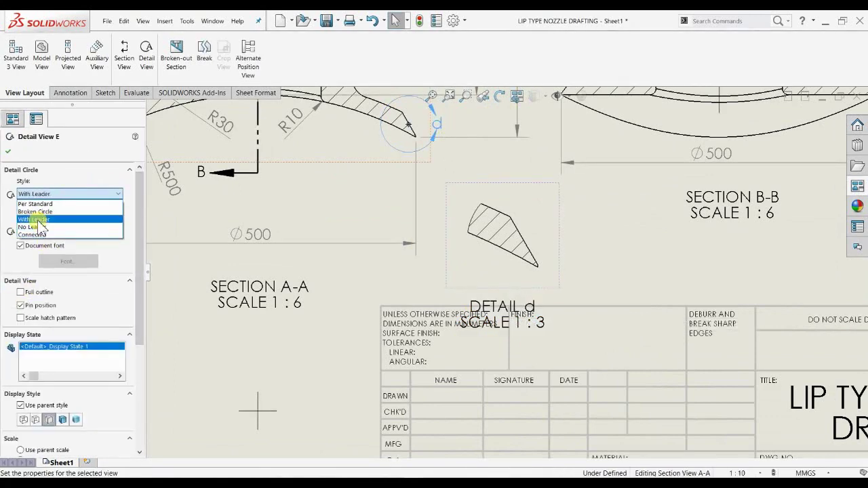
click(36, 219)
scroll(449, 155, down, 2)
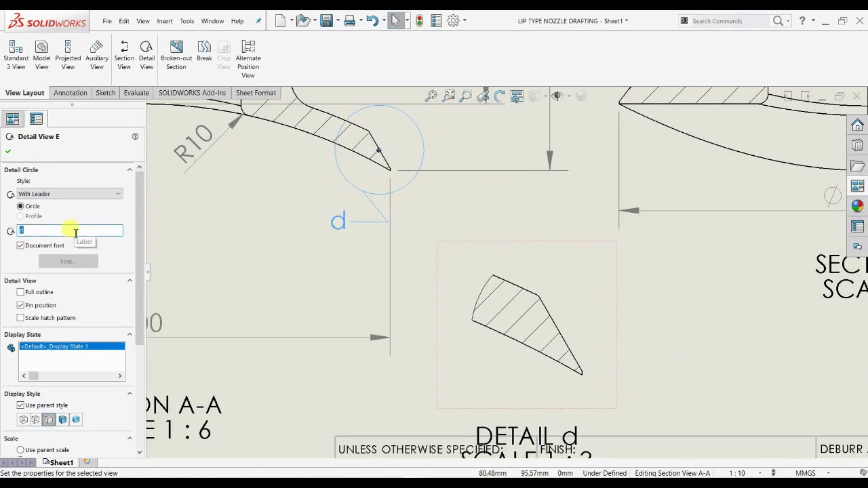
click(8, 153)
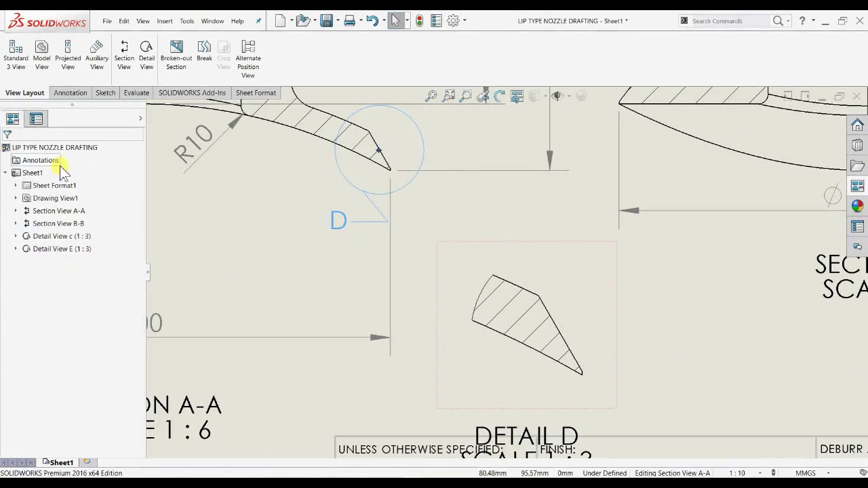
Move Detail D's label up and slightly left so it sits clear of the title block.
scroll(517, 324, up, 3)
scroll(549, 381, down, 1)
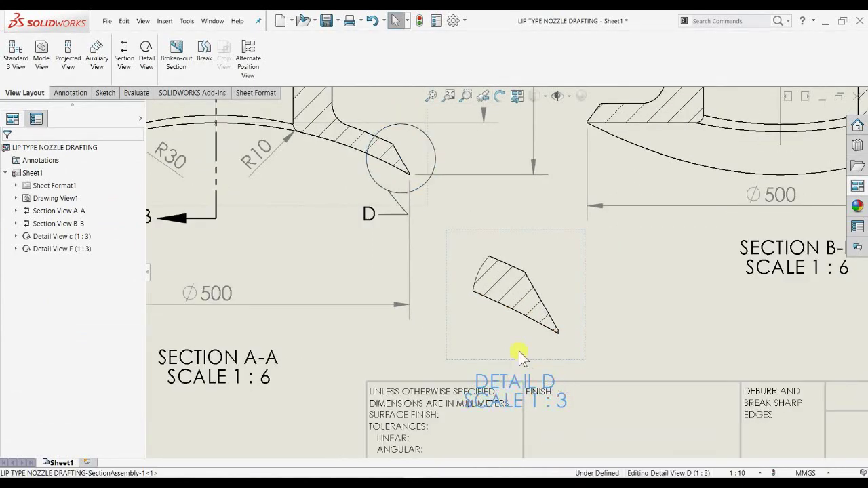
drag(519, 352, 467, 333)
click(610, 431)
scroll(624, 447, down, 1)
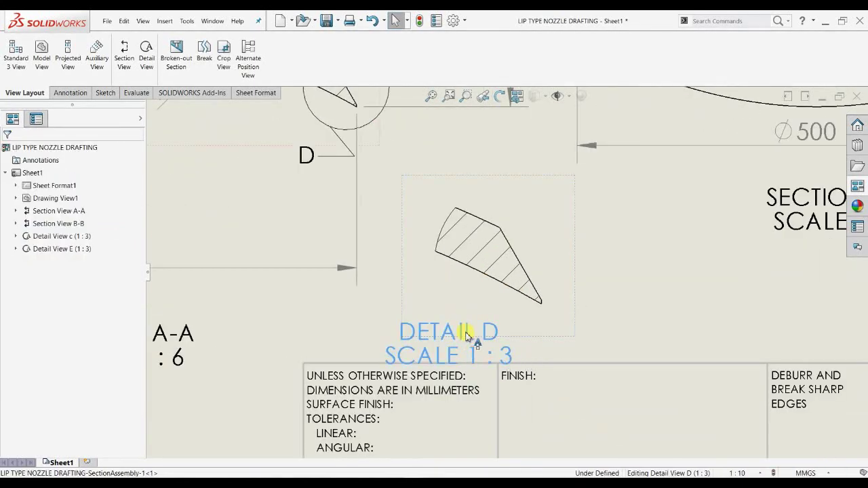
Dimension the height of the short vertical land at the tip in Detail D, placing the dimension to the right of the view.
click(105, 92)
scroll(575, 306, down, 2)
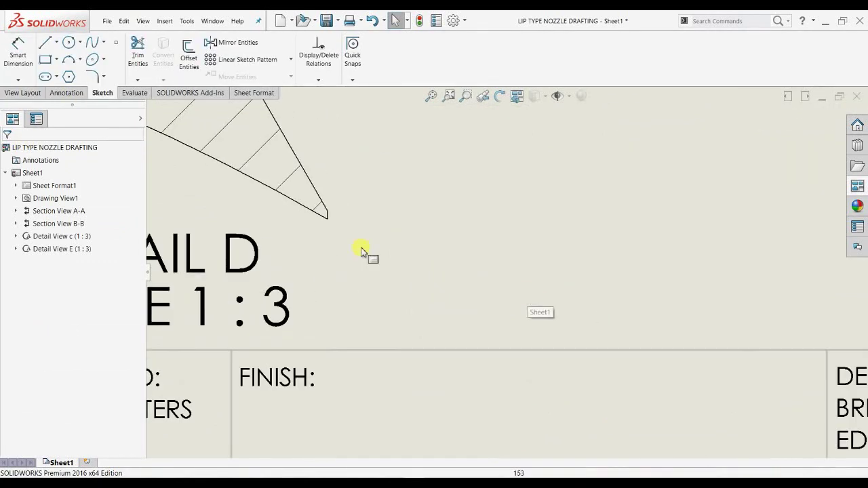
click(320, 214)
click(19, 51)
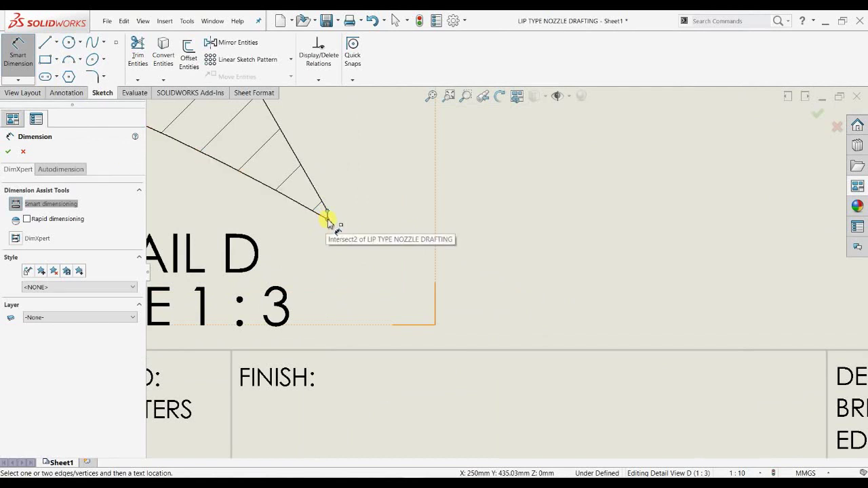
click(327, 218)
ctrl+middle_drag(422, 177, 407, 224)
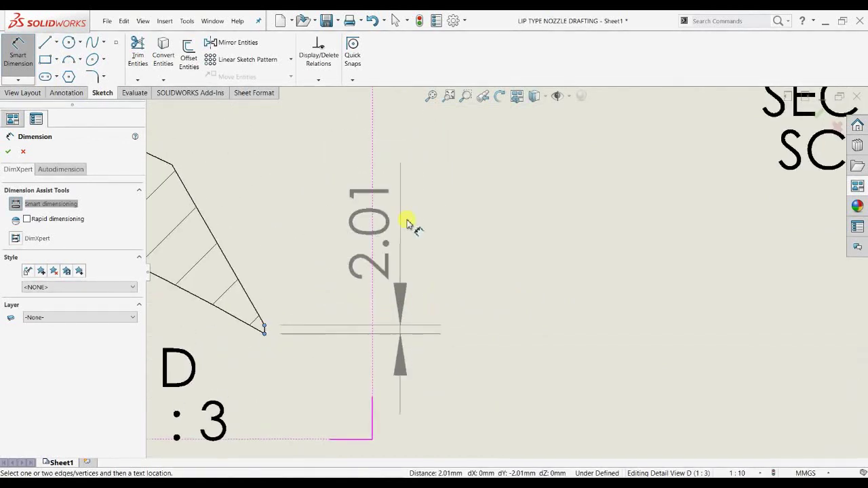
click(416, 193)
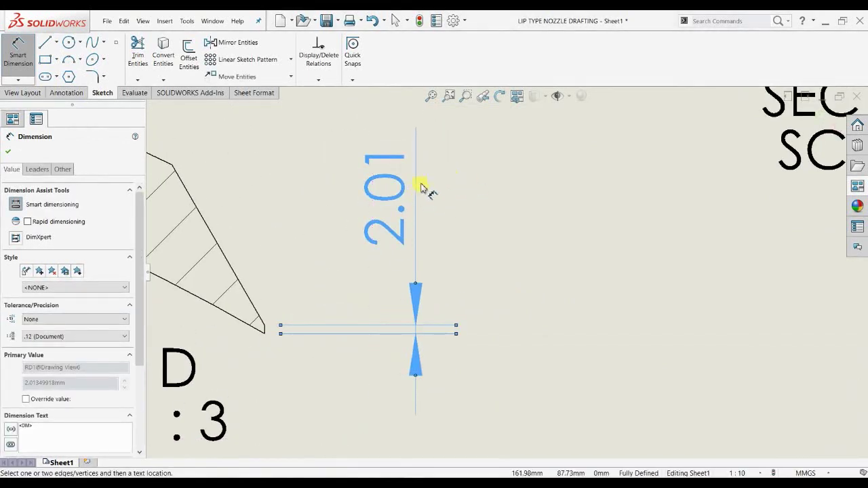
Set the precision of Detail D's tip land dimension to None so it shows no decimals.
mouse_move(452, 169)
click(488, 112)
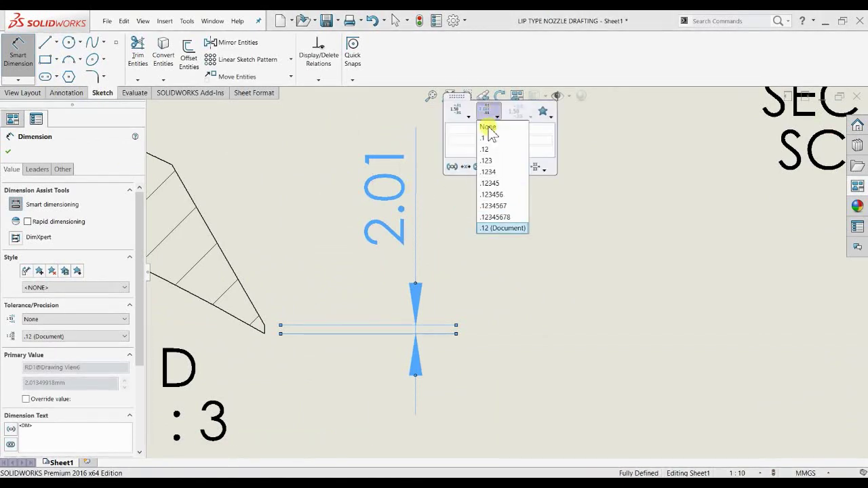
click(441, 310)
scroll(456, 358, up, 5)
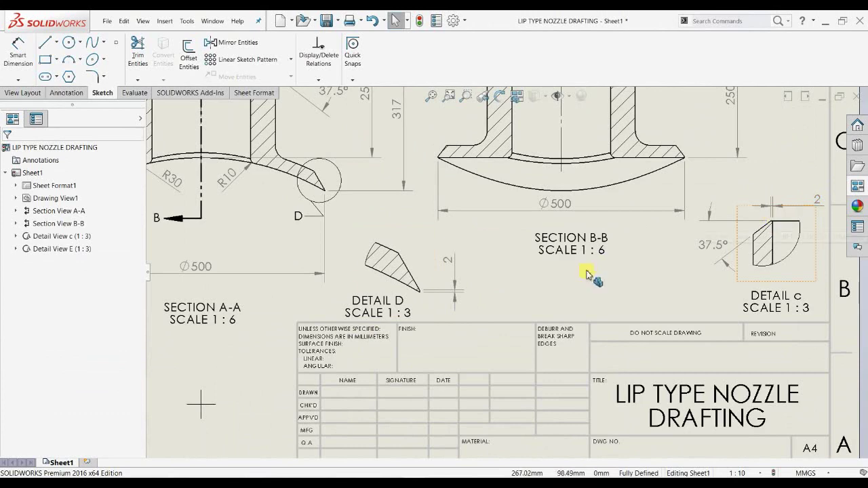
scroll(398, 279, up, 3)
Dimension the angle between the bevel edge and the short vertical land in Detail D above the view, with precision set to None.
click(18, 53)
scroll(499, 278, up, 3)
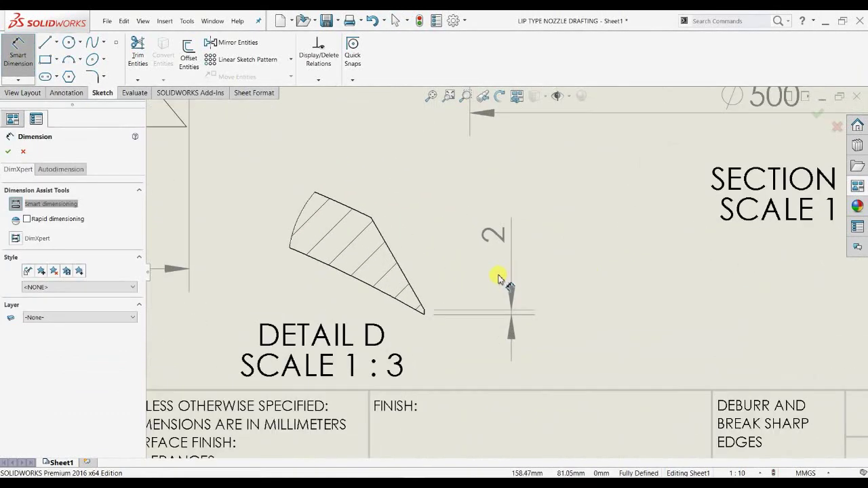
scroll(441, 310, up, 4)
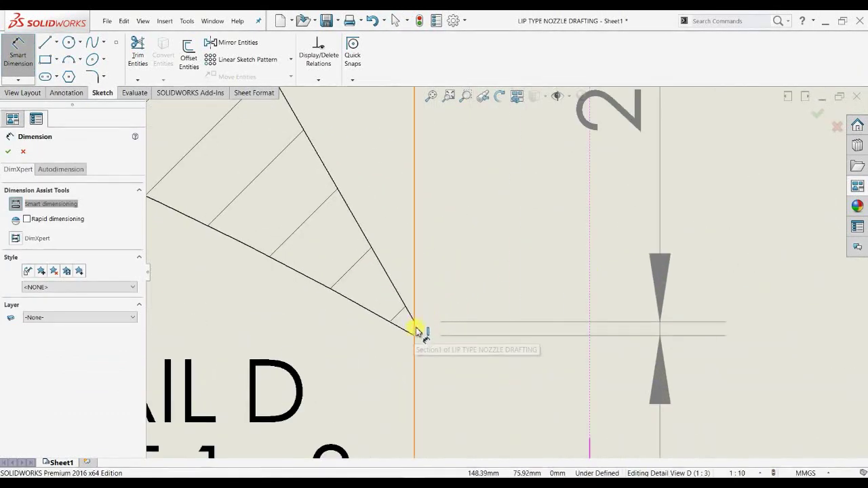
click(408, 314)
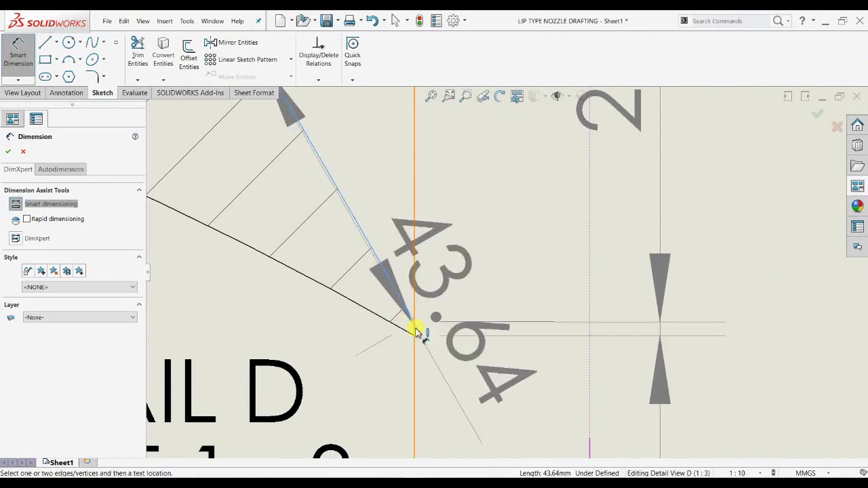
click(412, 331)
scroll(427, 312, down, 4)
click(421, 239)
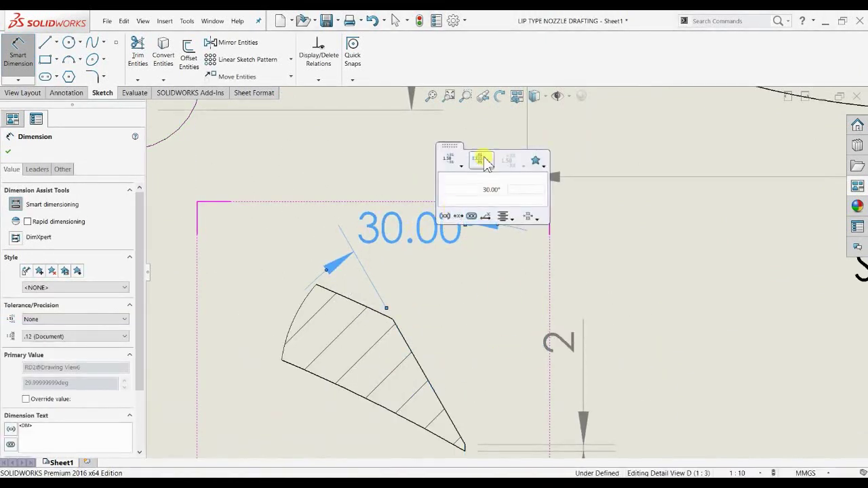
click(481, 160)
click(485, 177)
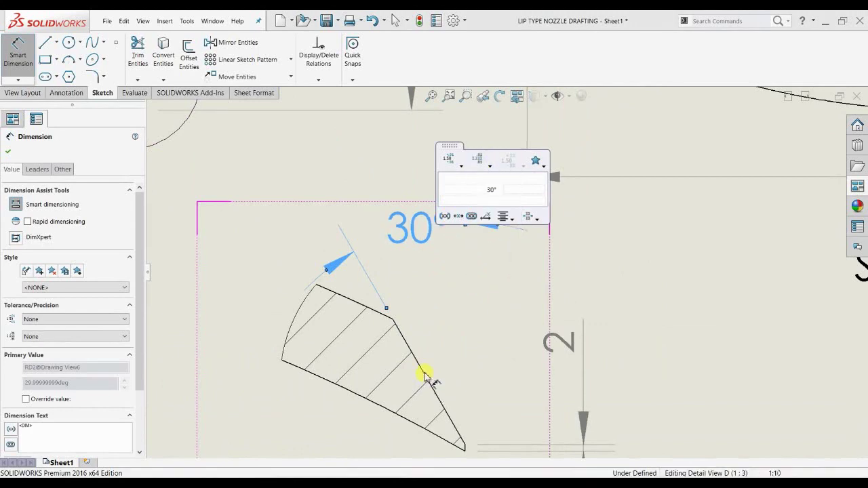
Delete the angle dimension above Detail D.
middle_drag(481, 409, 478, 333)
key(Escape)
key(Escape)
scroll(454, 377, down, 2)
middle_drag(371, 155, 343, 267)
click(379, 172)
key(Delete)
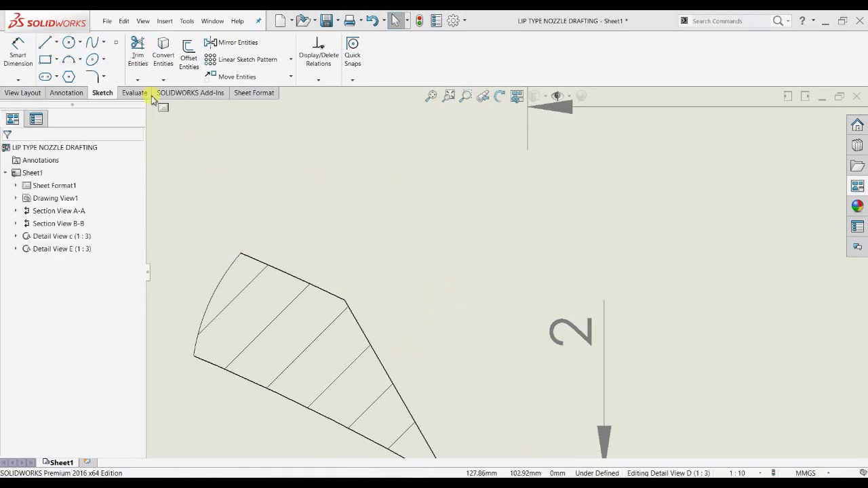
Sketch a vertical line about 1.8 mm long upward from the upper corner of Detail D's tip land.
click(20, 51)
middle_drag(539, 312, 495, 213)
scroll(434, 381, down, 2)
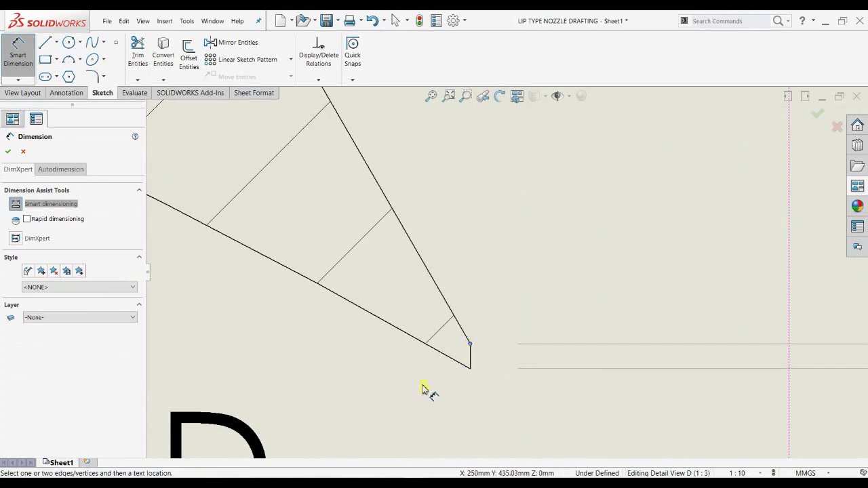
click(20, 47)
click(45, 43)
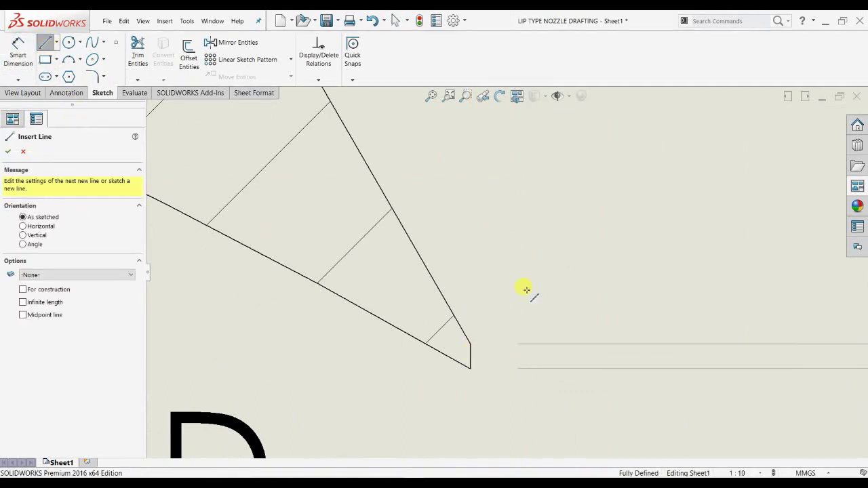
scroll(515, 305, down, 1)
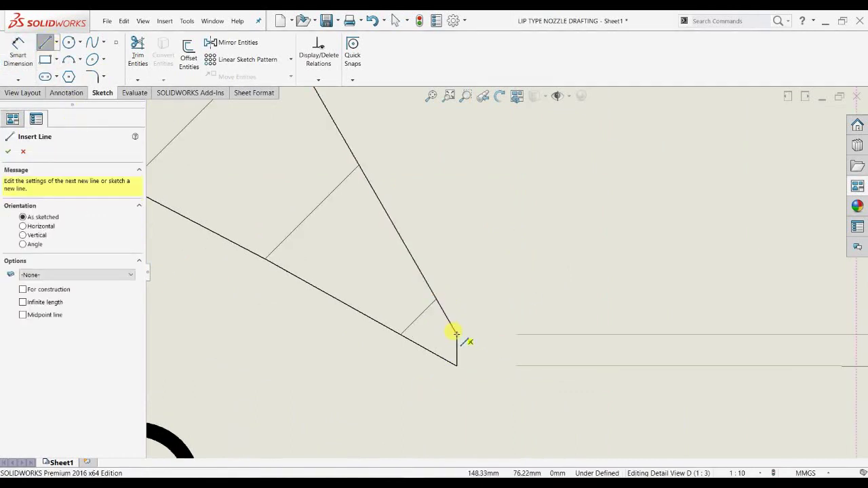
drag(456, 334, 456, 306)
key(Escape)
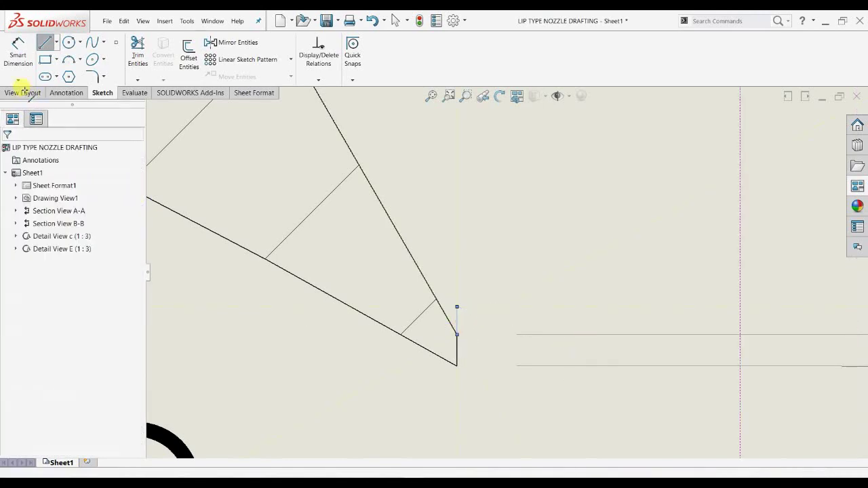
Dimension the angle between the short vertical sketch line and the bevel edge, placing the dimension above Detail D.
click(19, 51)
click(456, 316)
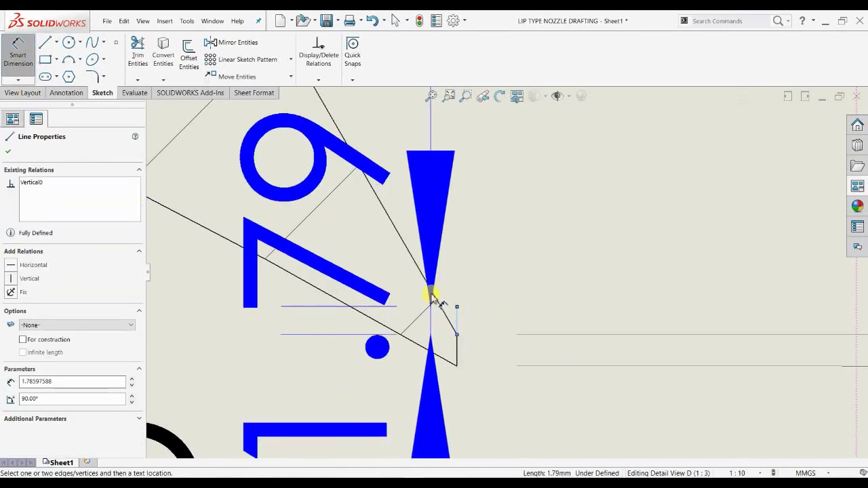
click(431, 294)
scroll(475, 322, up, 8)
scroll(418, 197, down, 2)
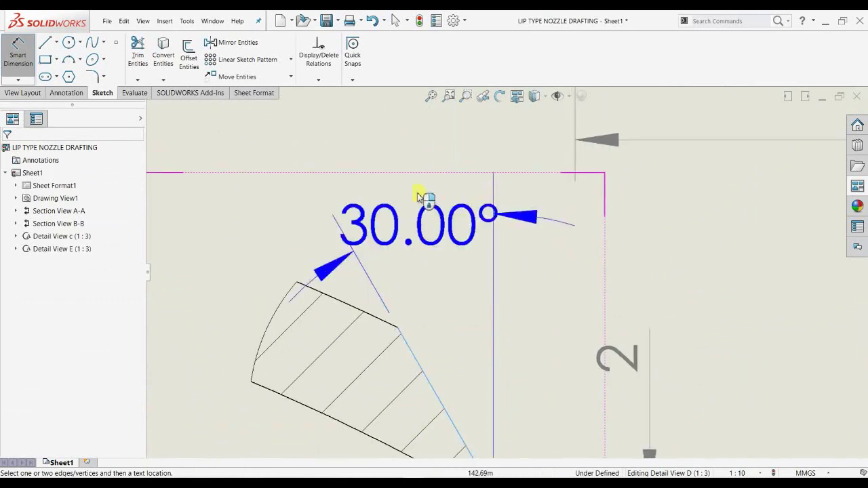
click(418, 196)
Set the precision of Detail D's bevel angle dimension to None and shift its text slightly outward.
click(467, 212)
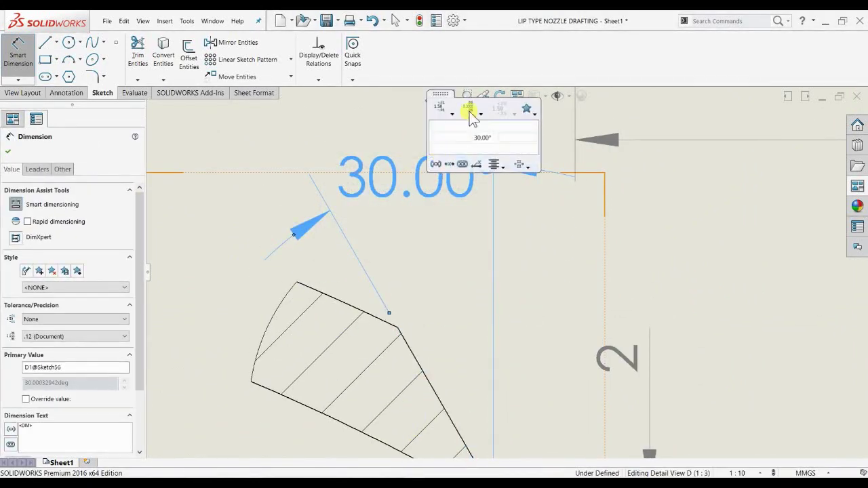
click(472, 108)
drag(419, 189, 378, 179)
key(Escape)
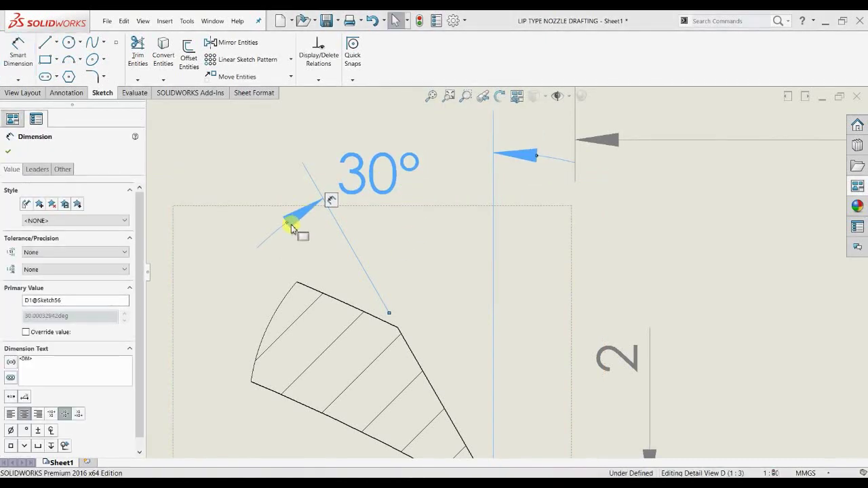
Flip the arrows of Detail D's angle dimension to the inside and move its text to the left of the bevel's extension line.
click(290, 225)
click(286, 222)
click(285, 222)
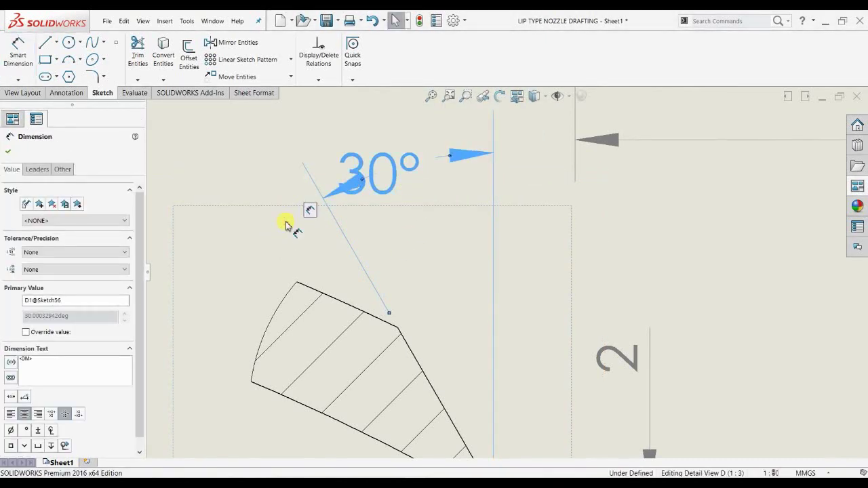
click(285, 222)
drag(378, 176, 306, 213)
click(481, 258)
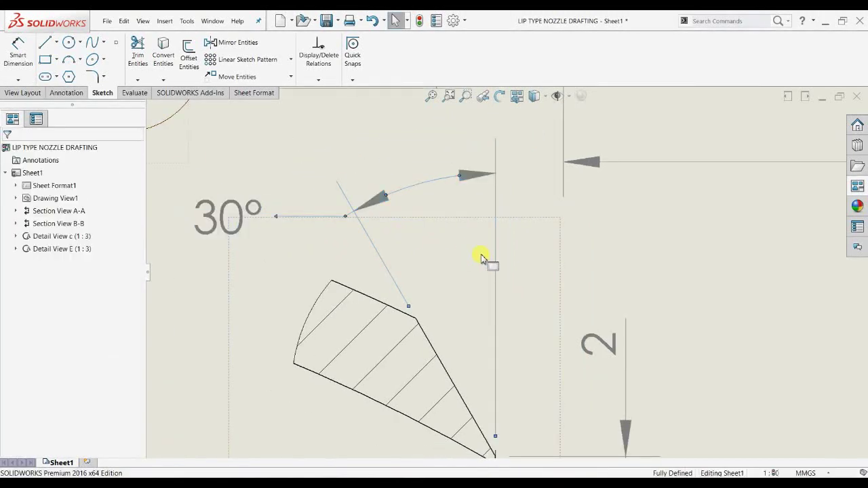
Start a new detail view by sketching a detail circle around the right flange tip of Section B-B.
scroll(467, 339, up, 5)
middle_drag(808, 279, 693, 305)
scroll(188, 288, down, 2)
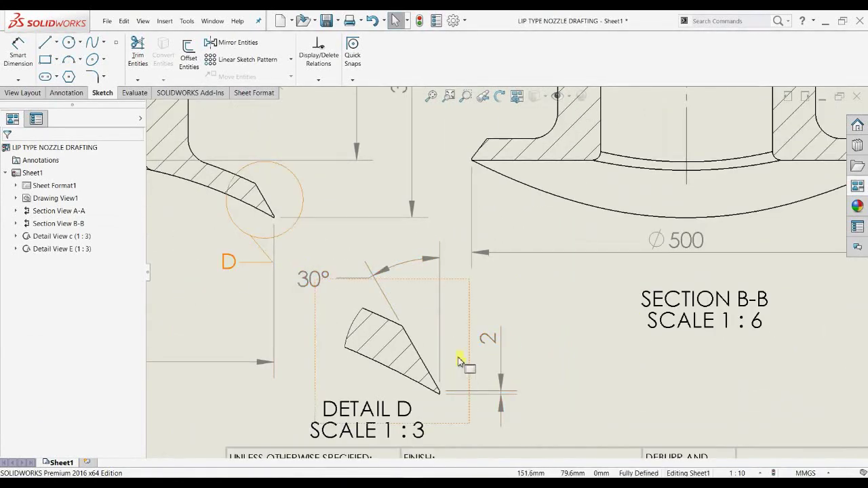
scroll(471, 324, up, 2)
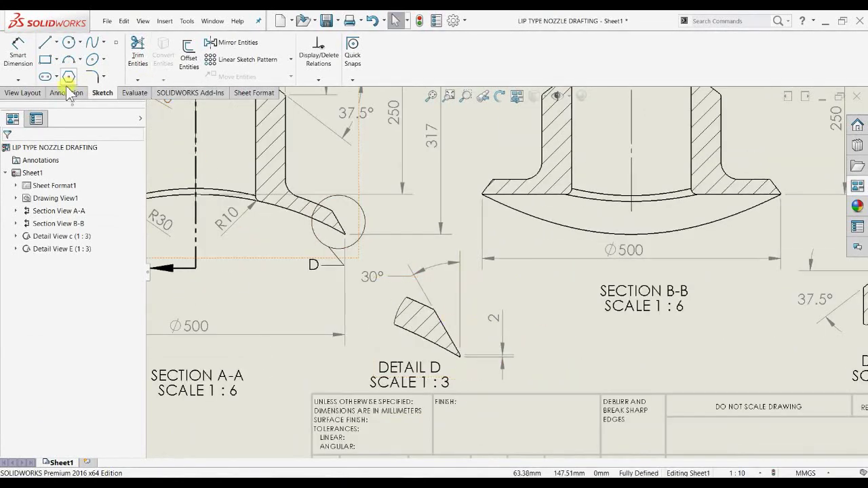
scroll(68, 93, up, 2)
click(147, 58)
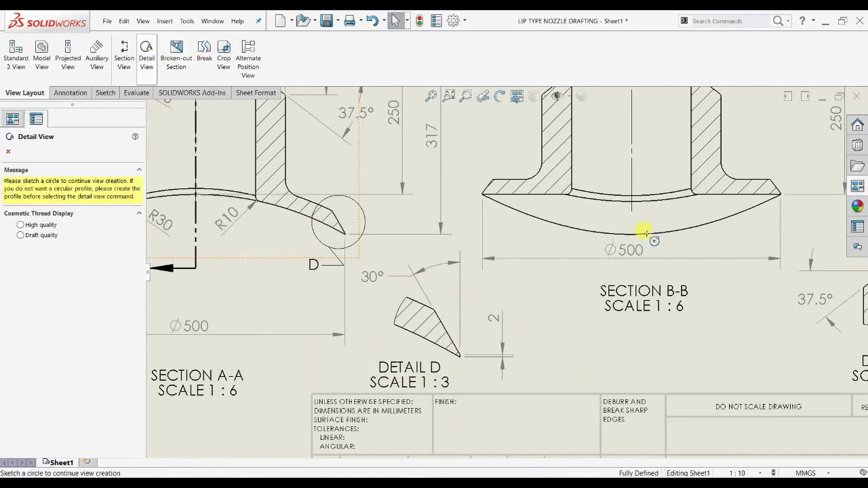
scroll(633, 242, down, 4)
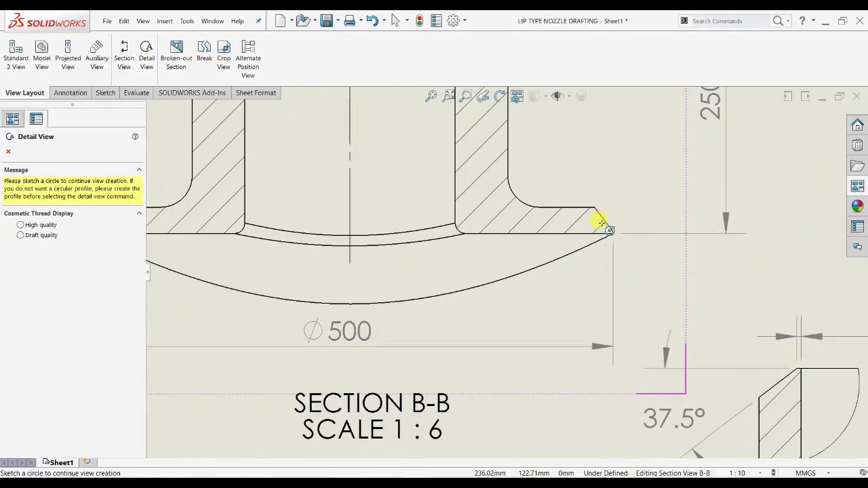
click(592, 260)
Place the new flange tip detail view below Section B-B, between Detail D and Detail c.
scroll(664, 223, up, 5)
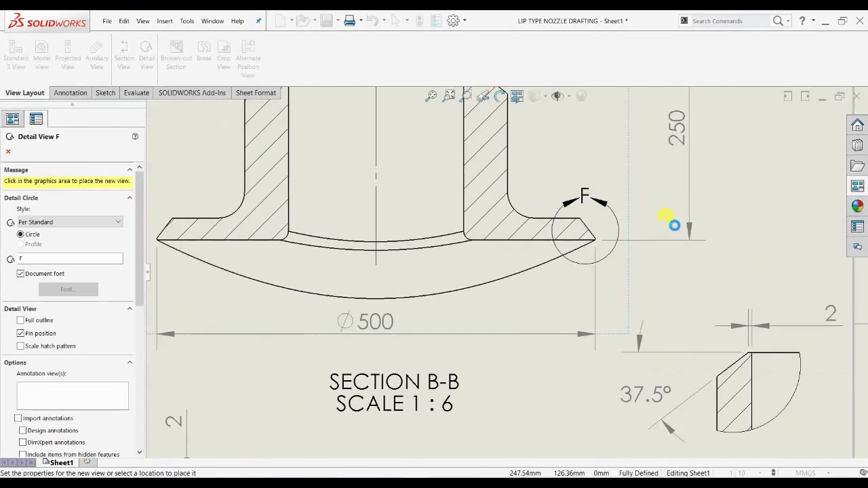
scroll(460, 346, down, 2)
scroll(461, 345, up, 6)
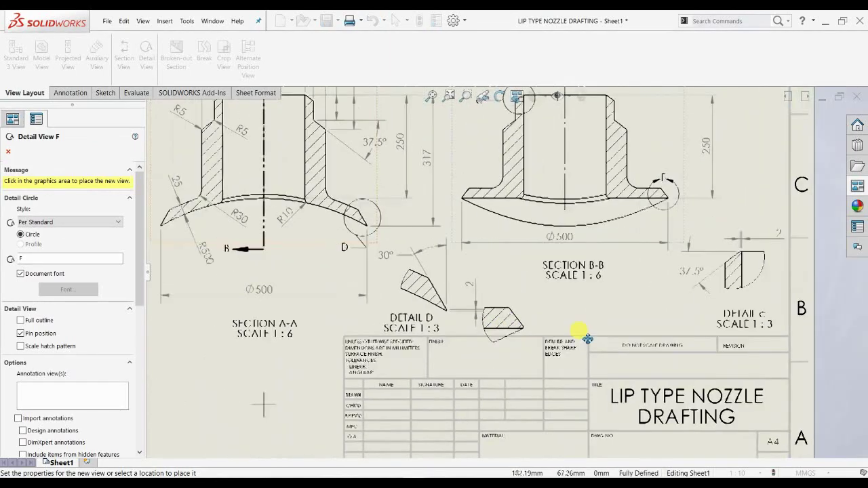
scroll(410, 315, down, 3)
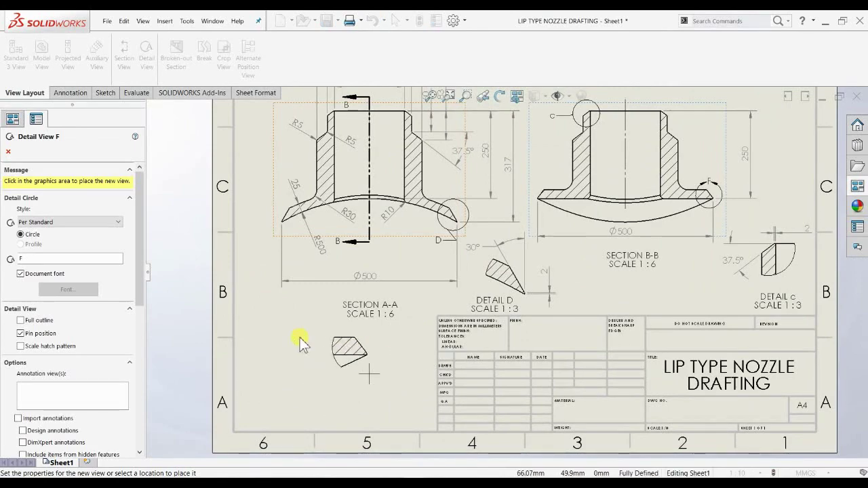
scroll(355, 361, down, 1)
scroll(276, 364, up, 1)
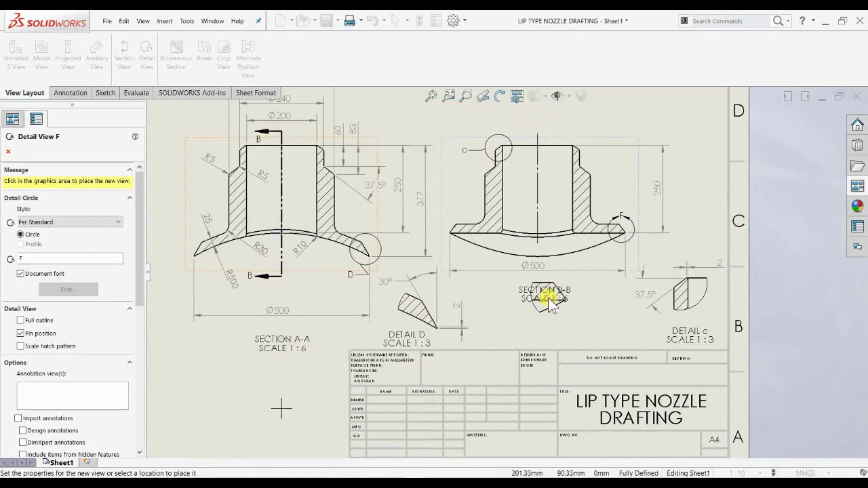
scroll(549, 305, down, 2)
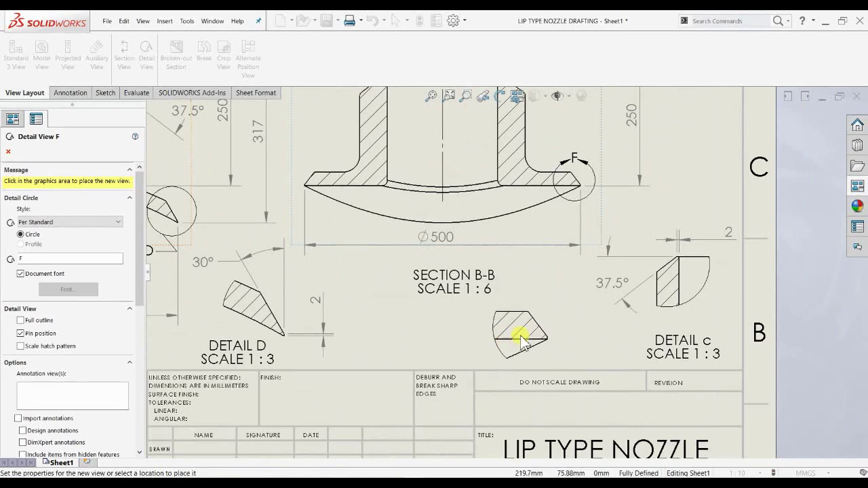
click(508, 331)
Move the Section B-B label directly beneath its 500 mm diameter dimension, clear of the new detail view.
drag(450, 289, 400, 280)
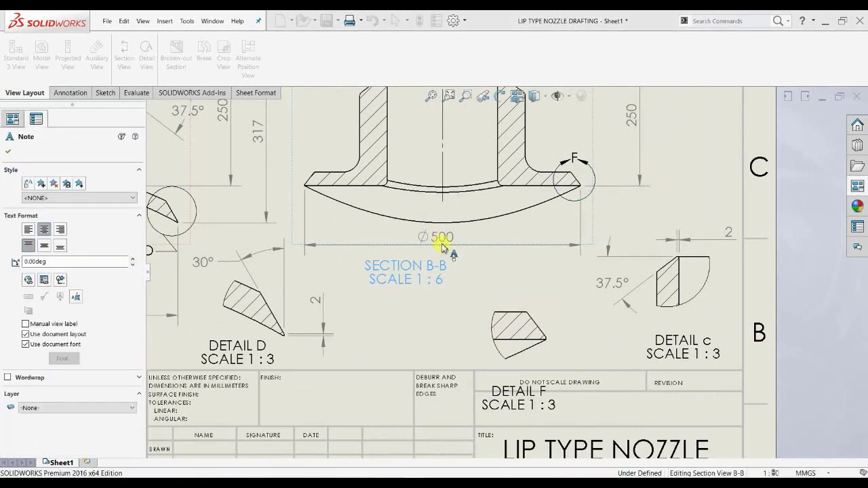
scroll(439, 245, down, 2)
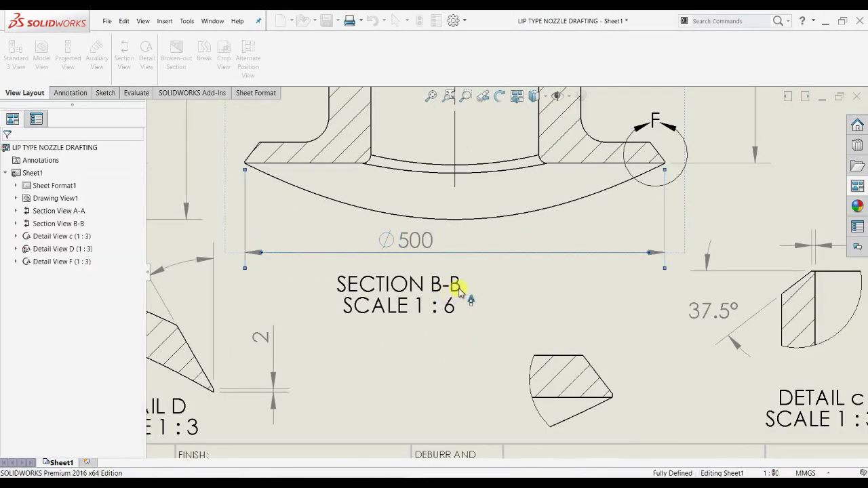
drag(465, 296, 442, 288)
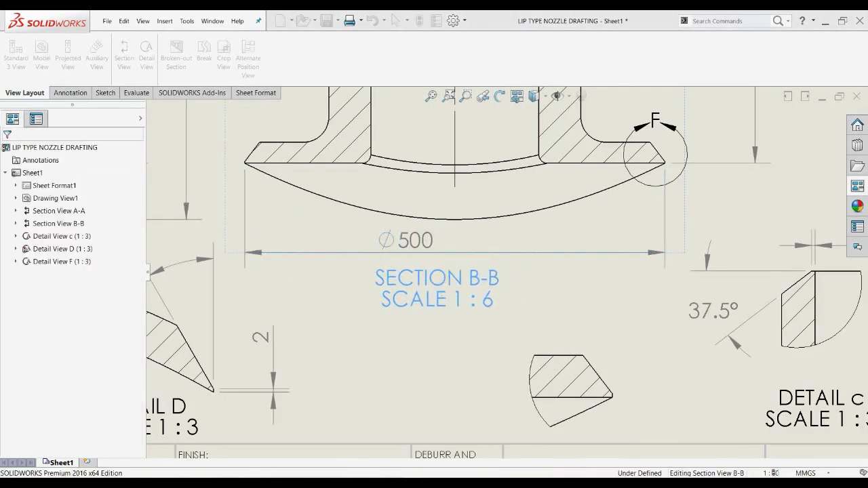
Move Detail F up beside the Section B-B label and bring its own label close beneath the view.
click(573, 328)
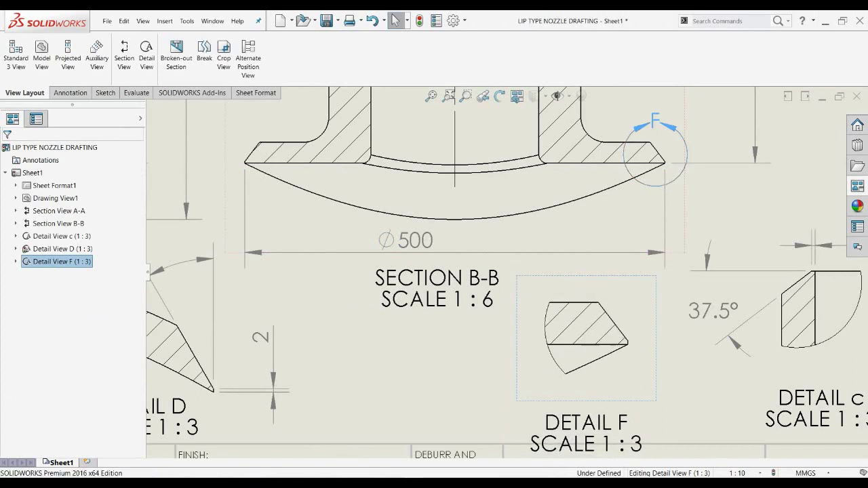
click(562, 445)
drag(562, 446, 589, 406)
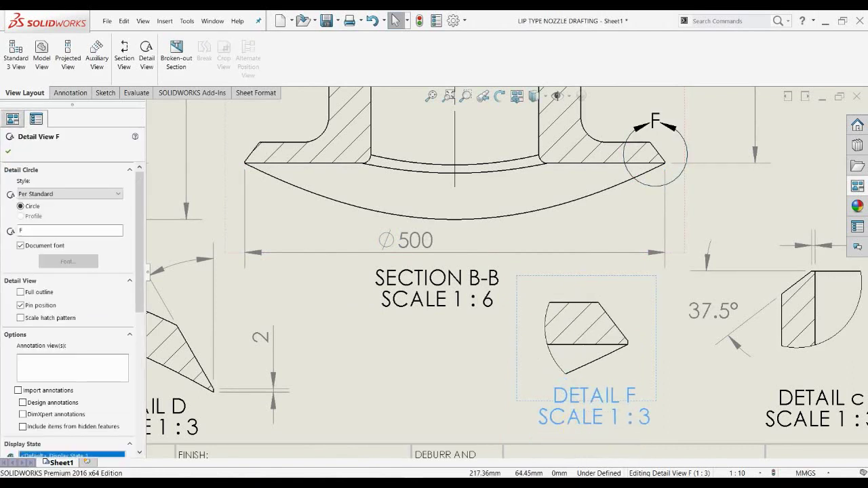
Change the label of the detail circle at Section B-B's flange tip to E.
click(358, 257)
scroll(348, 271, up, 3)
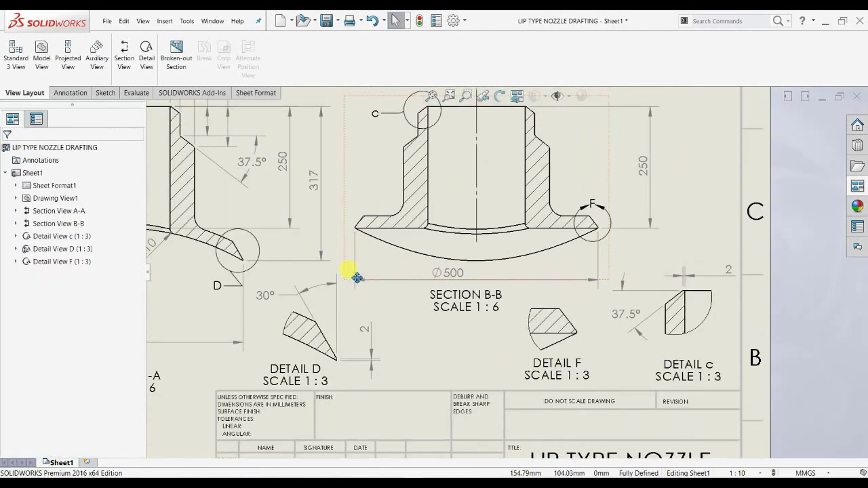
click(592, 210)
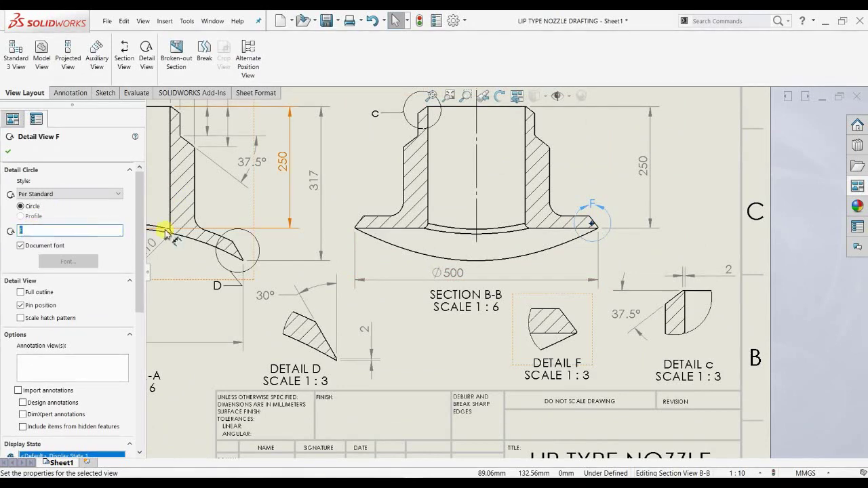
text(E)
click(8, 151)
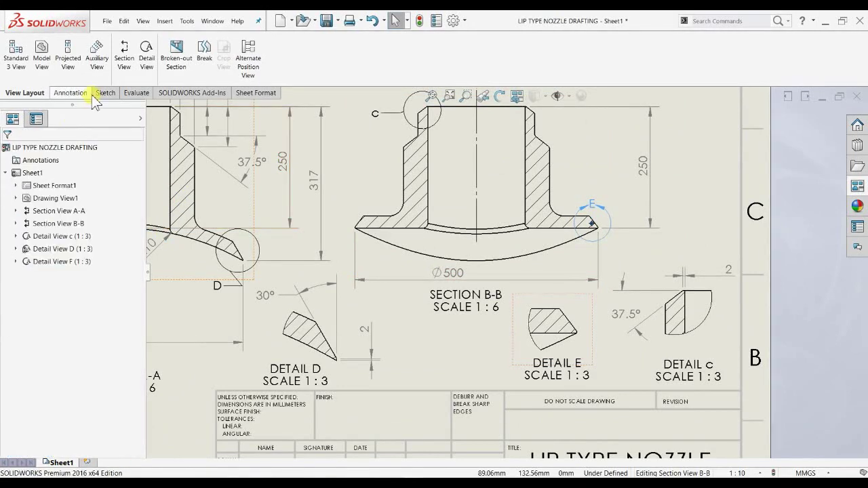
Dimension the height of the short vertical tip land in Detail E, with the text at the lower right of the view.
click(106, 93)
click(17, 55)
scroll(588, 349, down, 5)
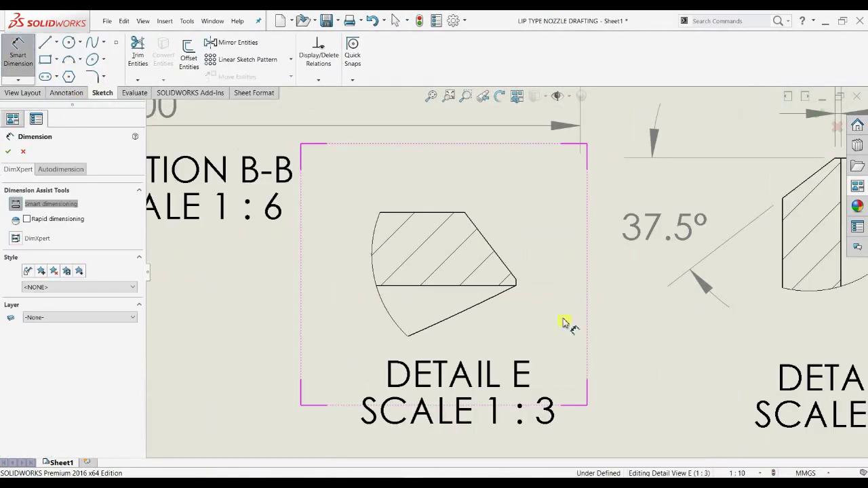
click(515, 288)
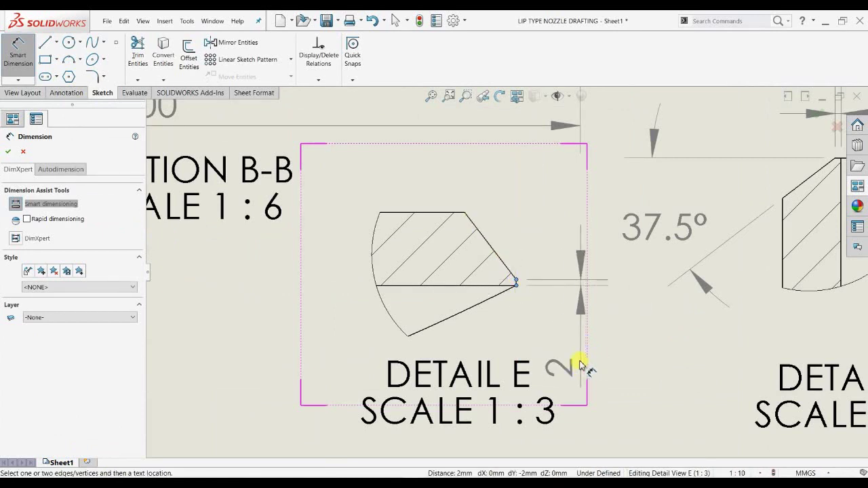
click(589, 355)
scroll(522, 277, down, 2)
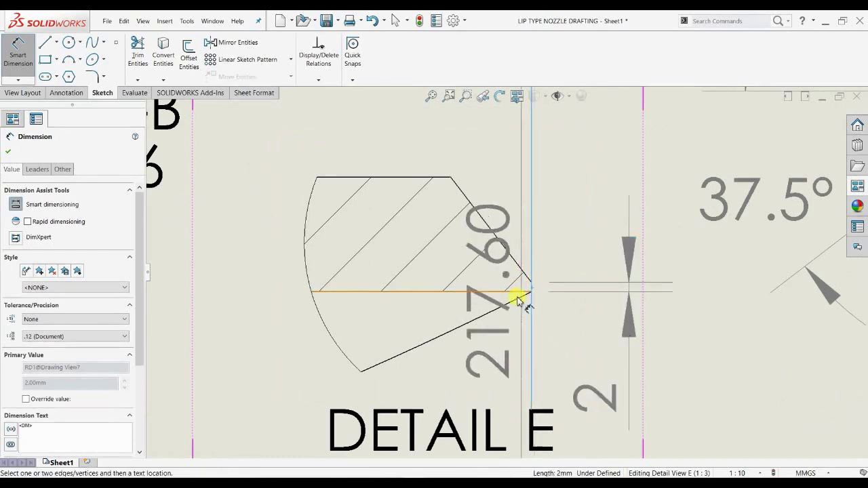
key(Escape)
Sketch a vertical line about 1.4 mm long upward from the upper corner of Detail E's tip land.
click(45, 44)
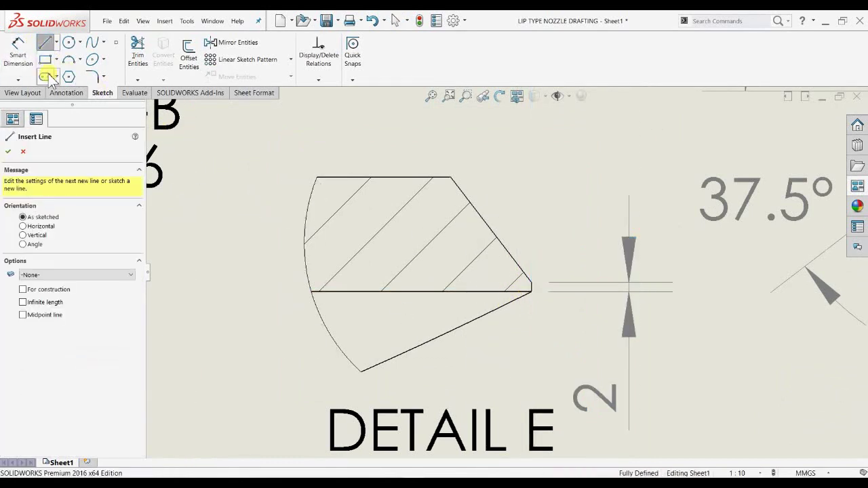
scroll(525, 287, down, 3)
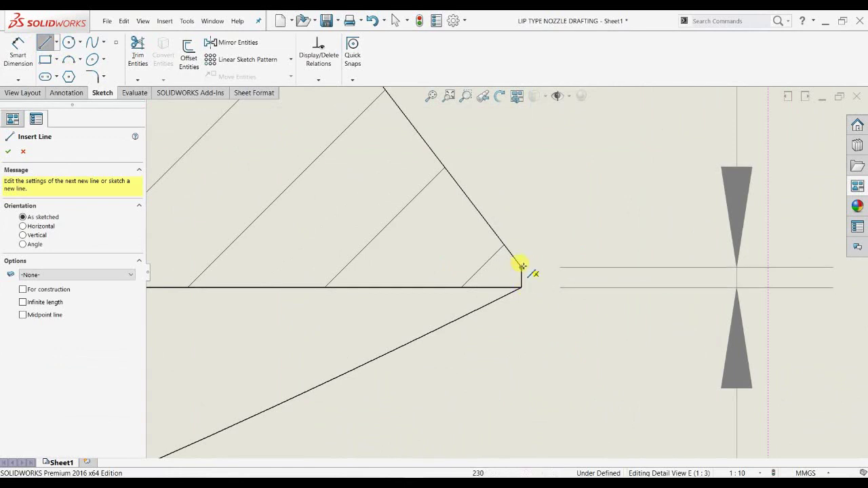
click(522, 266)
key(Escape)
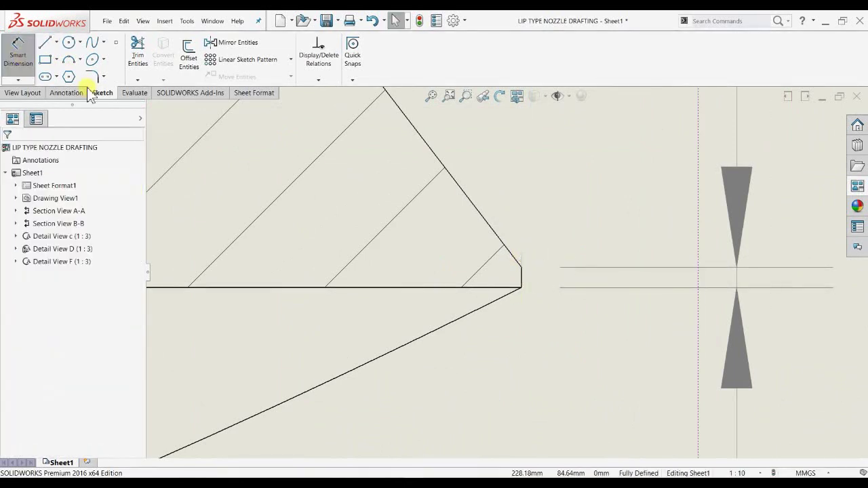
Add a driven angle dimension between Detail E's sloped tip edge and the sketched vertical line, placing it above the view.
click(18, 54)
scroll(533, 267, down, 3)
click(417, 196)
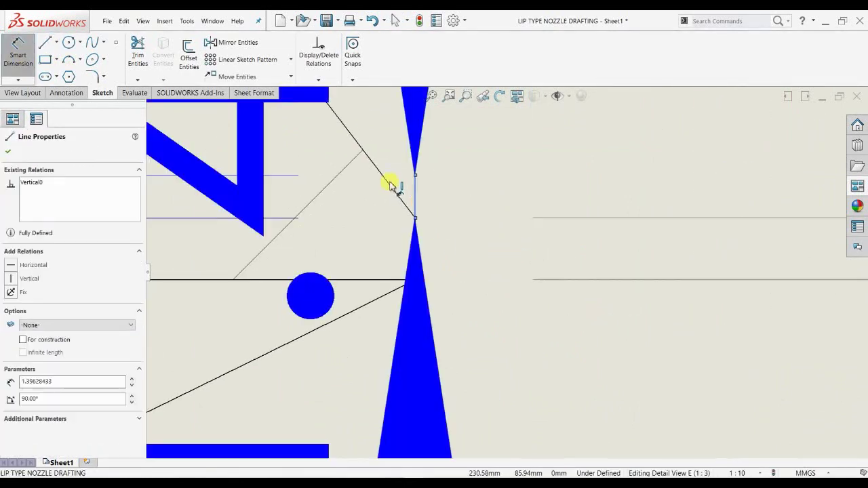
click(393, 184)
scroll(524, 269, up, 3)
scroll(416, 182, up, 3)
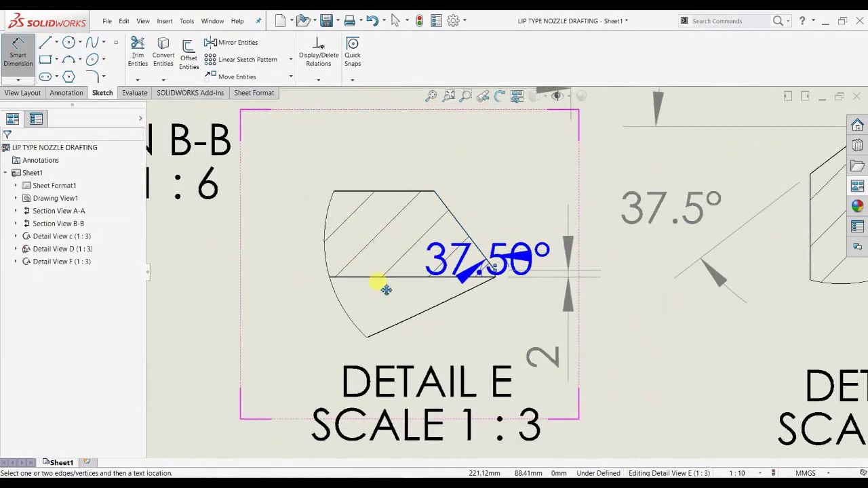
scroll(411, 249, down, 1)
click(410, 256)
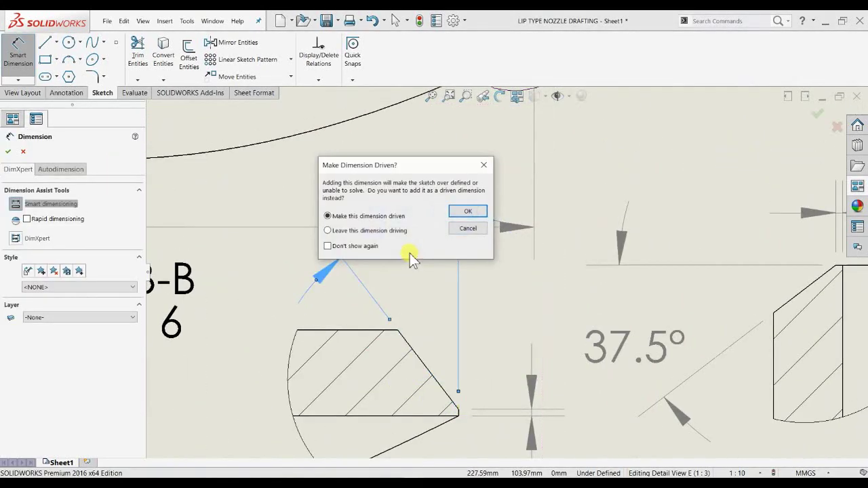
click(467, 212)
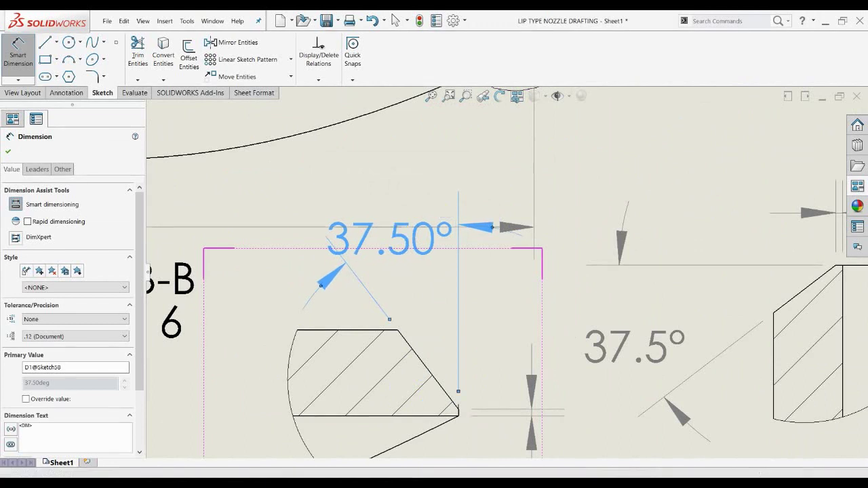
Display Detail E's angle dimension with one decimal place (.1) and move it a little higher above the view.
click(472, 158)
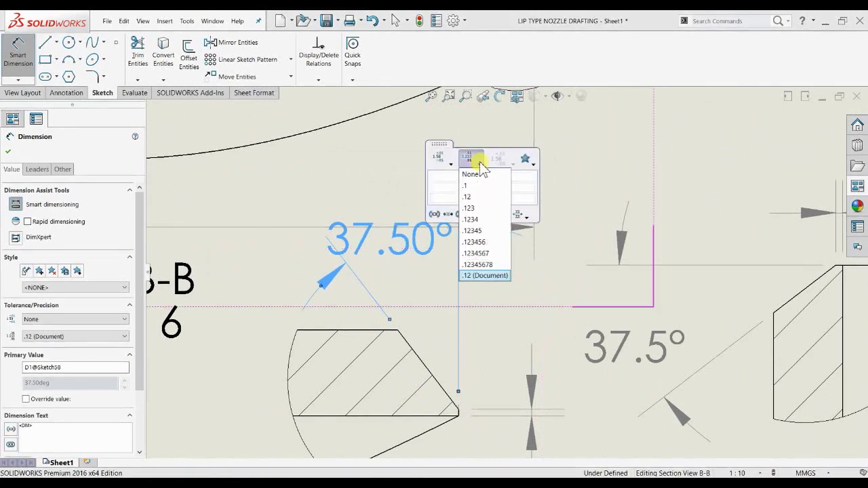
click(384, 246)
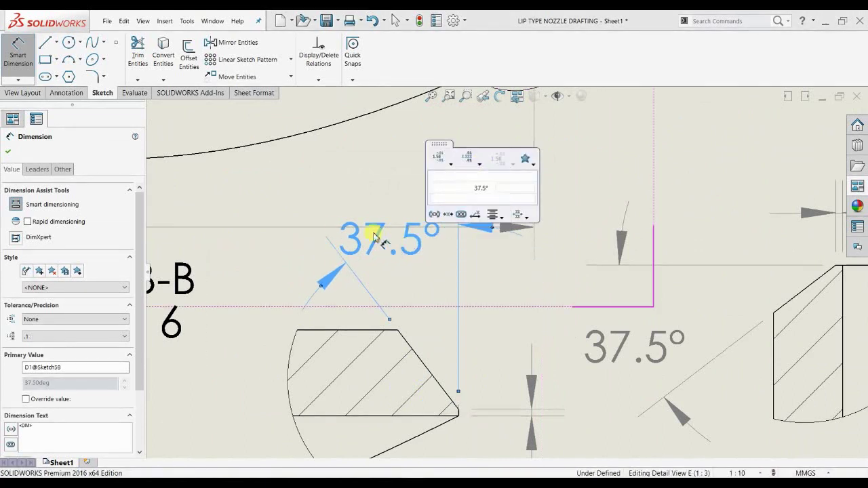
click(322, 282)
mouse_move(329, 234)
mouse_down()
mouse_move(333, 248)
mouse_move(341, 223)
mouse_move(382, 176)
mouse_move(389, 197)
mouse_up()
scroll(412, 232, up, 8)
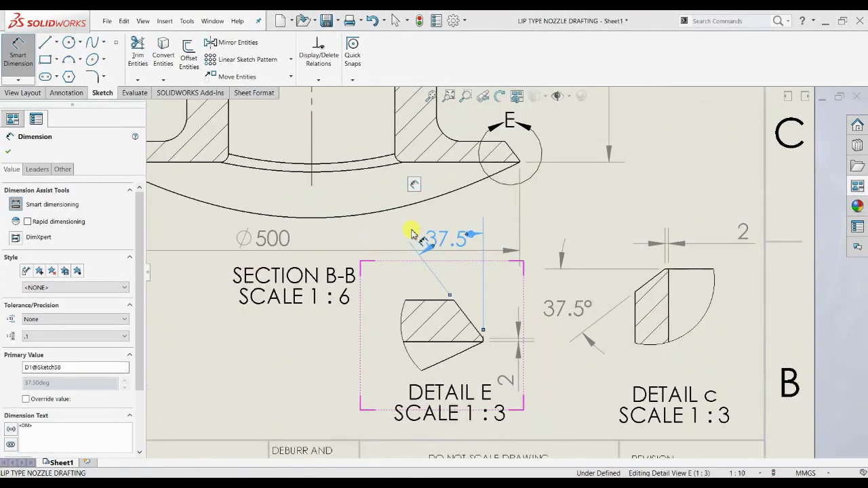
key(Escape)
middle_drag(504, 255, 579, 223)
key(Escape)
Pull Detail E's angle text out to the left of its arc and shift the Section B-B label left to clear it.
scroll(261, 239, down, 2)
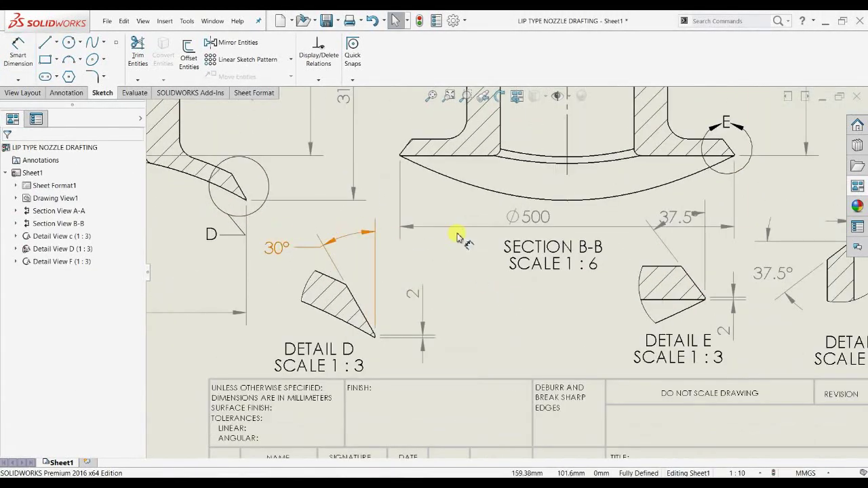
middle_drag(459, 236, 376, 237)
drag(594, 225, 558, 250)
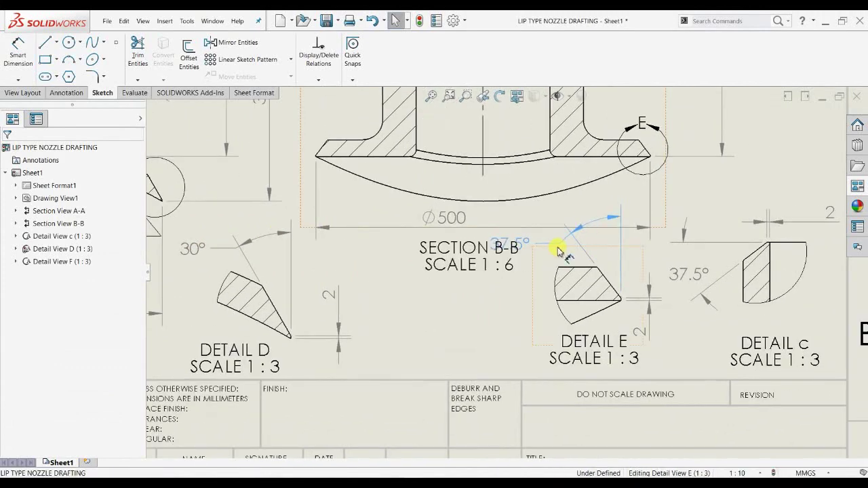
drag(456, 273, 416, 274)
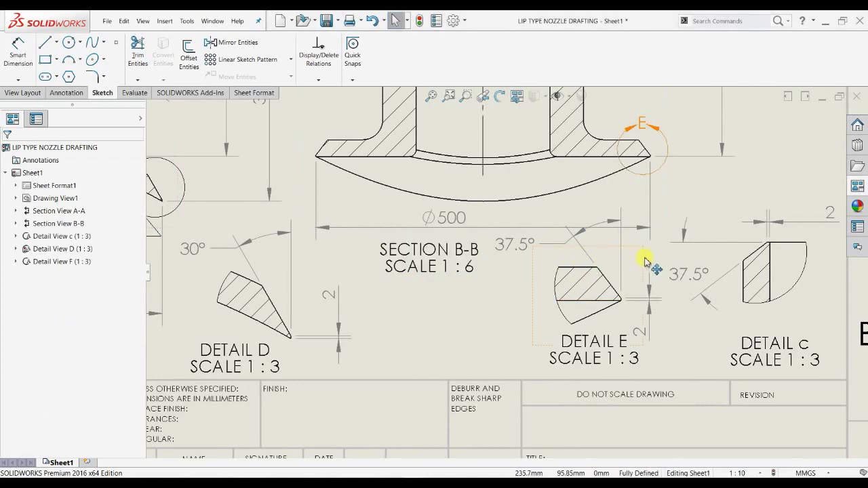
Move Detail E slightly down and left, and separate its angle text from the Section B-B label.
drag(647, 258, 627, 270)
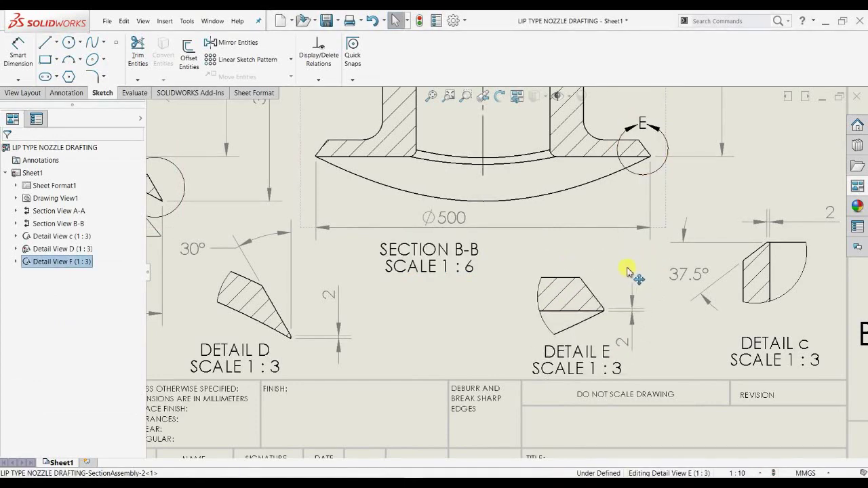
click(513, 260)
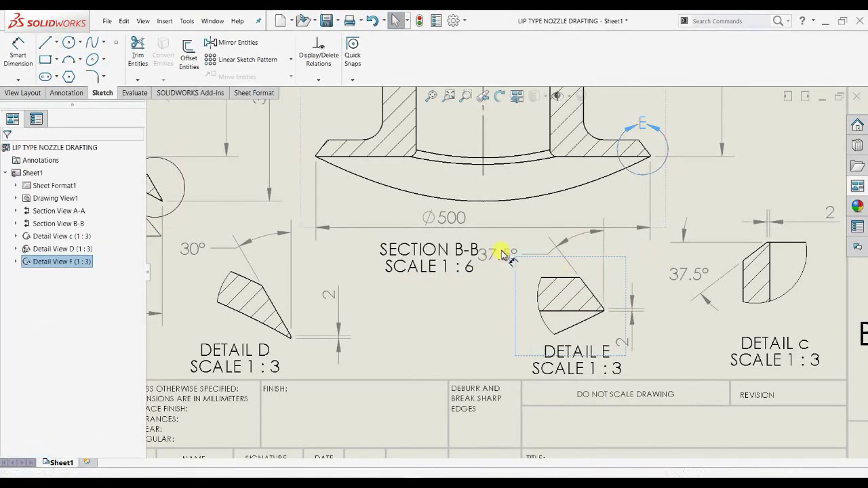
scroll(502, 251, down, 1)
drag(503, 252, 521, 254)
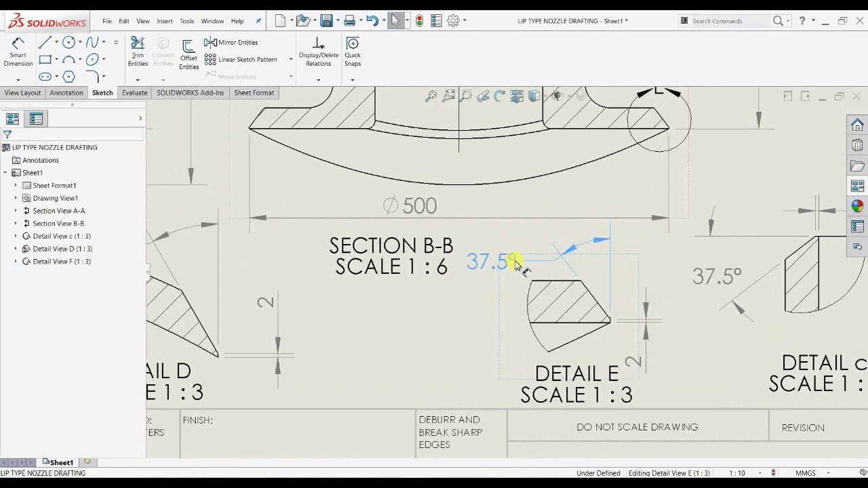
click(392, 265)
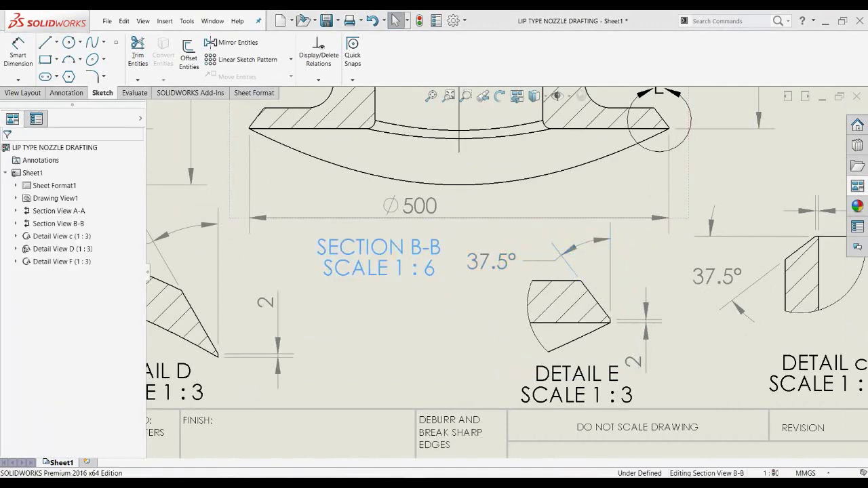
Dimension the thickness of Section B-B's left flange lip, append "LIP THIK." to the value, and place the text vertically above the lip.
scroll(620, 285, up, 4)
middle_drag(576, 257, 616, 256)
middle_drag(453, 273, 460, 292)
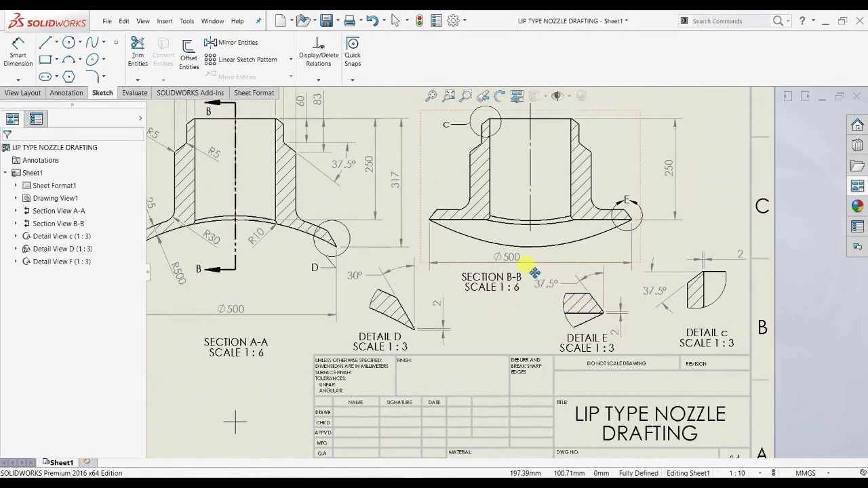
middle_drag(542, 268, 544, 275)
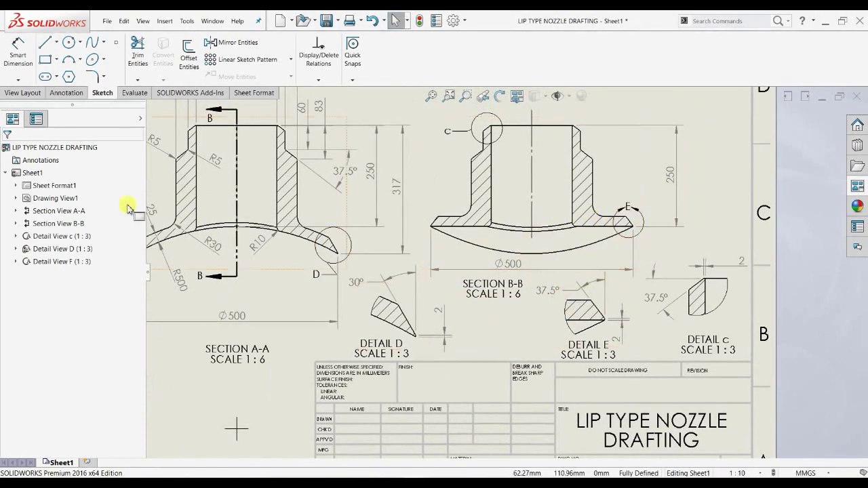
click(15, 54)
scroll(447, 203, down, 3)
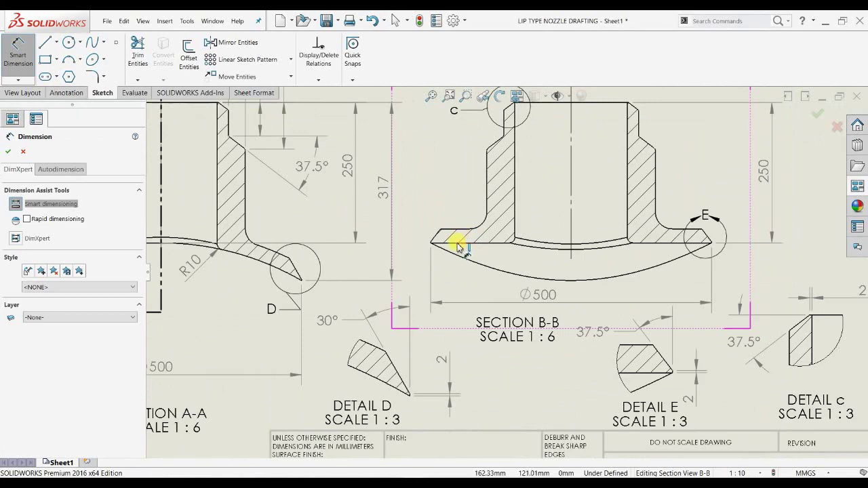
click(453, 242)
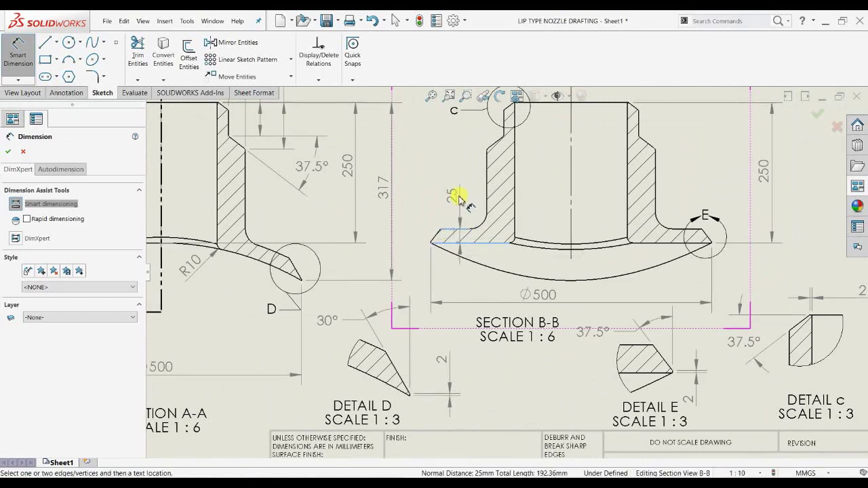
click(458, 198)
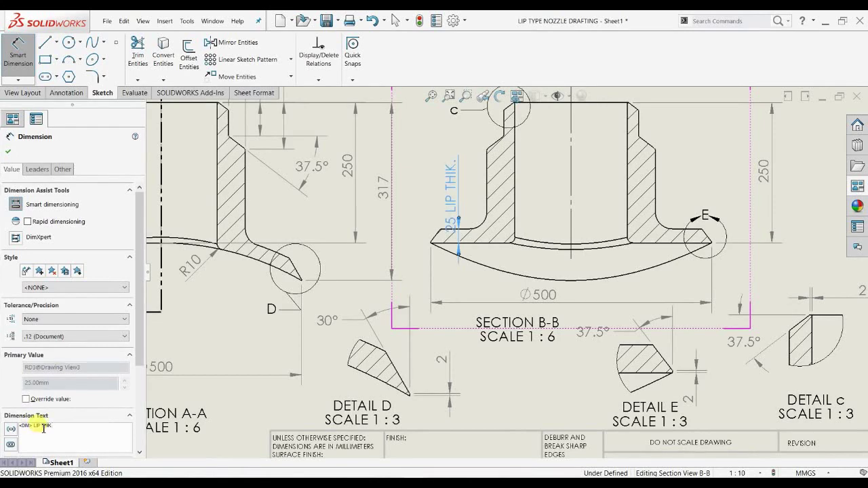
key(Escape)
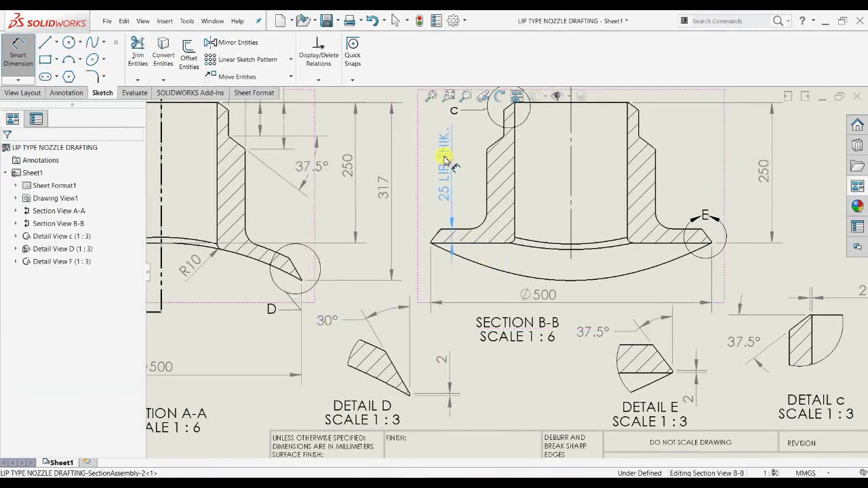
click(446, 171)
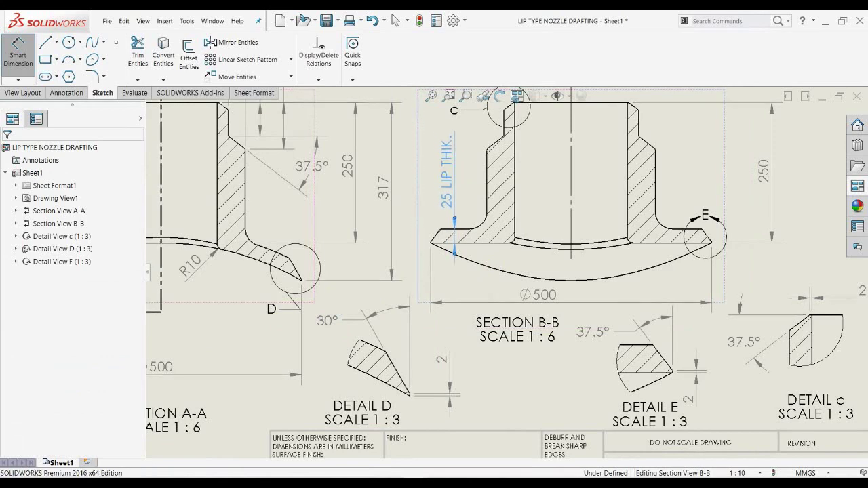
click(592, 198)
Review the dimensions and labels of Section A-A, Section B-B and the detail views across the sheet.
scroll(519, 243, up, 1)
scroll(300, 333, up, 3)
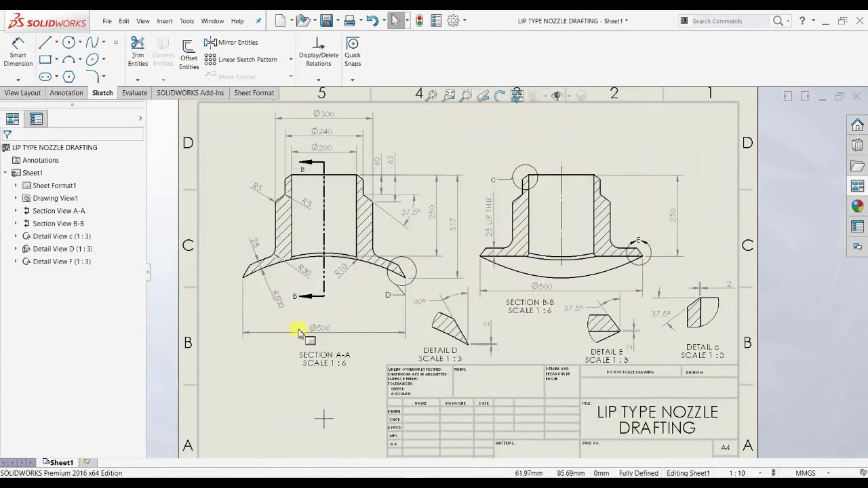
scroll(301, 291, down, 2)
scroll(372, 269, down, 1)
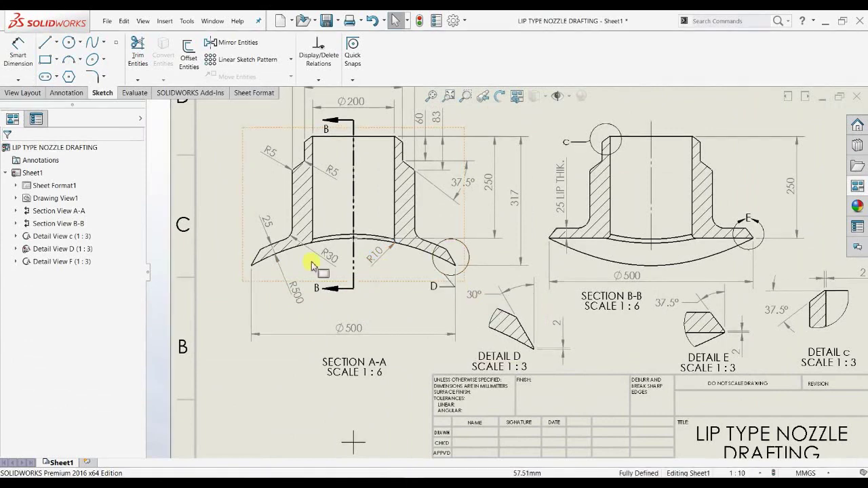
scroll(319, 254, down, 1)
scroll(341, 244, down, 1)
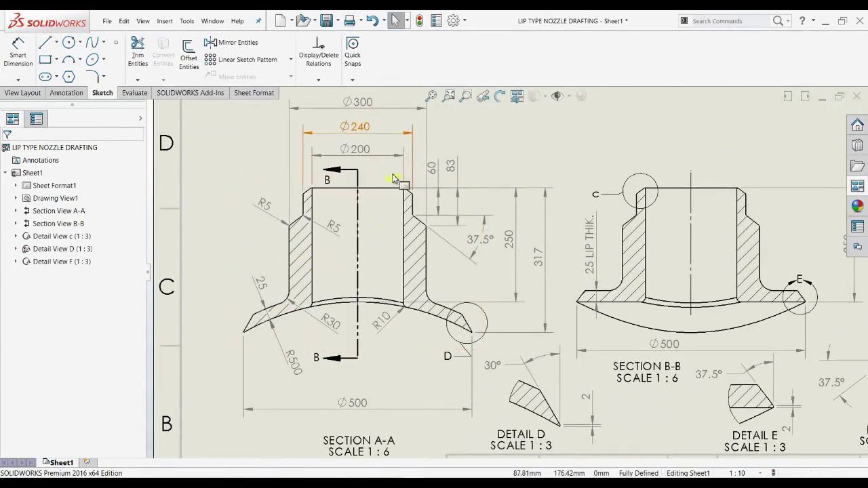
mouse_move(296, 353)
middle_down()
mouse_move(272, 313)
mouse_move(283, 331)
middle_up()
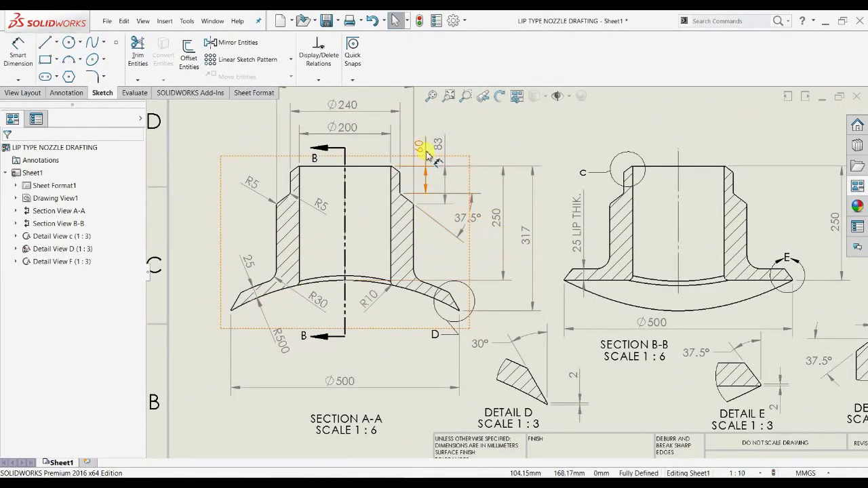
click(424, 178)
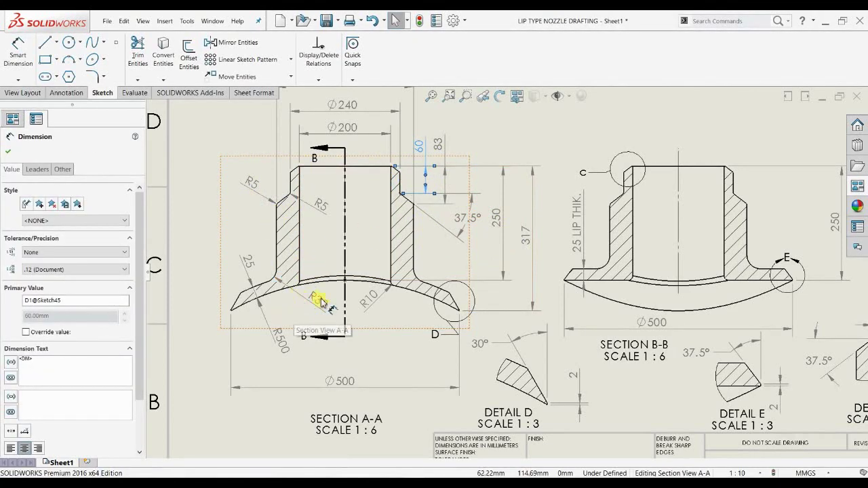
mouse_move(271, 312)
middle_down()
mouse_move(257, 299)
mouse_move(264, 308)
middle_up()
mouse_move(417, 239)
middle_down()
mouse_move(361, 291)
mouse_move(334, 294)
middle_up()
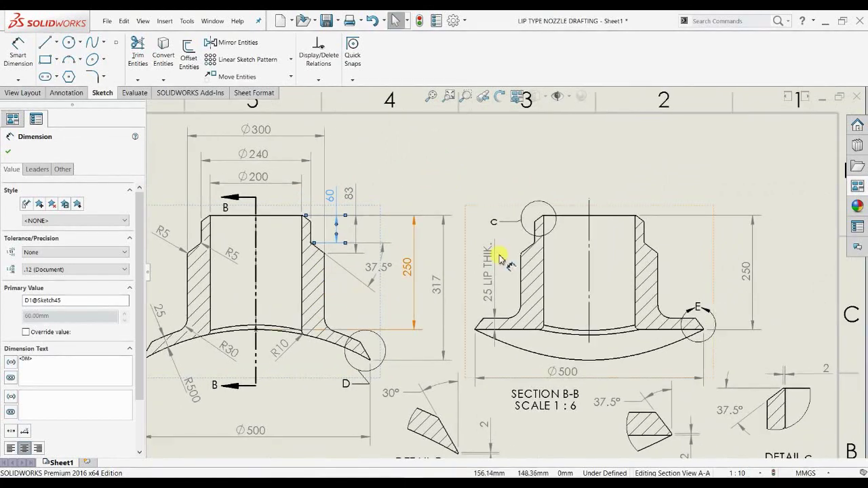
middle_drag(587, 217, 531, 184)
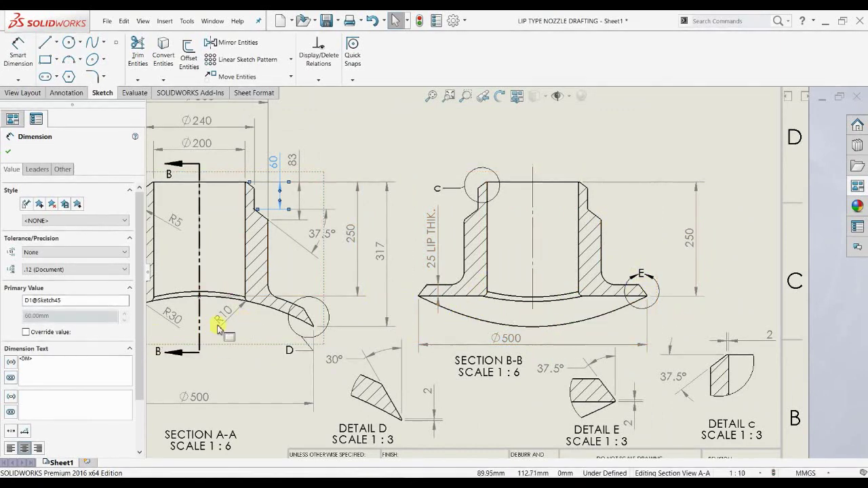
middle_drag(412, 356, 420, 349)
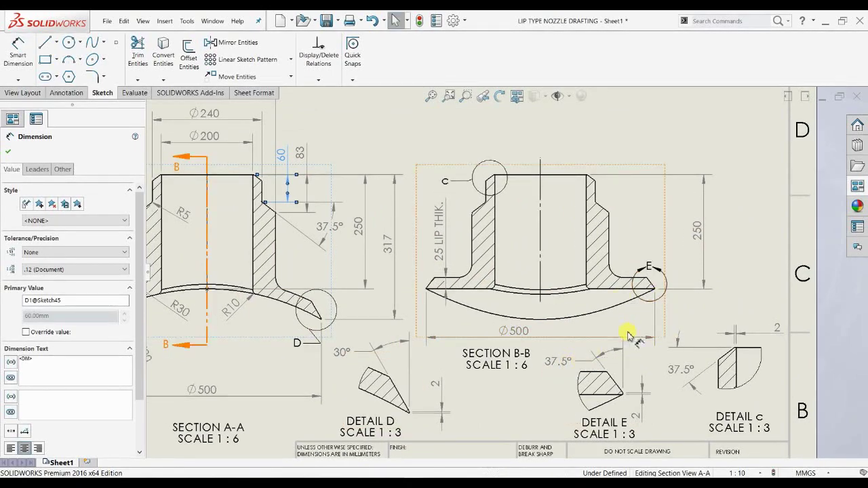
scroll(552, 251, up, 5)
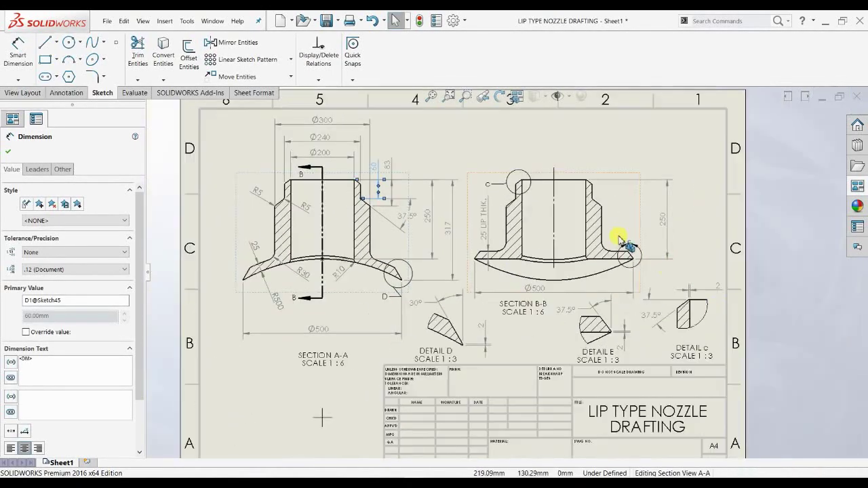
scroll(542, 271, down, 2)
scroll(434, 328, up, 2)
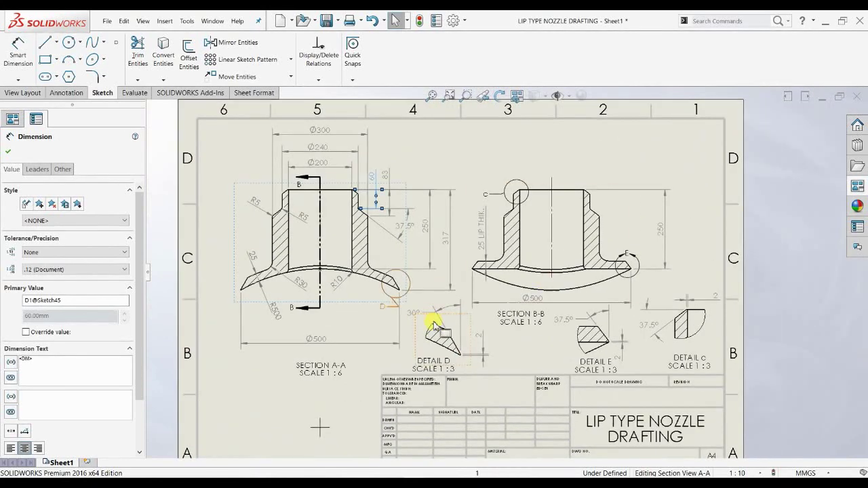
middle_drag(332, 324, 349, 300)
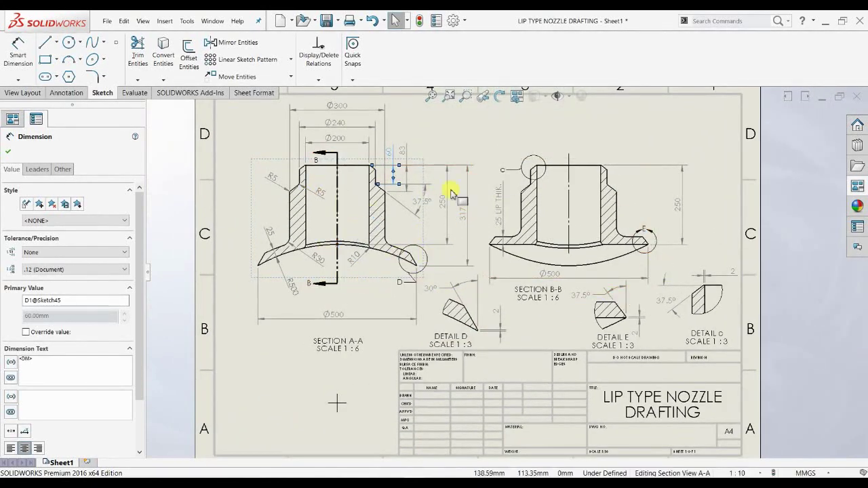
Insert the model's *Current orientation view from the view palette into the sheet's lower-left area, beneath Section A-A.
click(856, 185)
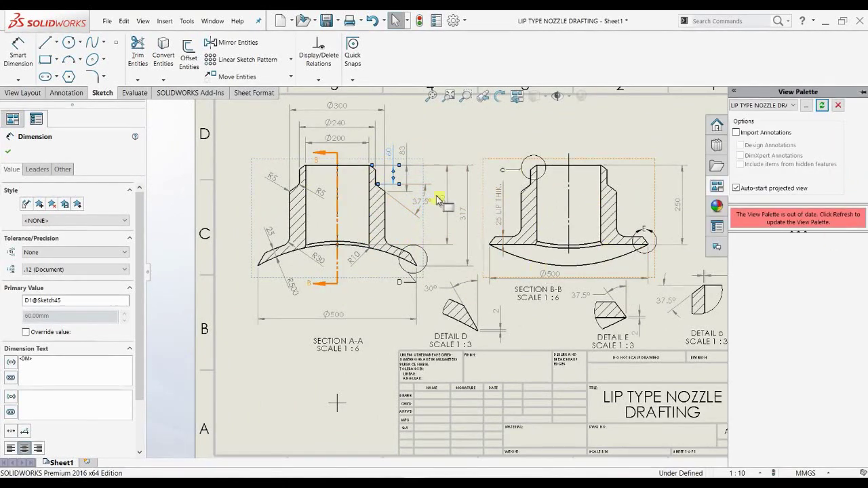
click(776, 116)
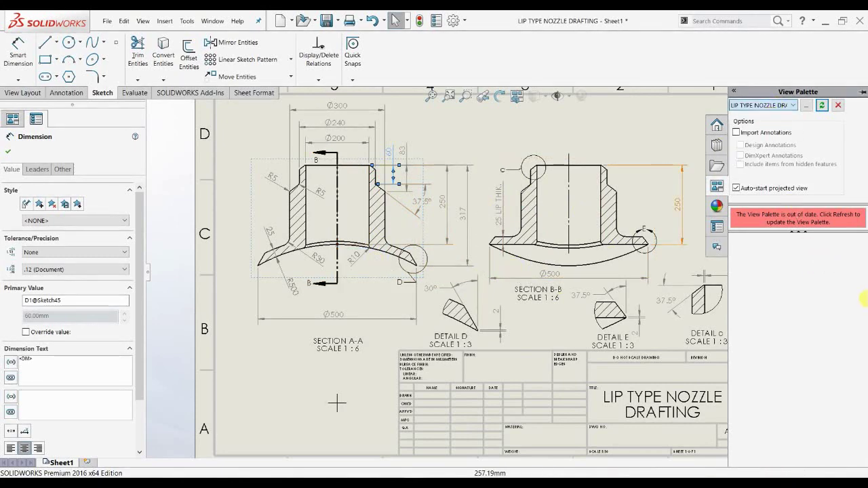
key(f)
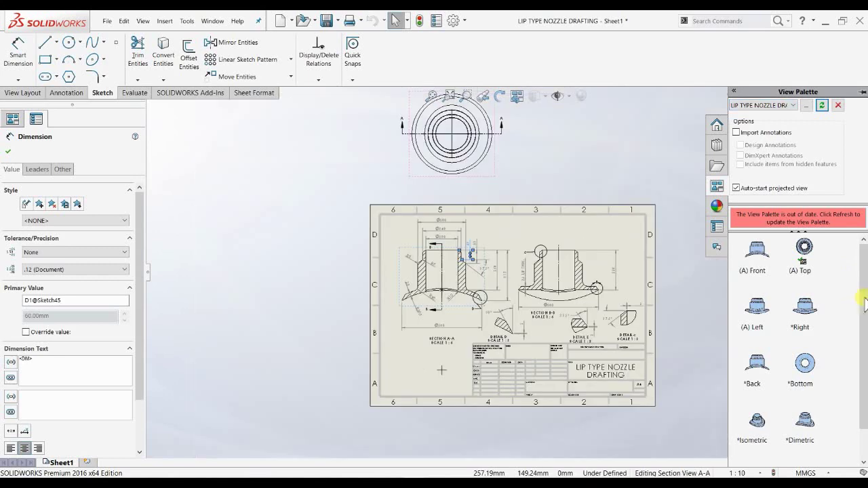
scroll(862, 301, down, 2)
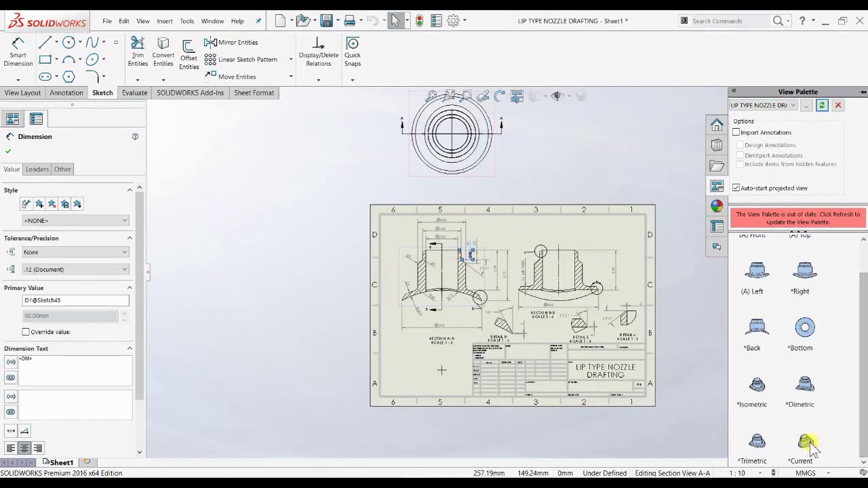
mouse_move(805, 444)
mouse_down()
mouse_move(612, 458)
mouse_move(382, 380)
mouse_move(416, 367)
mouse_move(407, 359)
mouse_move(415, 366)
mouse_up()
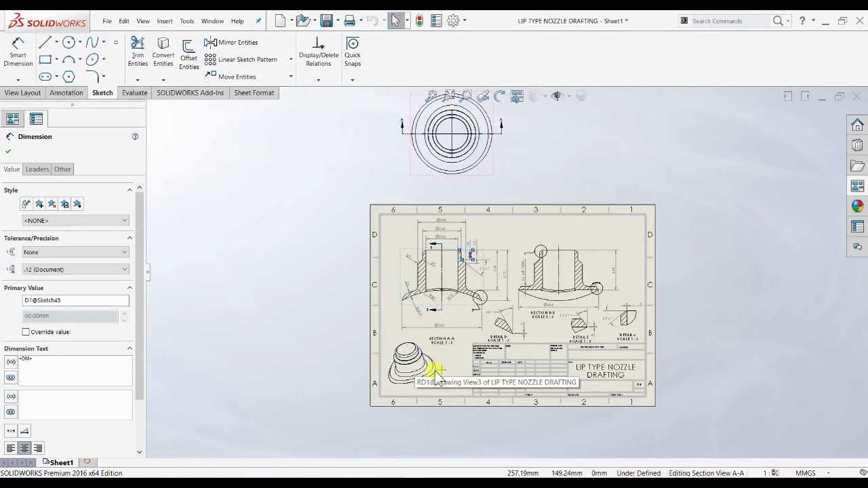
scroll(437, 380, down, 3)
scroll(441, 369, down, 3)
key(Escape)
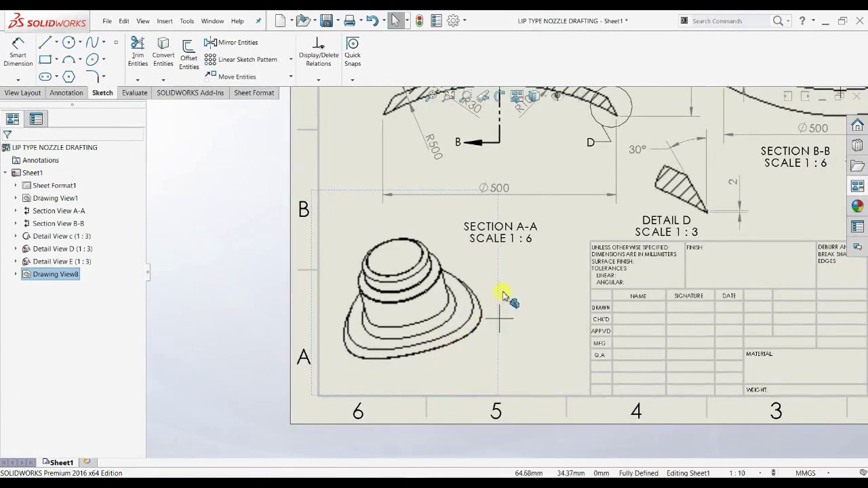
Move the Section A-A label slightly up and right, closer to the Ø500 dimension.
mouse_move(533, 237)
mouse_down()
mouse_move(529, 226)
mouse_move(540, 223)
mouse_up()
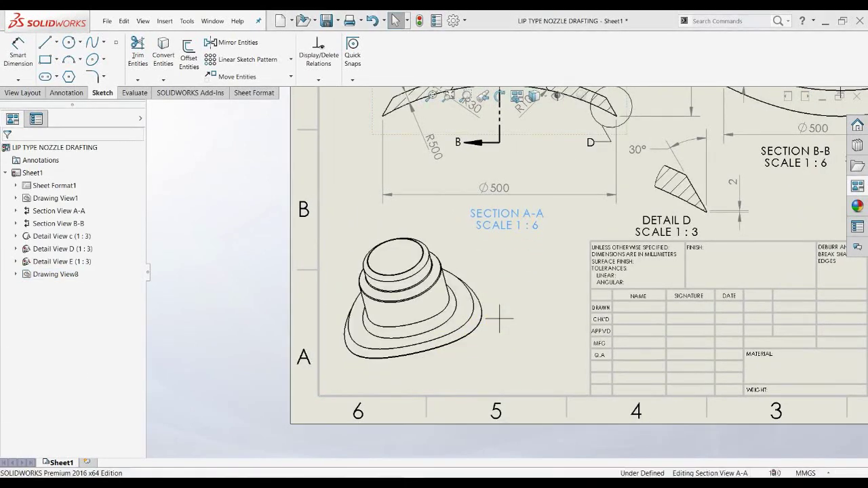
click(509, 324)
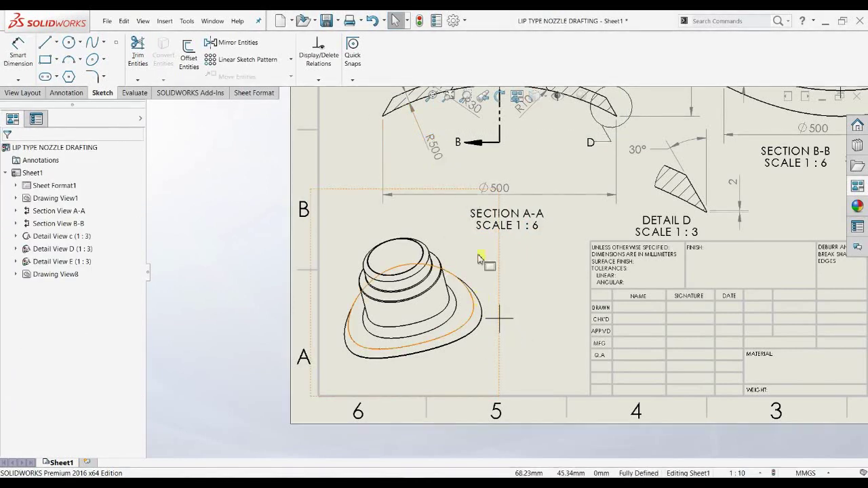
click(433, 146)
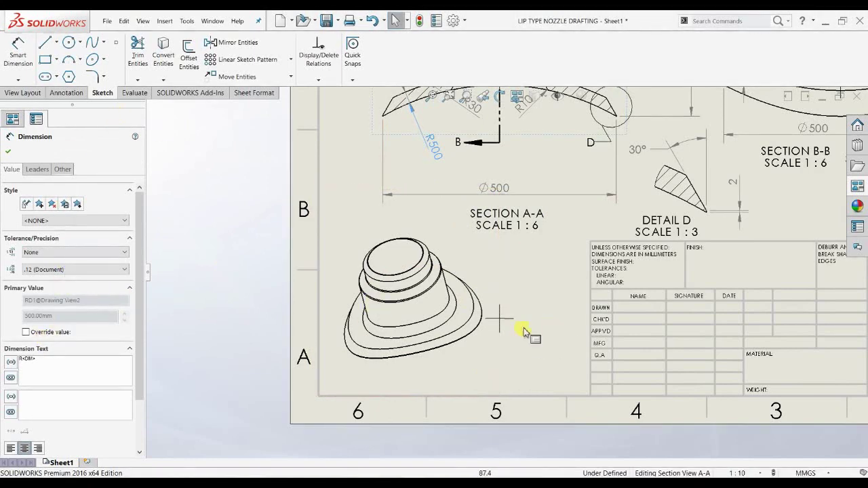
Delete the stray center mark beside the new pictorial view and shift that view slightly right.
click(500, 323)
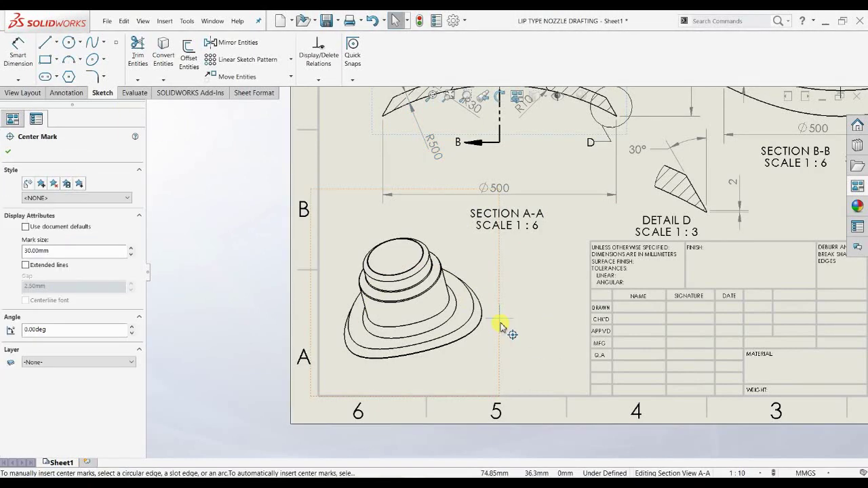
key(Delete)
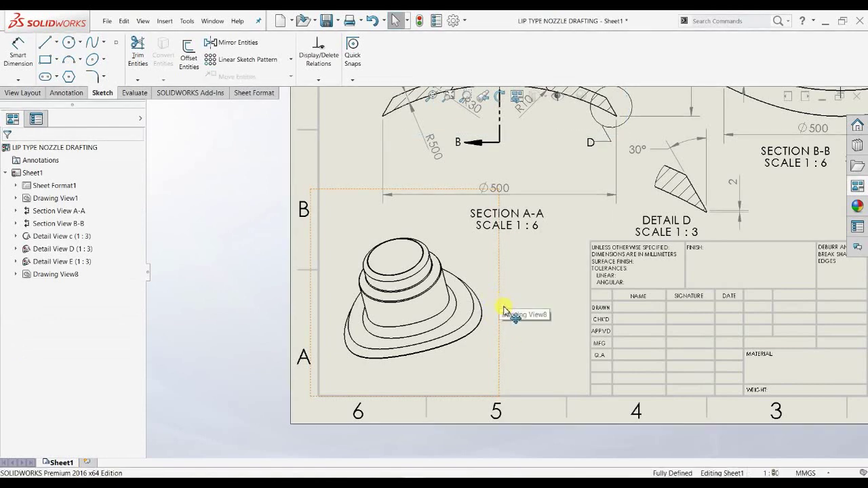
click(505, 305)
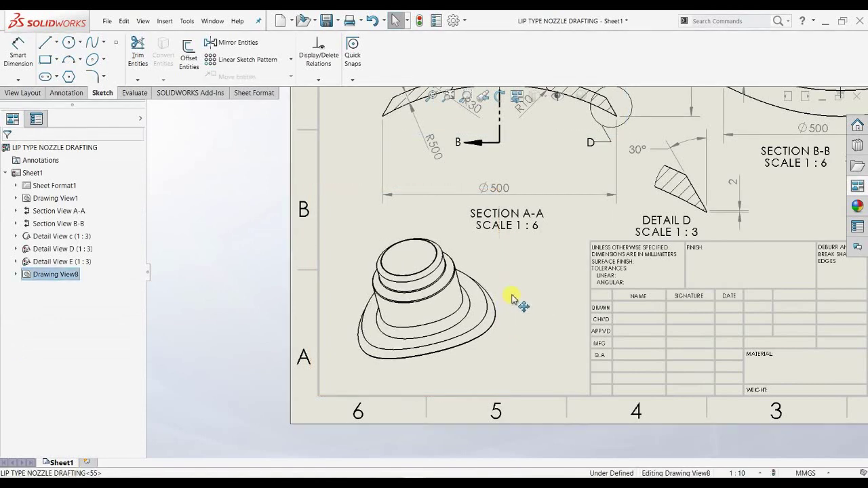
Add a note without a leader below the pictorial view reading "ISOMETRIC VIEW".
click(68, 92)
click(120, 54)
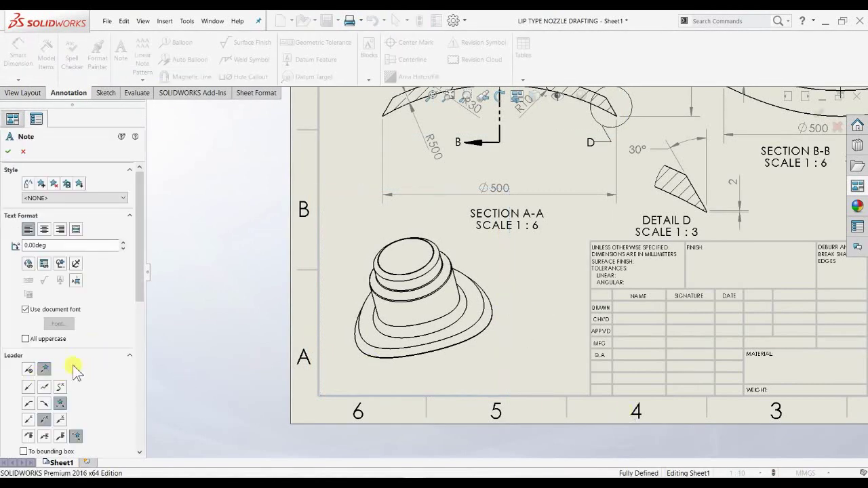
click(28, 366)
scroll(440, 412, down, 1)
scroll(385, 377, down, 1)
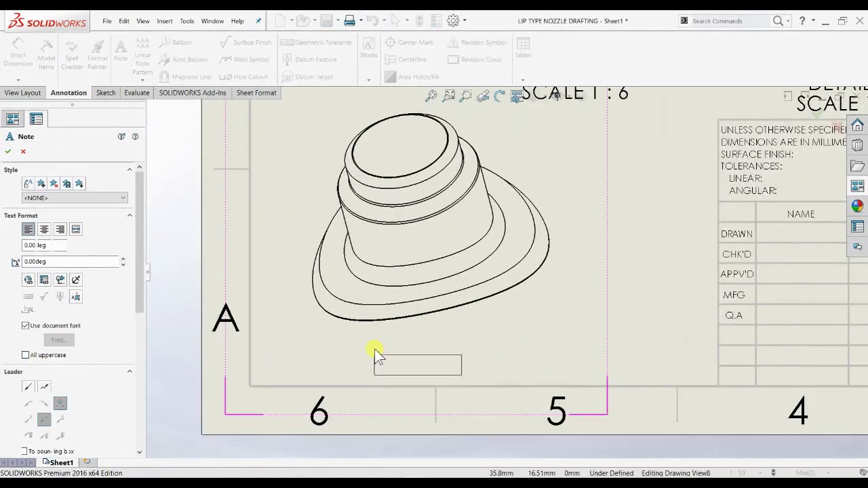
click(374, 350)
text(ISOM)
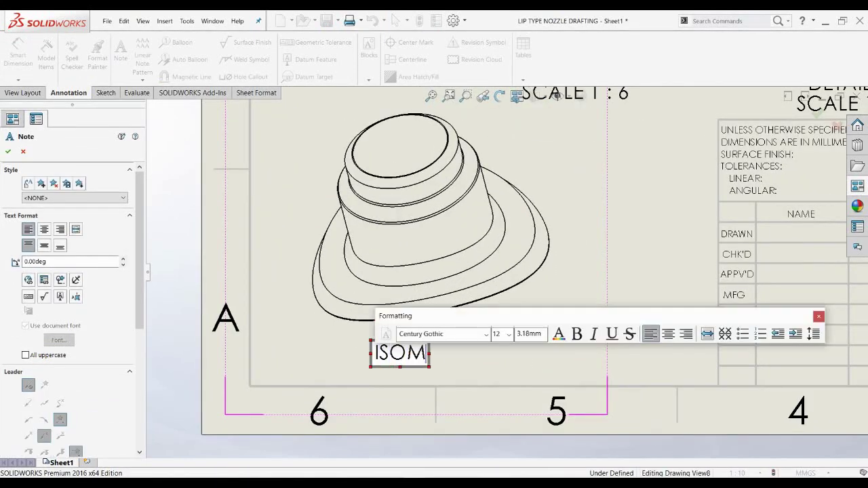
text(ETR)
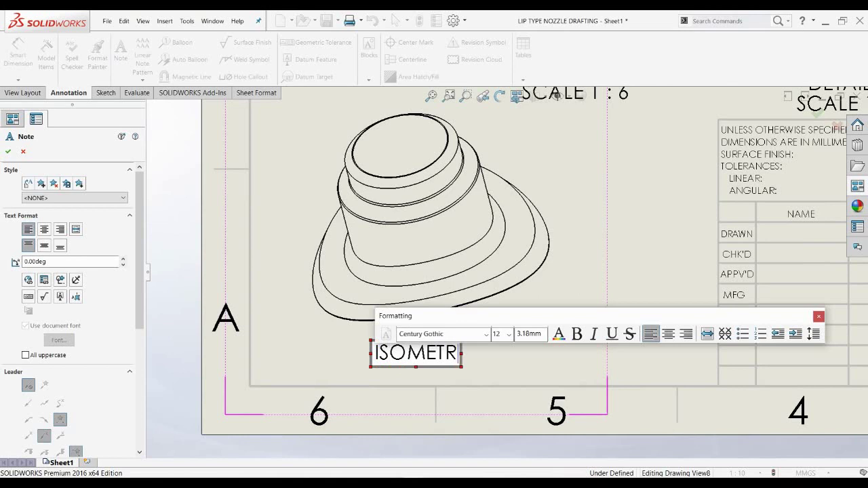
text(IC VI)
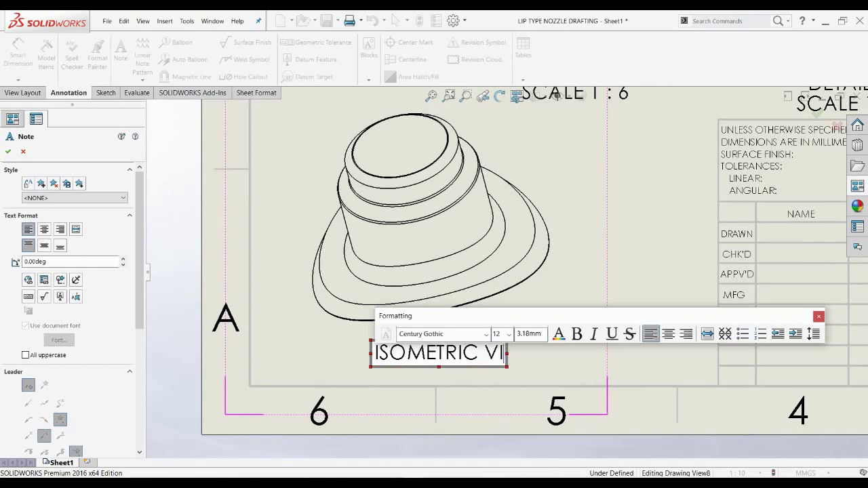
text(EW)
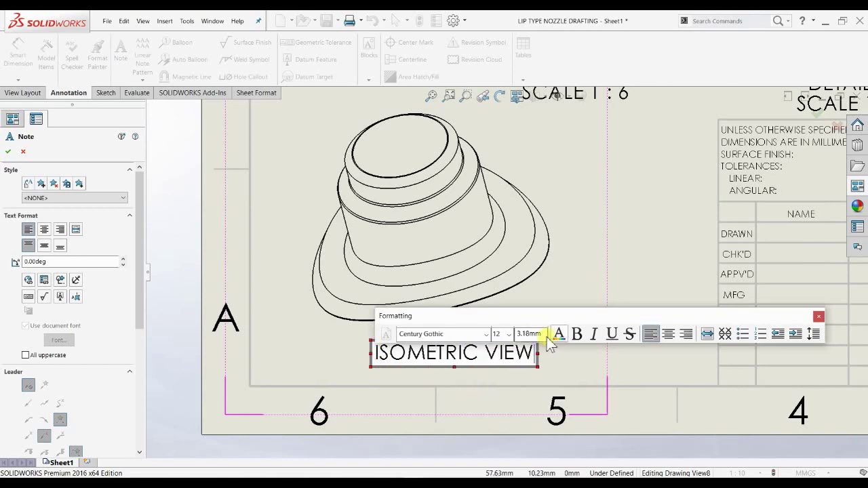
Make the "ISOMETRIC VIEW" note bold and underlined, and shift it slightly left and down under the view.
key(ctrl+a)
click(577, 334)
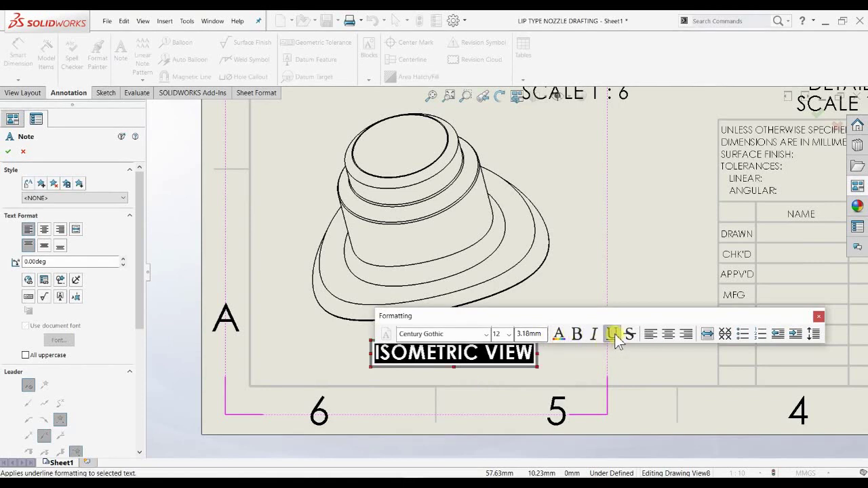
click(611, 333)
click(558, 354)
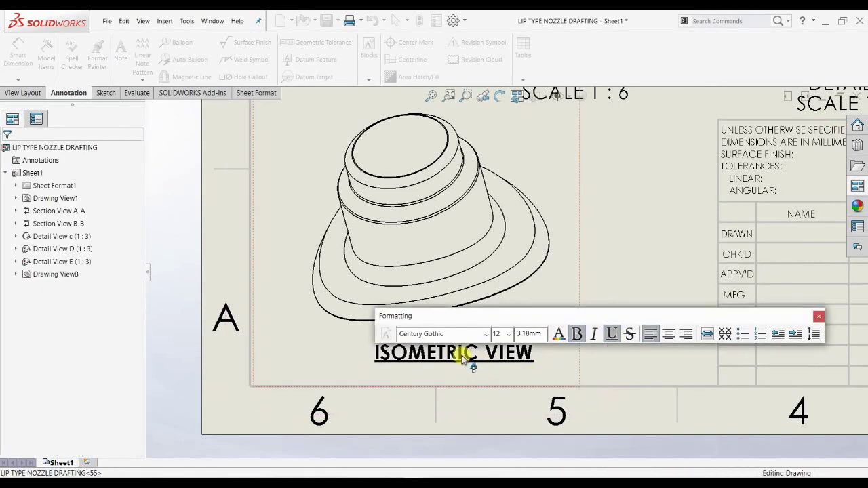
drag(443, 358, 450, 359)
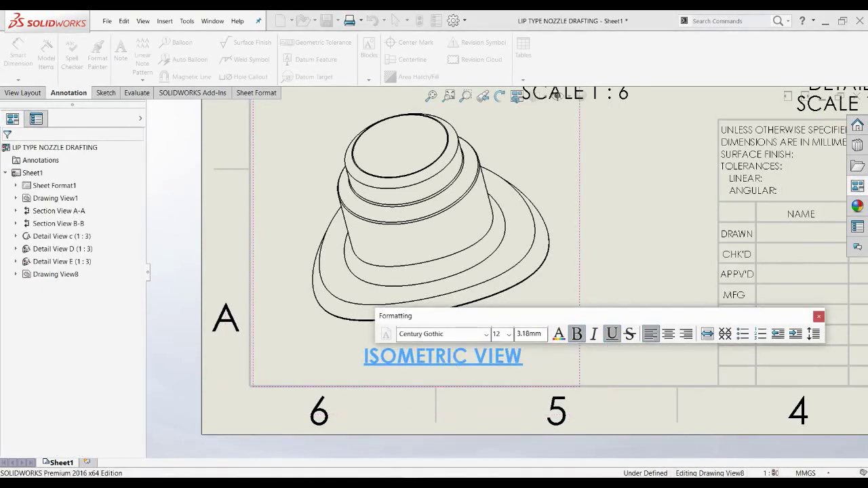
click(513, 248)
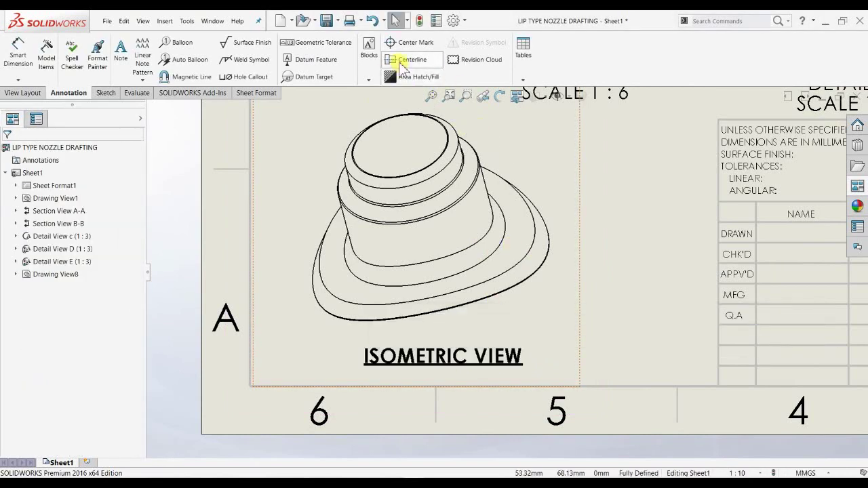
Add a centerline along the nozzle's axis in the isometric view.
click(400, 66)
click(432, 204)
key(Escape)
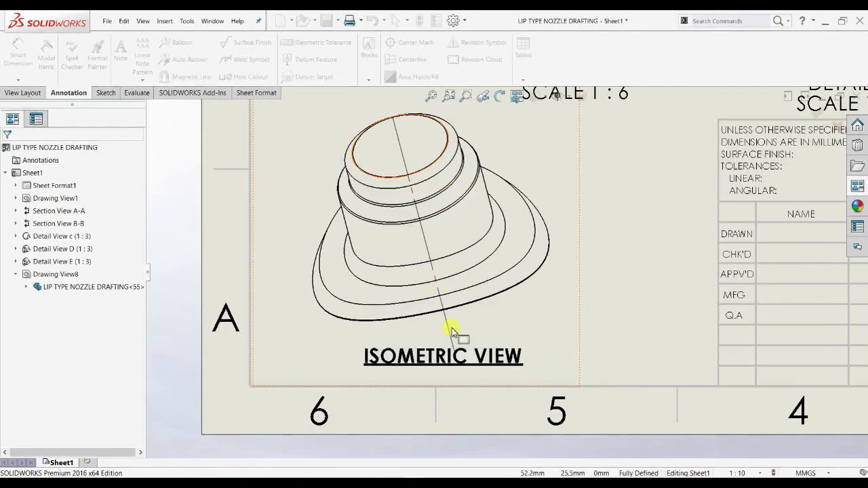
Shorten the lower end of the isometric view's centerline and reposition the "ISOMETRIC VIEW" note beneath it.
click(453, 331)
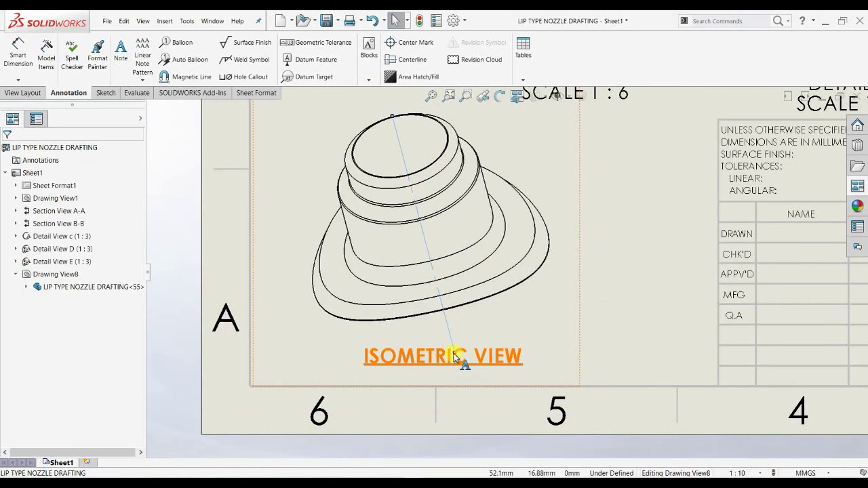
drag(459, 357, 399, 368)
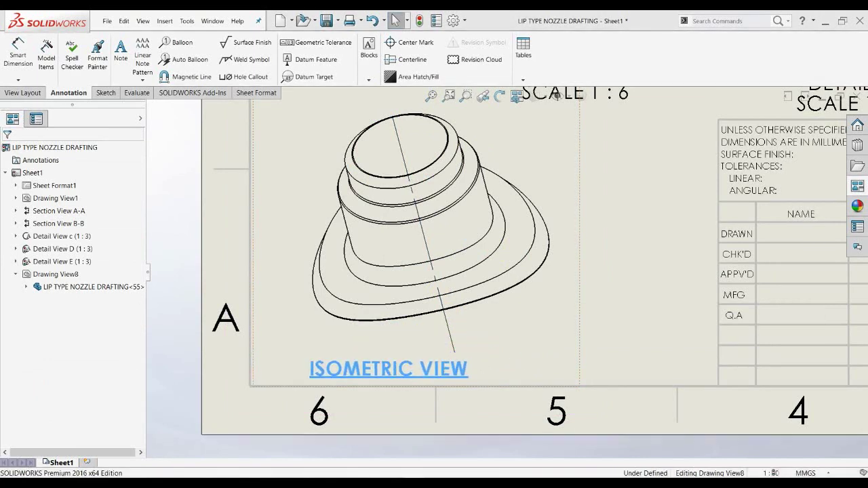
click(449, 331)
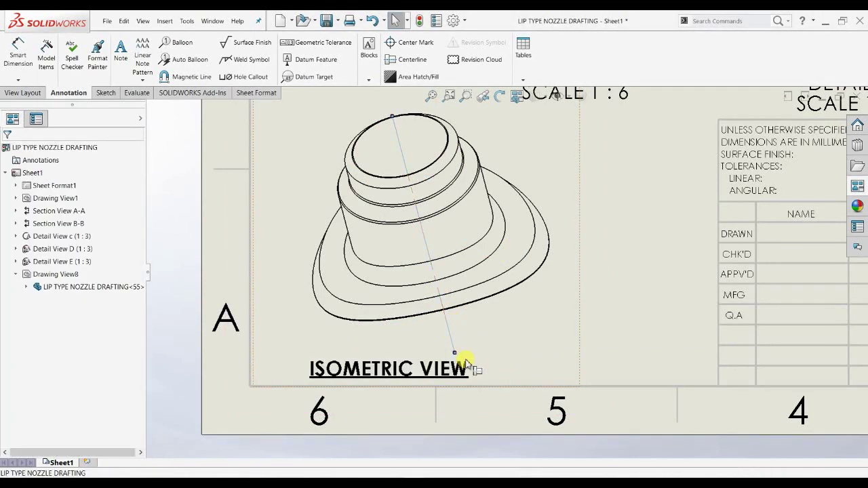
drag(455, 354, 447, 331)
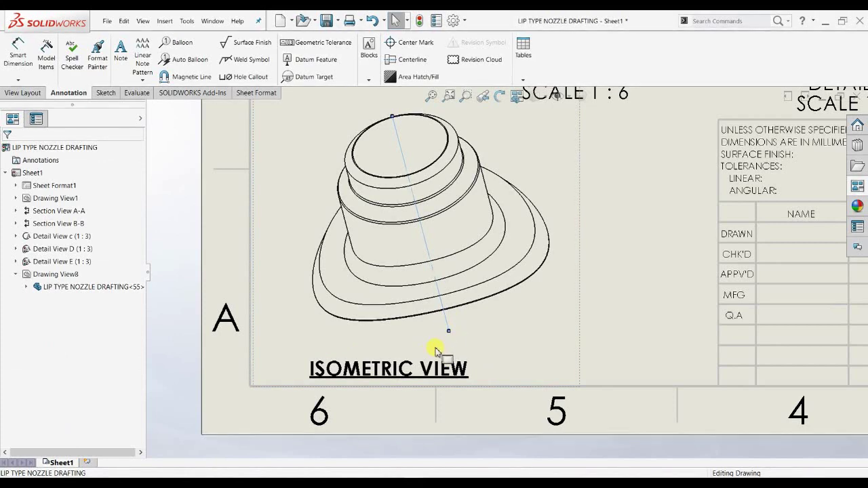
drag(432, 370, 451, 367)
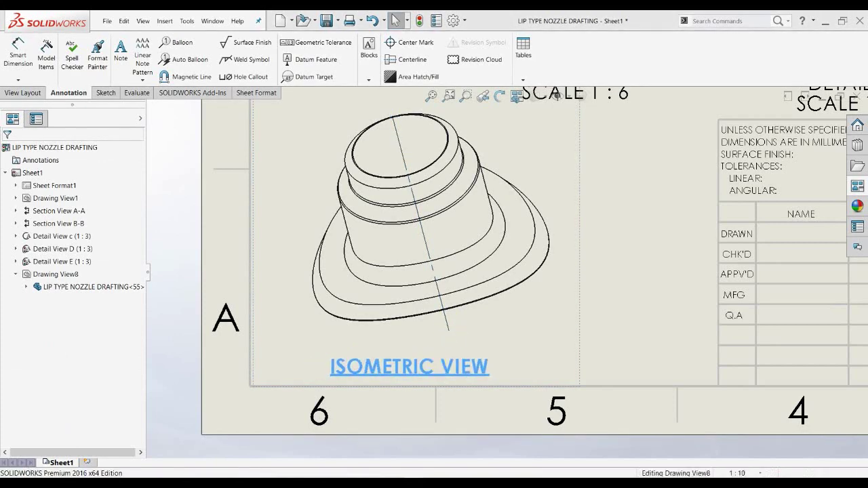
Give Section A-A's Ø500 base diameter dimension a Bilateral tolerance.
scroll(509, 271, up, 4)
scroll(441, 314, down, 5)
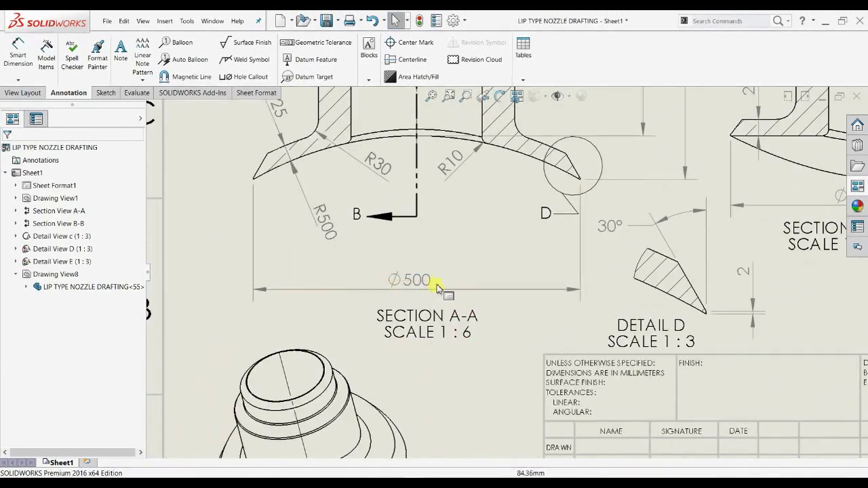
scroll(411, 288, down, 1)
click(413, 276)
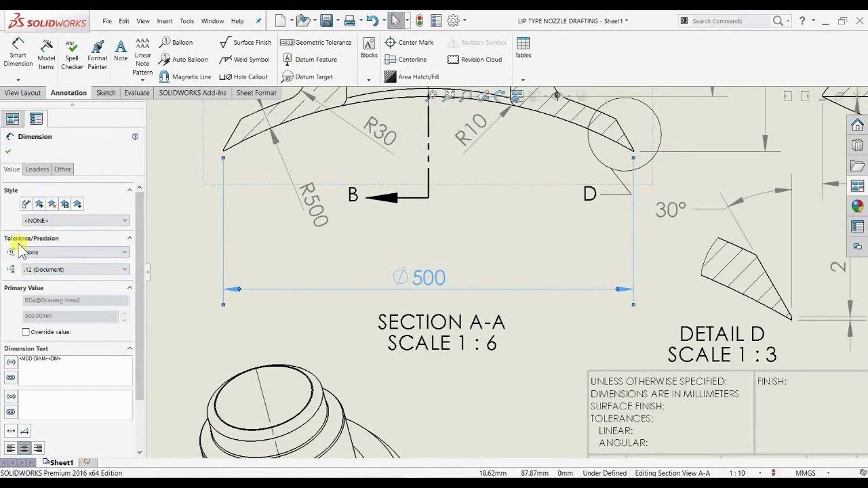
click(53, 270)
click(50, 252)
click(51, 252)
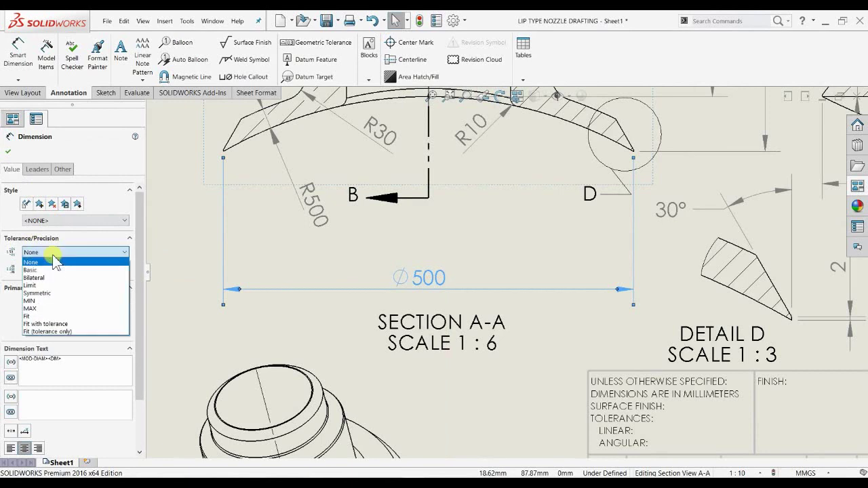
click(47, 278)
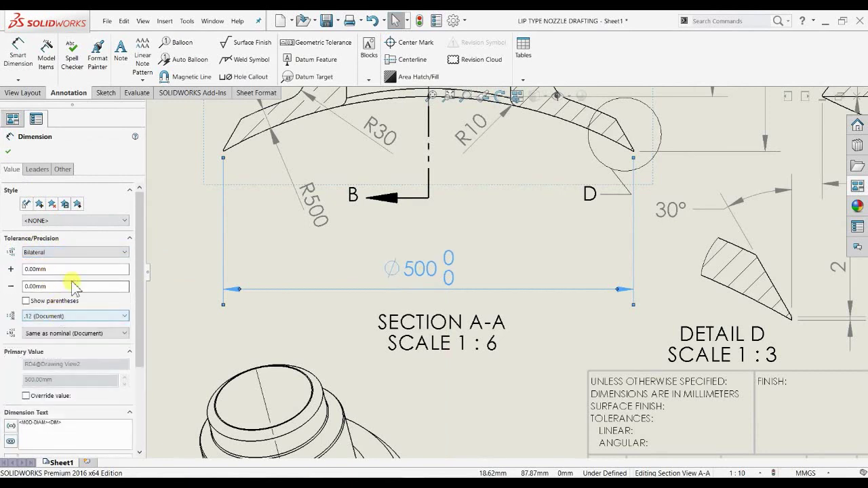
Set the Ø500 dimension's upper tolerance to 1.0 and its lower tolerance to -0.5.
double_click(37, 269)
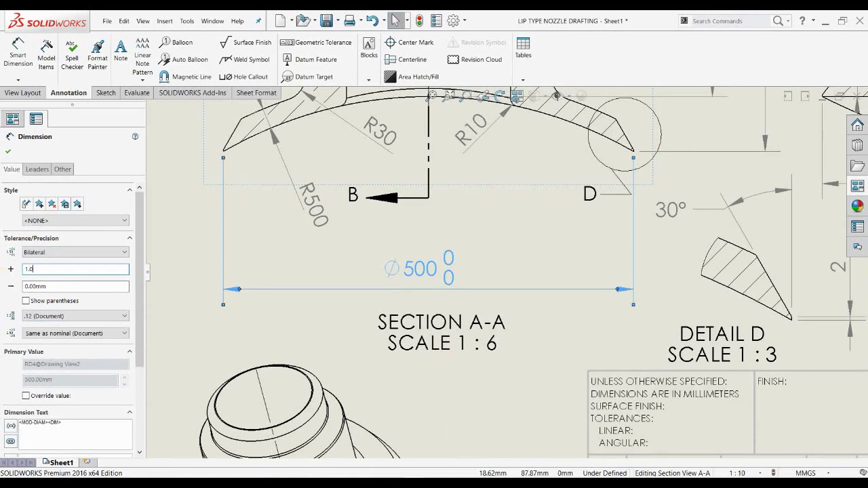
double_click(38, 286)
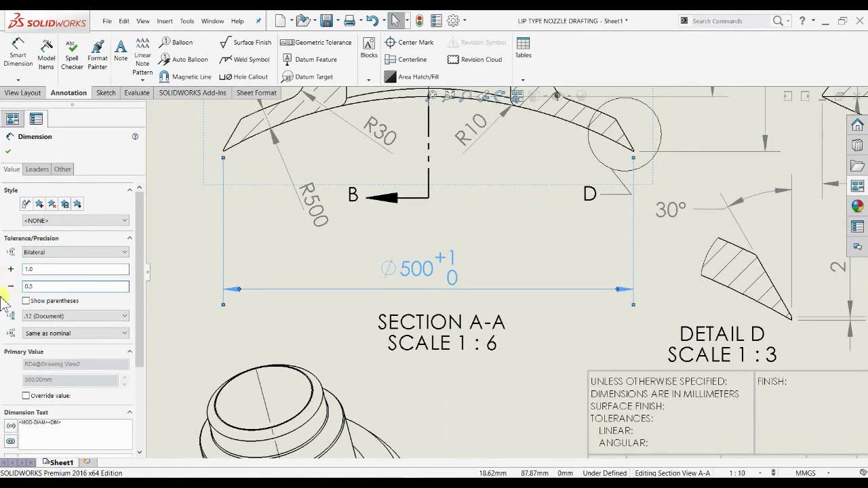
click(12, 297)
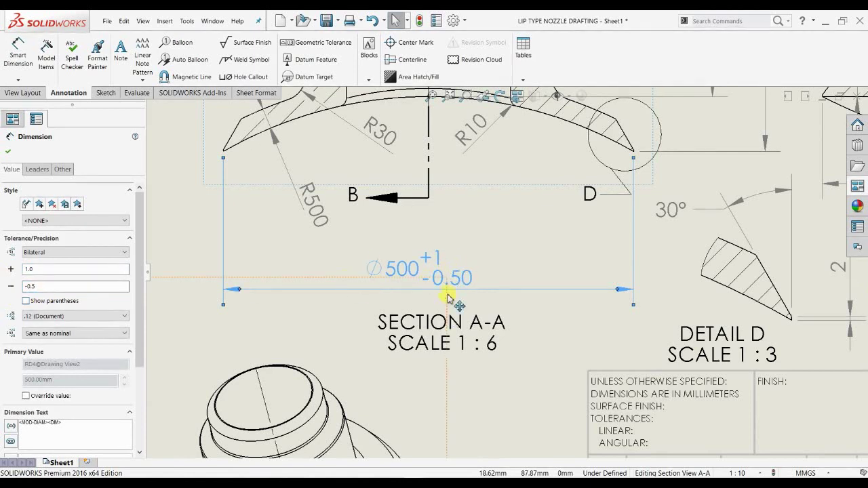
Shift Section A-A's Ø500 base diameter dimension slightly and set its tolerance type to None.
drag(447, 299, 462, 297)
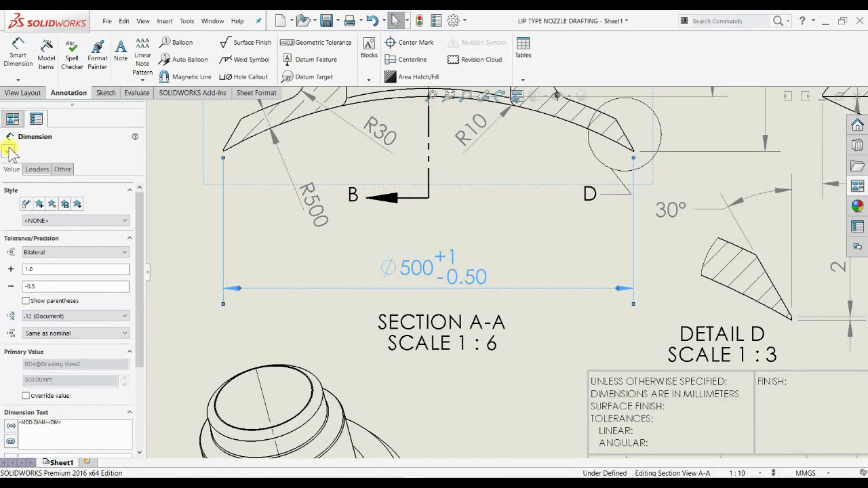
click(51, 253)
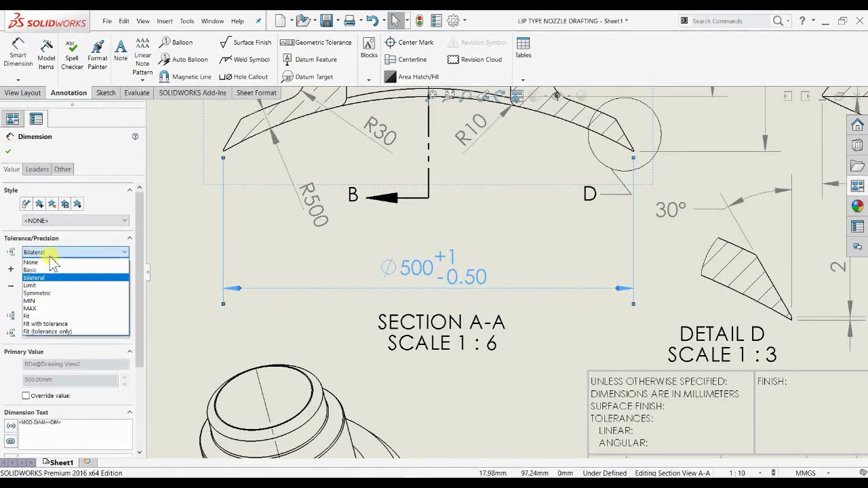
click(46, 262)
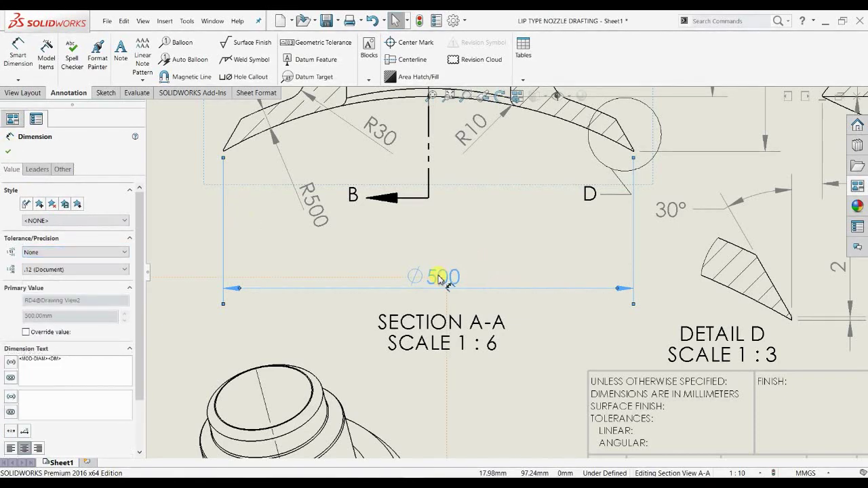
scroll(387, 194, up, 5)
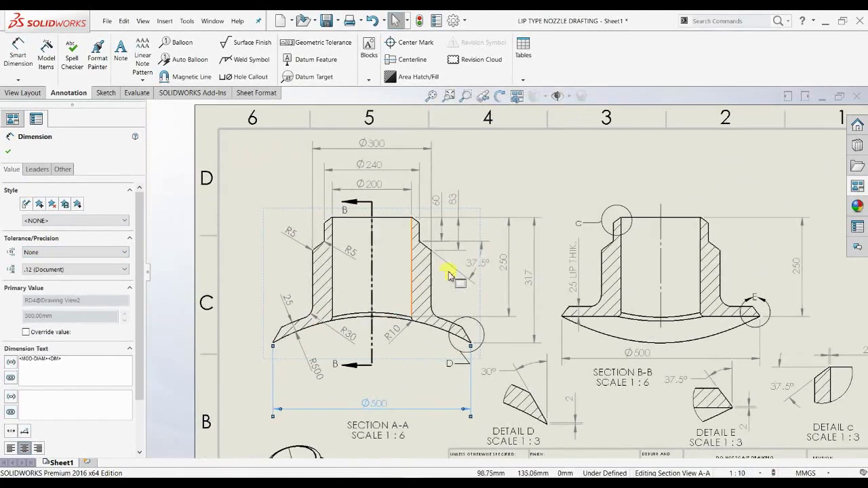
middle_drag(389, 237, 367, 258)
middle_drag(538, 238, 535, 221)
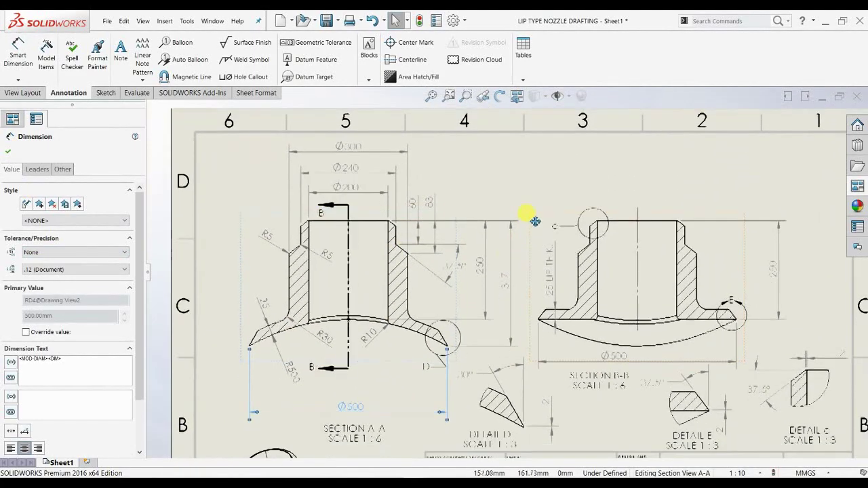
scroll(539, 222, up, 2)
scroll(615, 278, down, 1)
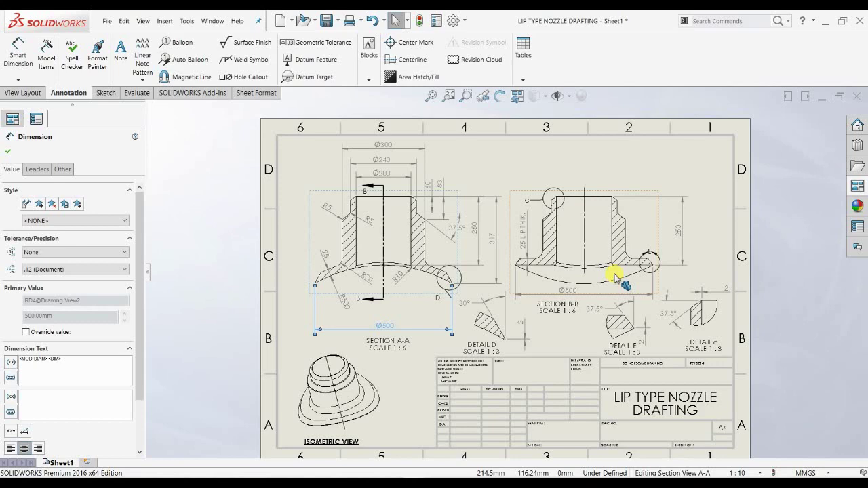
click(8, 151)
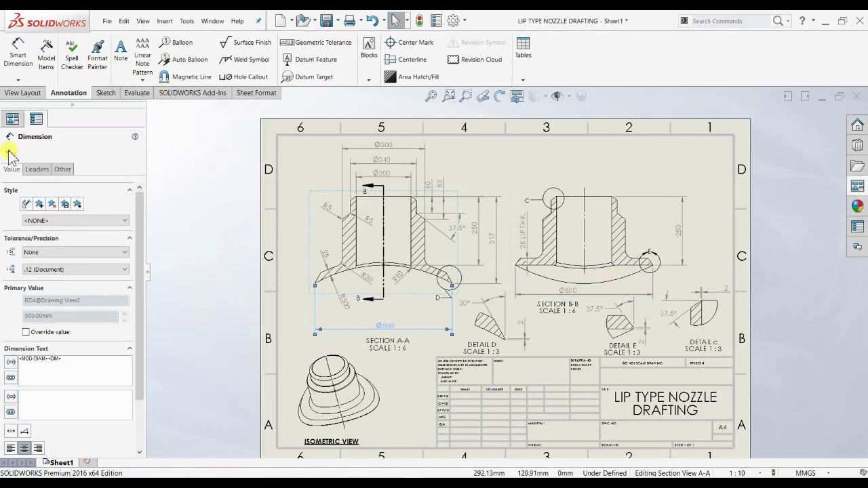
Nudge the "ISOMETRIC VIEW" note slightly closer to the isometric view above it.
scroll(468, 312, down, 1)
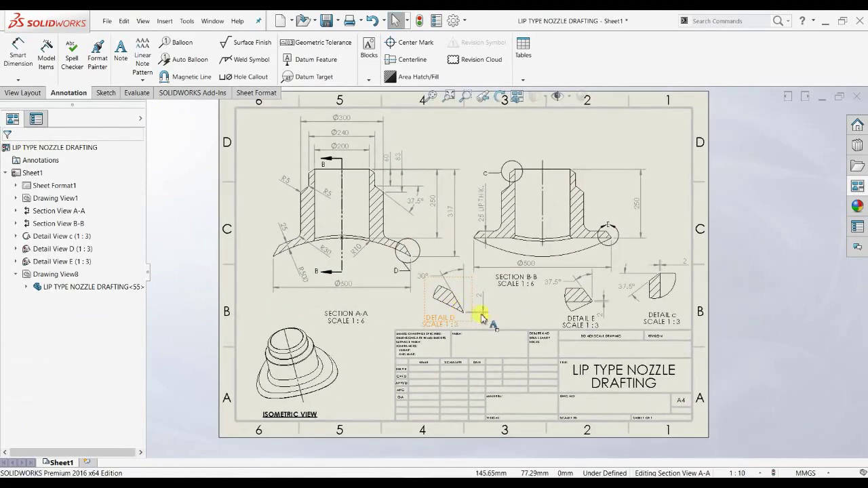
scroll(488, 319, up, 3)
scroll(600, 349, down, 2)
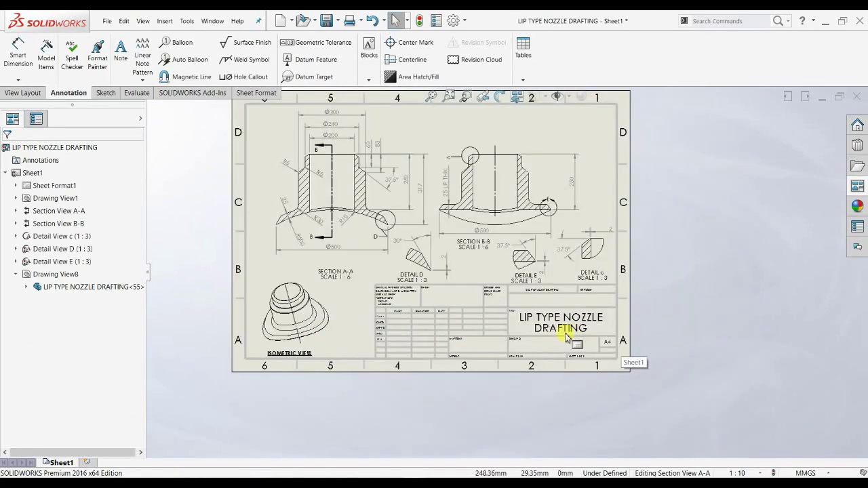
scroll(300, 394, down, 5)
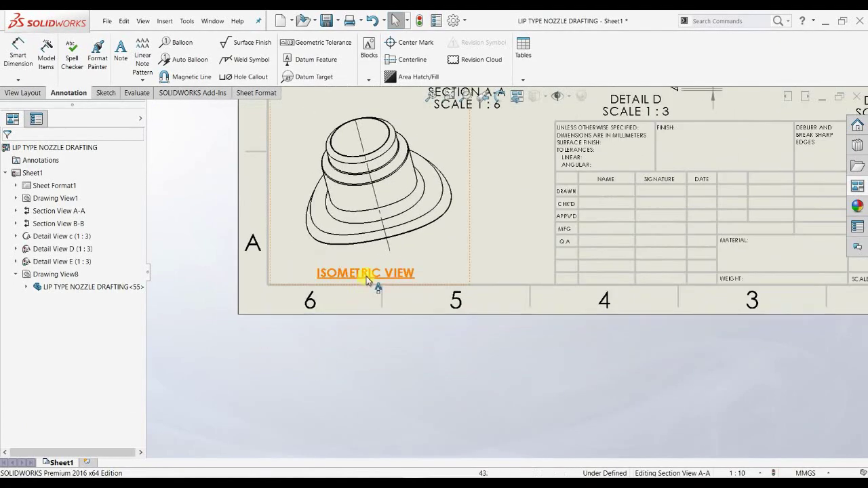
click(363, 271)
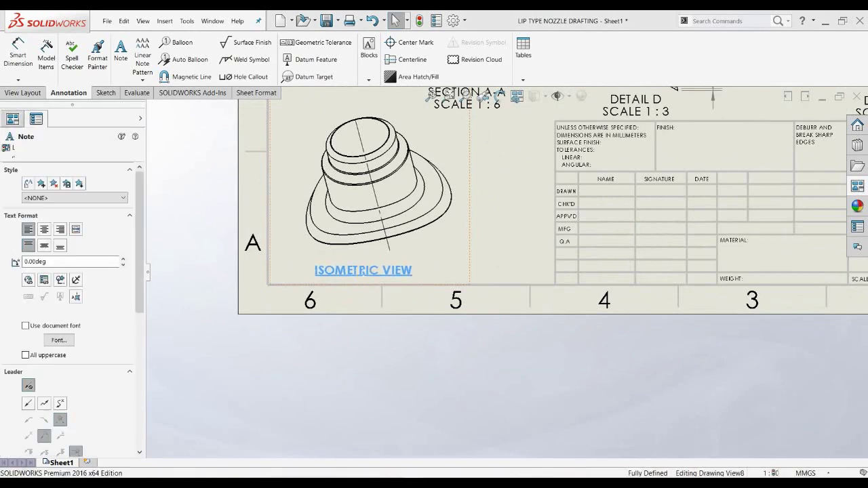
scroll(434, 336, up, 3)
middle_drag(633, 344, 575, 383)
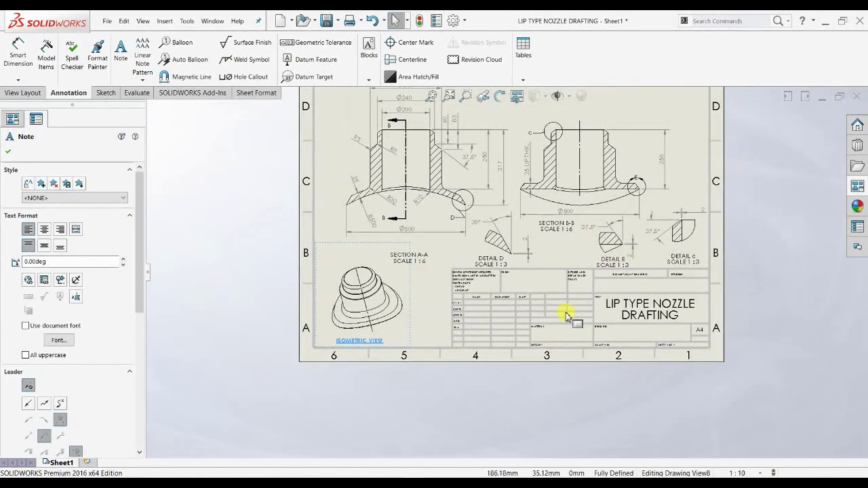
middle_drag(565, 314, 544, 349)
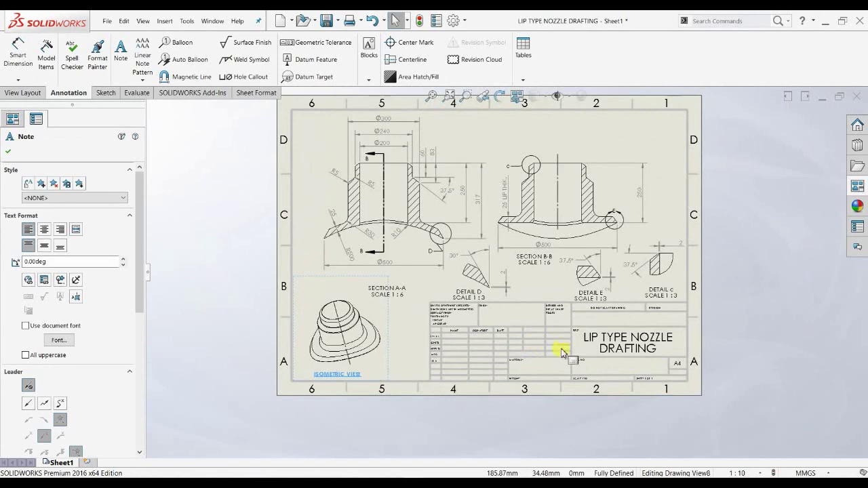
click(7, 150)
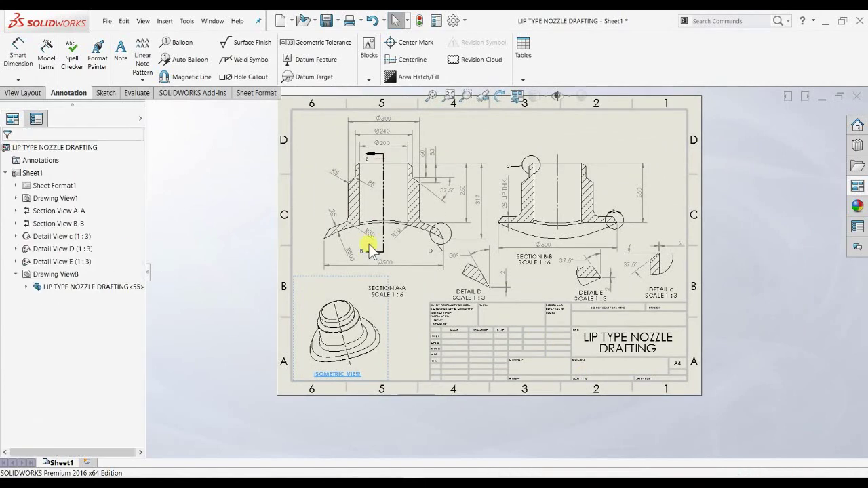
scroll(669, 248, down, 3)
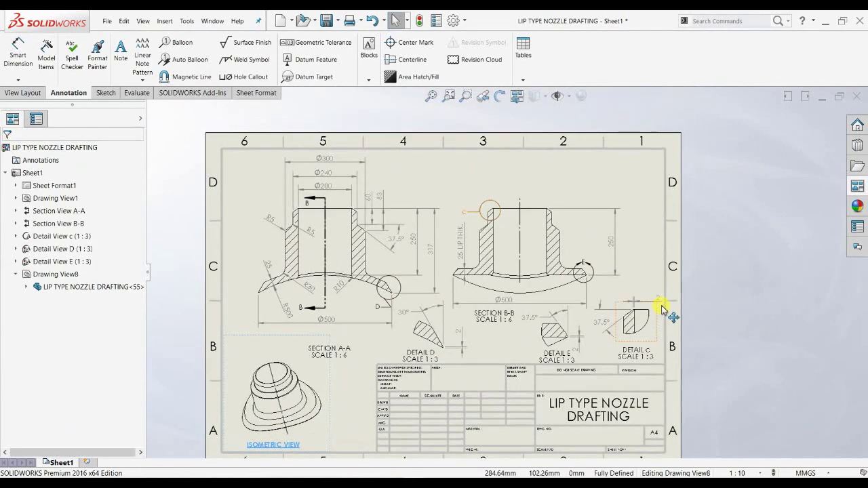